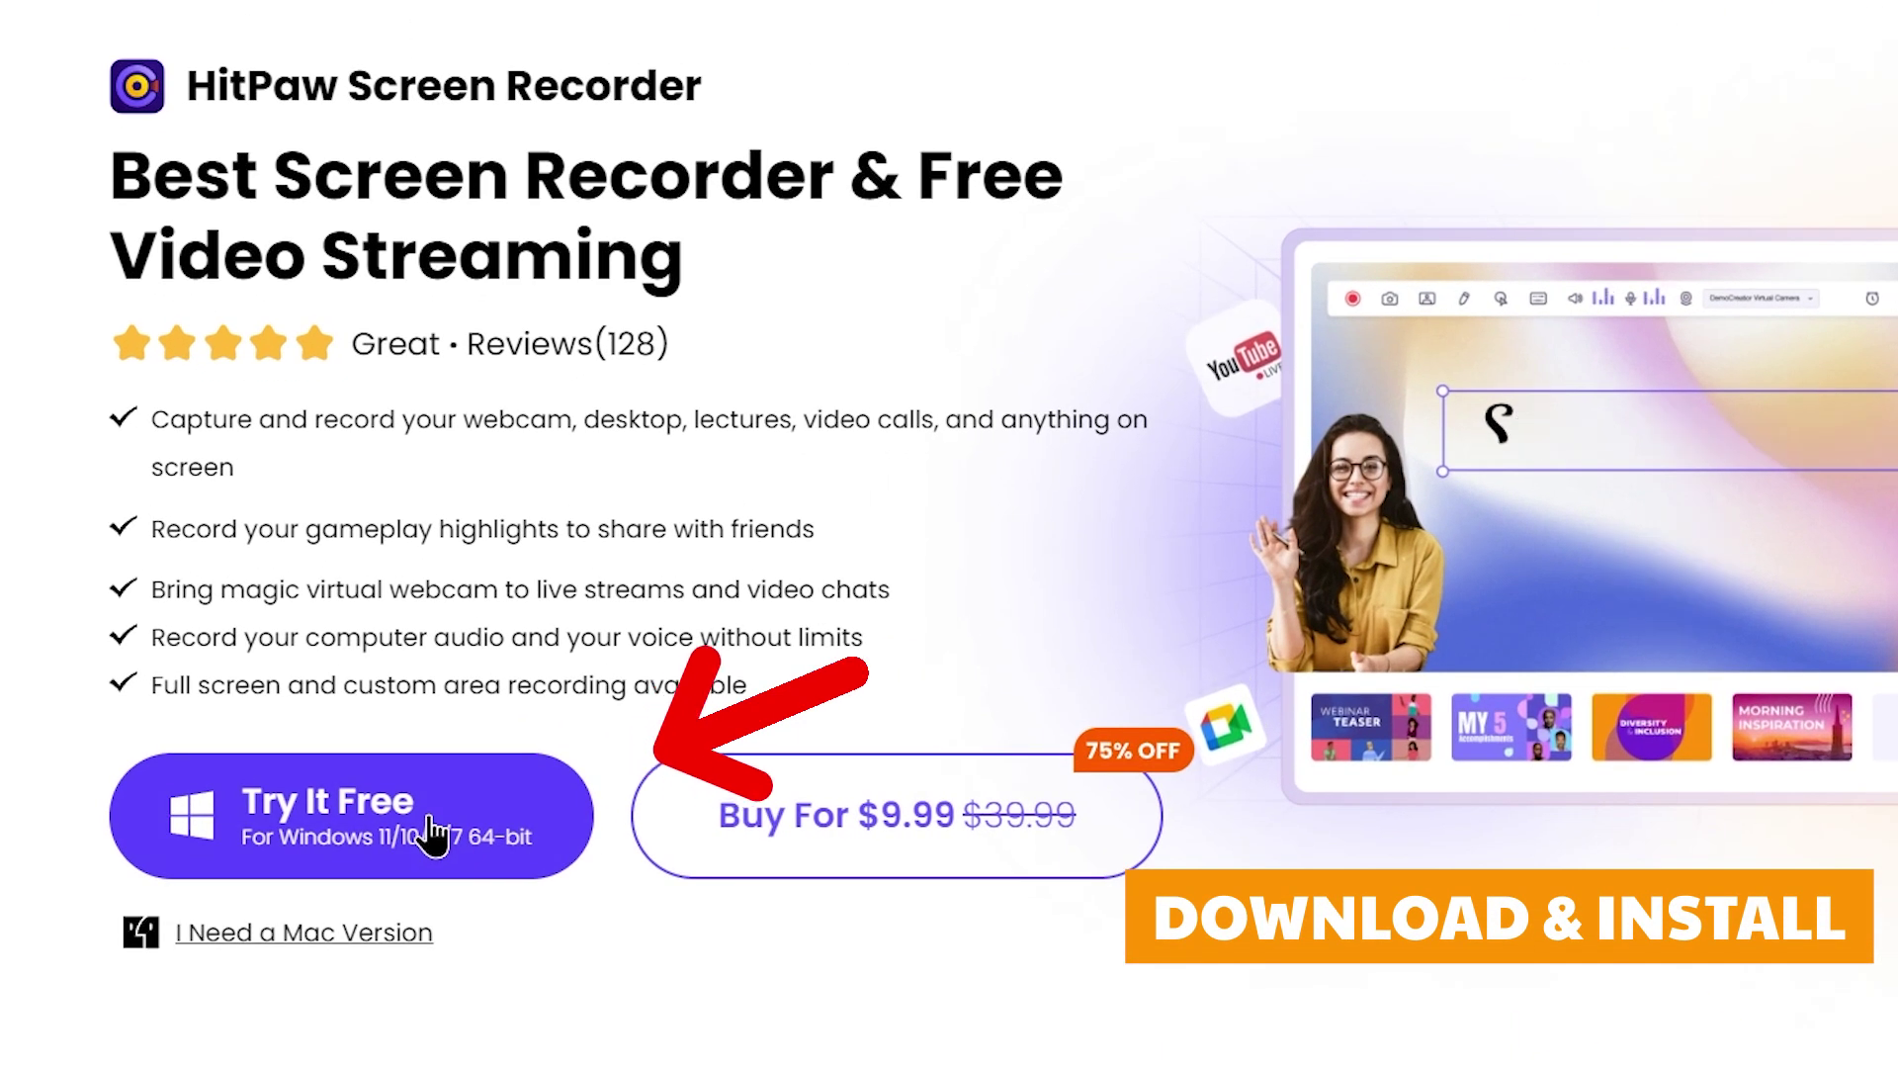
Download the free Windows installer screen-recorder.exe to the Downloads folder and launch HitPaw Screen Recorder
click(435, 836)
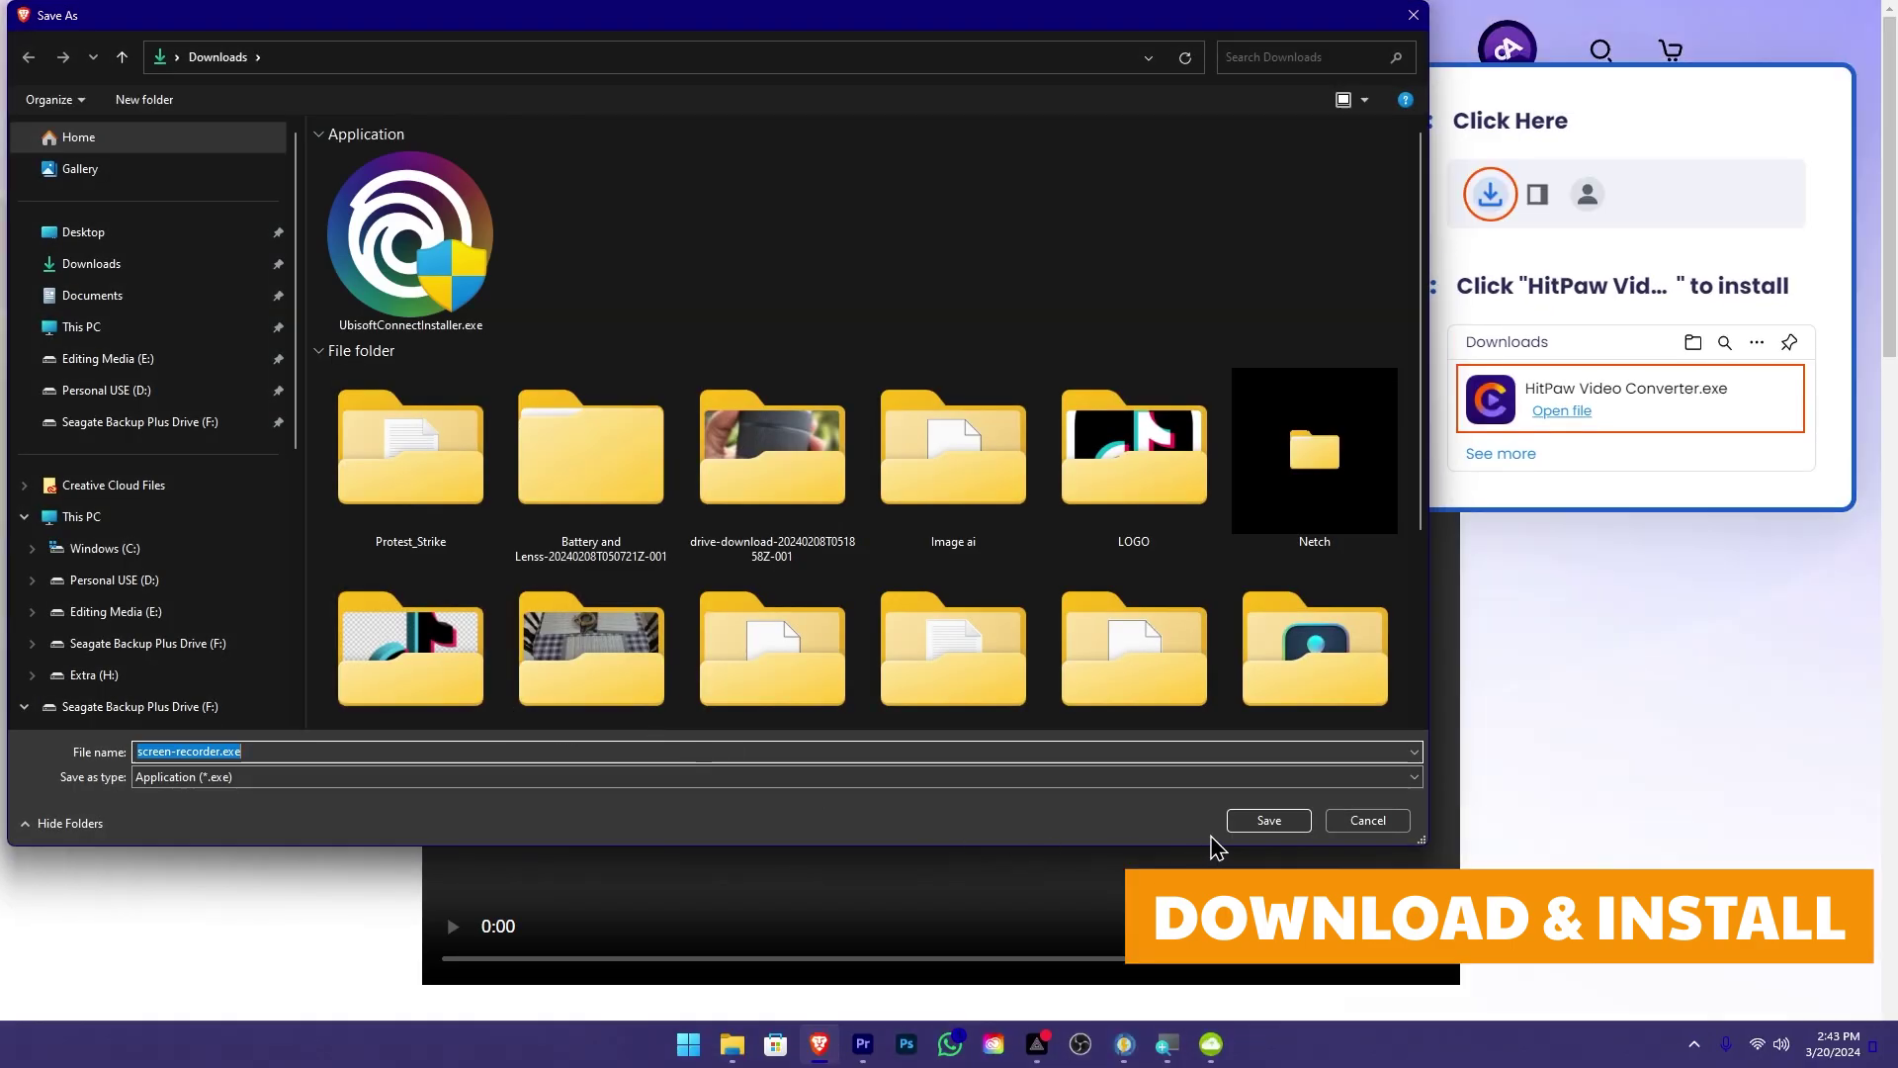
click(1257, 825)
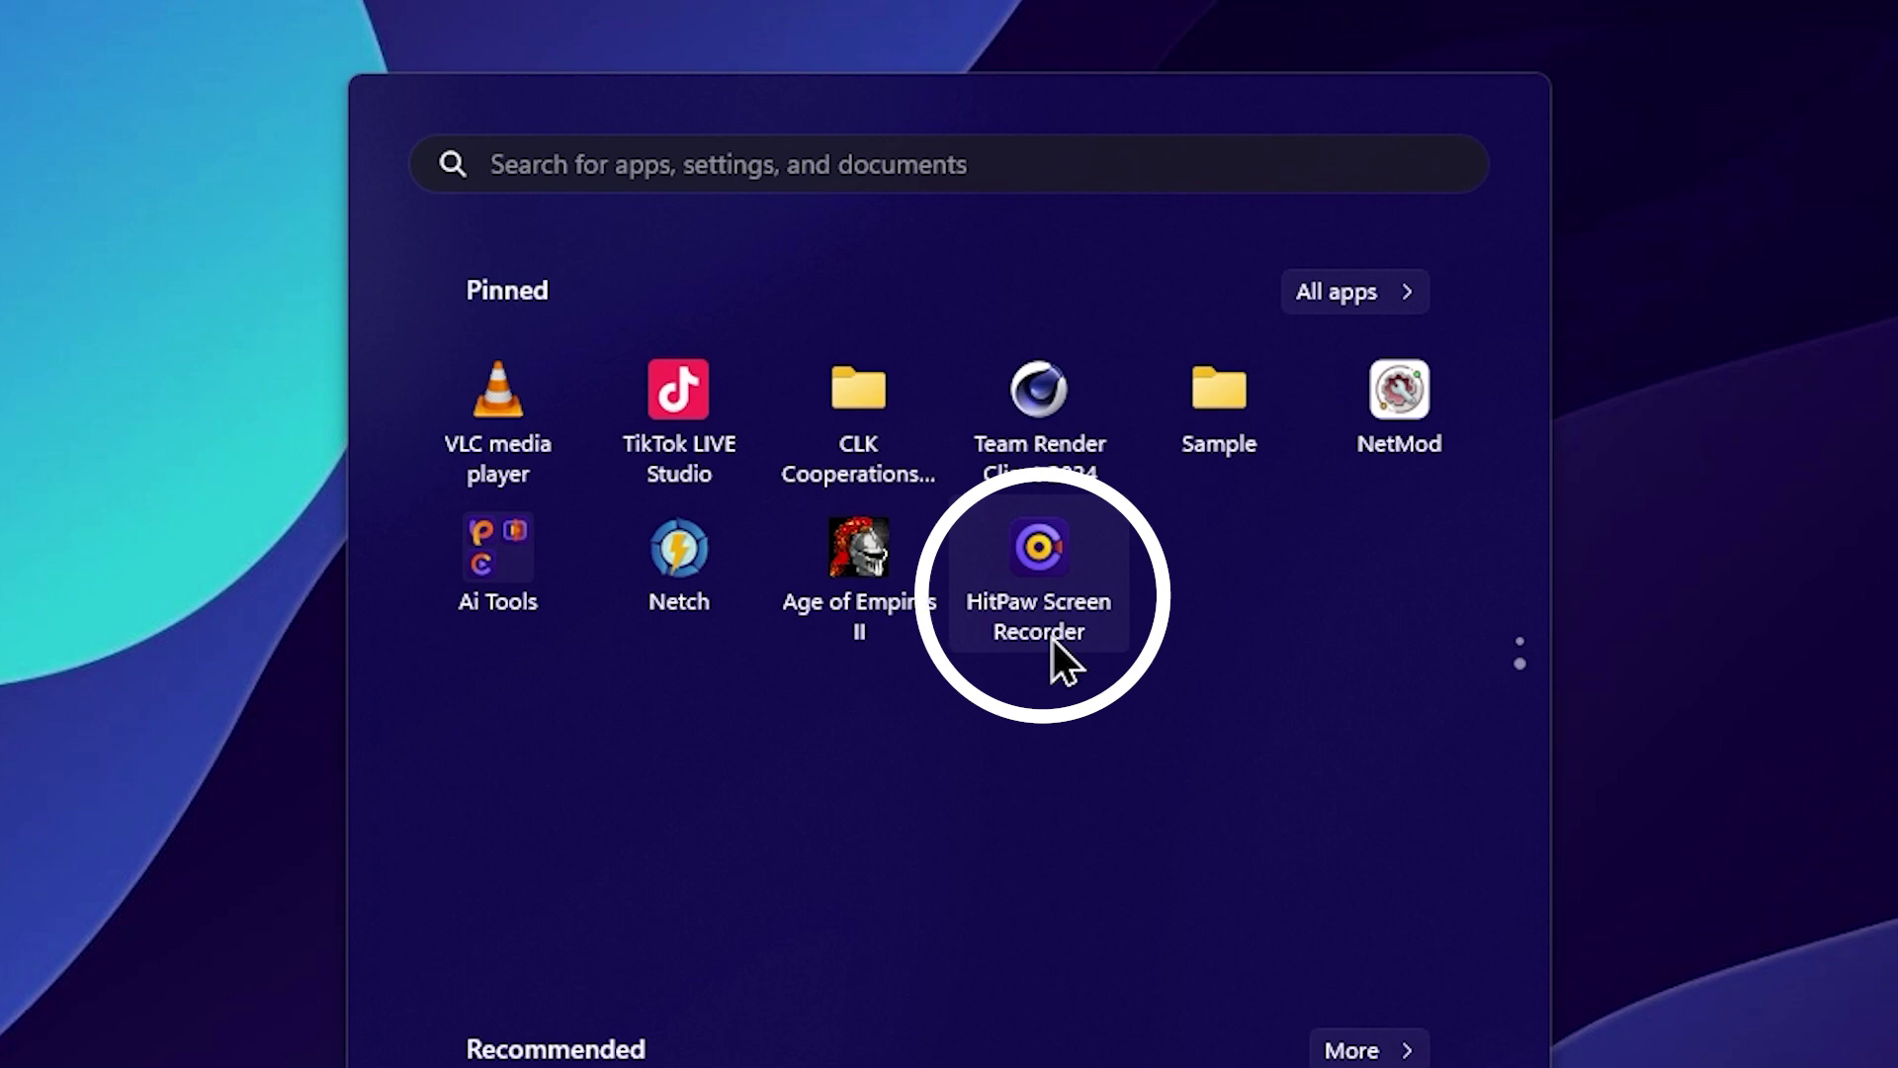
click(1071, 580)
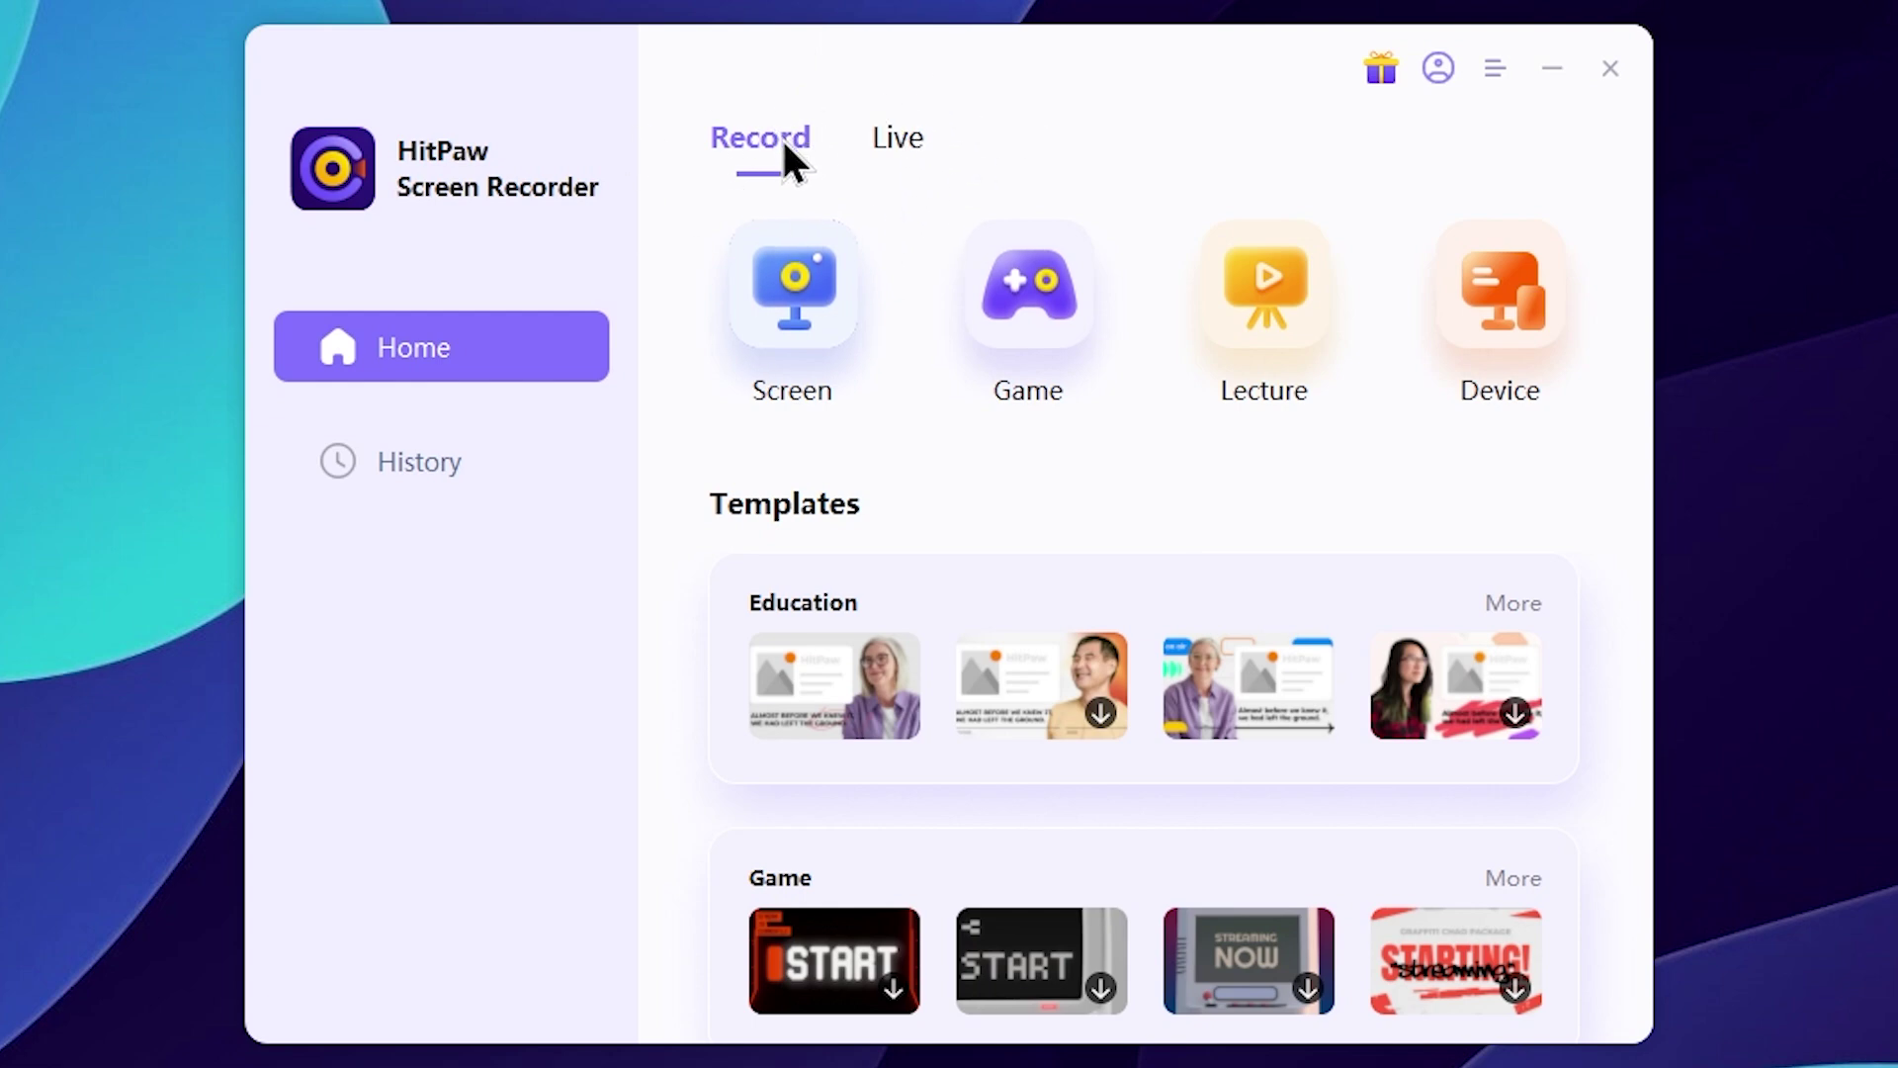
View the Live options, return to the Record modes, and set up a Screen recording covering the full screen
click(905, 139)
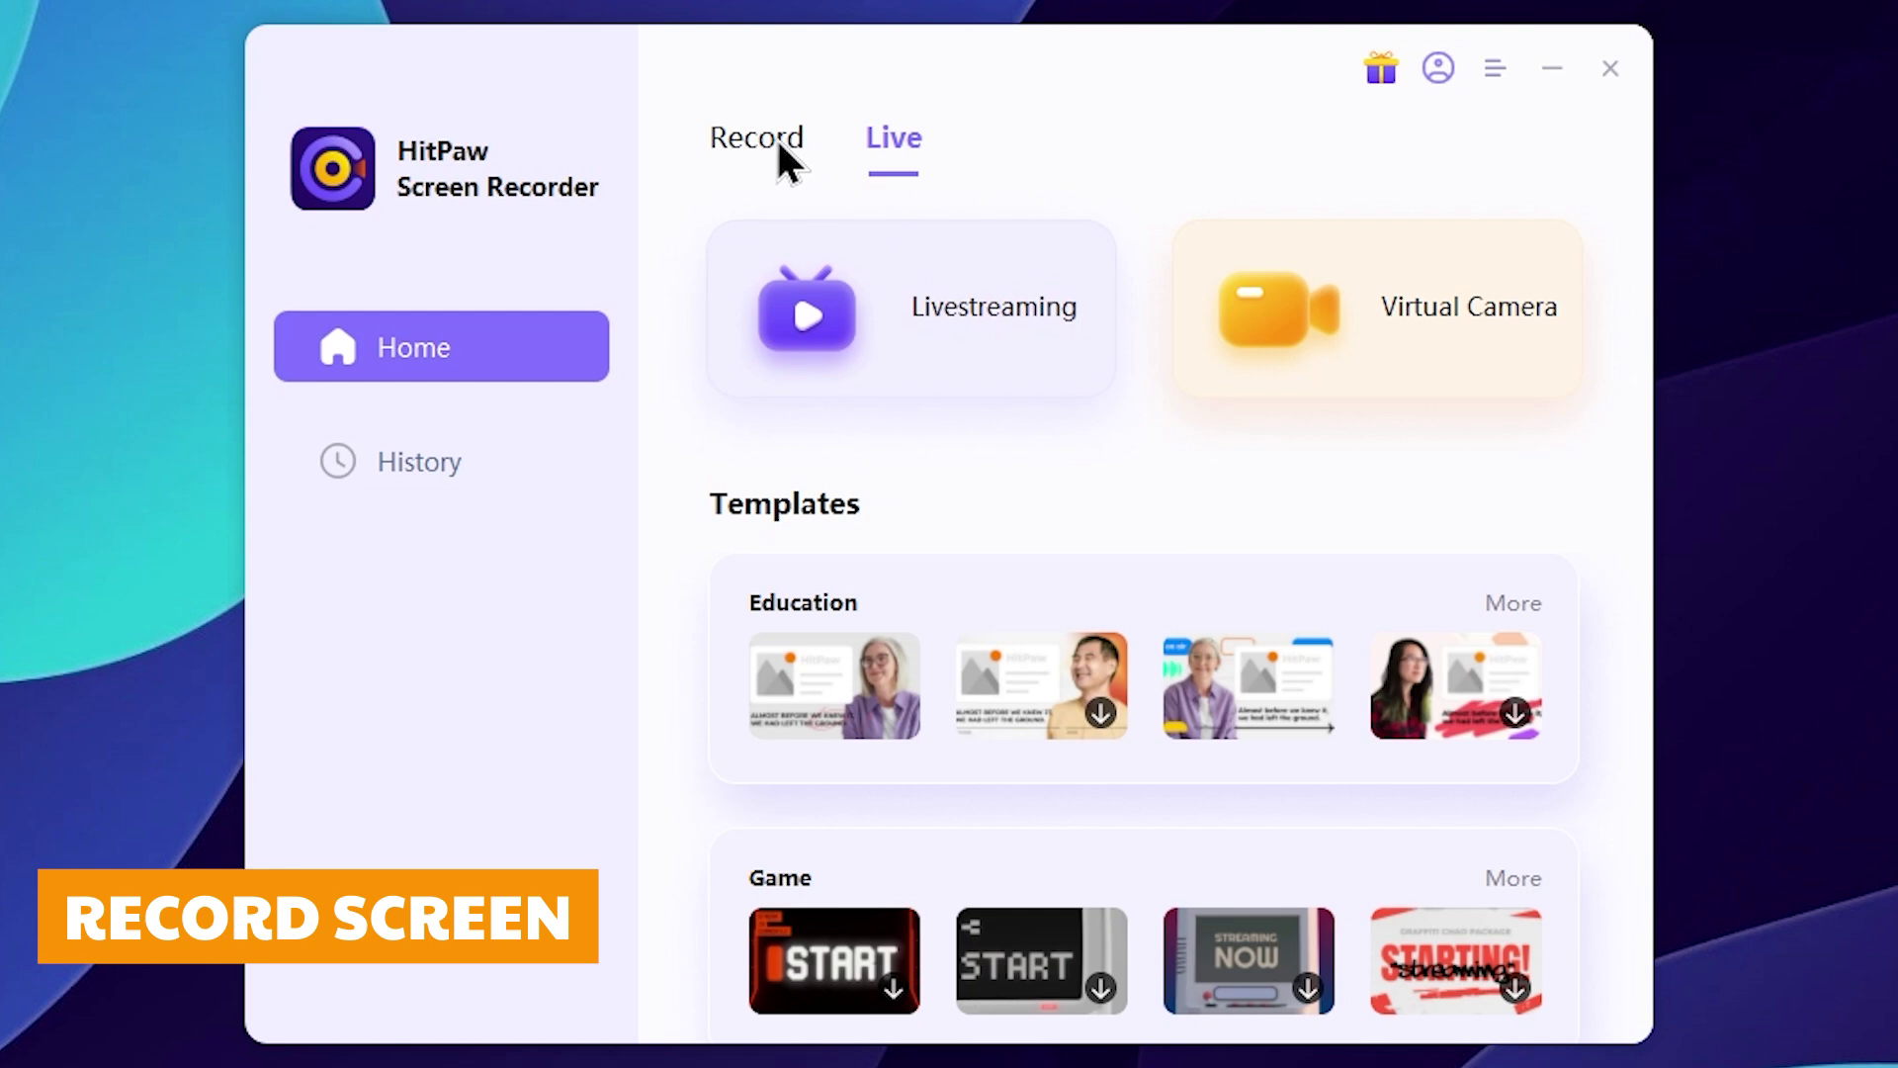
click(754, 148)
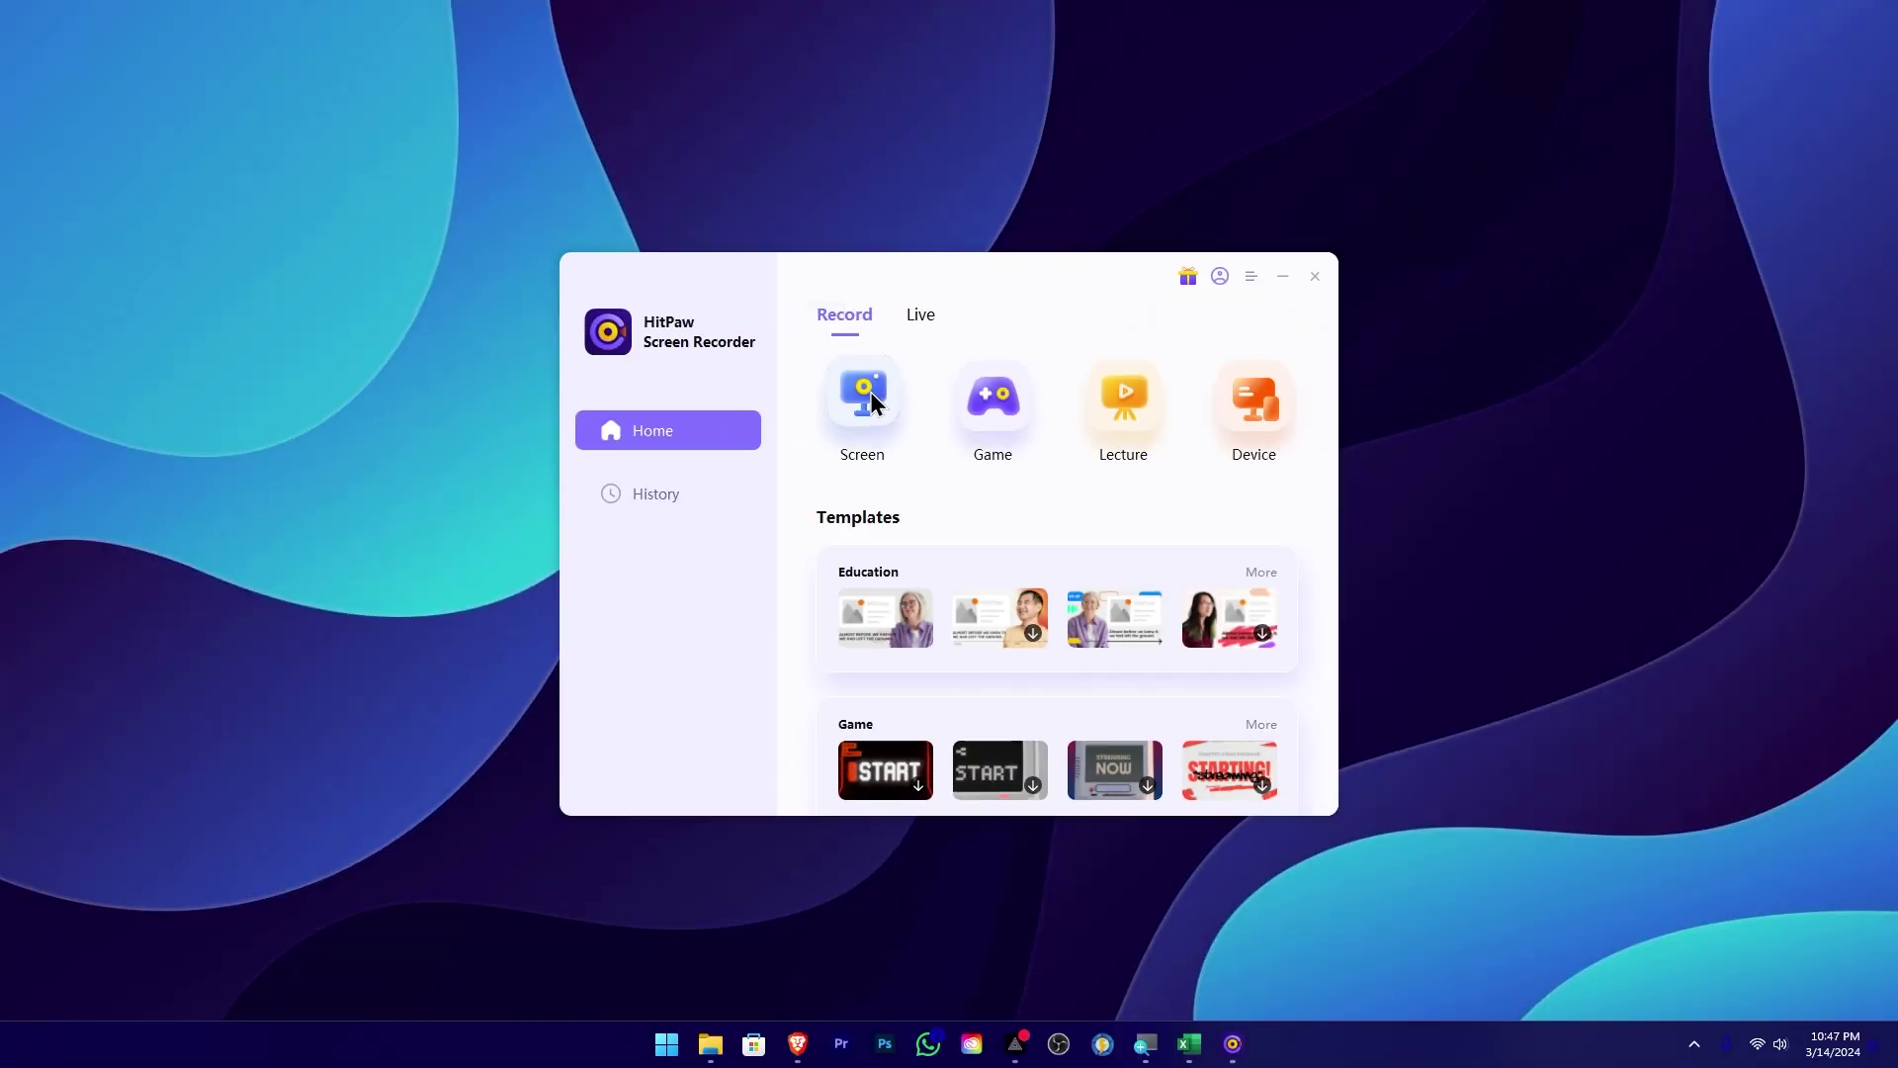
click(809, 324)
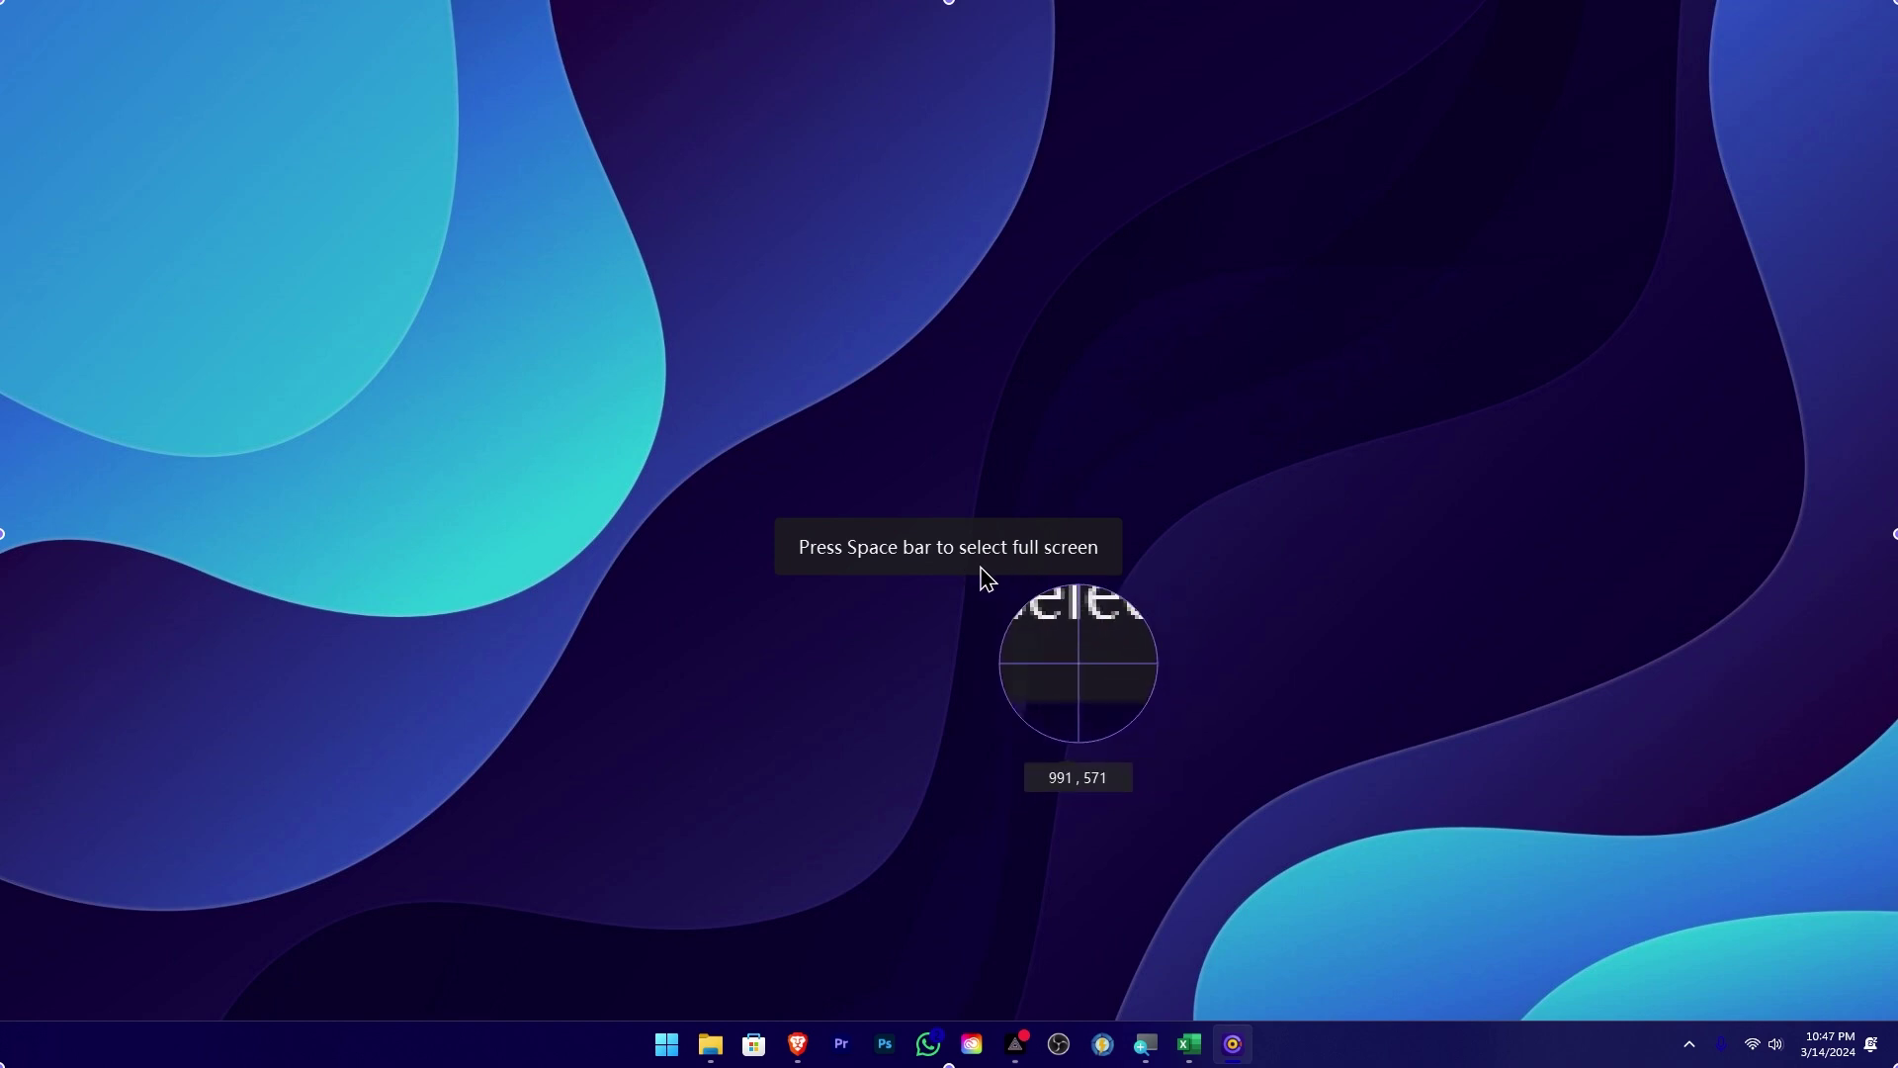
key(space)
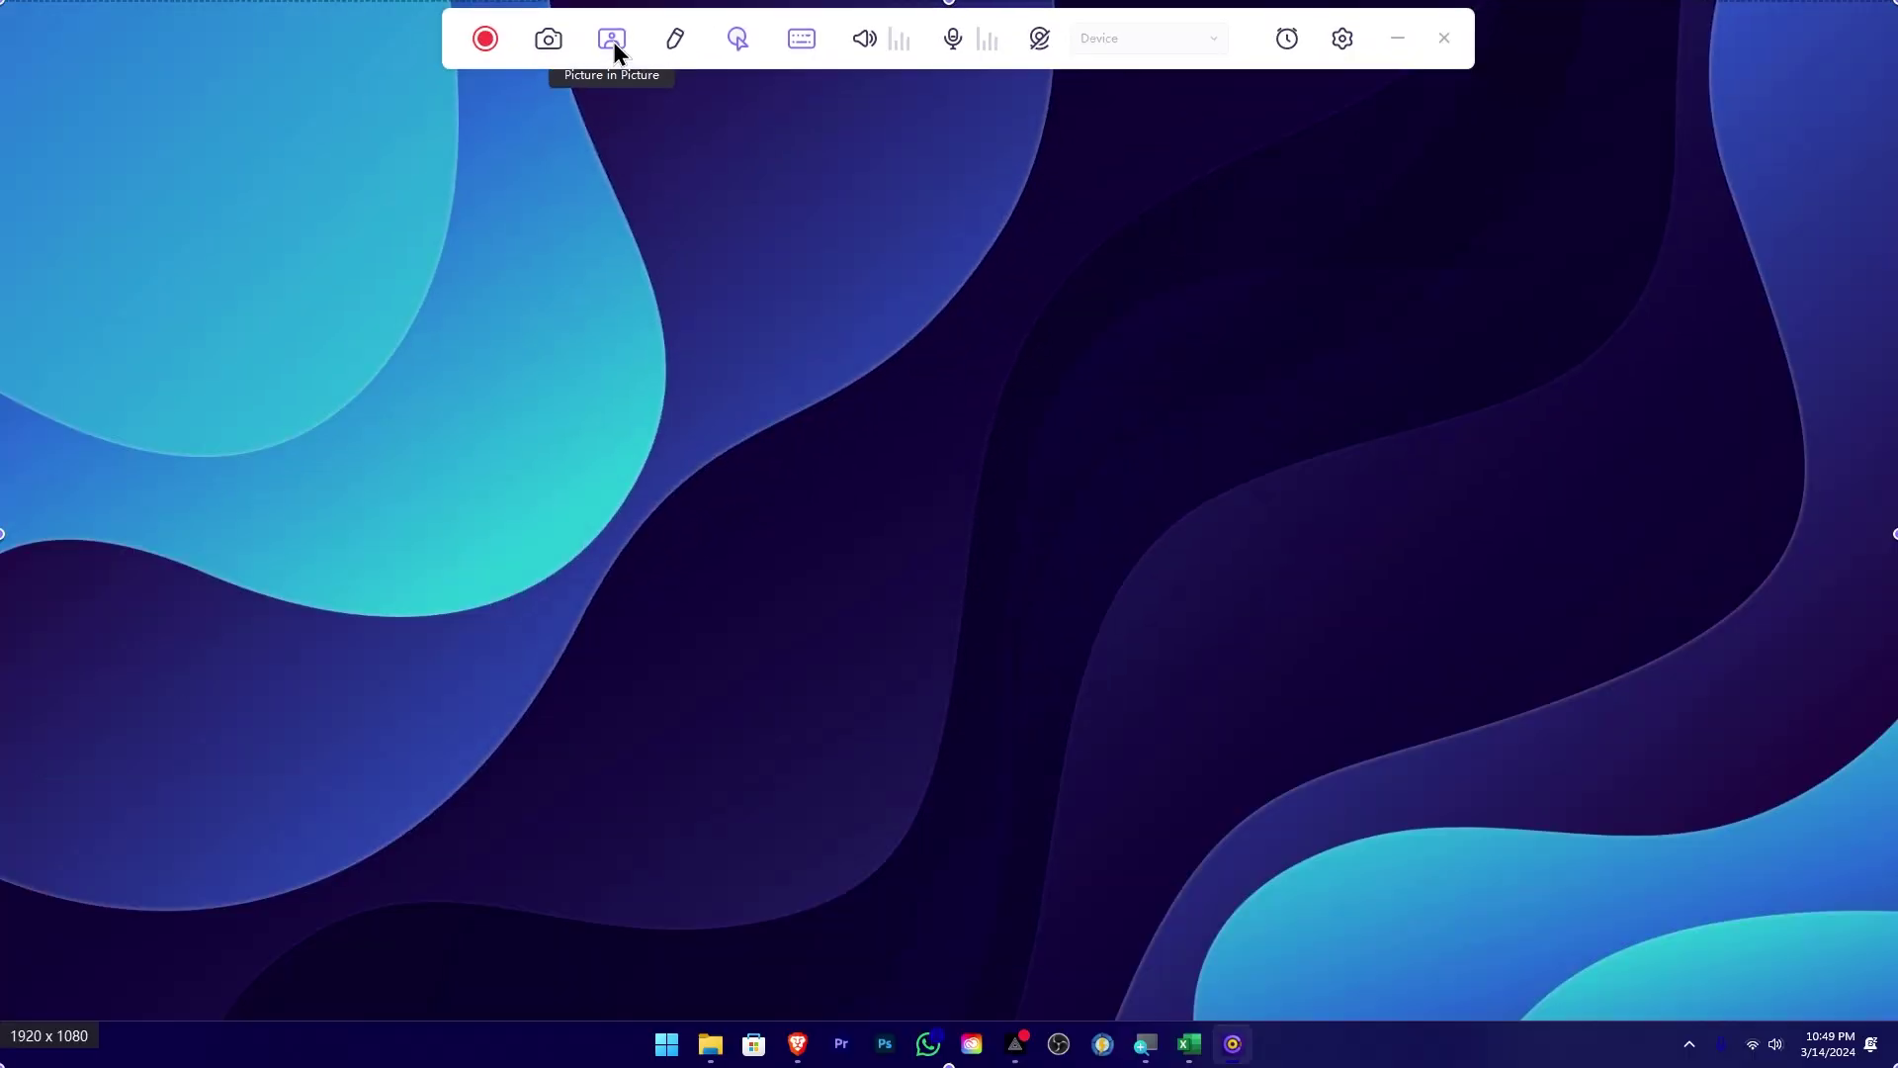
Turn on the picture-in-picture camera, try its corner placements, and move the preview freely towards the upper right of the recording area
click(356, 69)
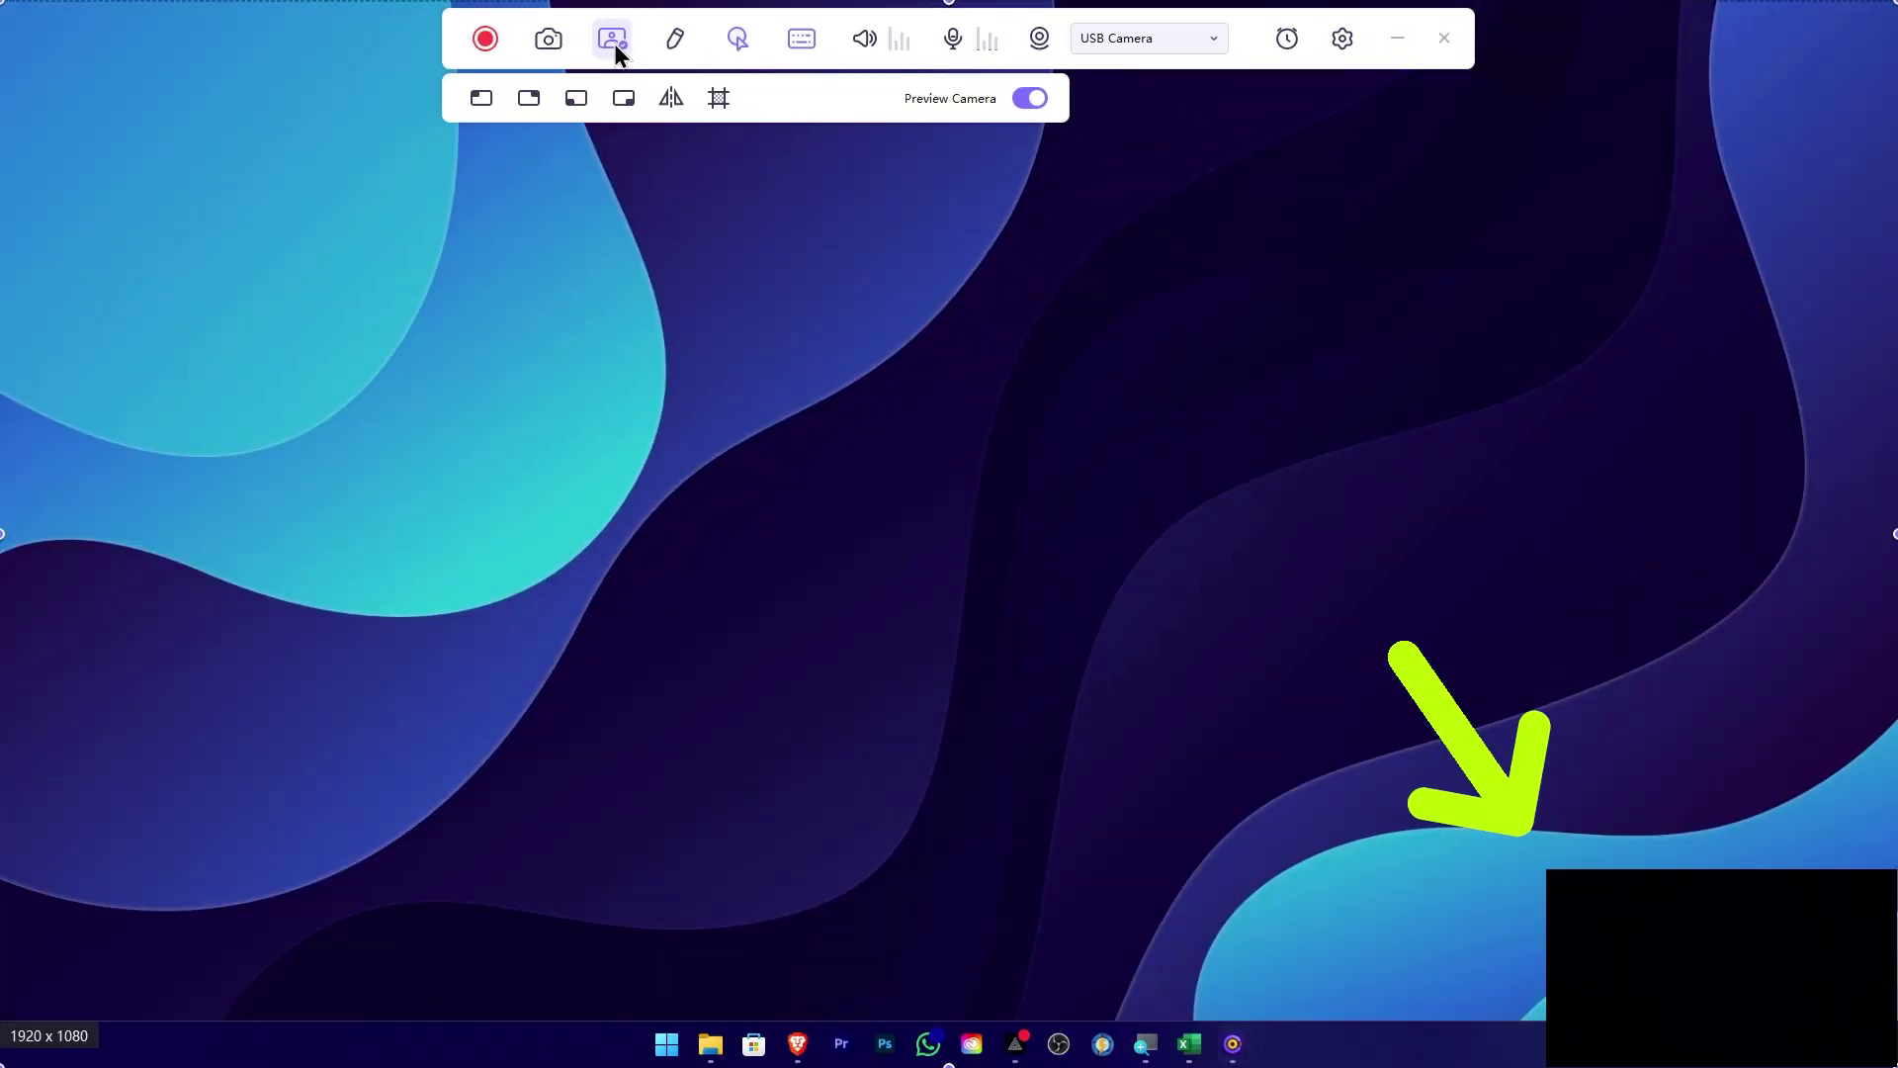
drag(1684, 951, 1368, 327)
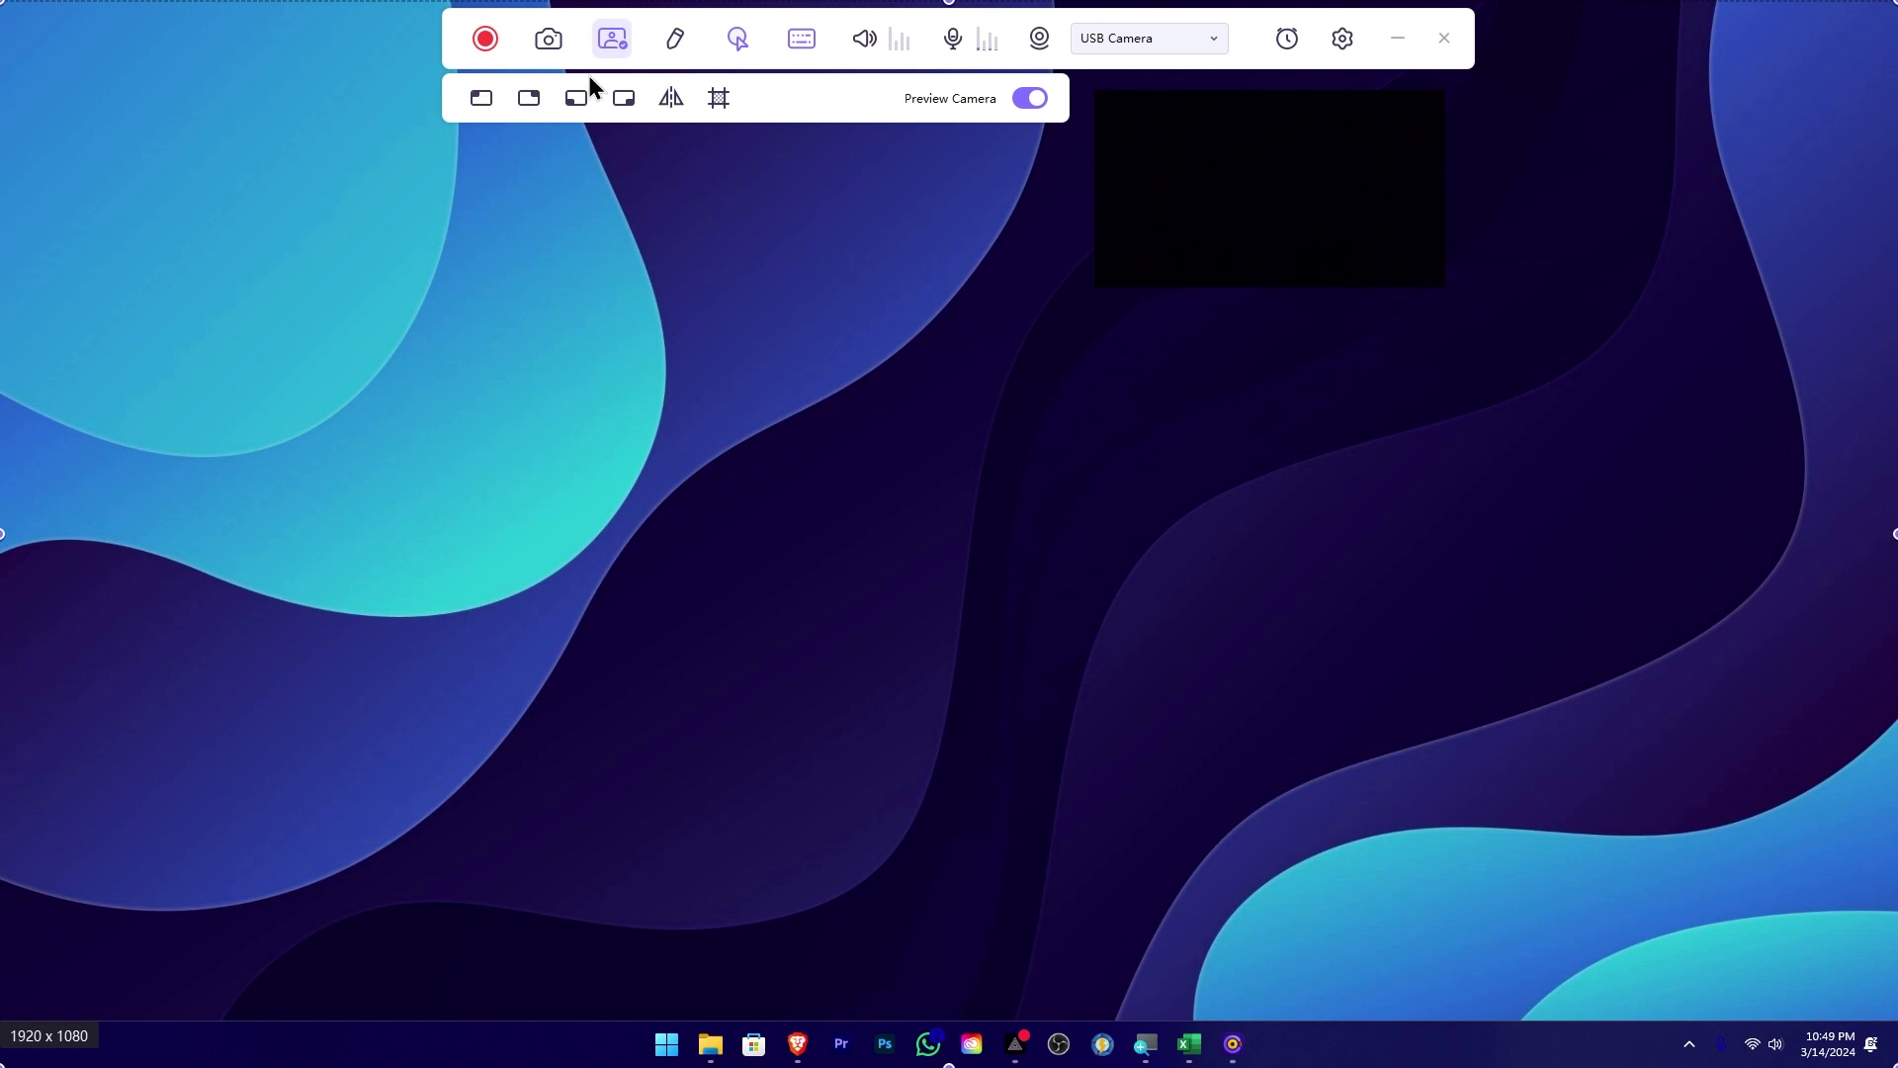
click(487, 97)
click(527, 99)
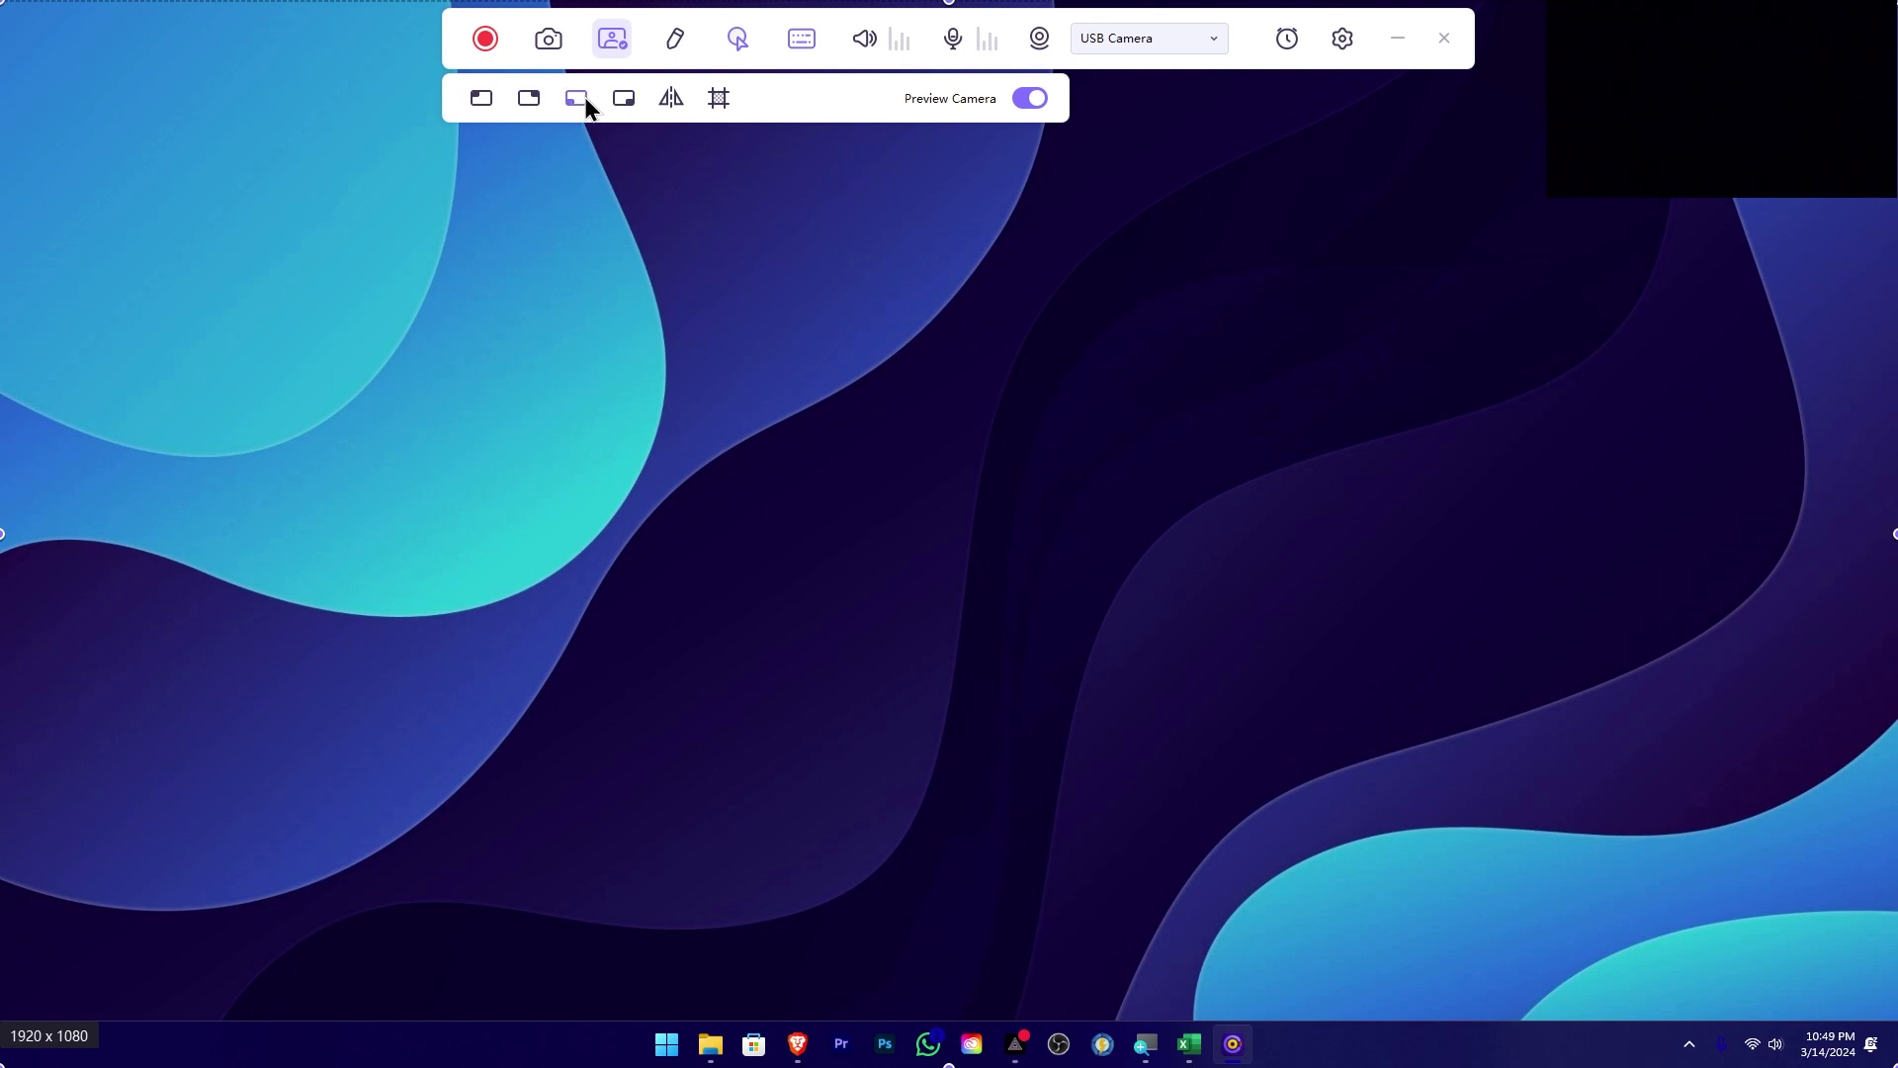
click(587, 102)
click(620, 102)
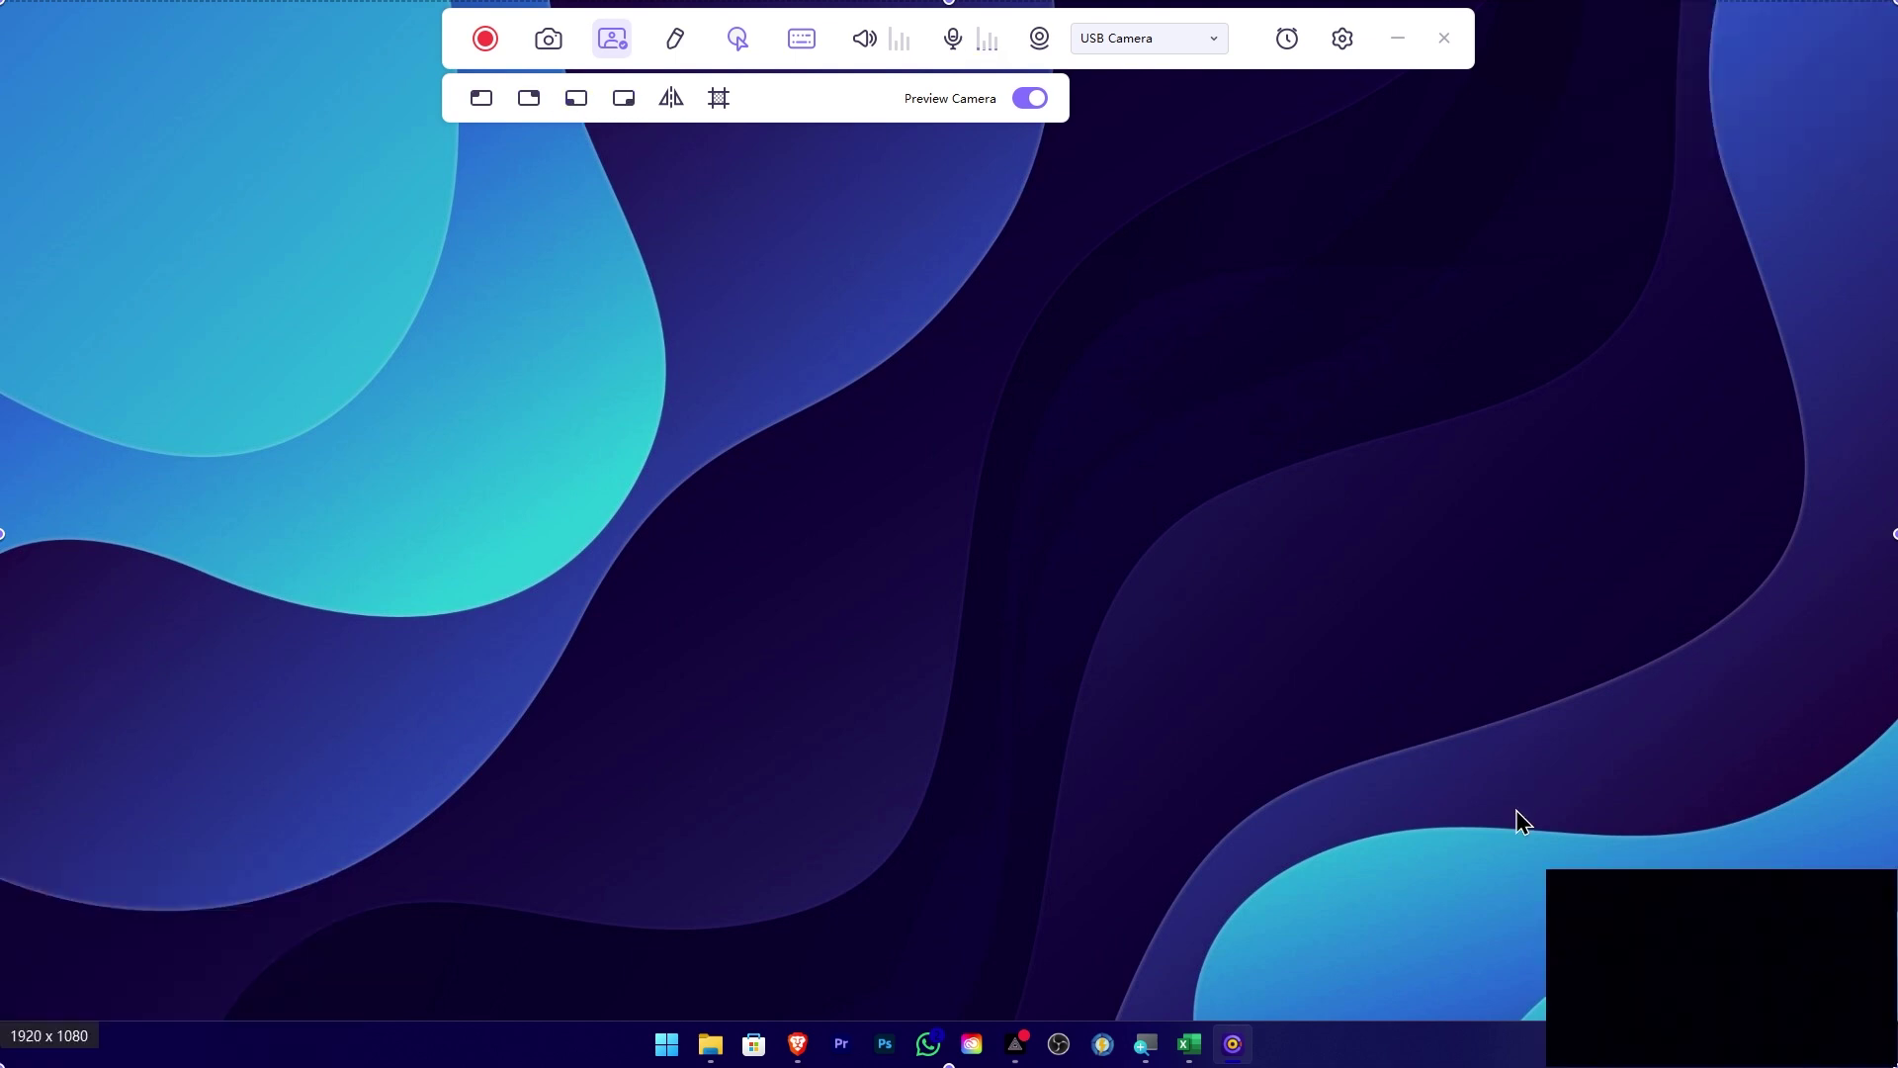
drag(1737, 1004, 1588, 249)
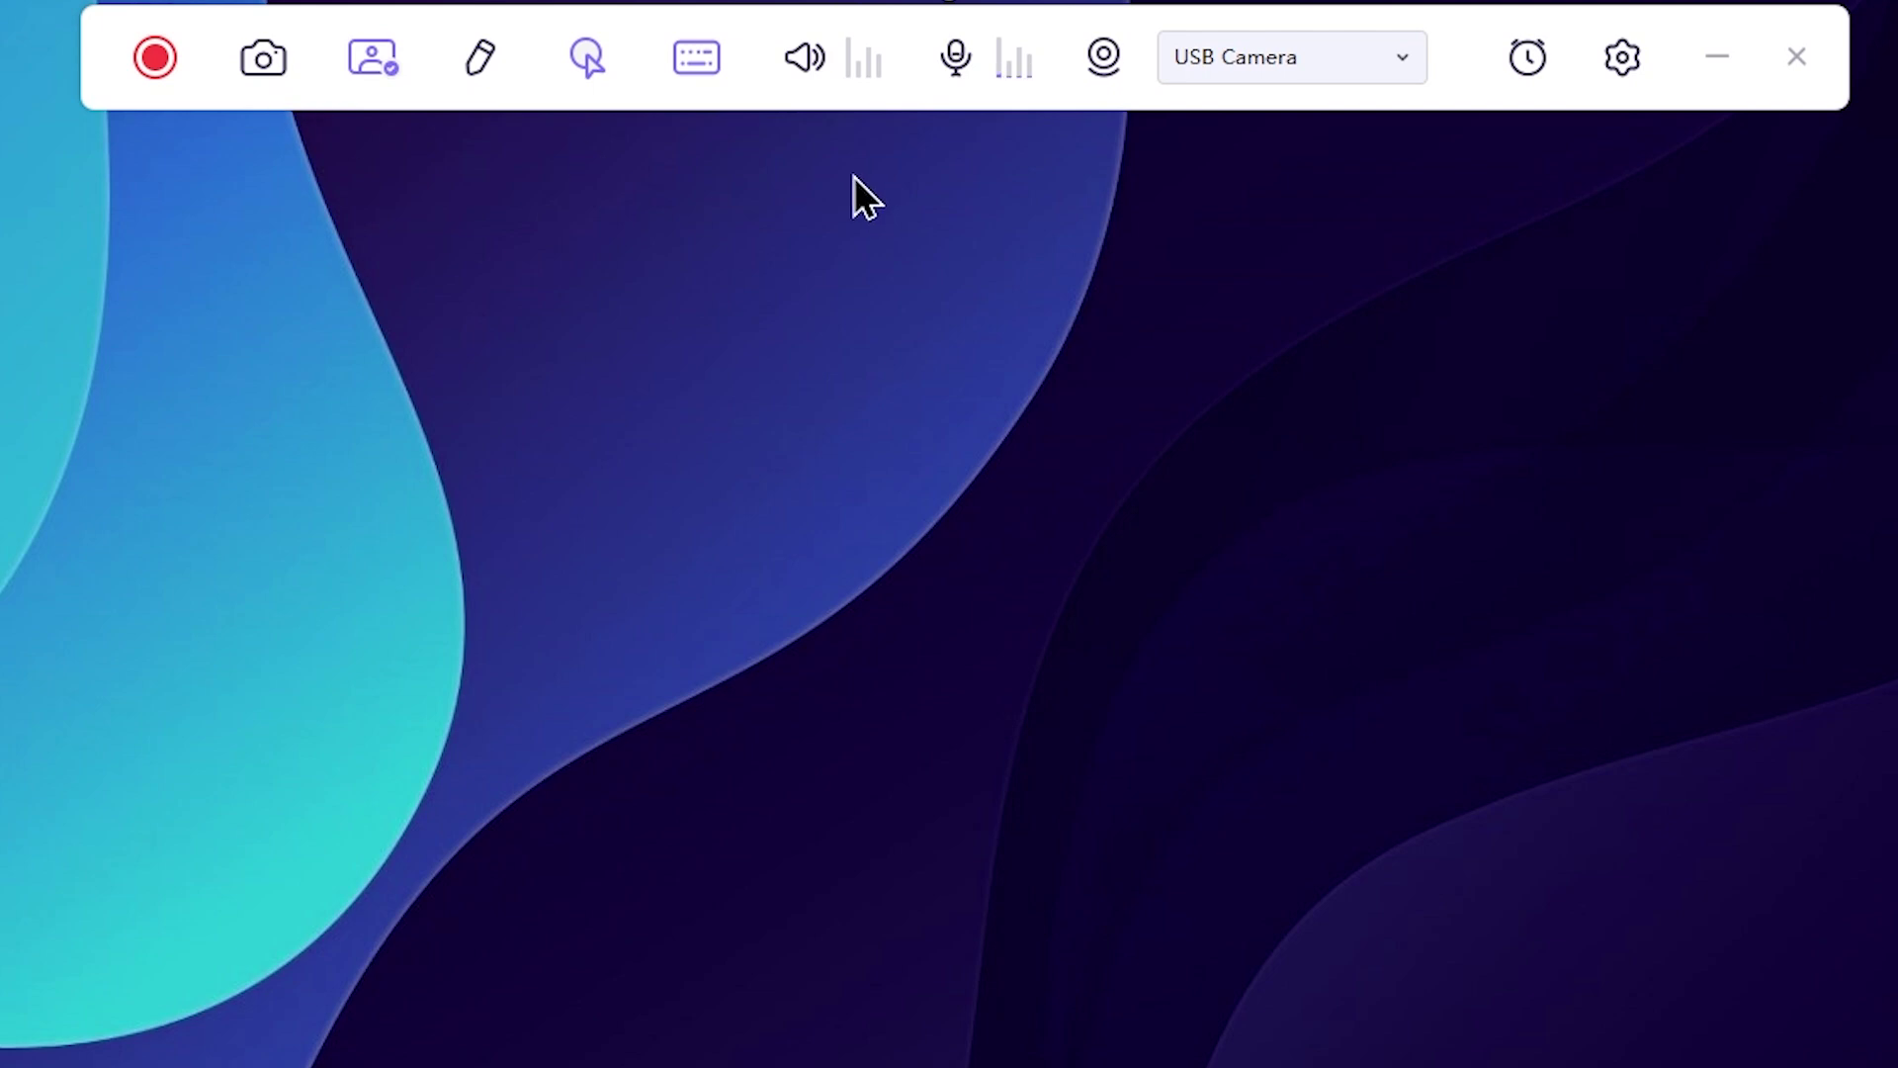
Draw four orange arrows pointing at the scheduling clock, and clear all annotations before closing the drawing tools
click(489, 63)
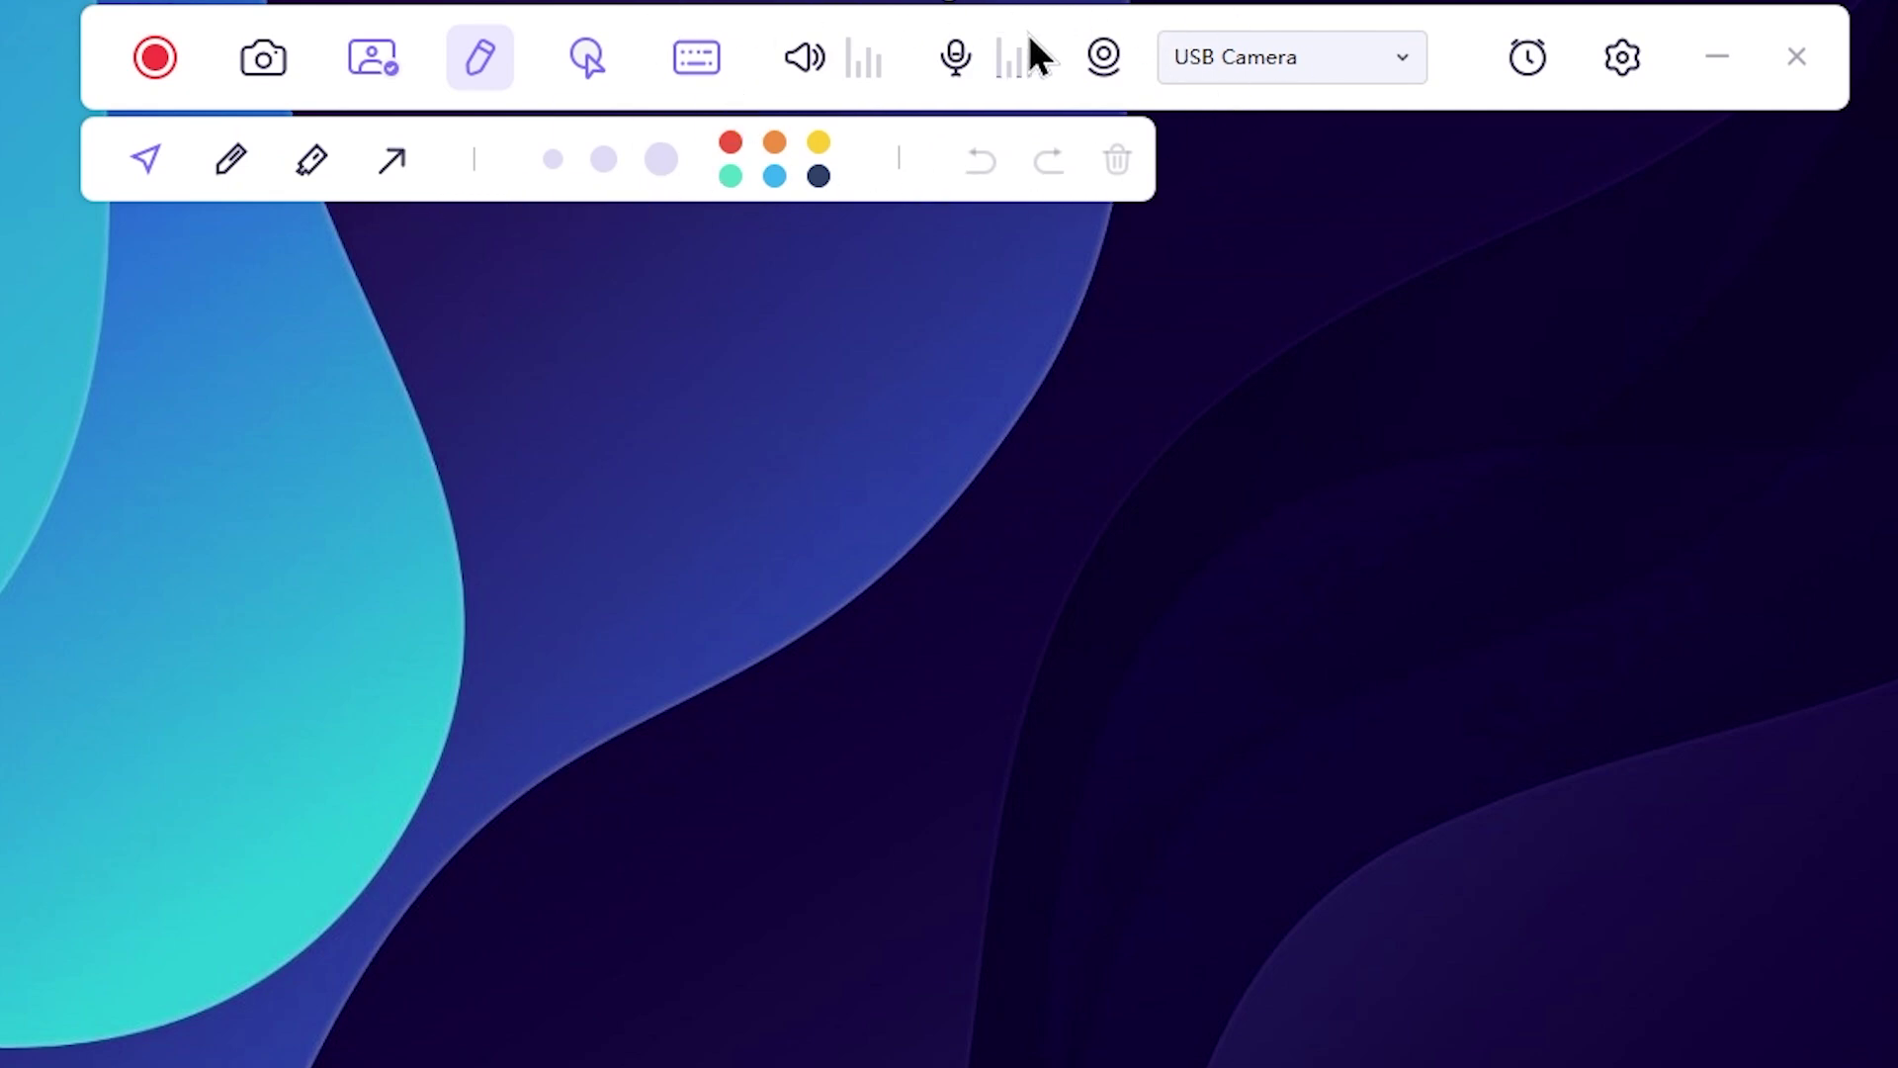
click(401, 162)
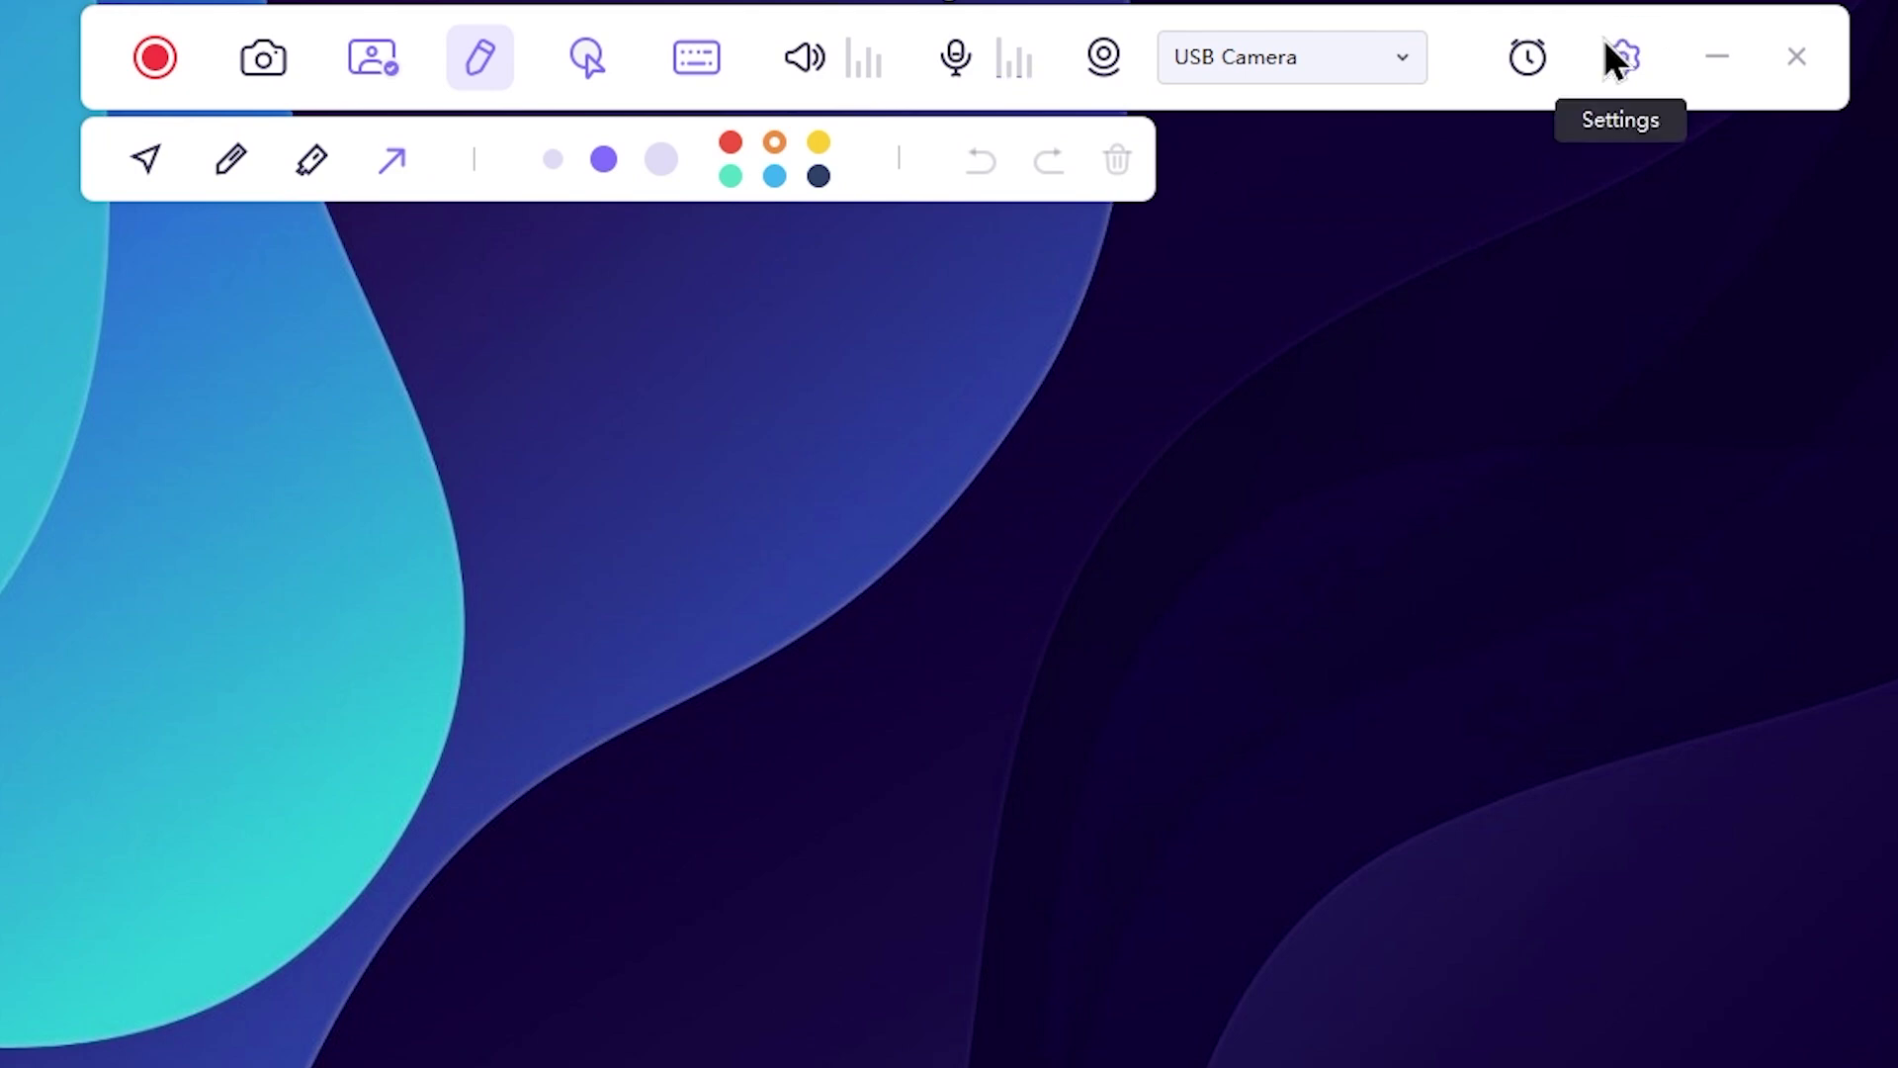
drag(1731, 558, 1545, 124)
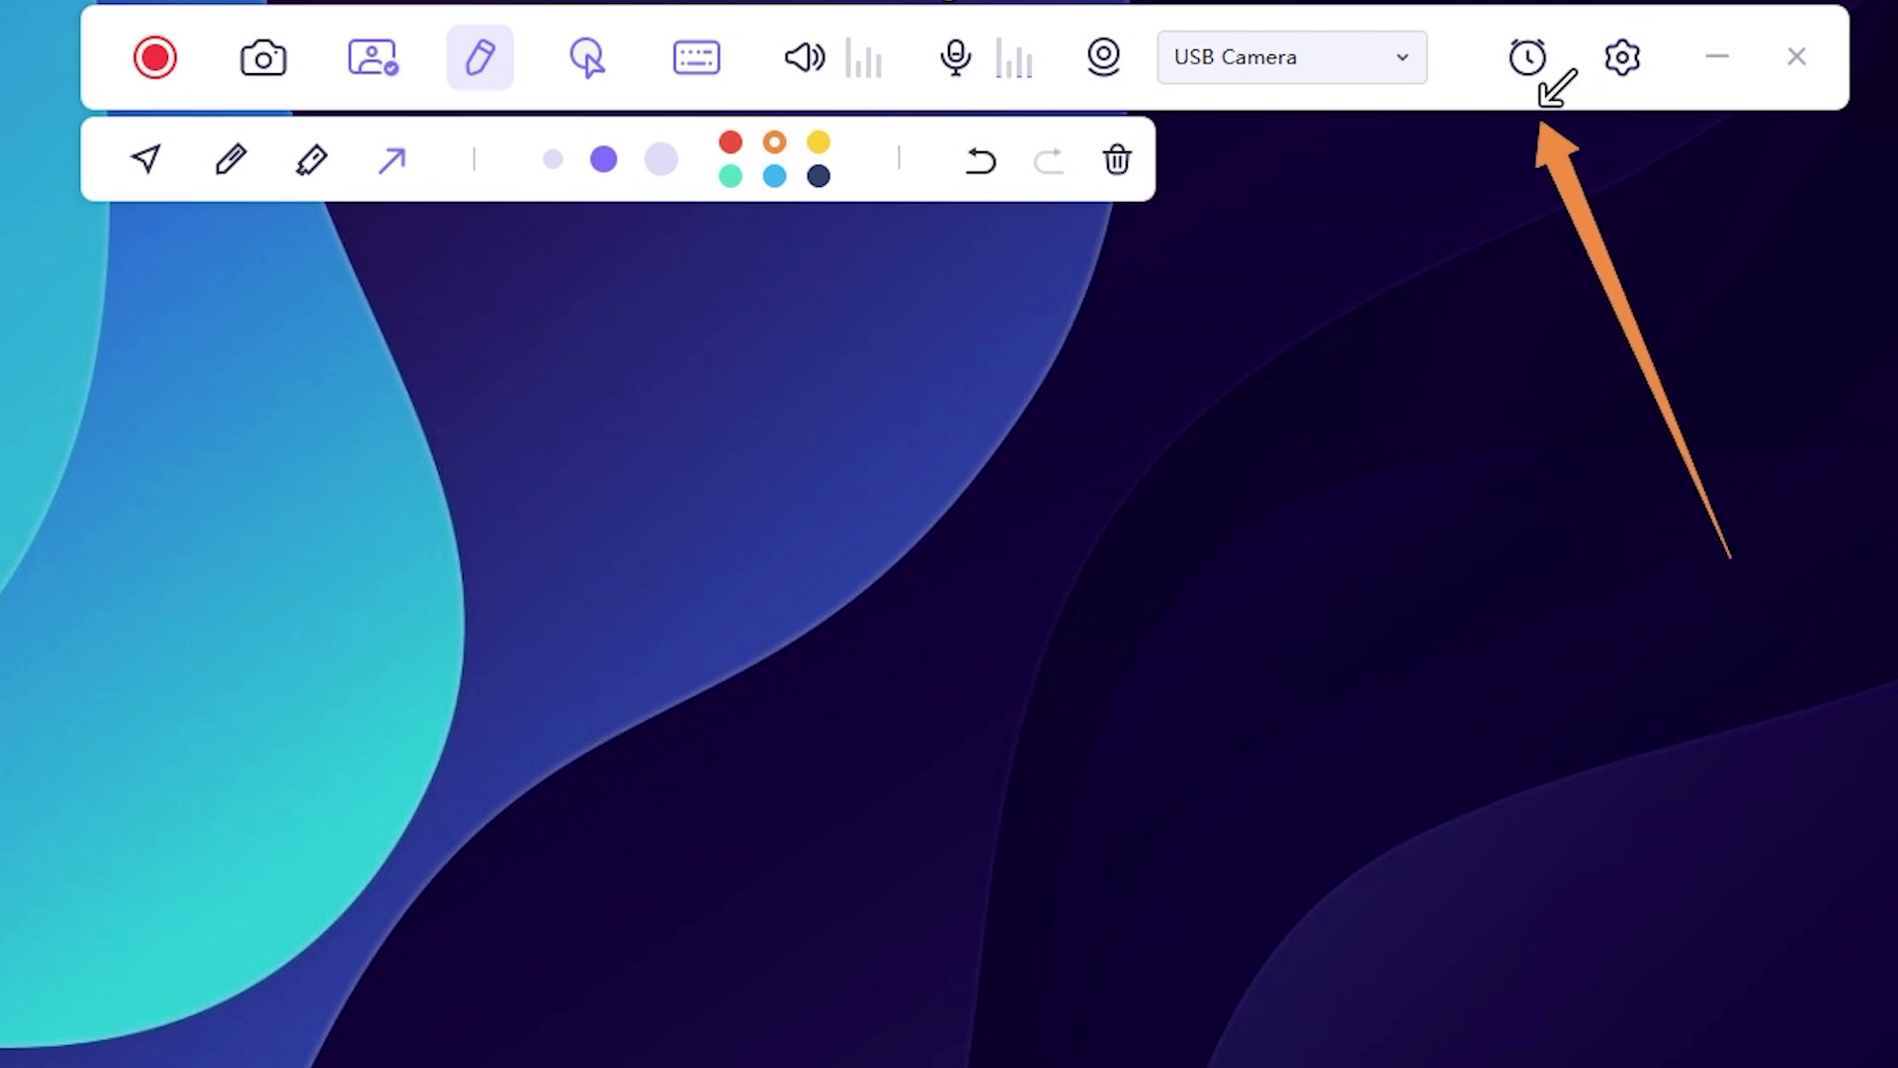
mouse_move(1223, 600)
mouse_down()
mouse_move(1509, 115)
mouse_move(1517, 128)
mouse_up()
drag(1038, 428, 1467, 123)
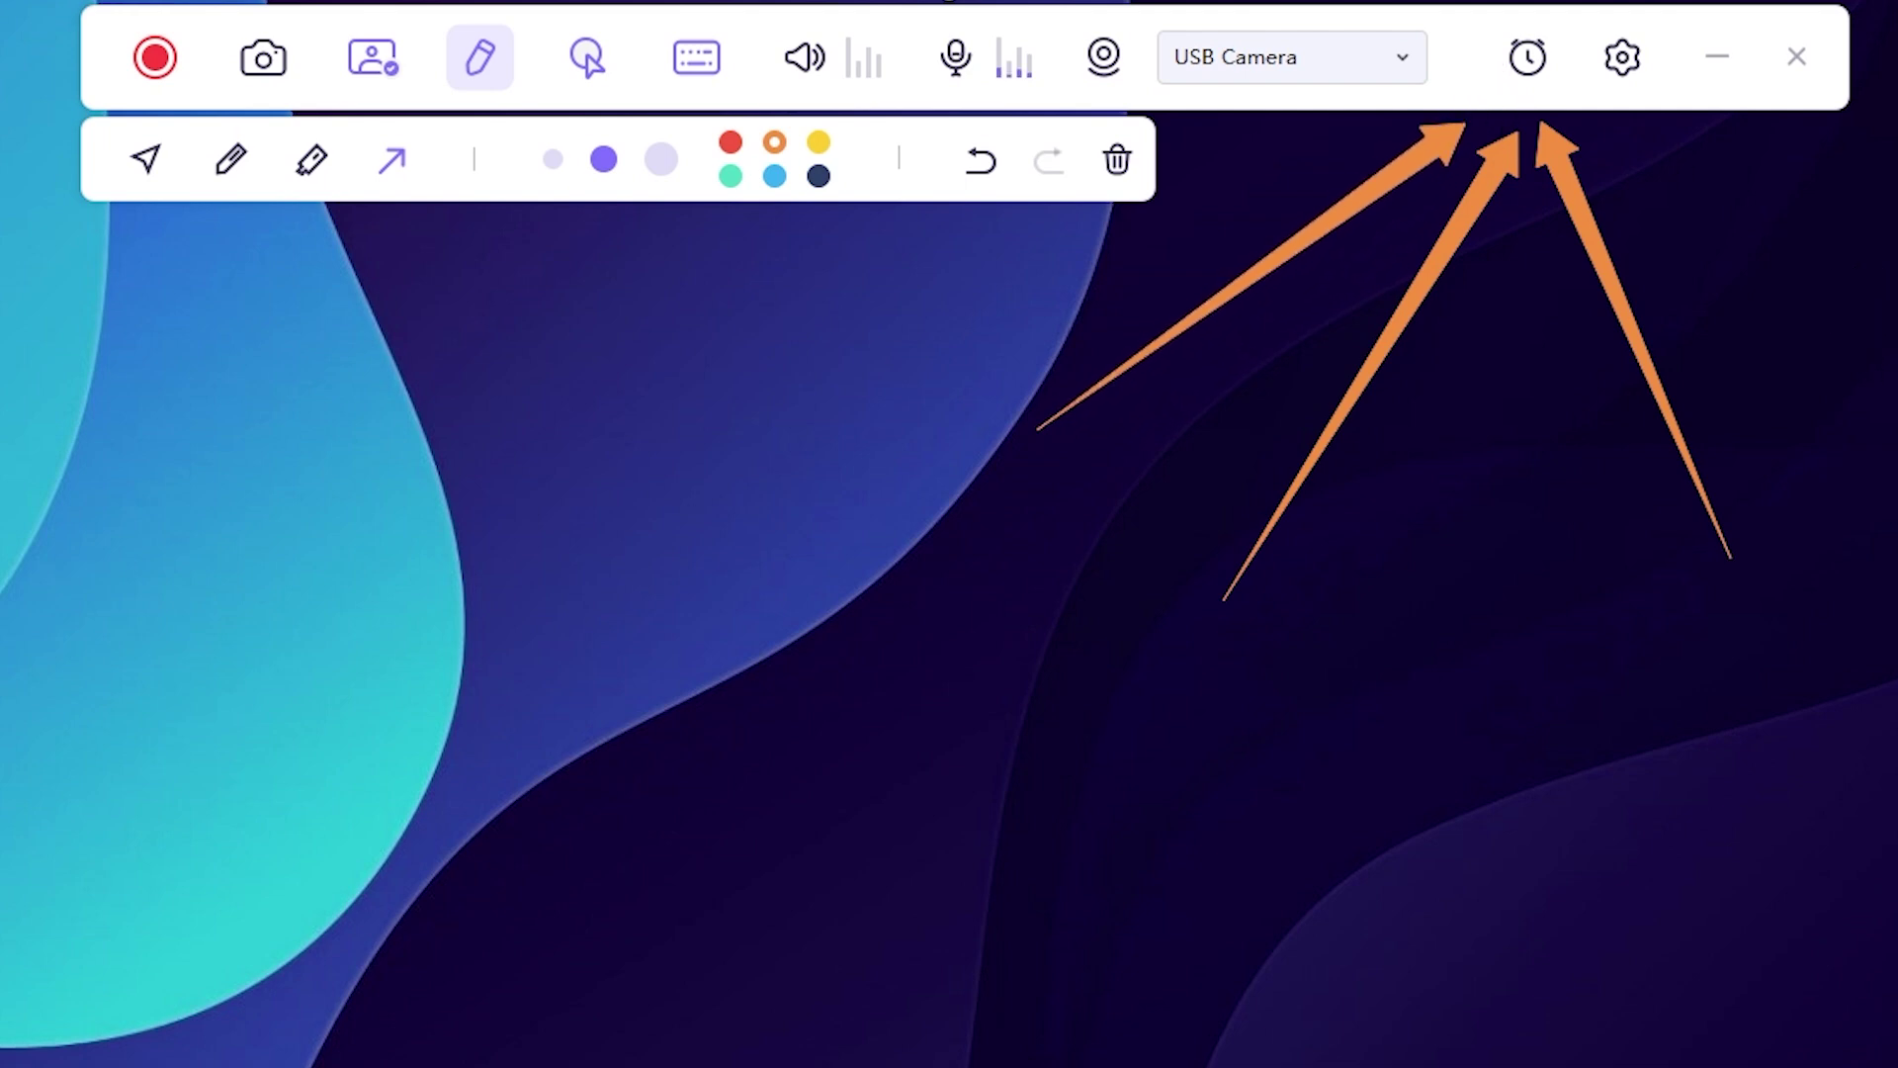
drag(1894, 396, 1601, 126)
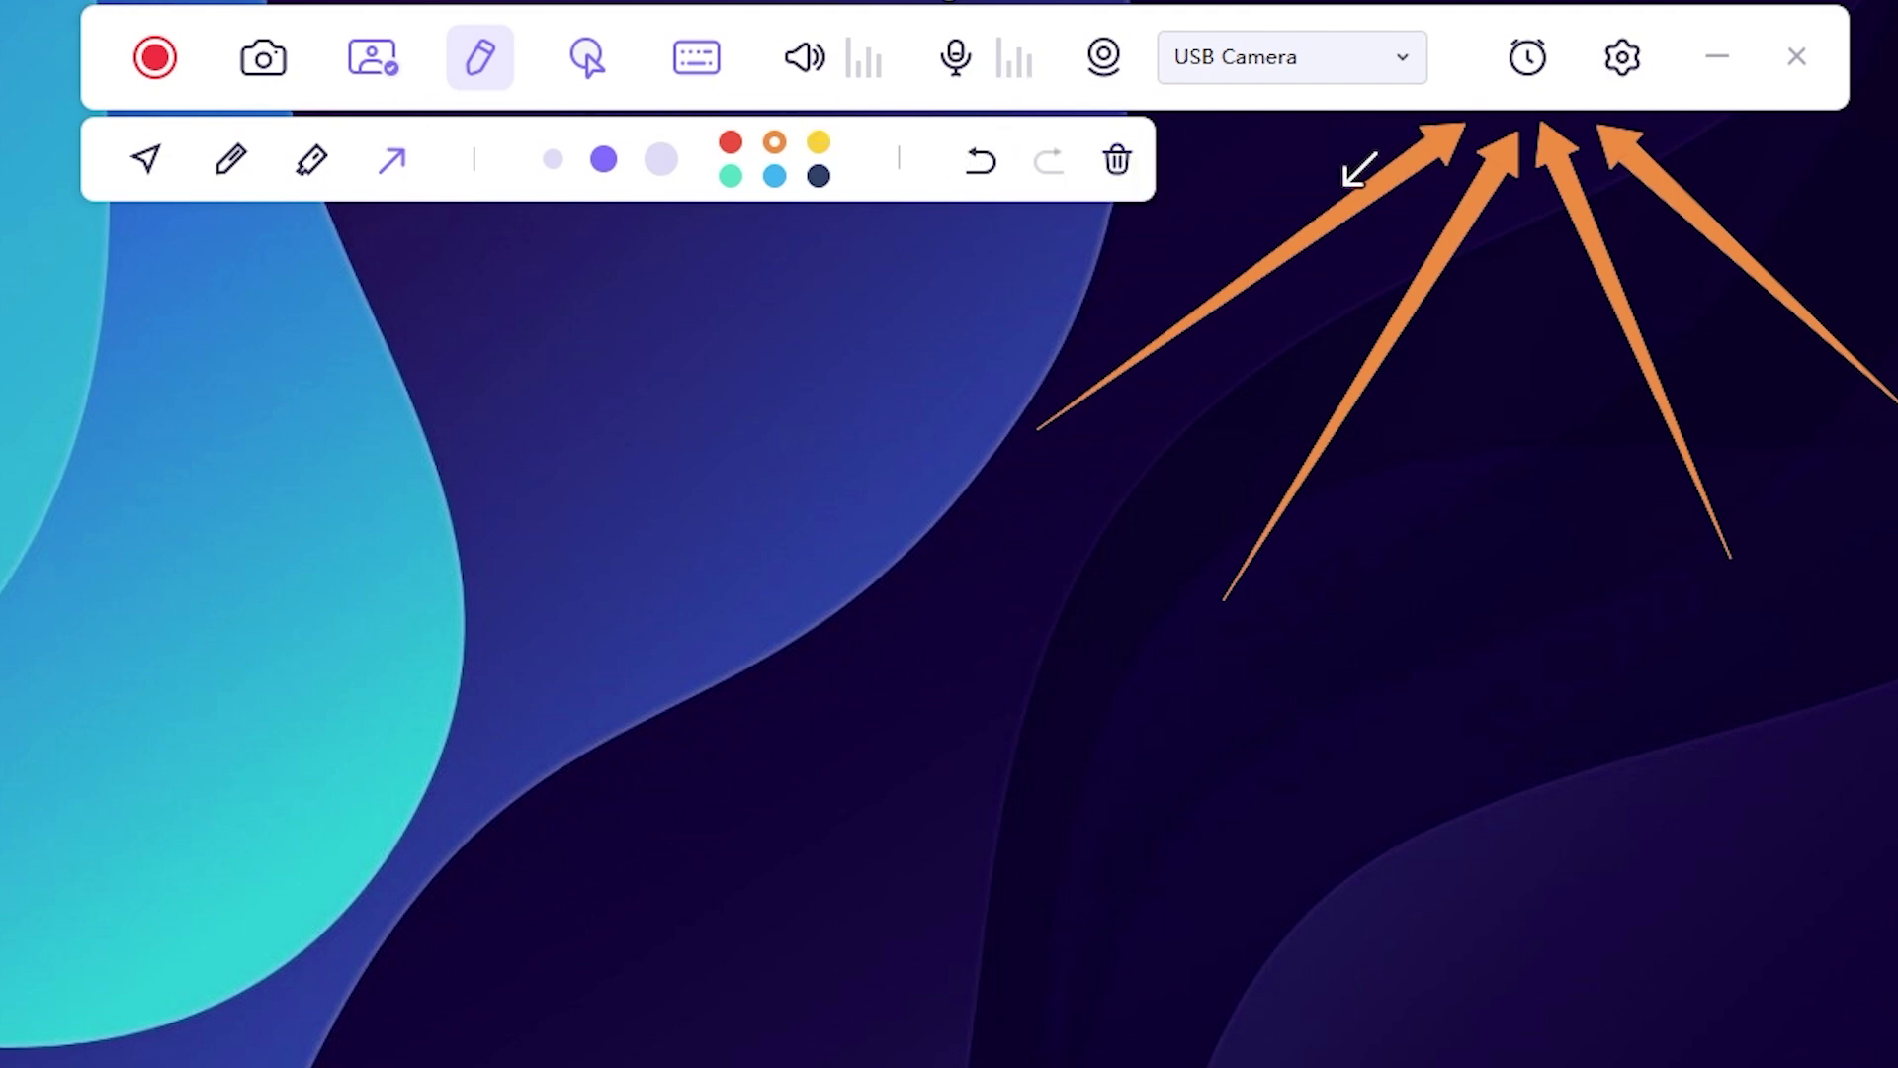
click(1124, 170)
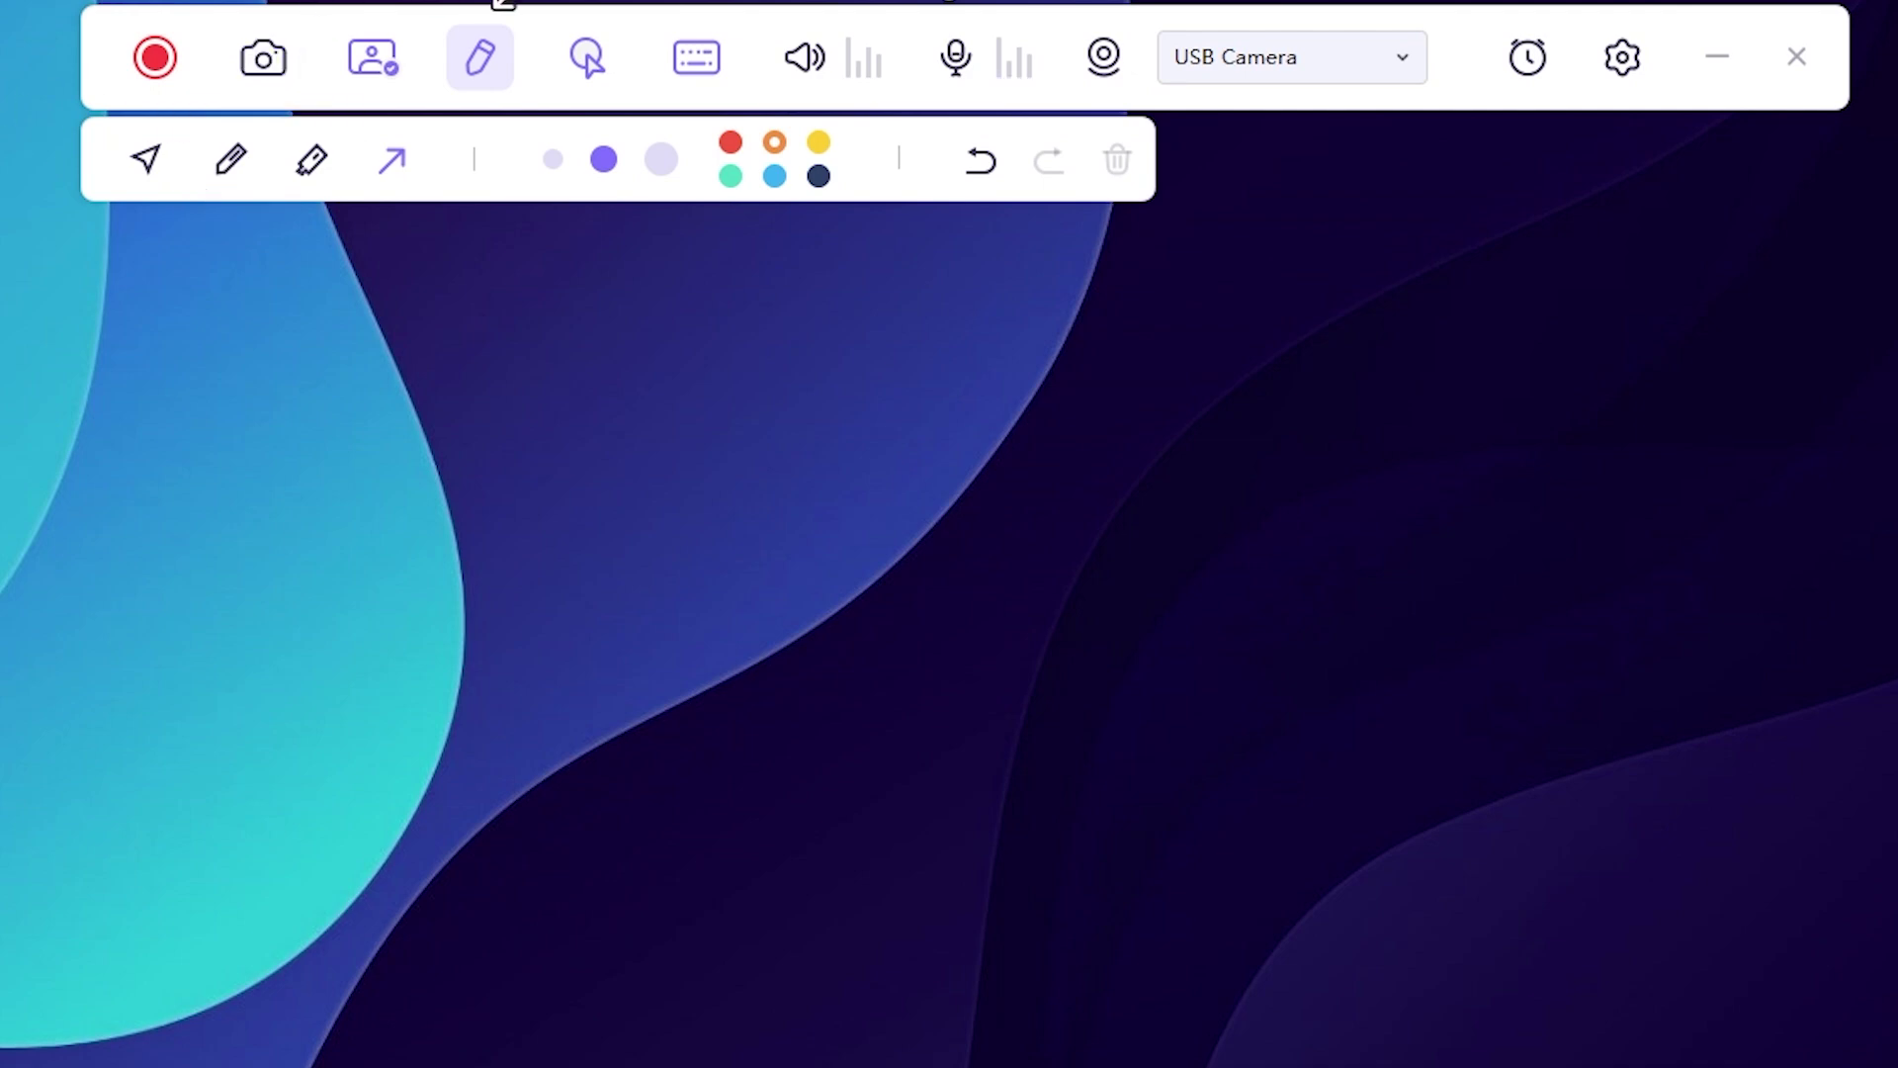
click(478, 66)
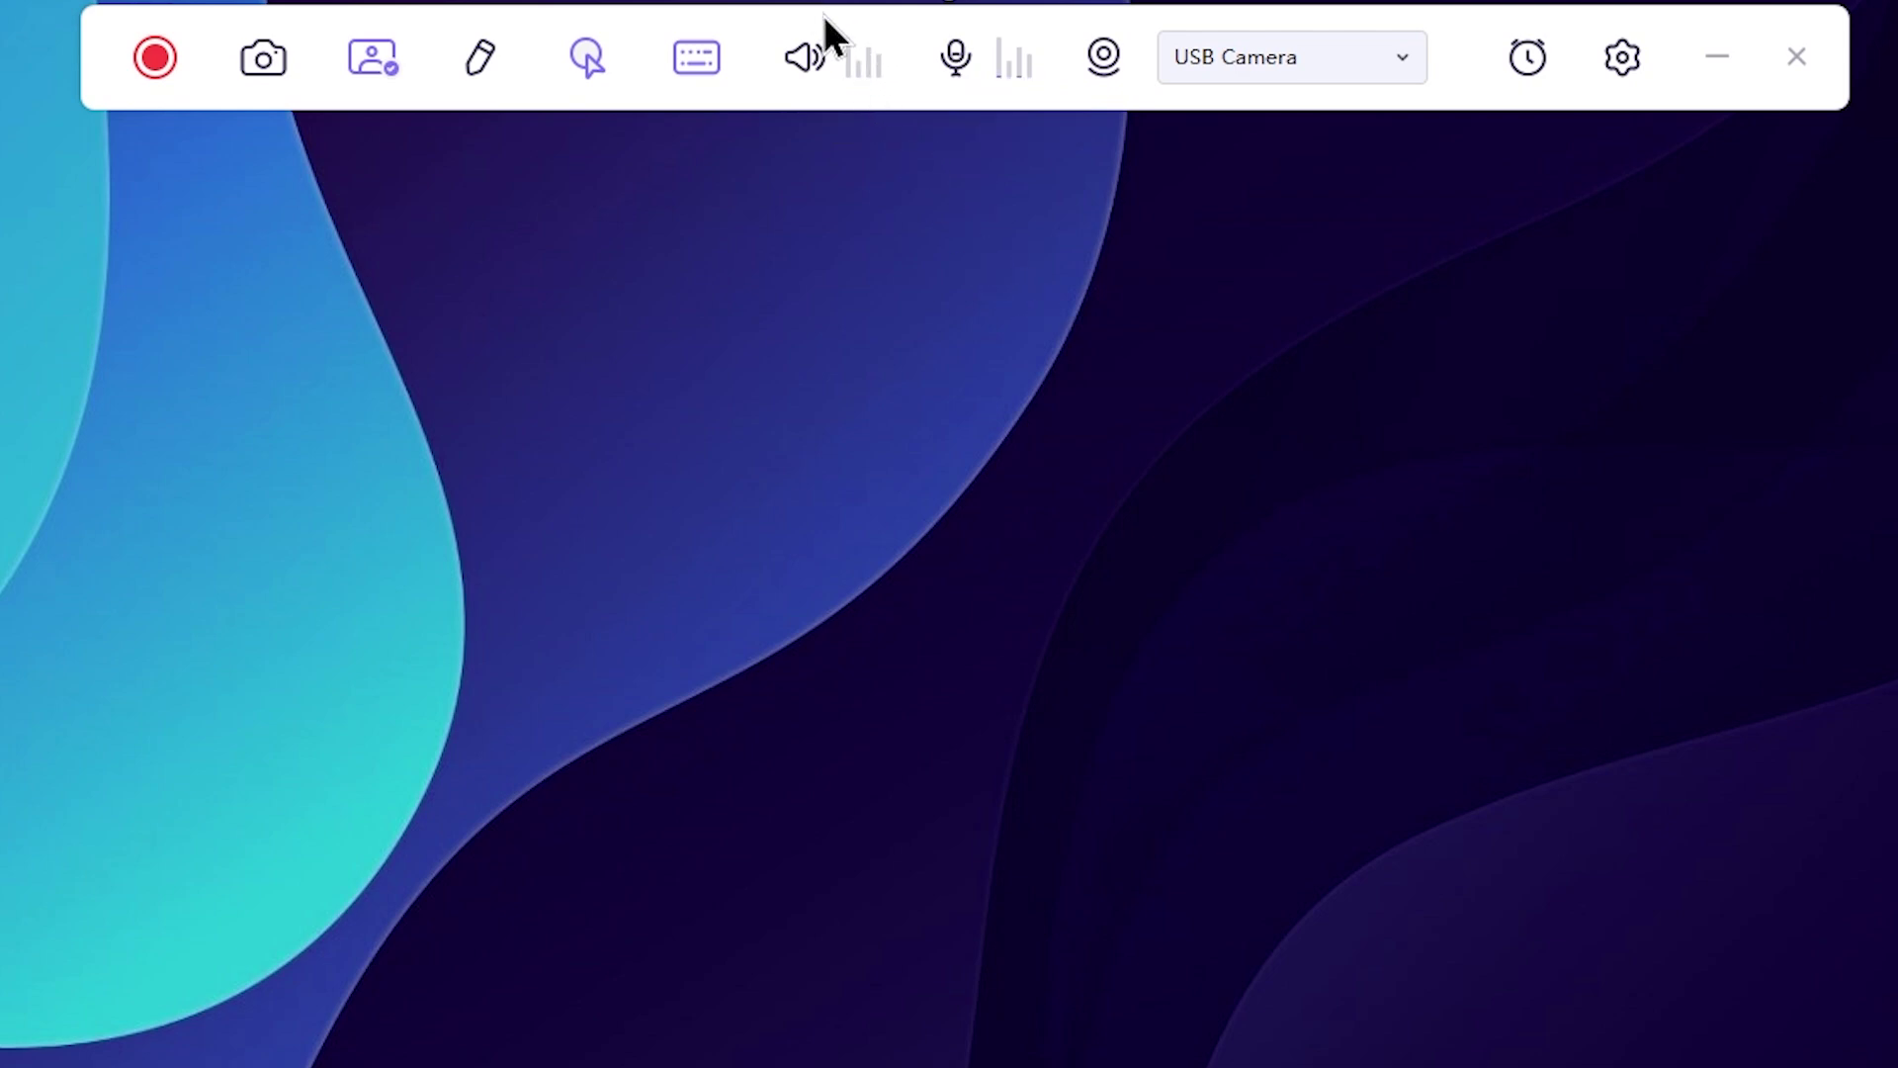
Try the sound switches by disabling and re-enabling the speaker and toggling the microphone
click(805, 59)
click(805, 59)
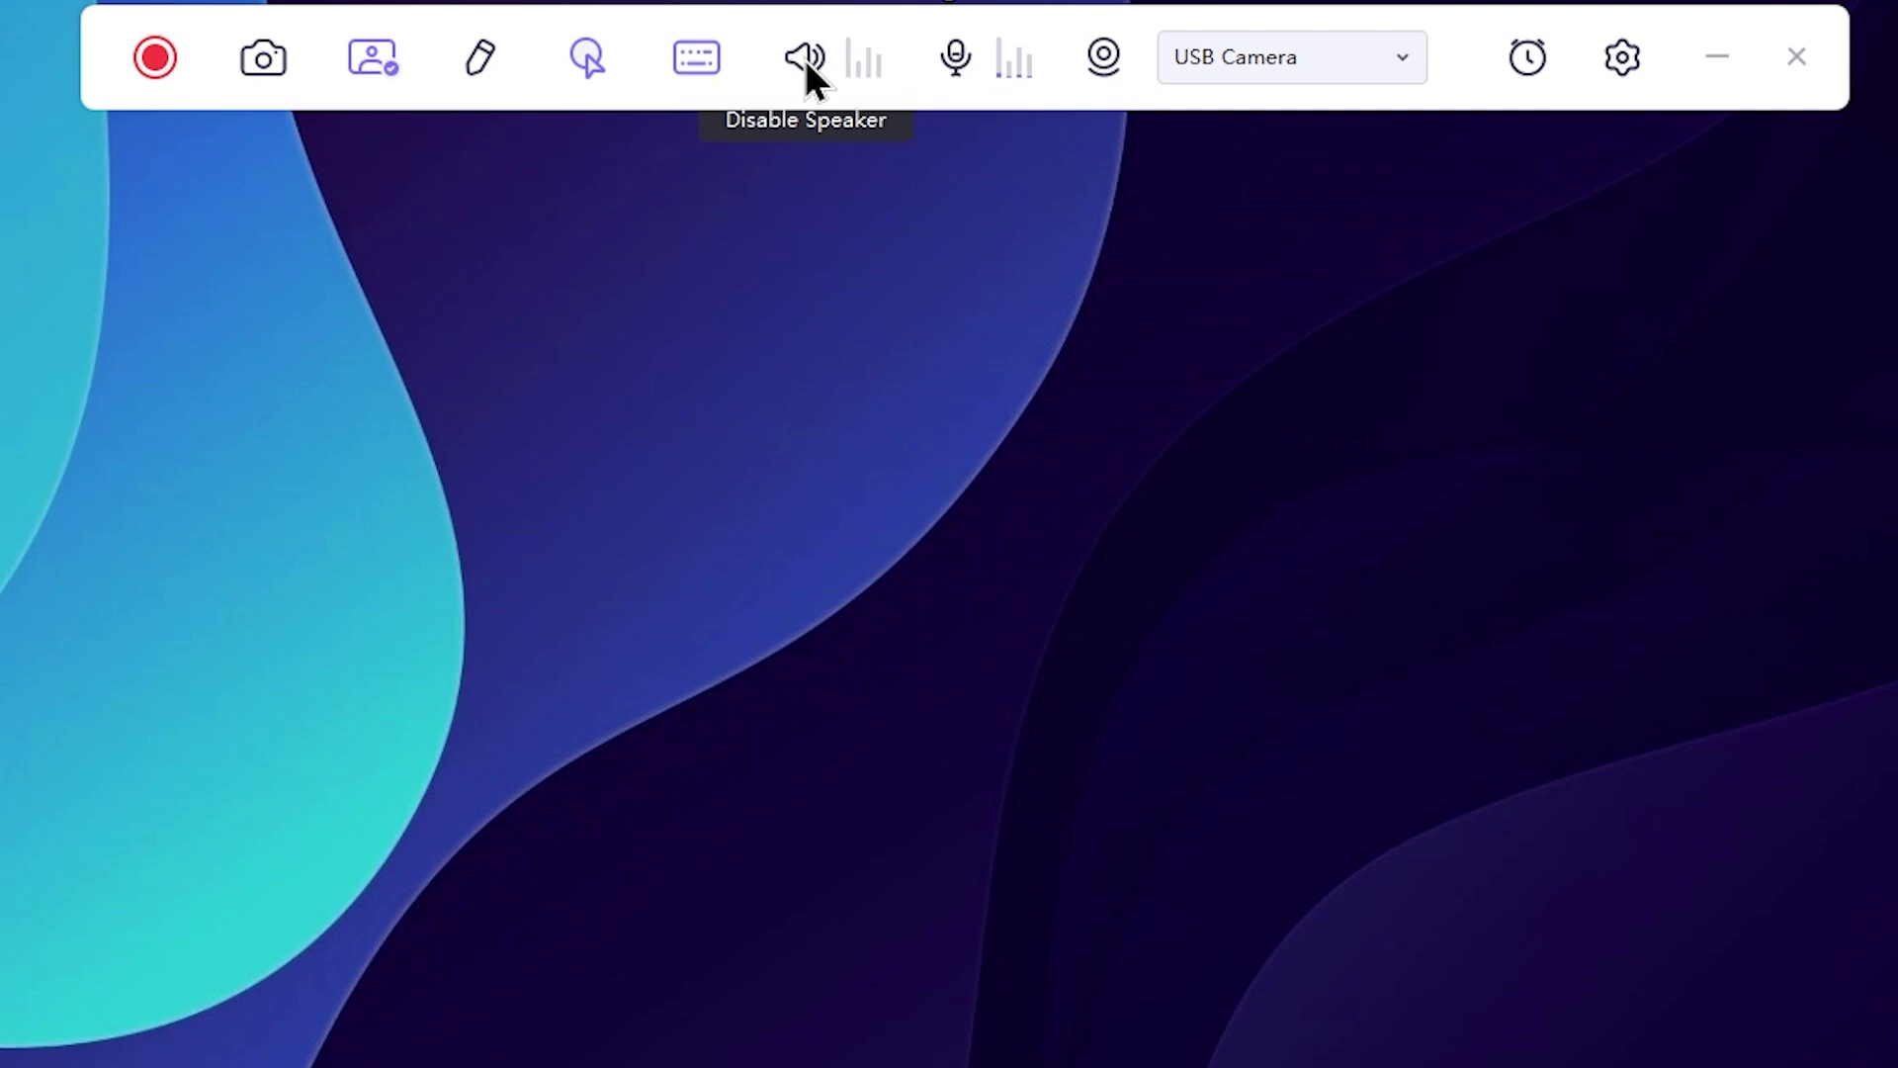
click(957, 51)
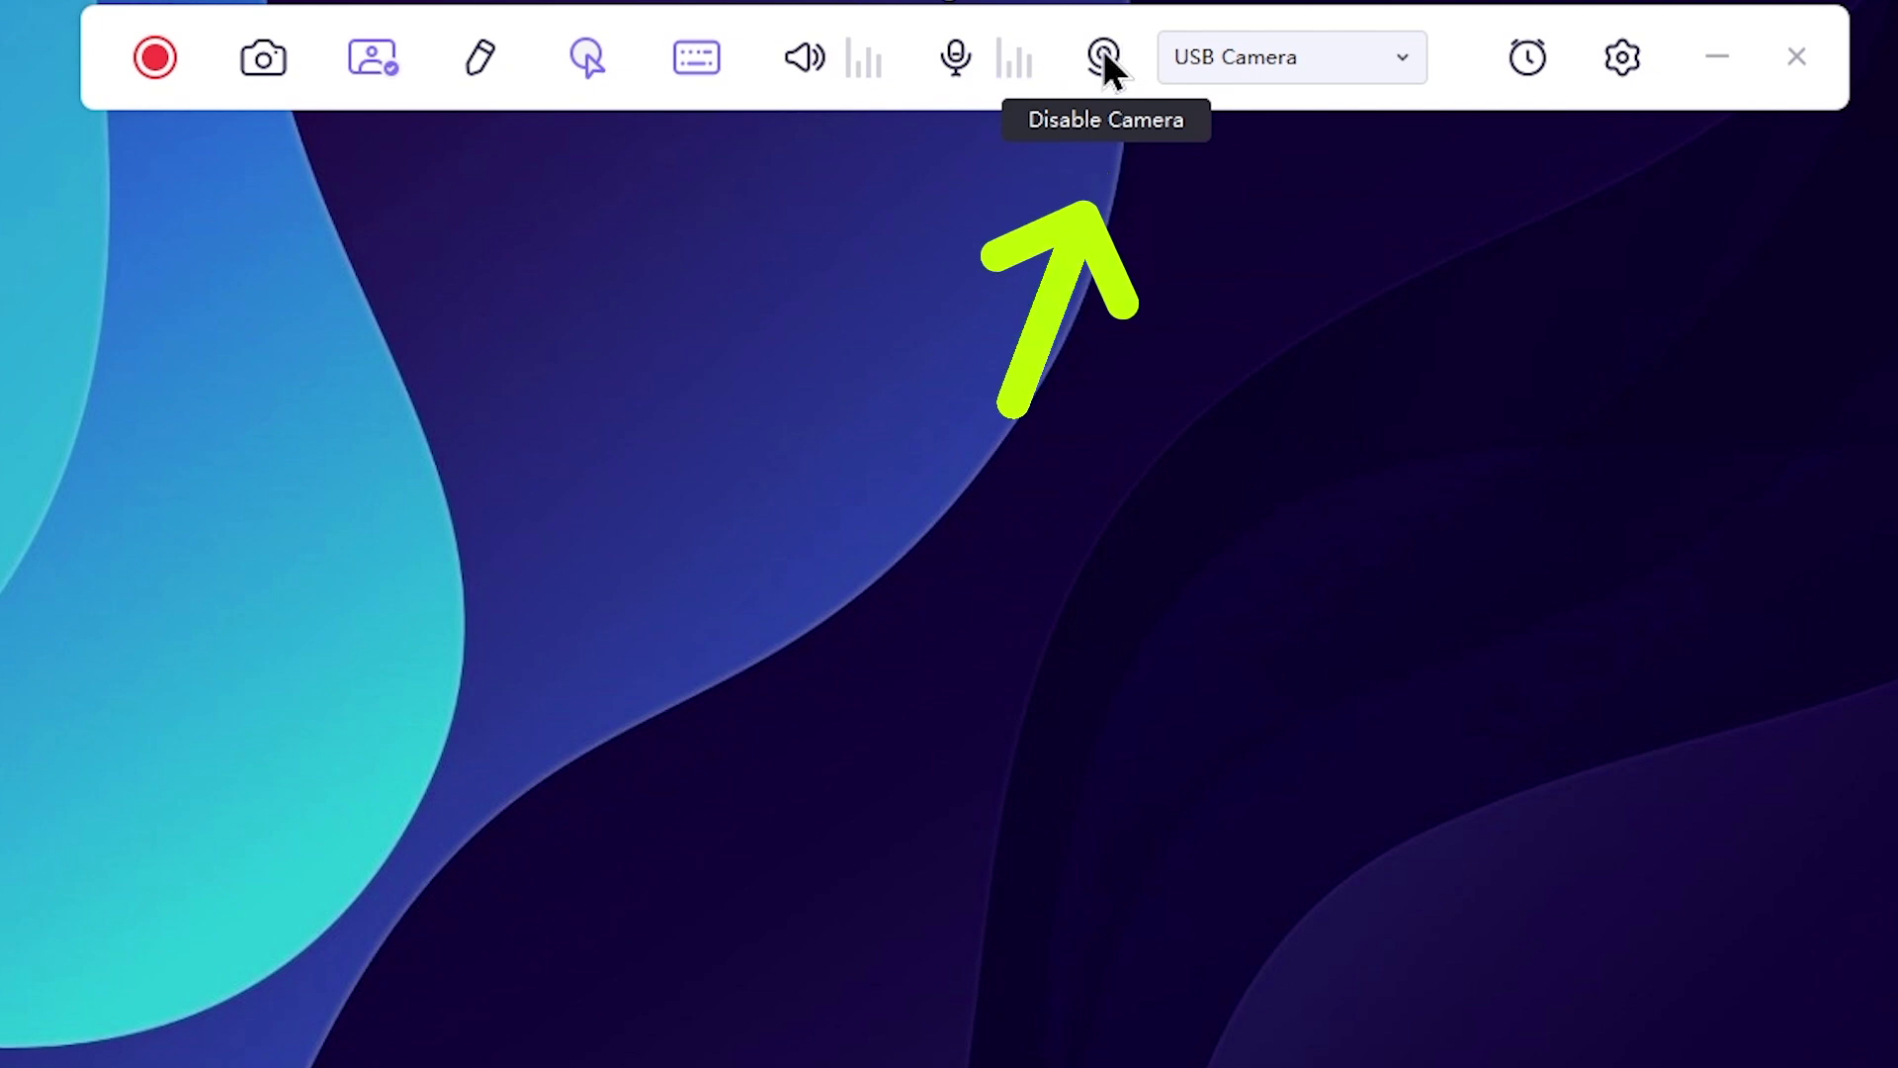
Choose iPhone as the camera source to view its connection instructions, and dismiss them
click(1394, 60)
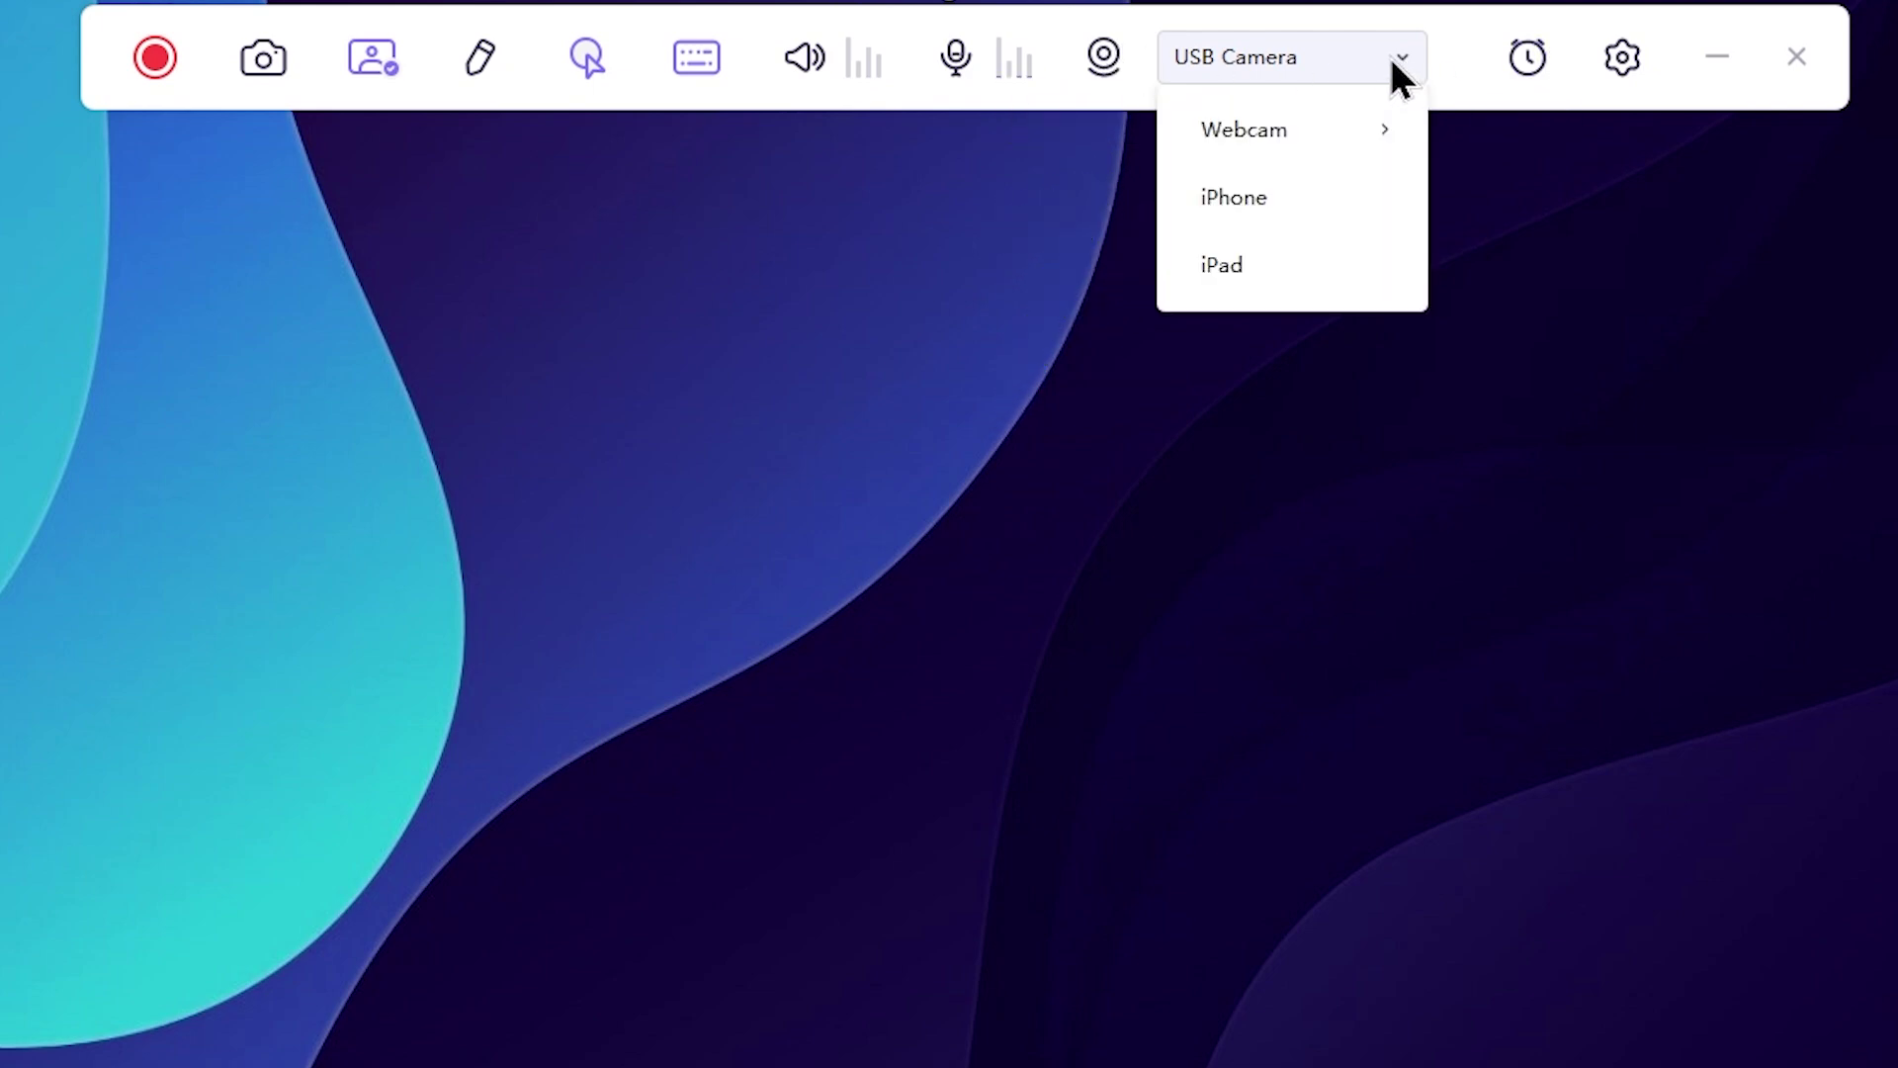
mouse_move(1390, 163)
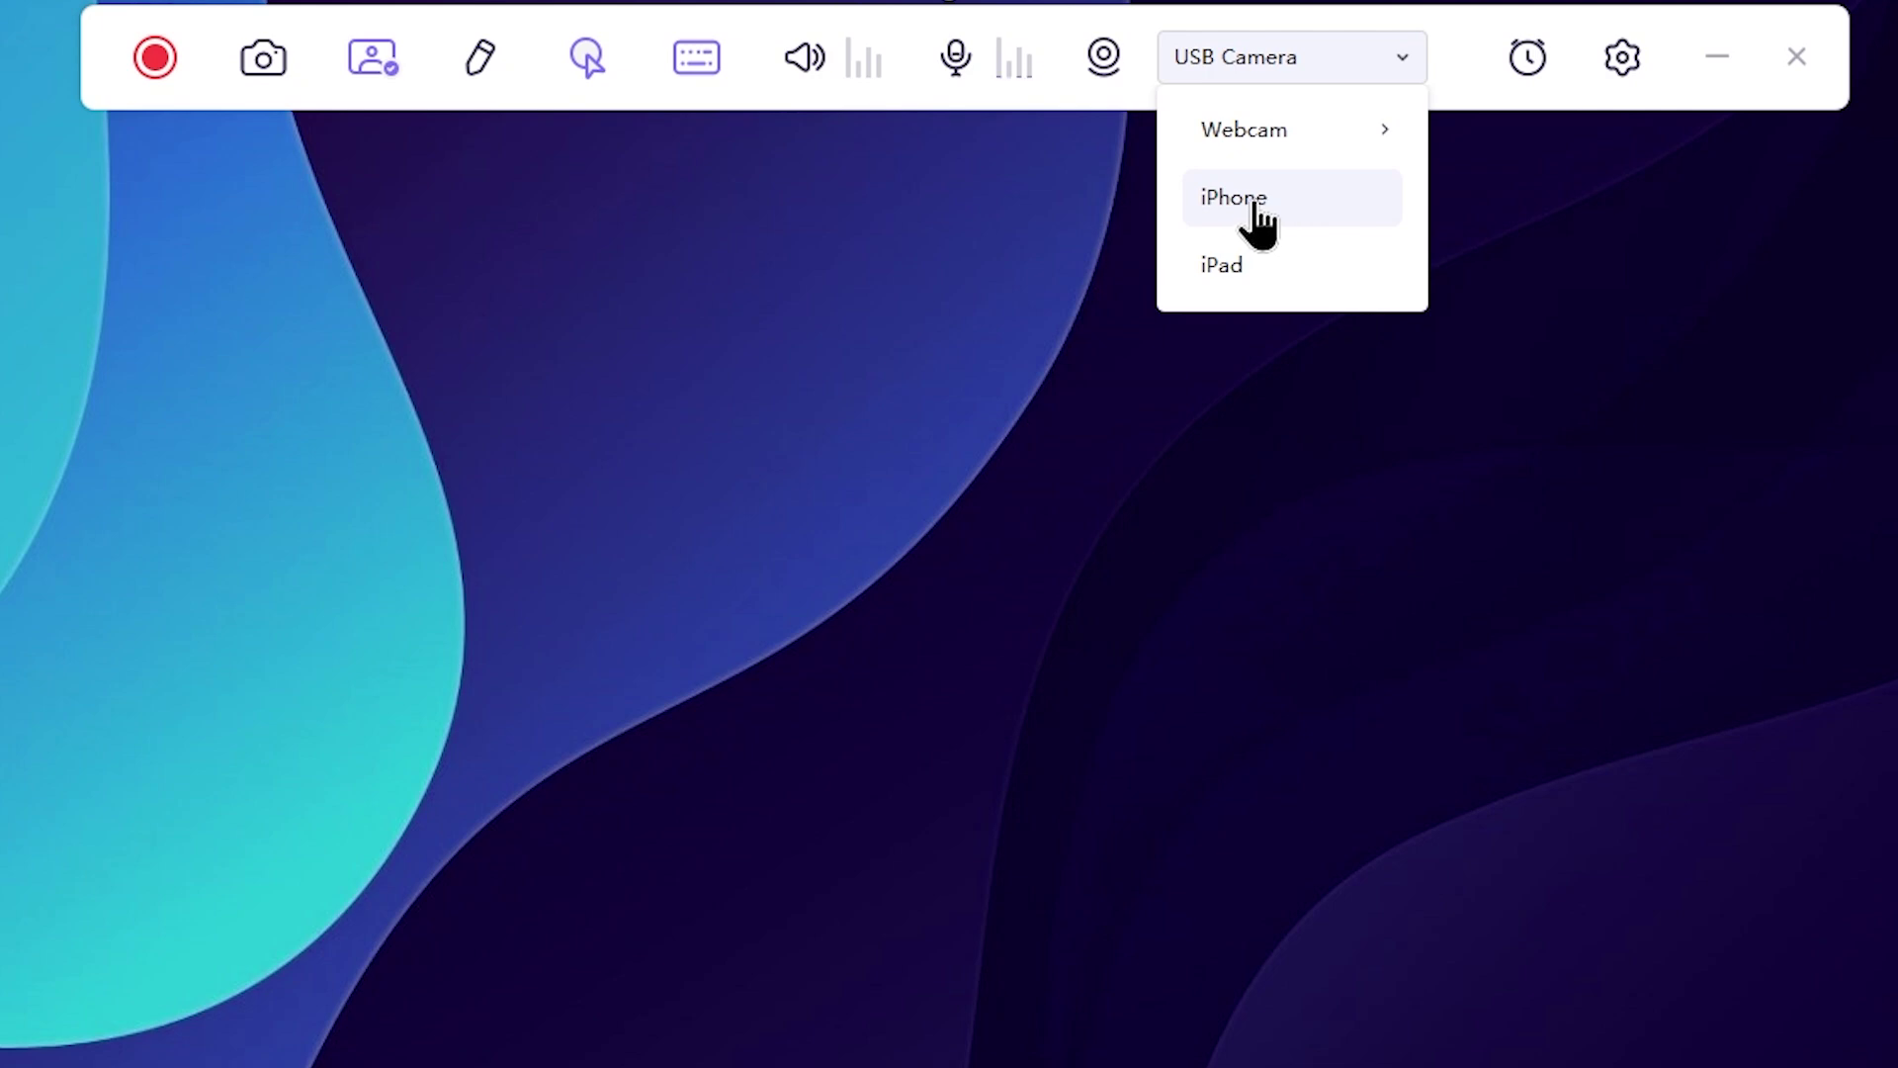
click(1263, 202)
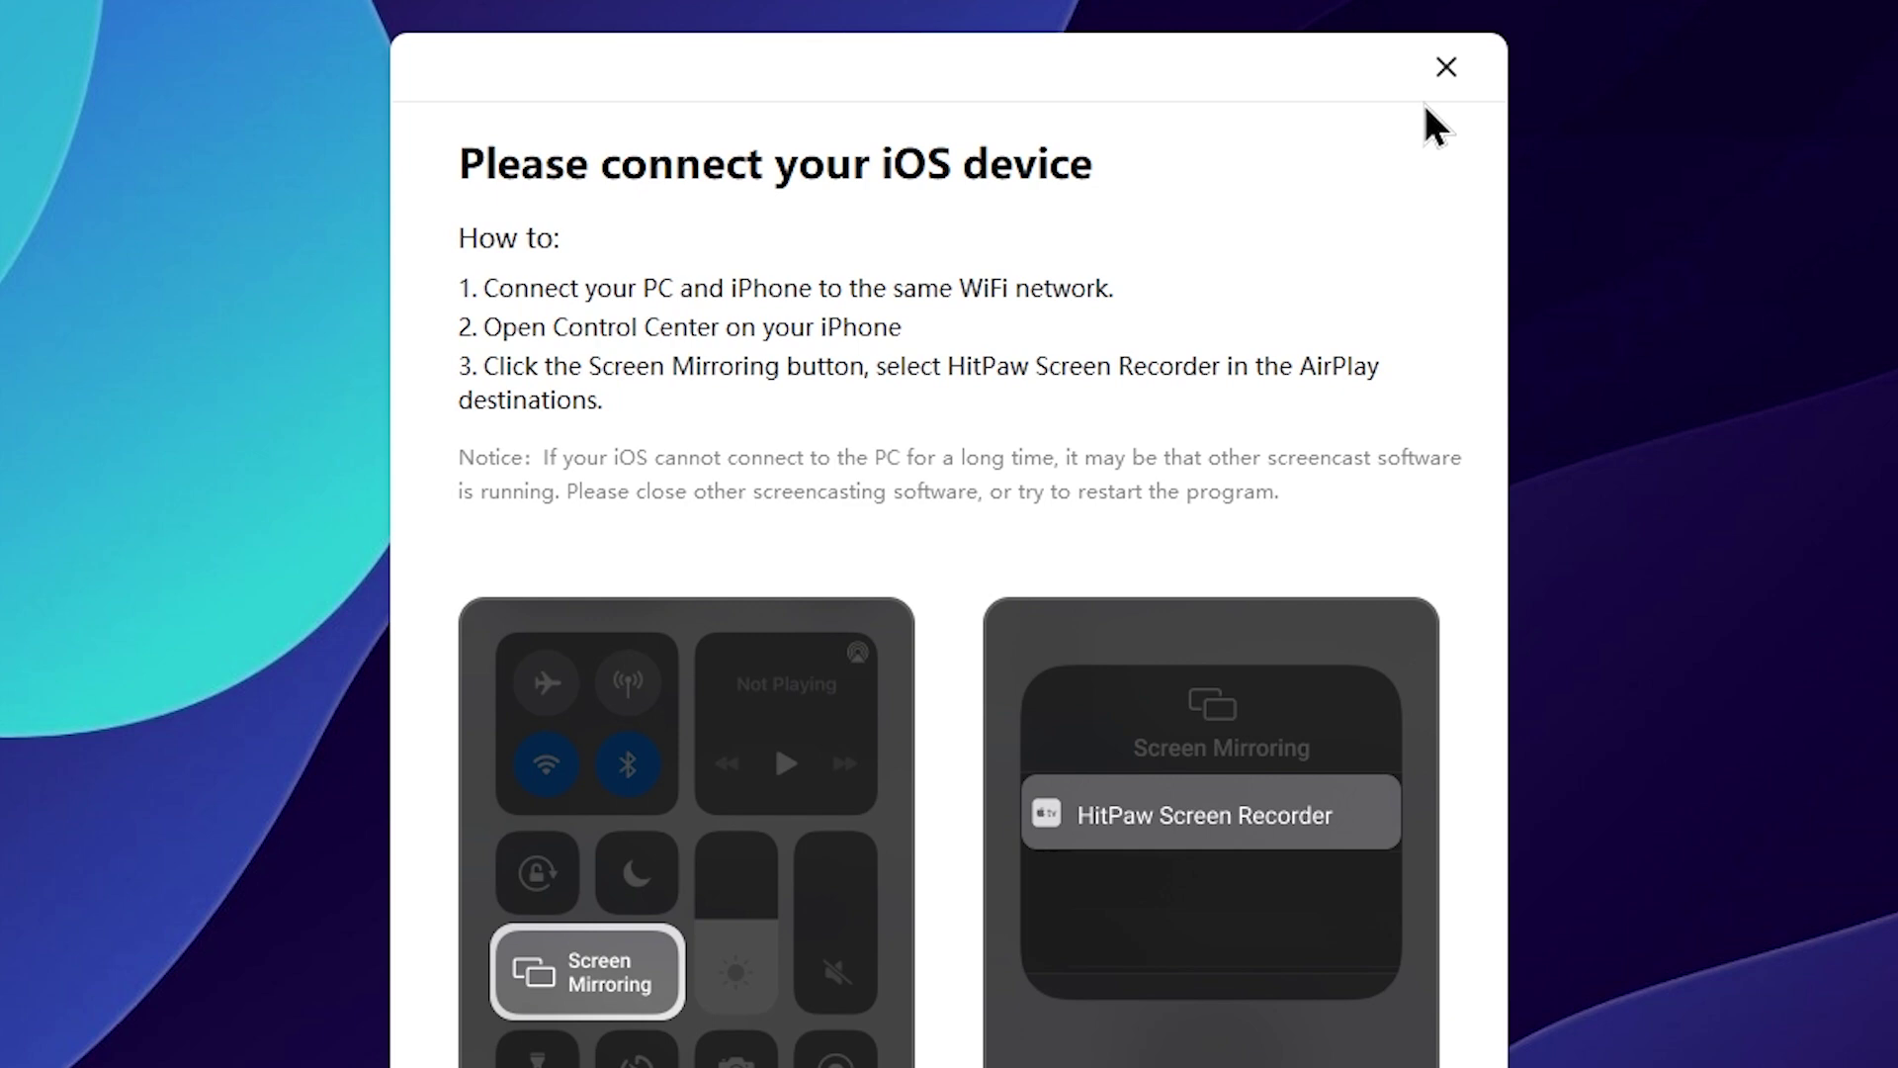
click(1446, 68)
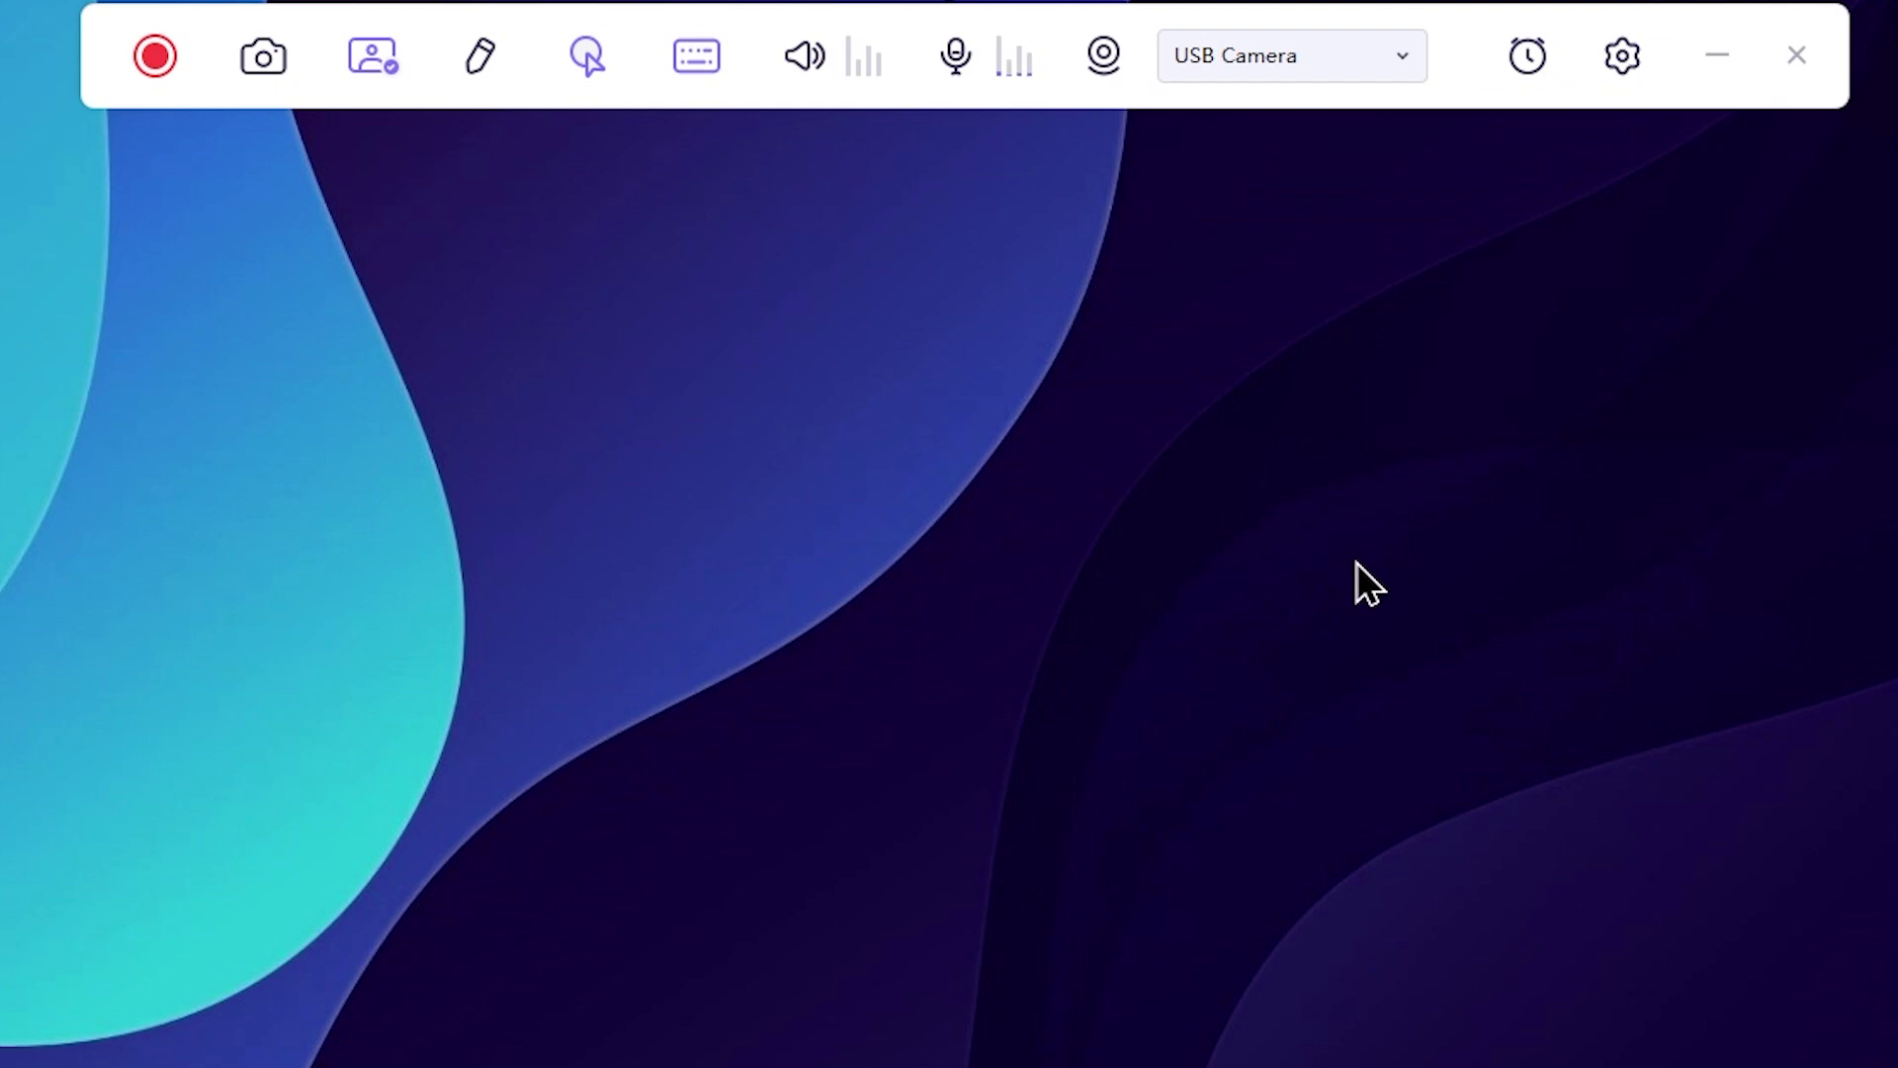
Set the recording frame rate to 60fps and the resolution to 1920×1080 in the general settings
click(1628, 55)
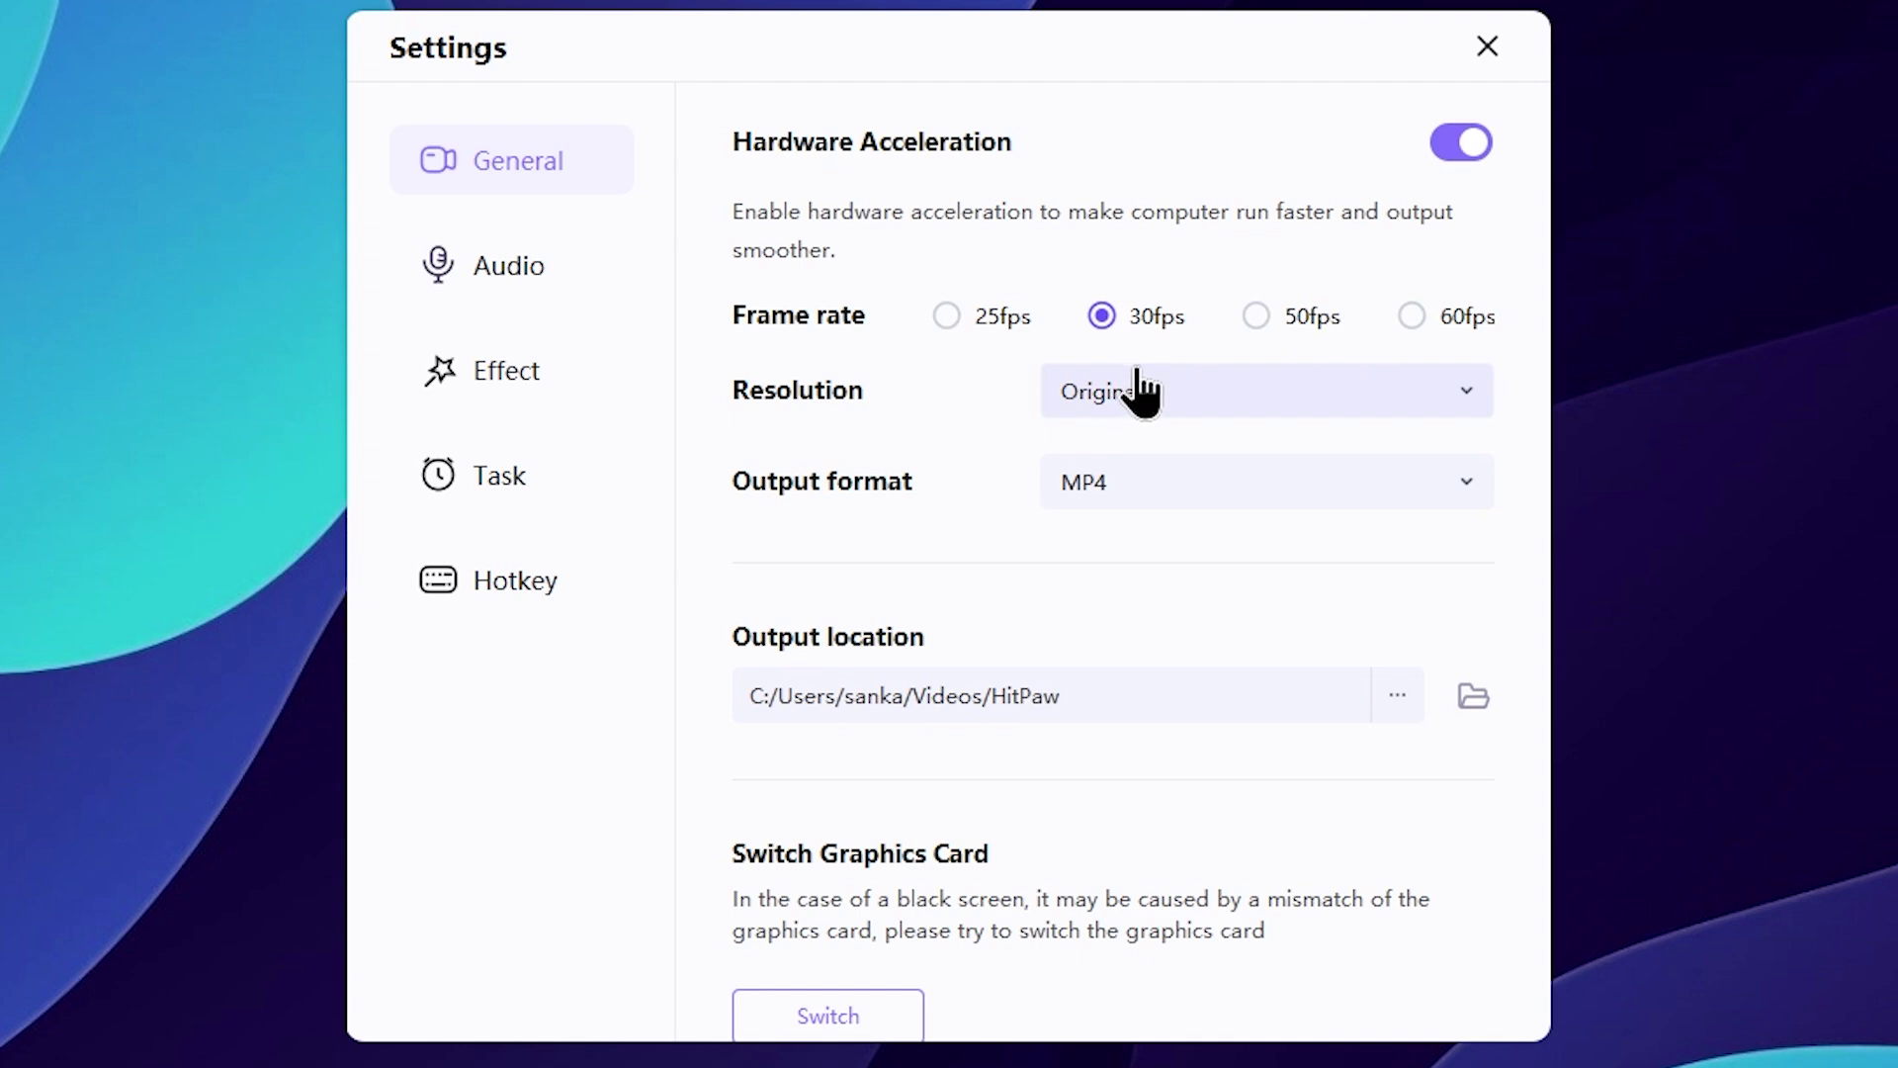
click(1414, 319)
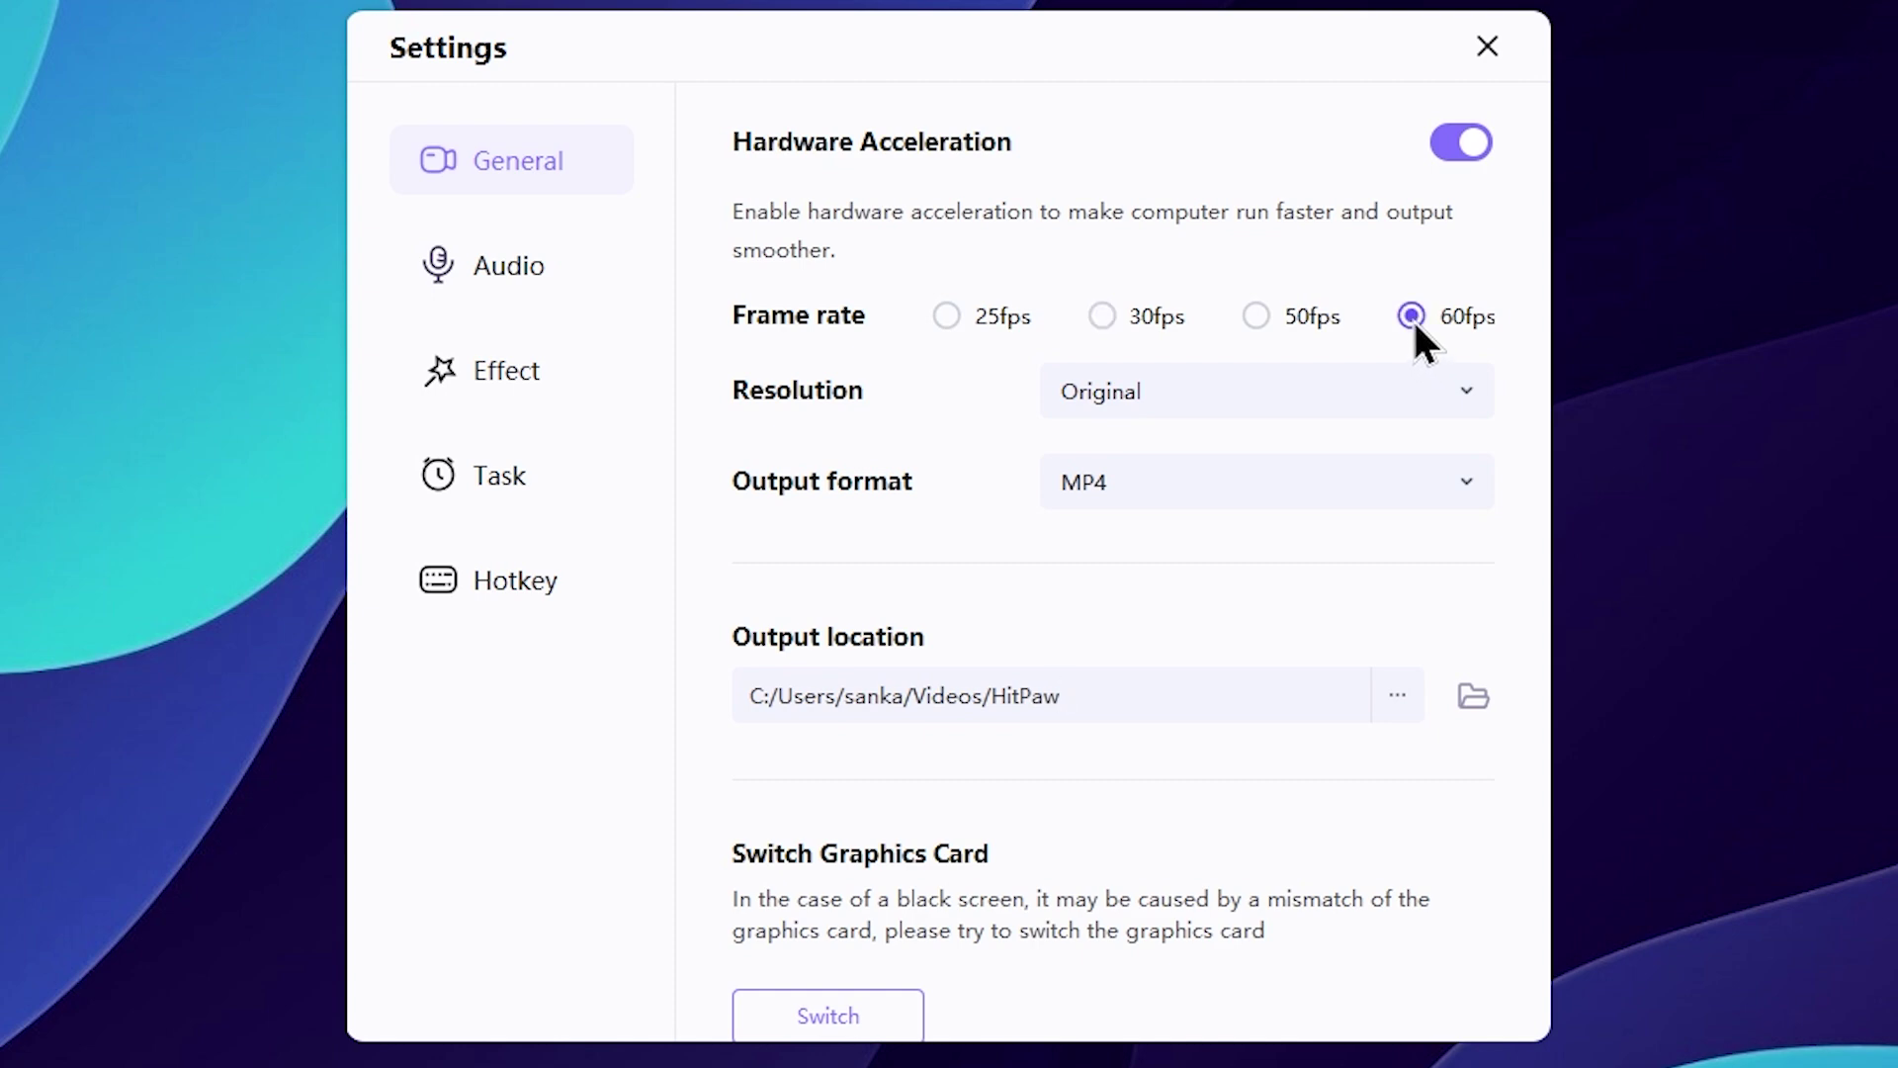
click(1183, 401)
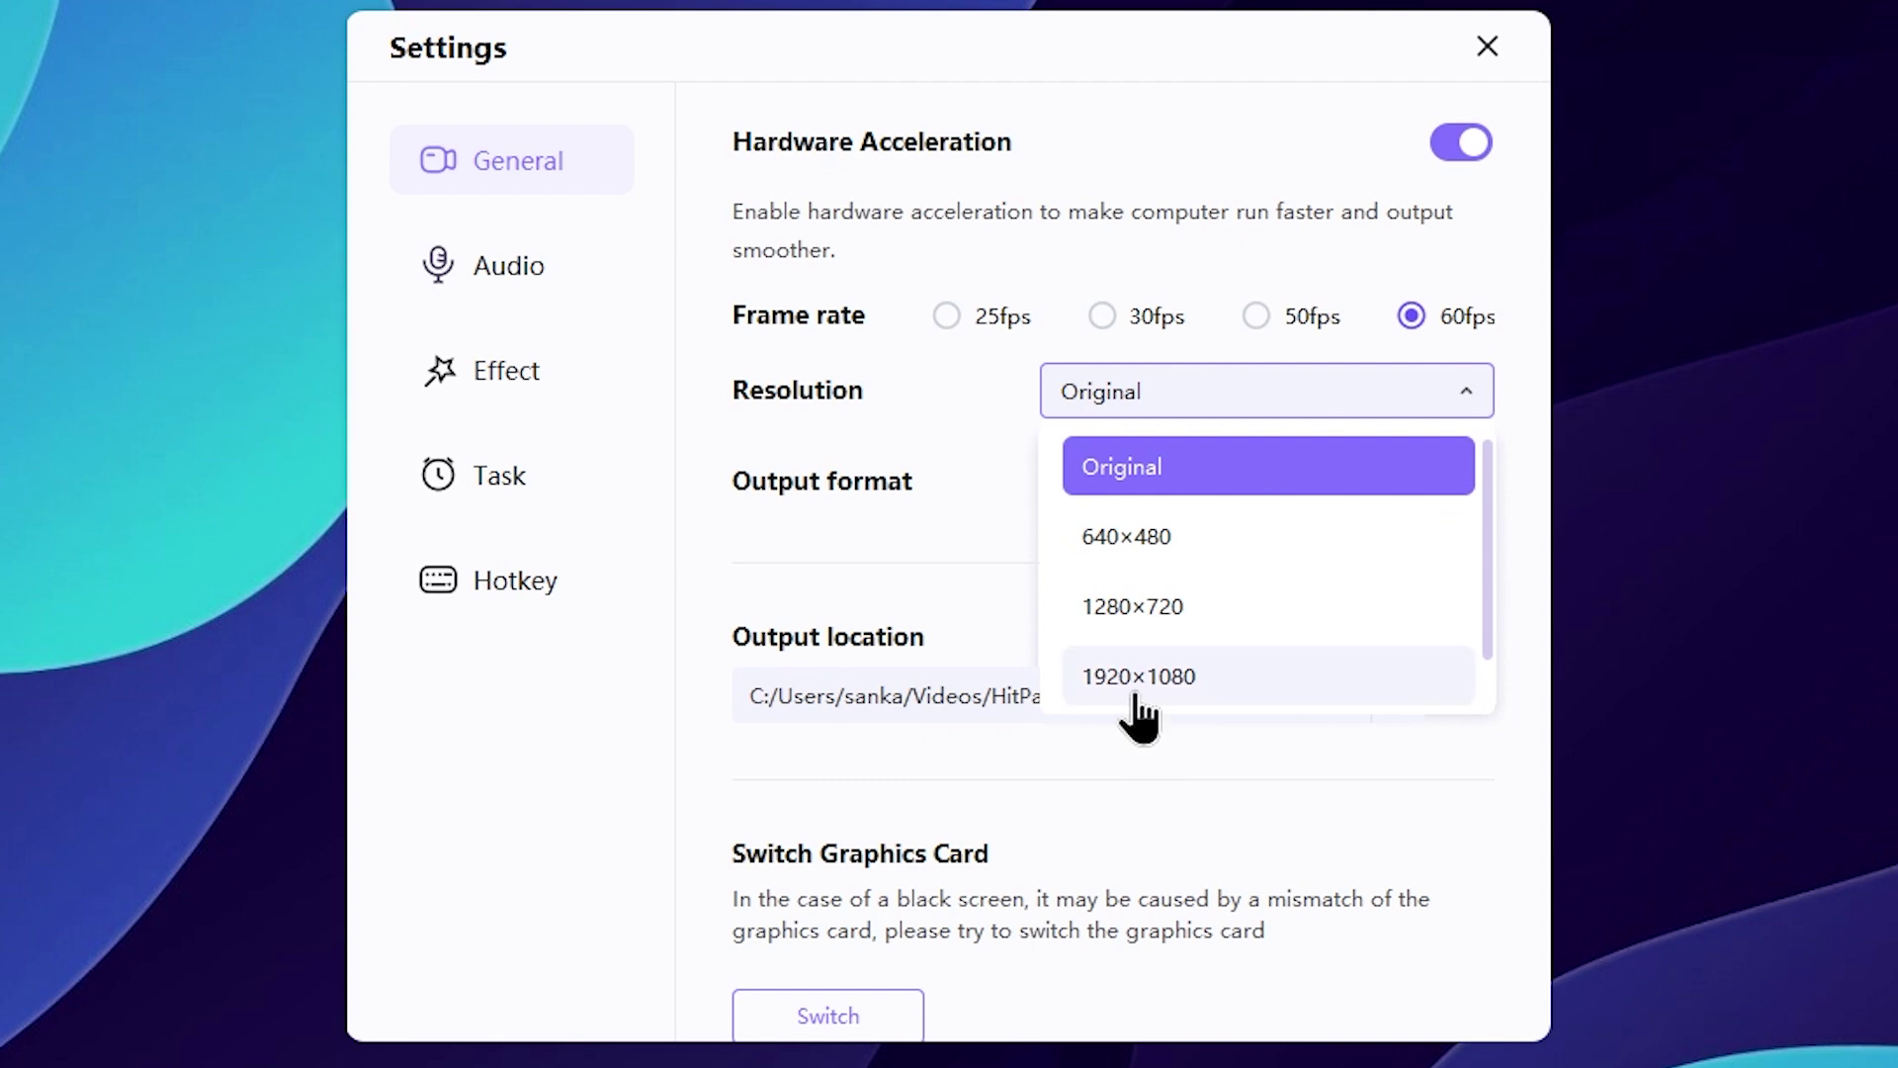
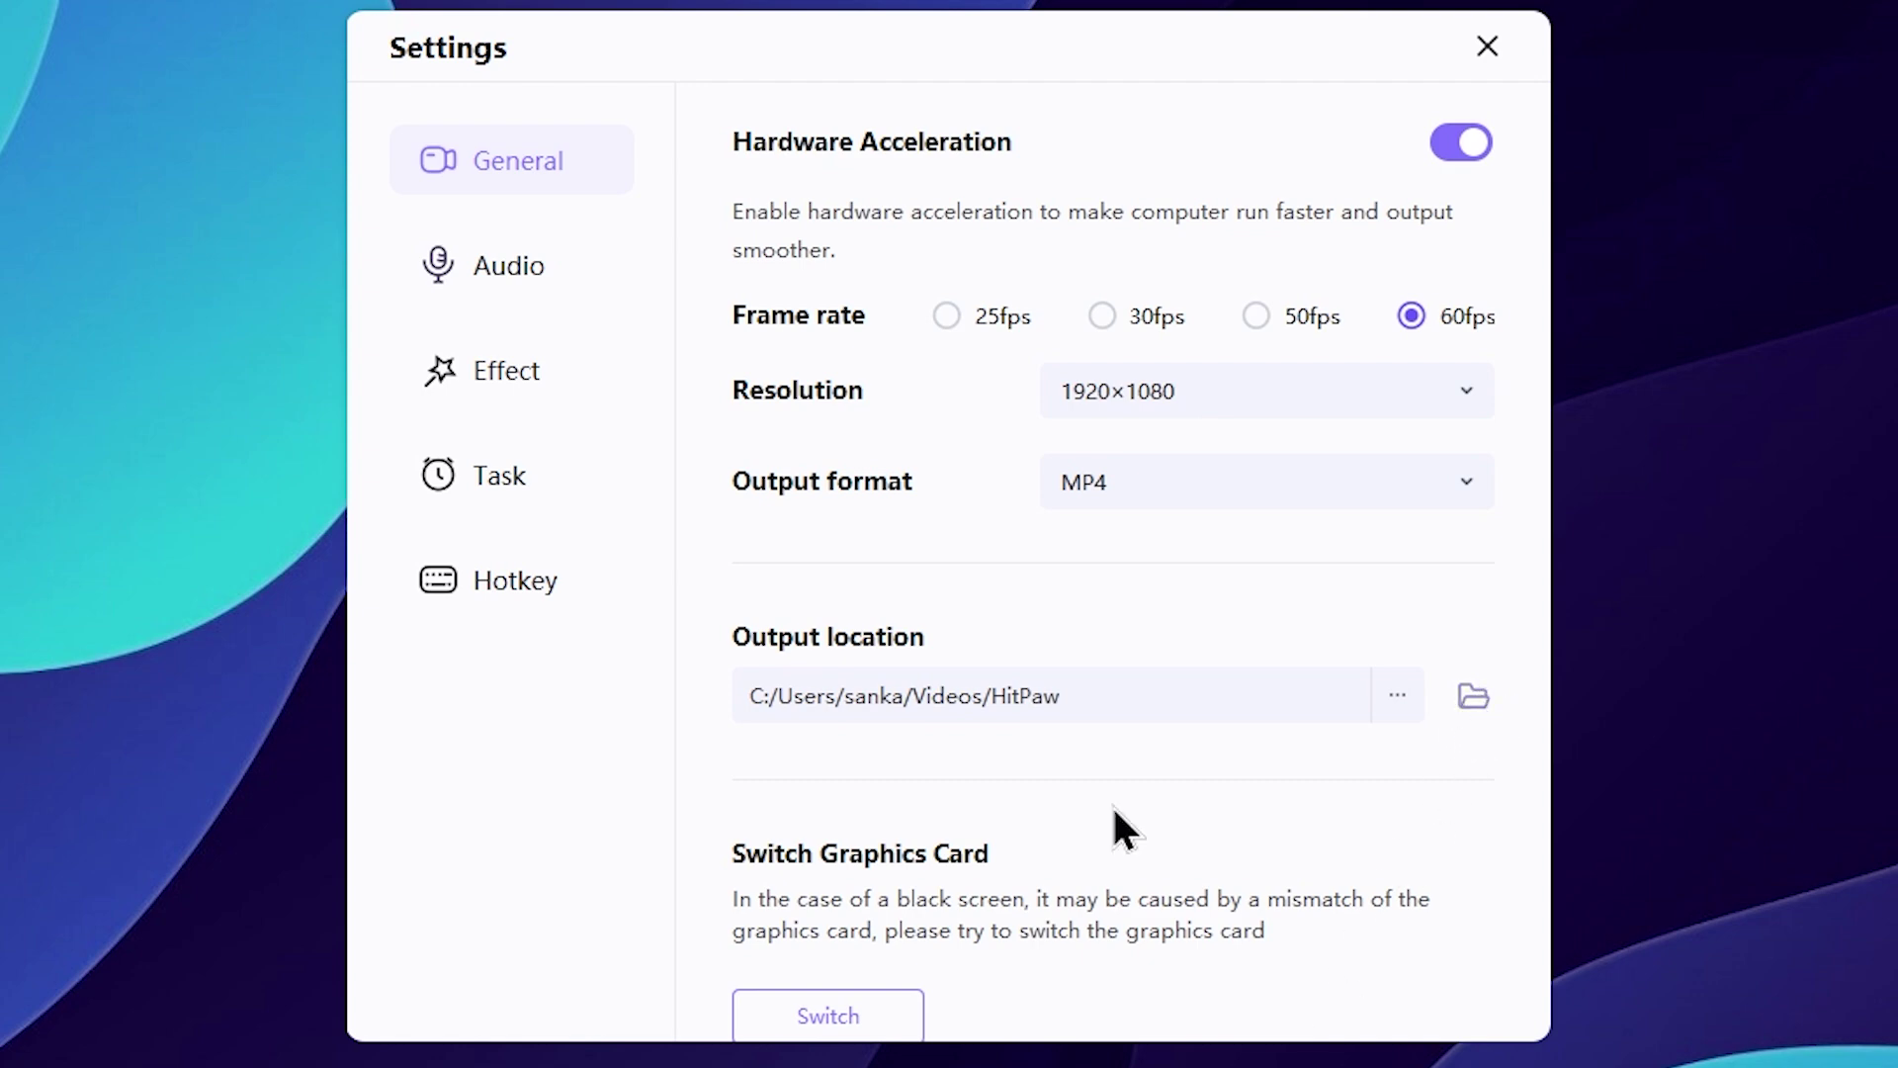
scroll(1071, 831, down, 3)
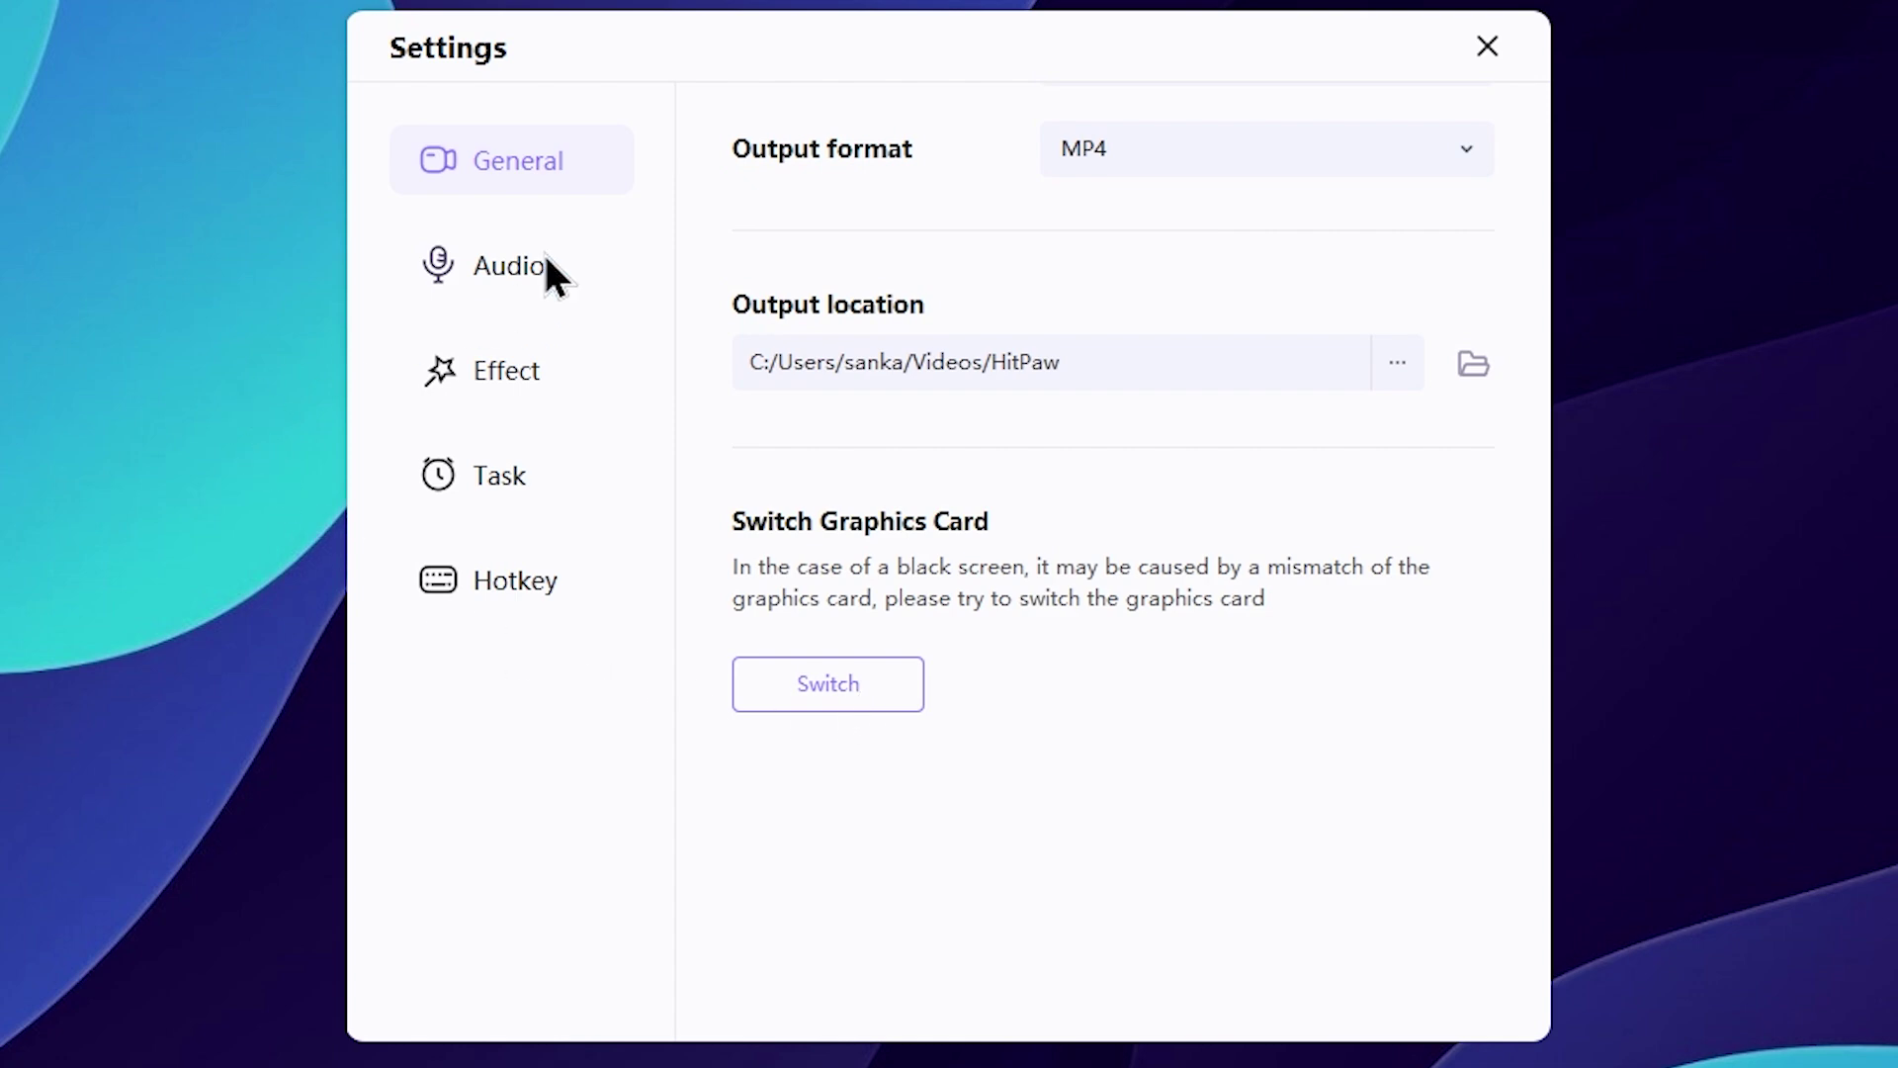
scroll(933, 512, up, 3)
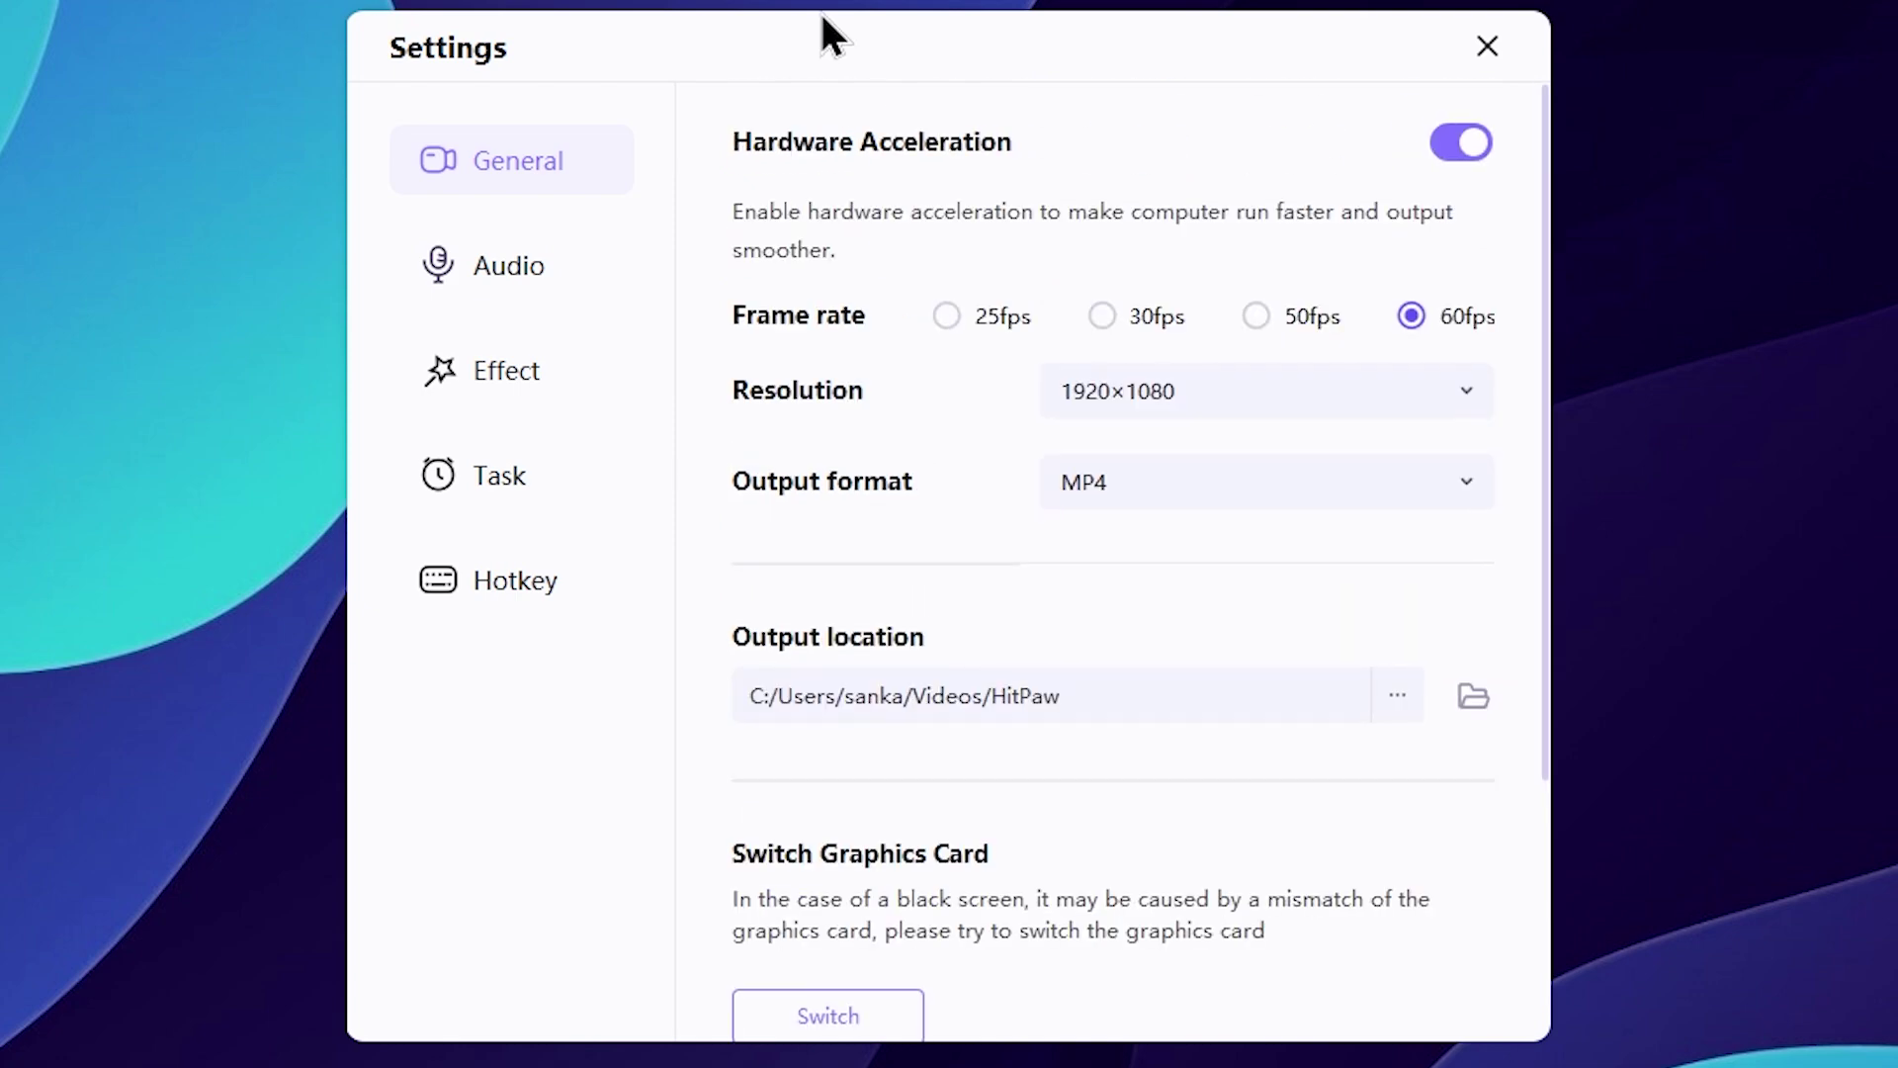
Set the audio track to separate recording of speaker sound and microphone audio, and check the available microphones
click(521, 287)
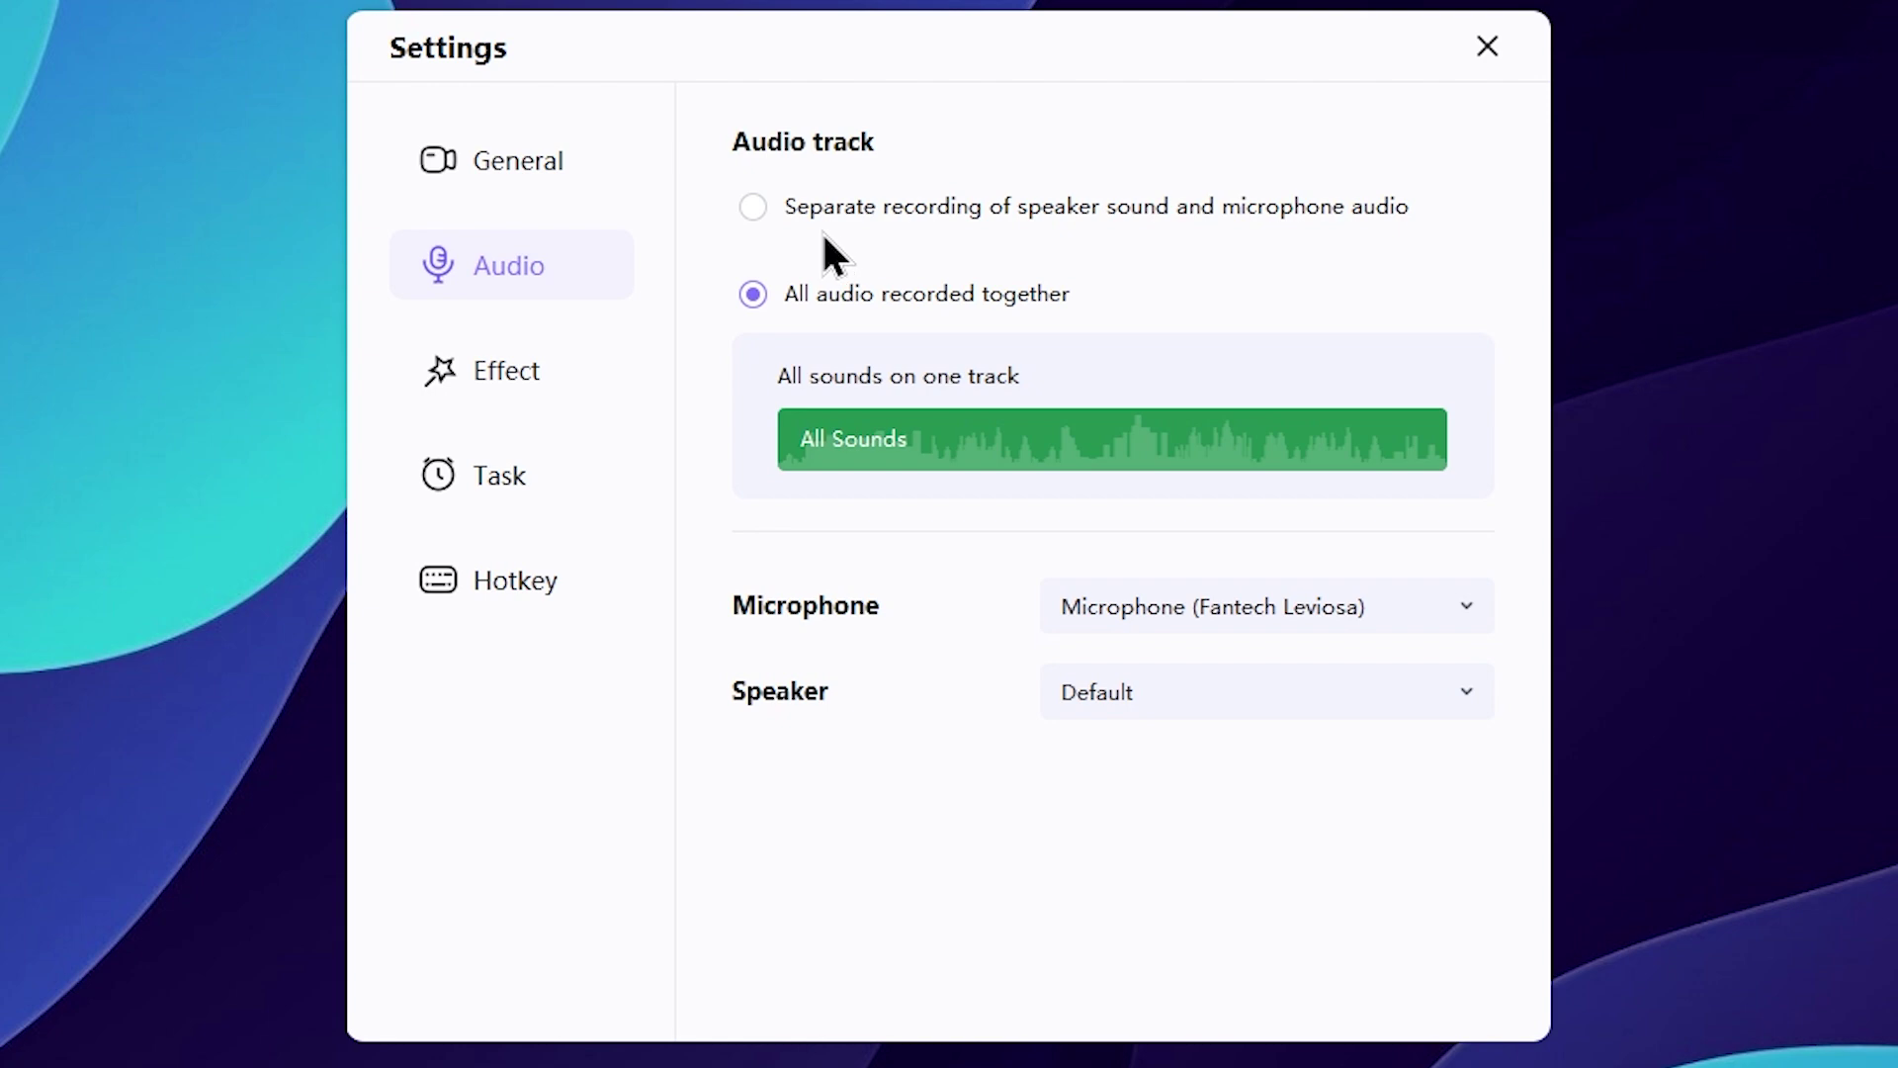
click(753, 208)
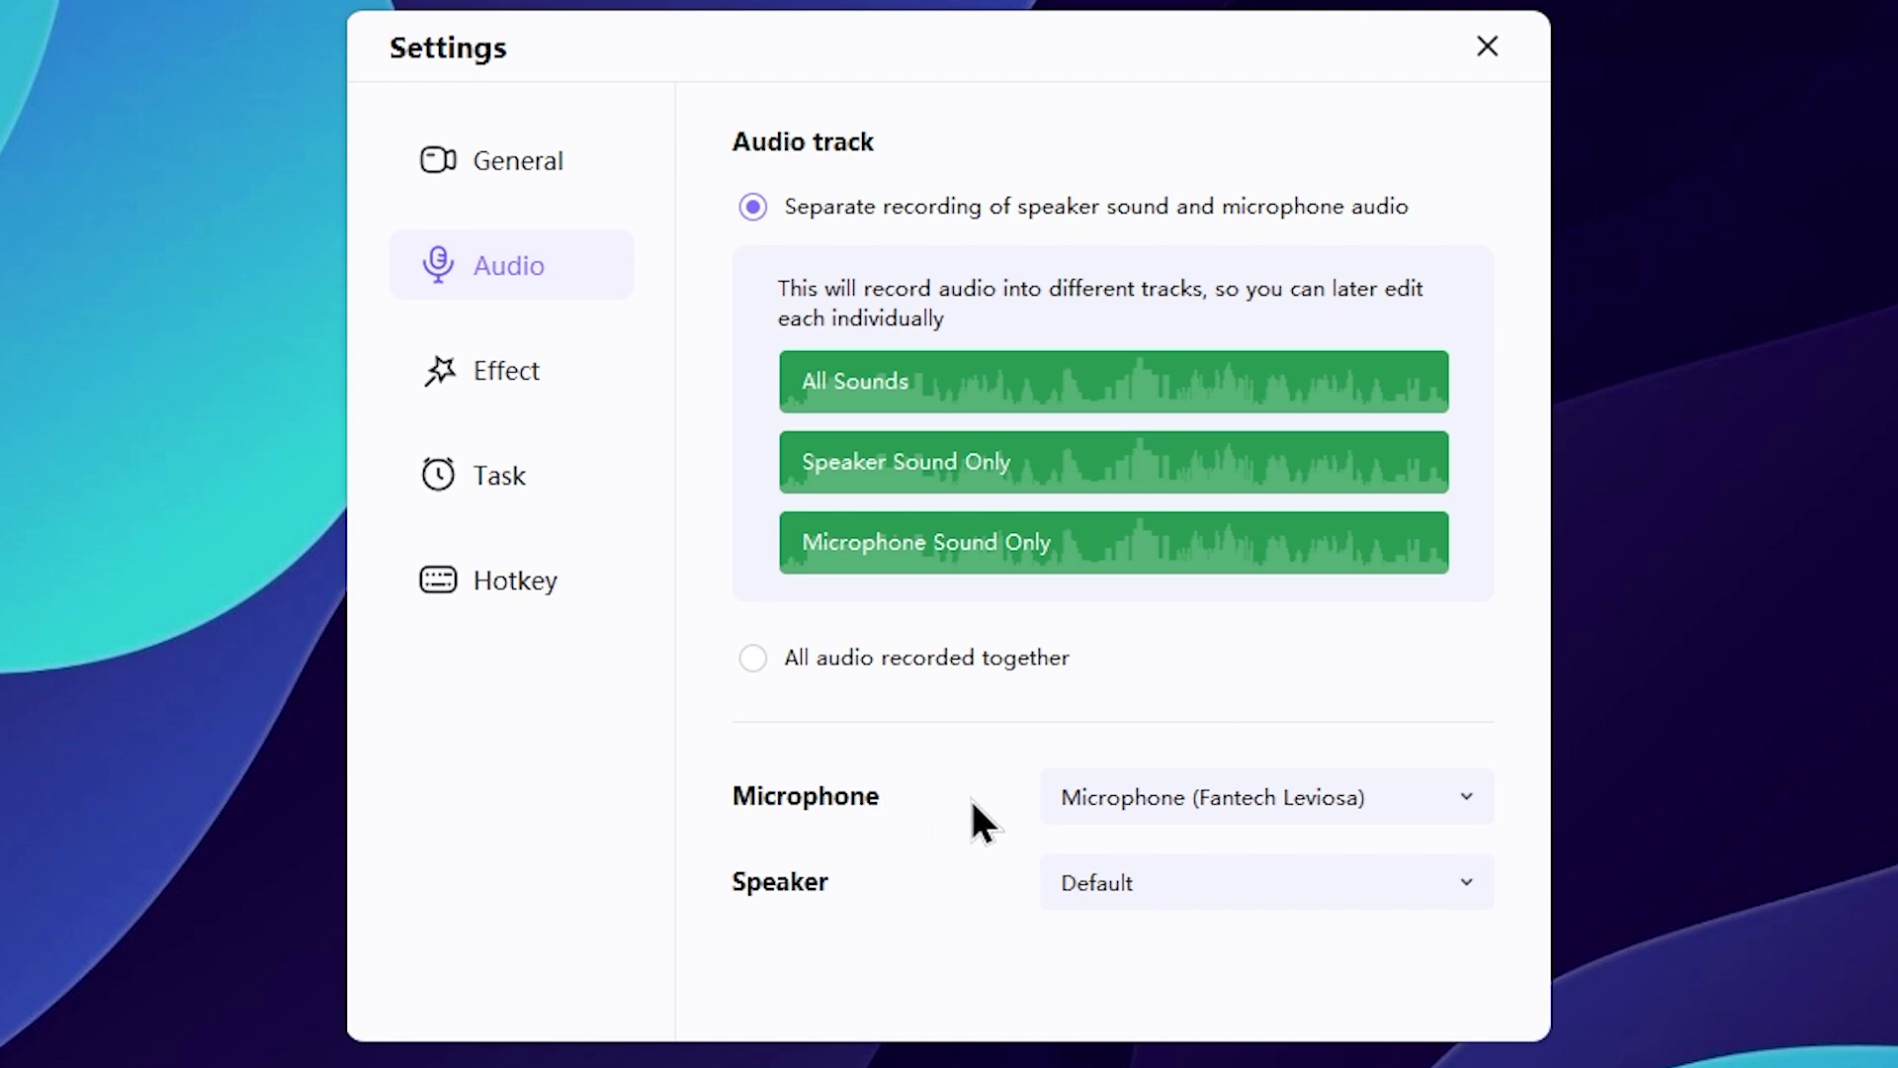
click(1320, 821)
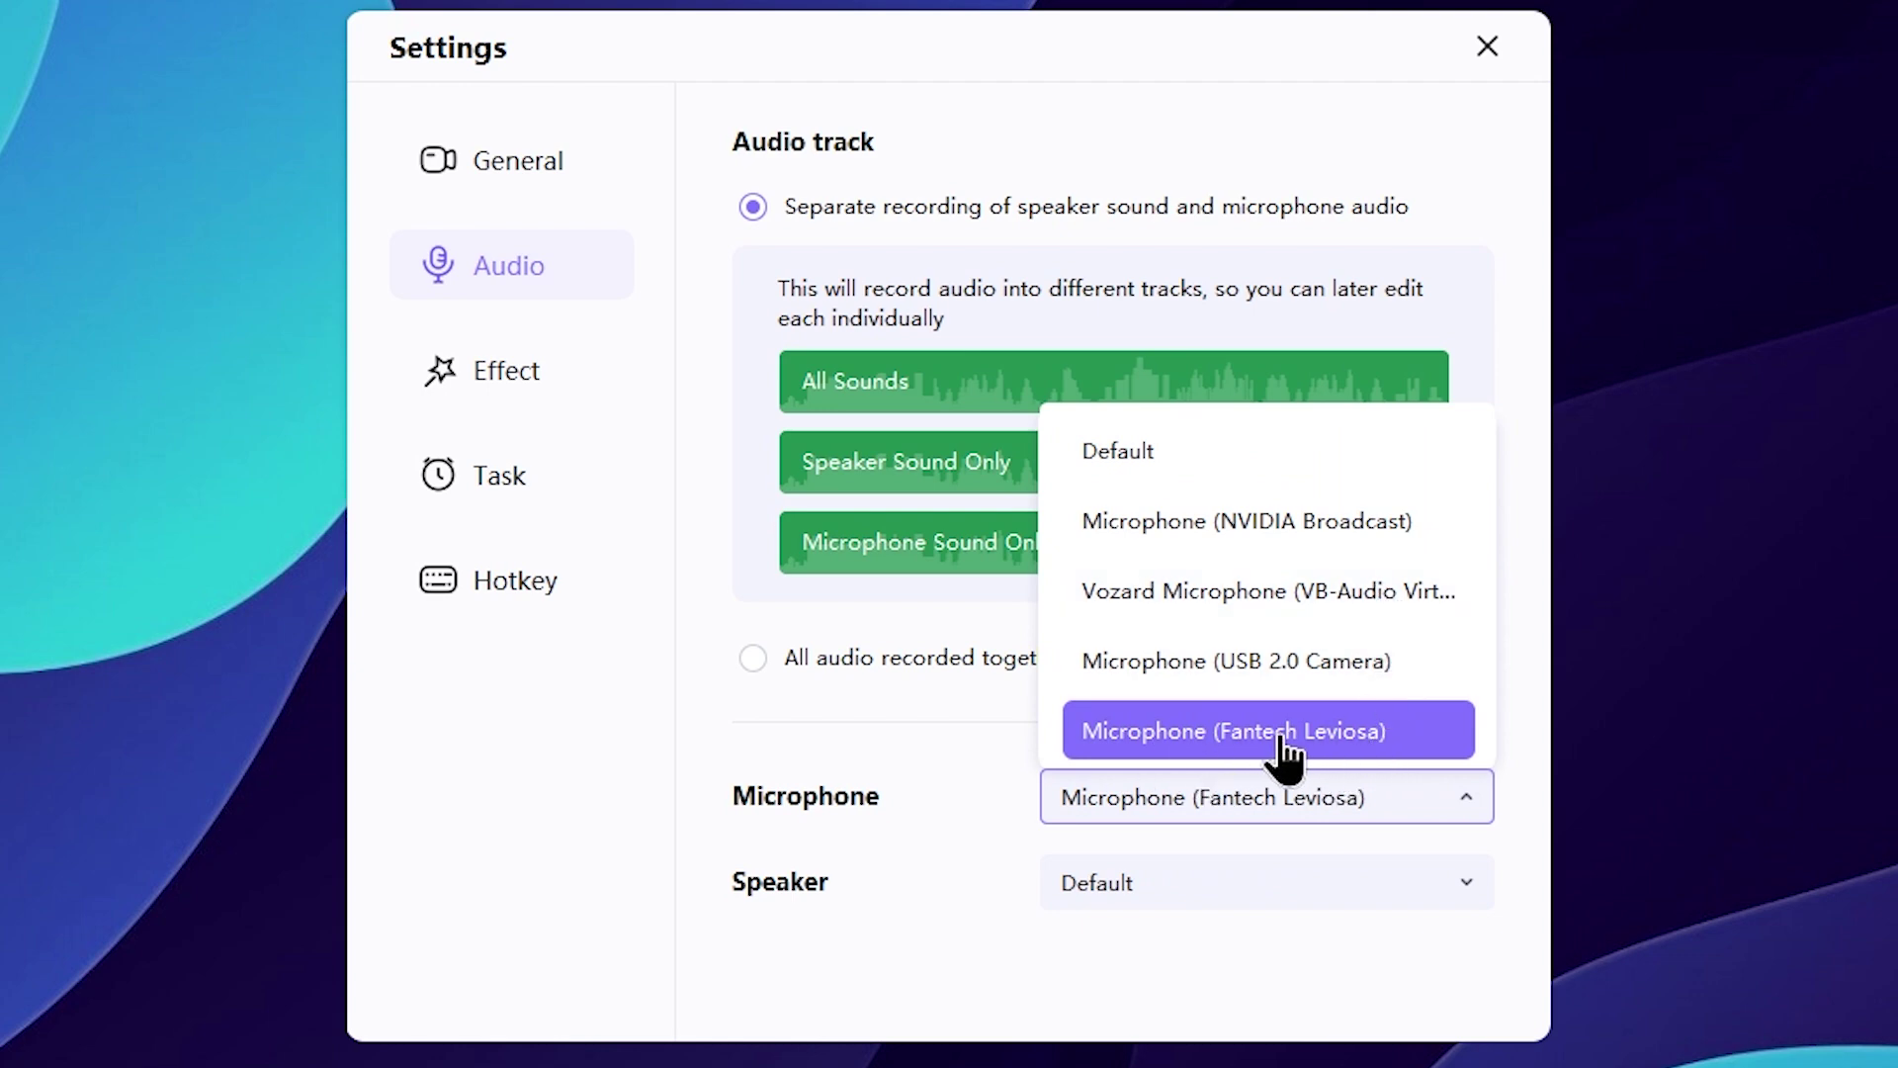
click(1218, 967)
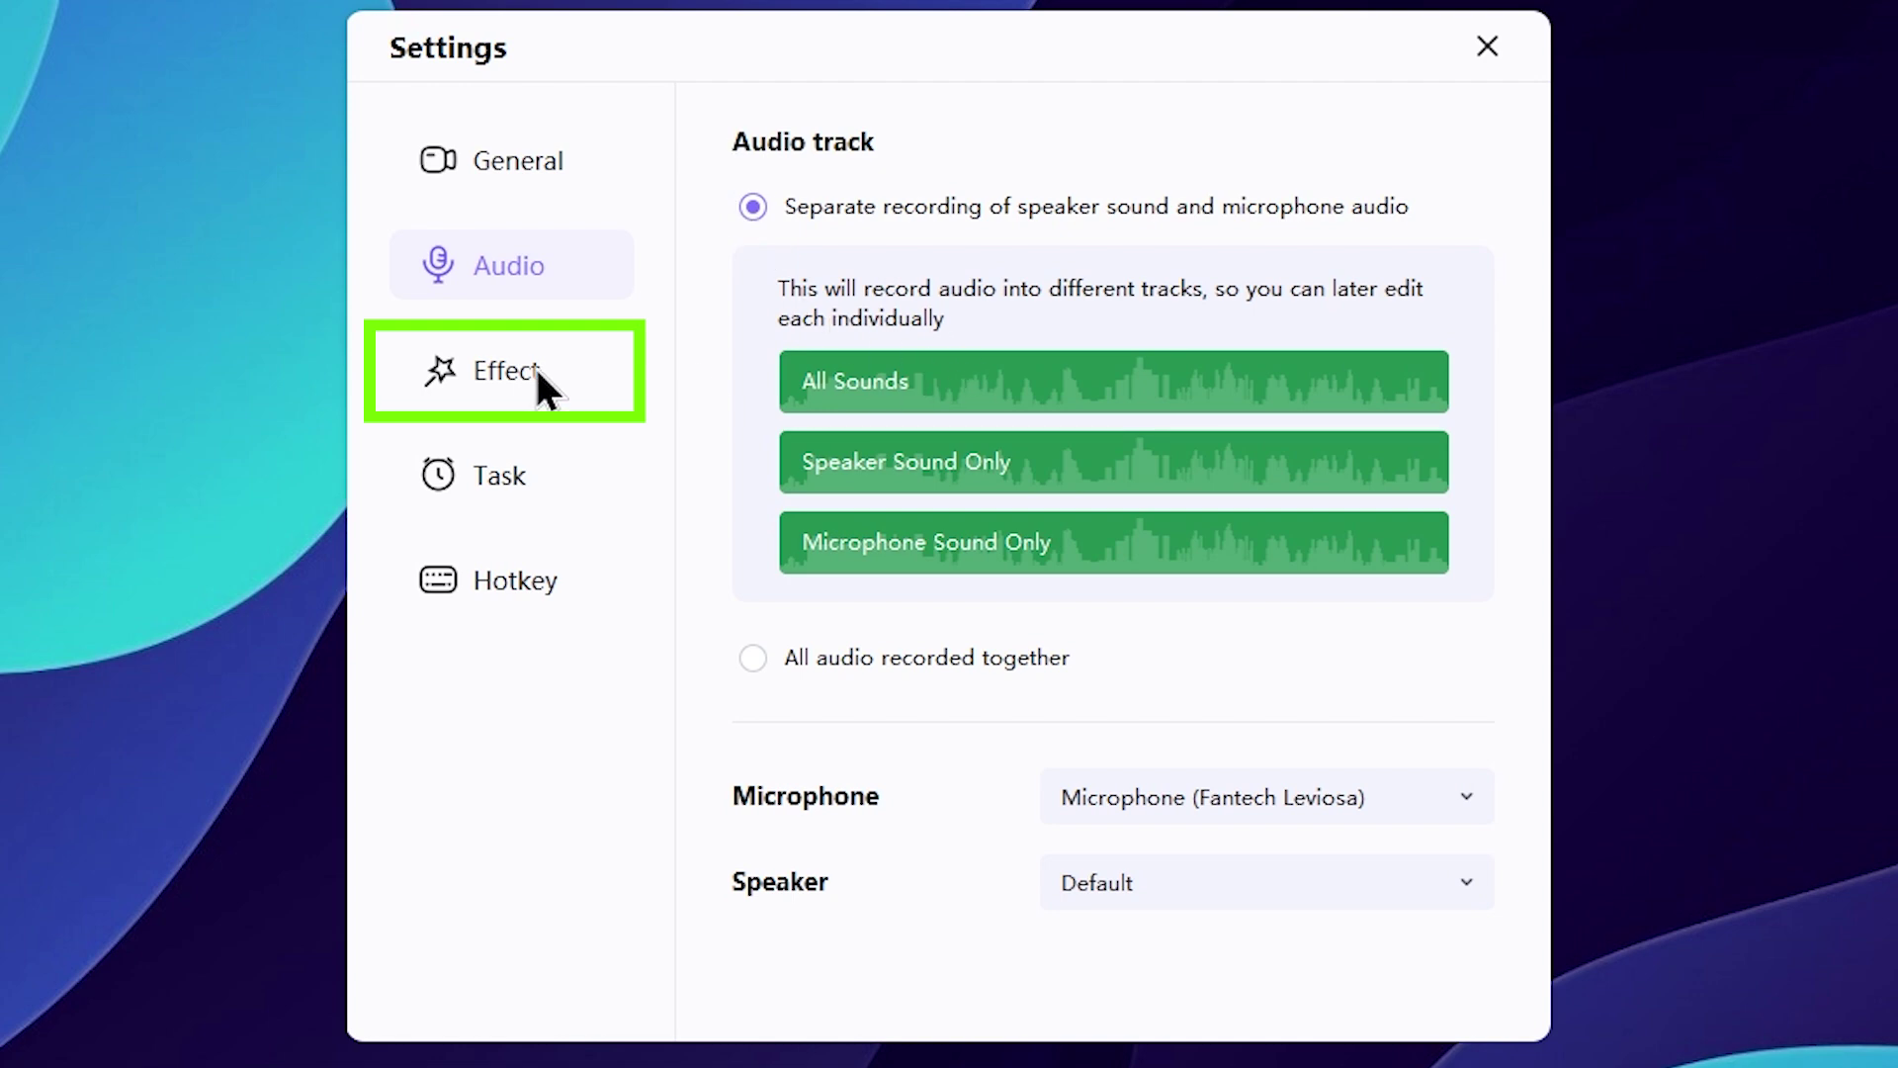
In the effect settings, set the cursor highlight to yellow and choose the black keystroke style with blue-purple lettering, keeping keystroke display enabled
click(507, 376)
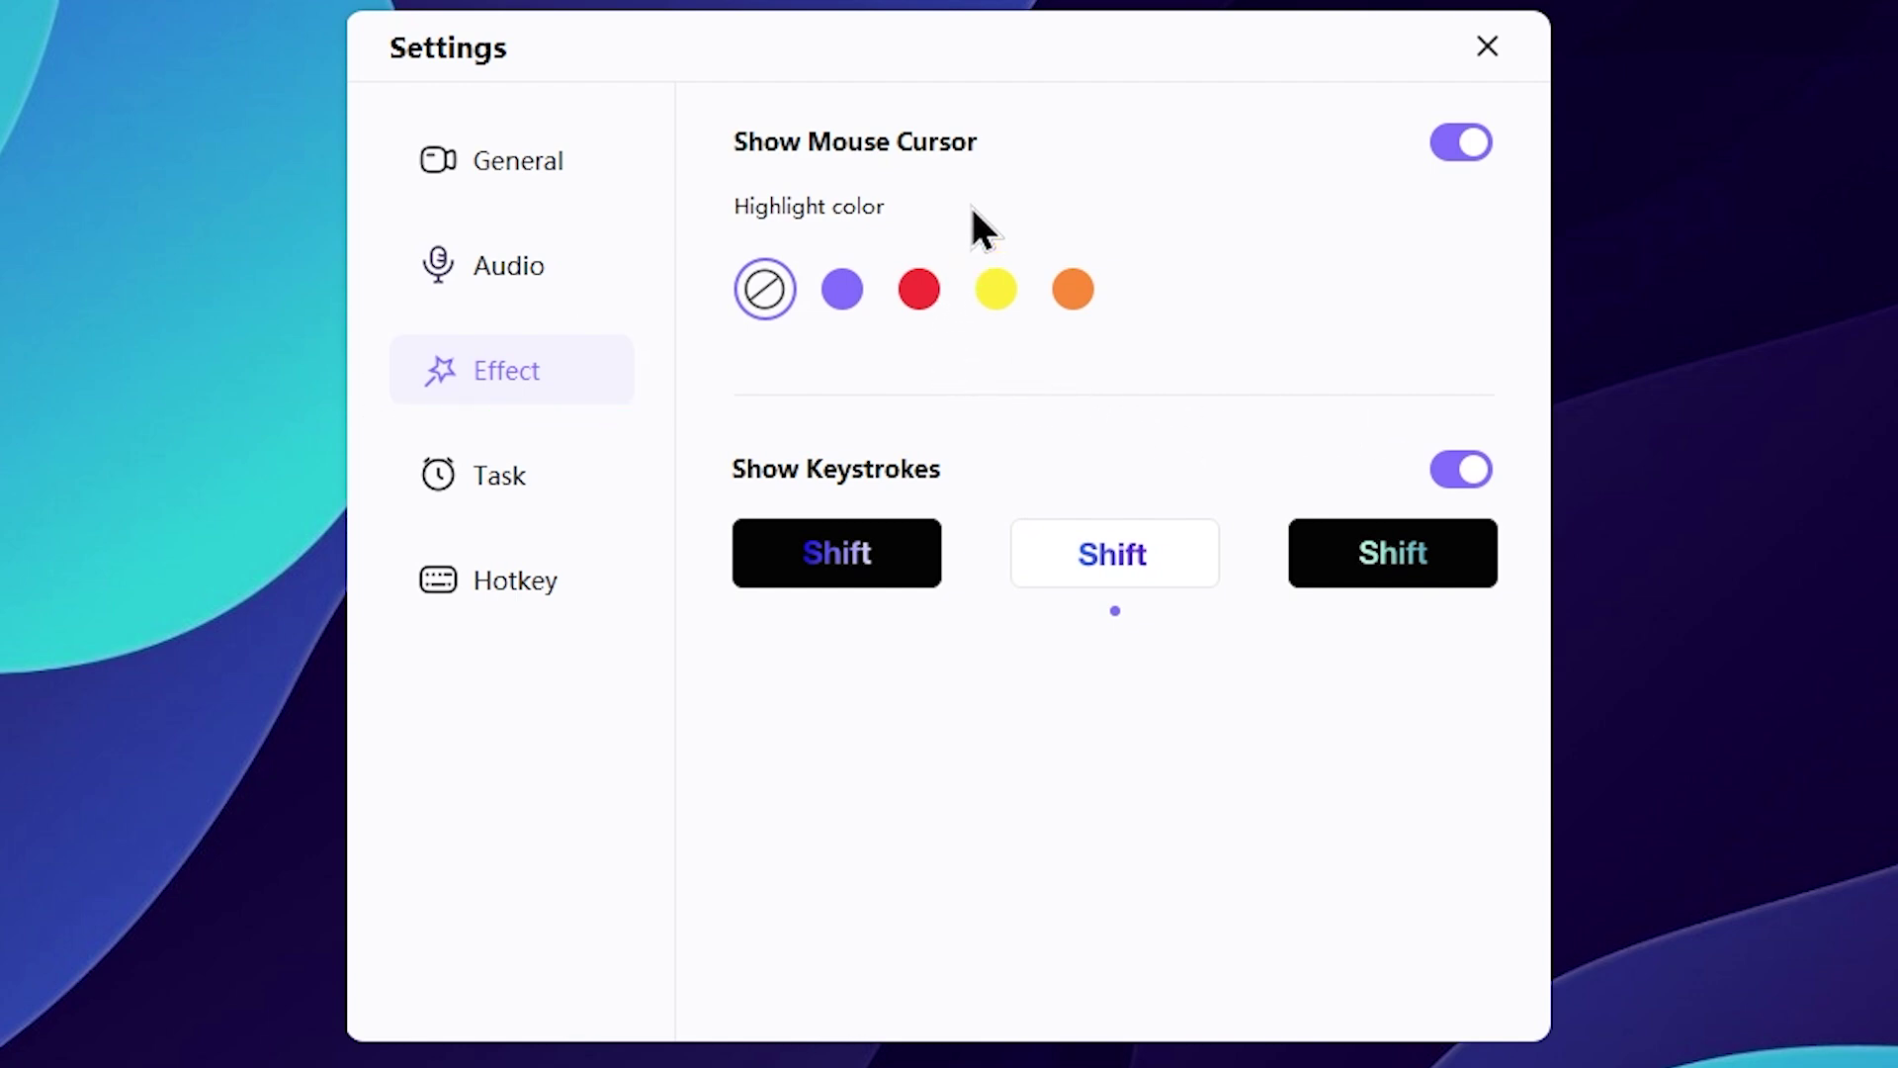
click(995, 289)
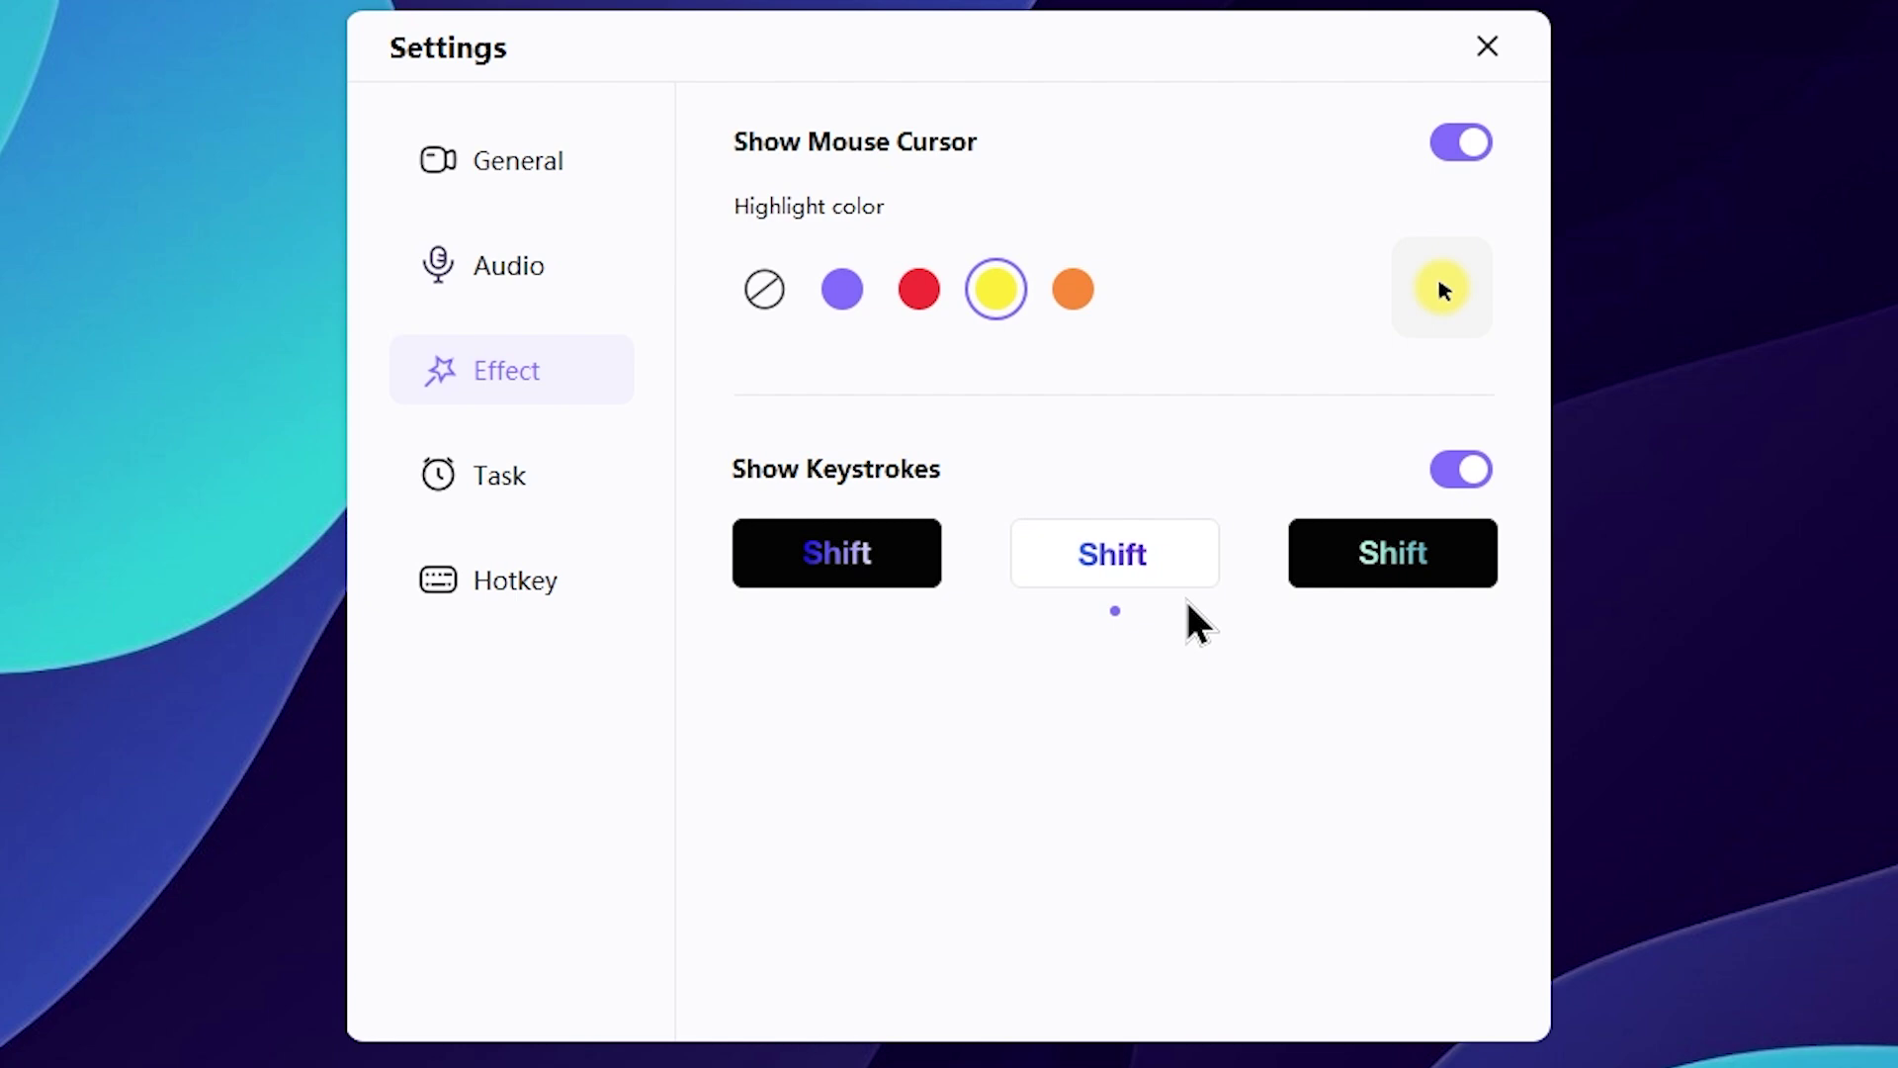
click(1330, 564)
click(881, 576)
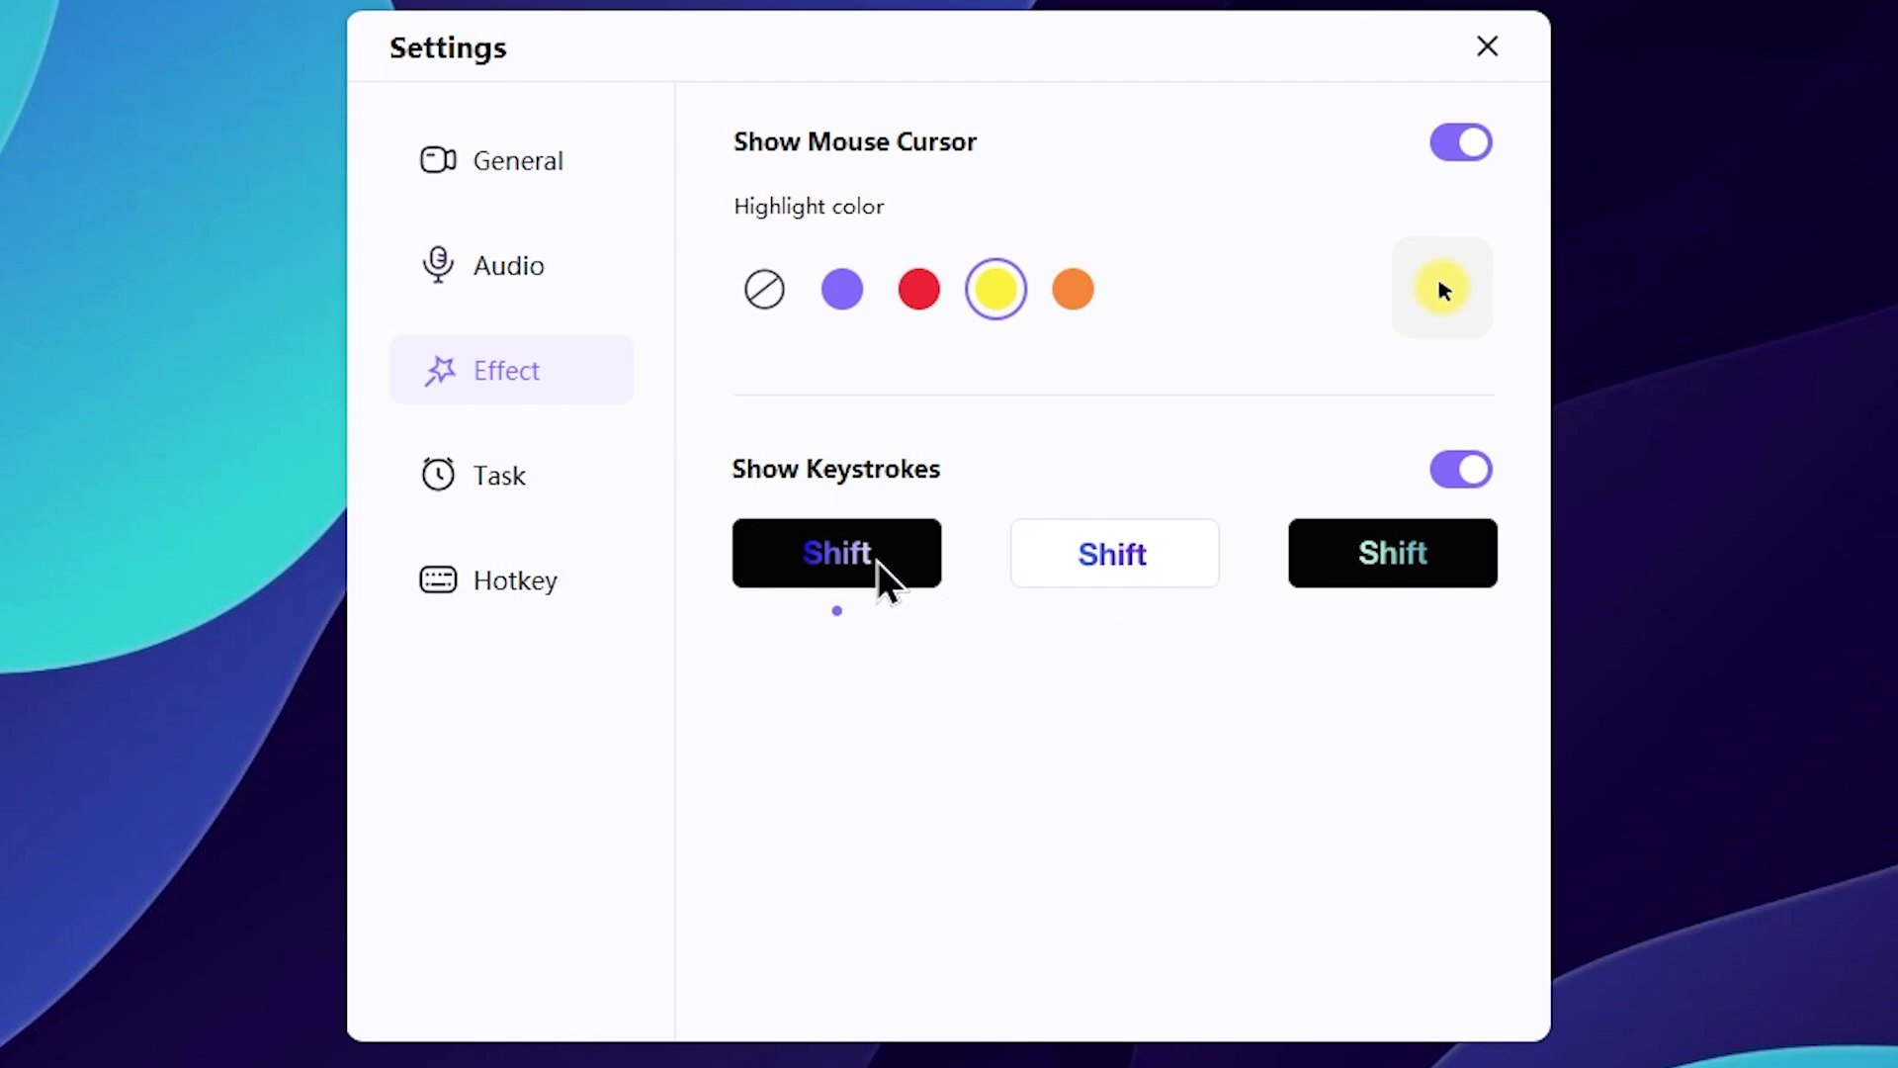
click(1474, 474)
click(1469, 476)
Review the task, hotkey and general recording settings, and close the settings window
click(543, 484)
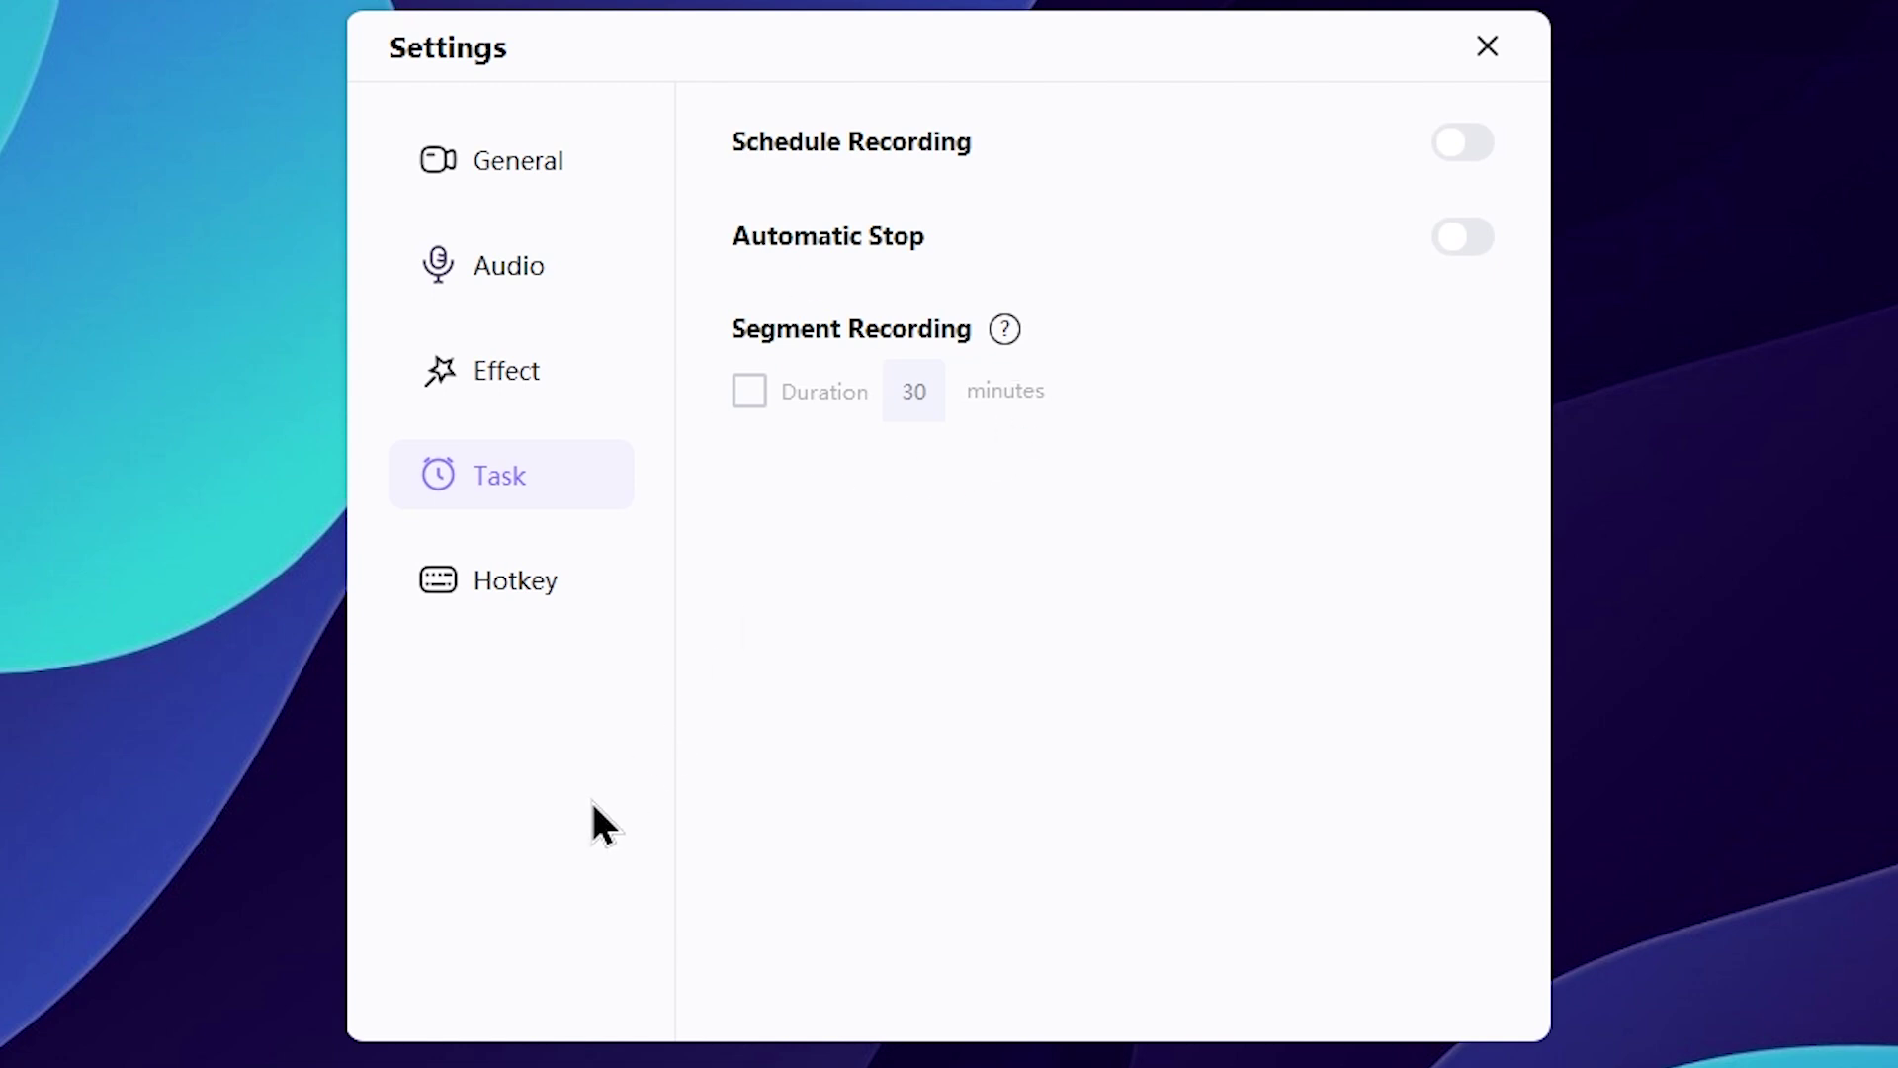
click(526, 593)
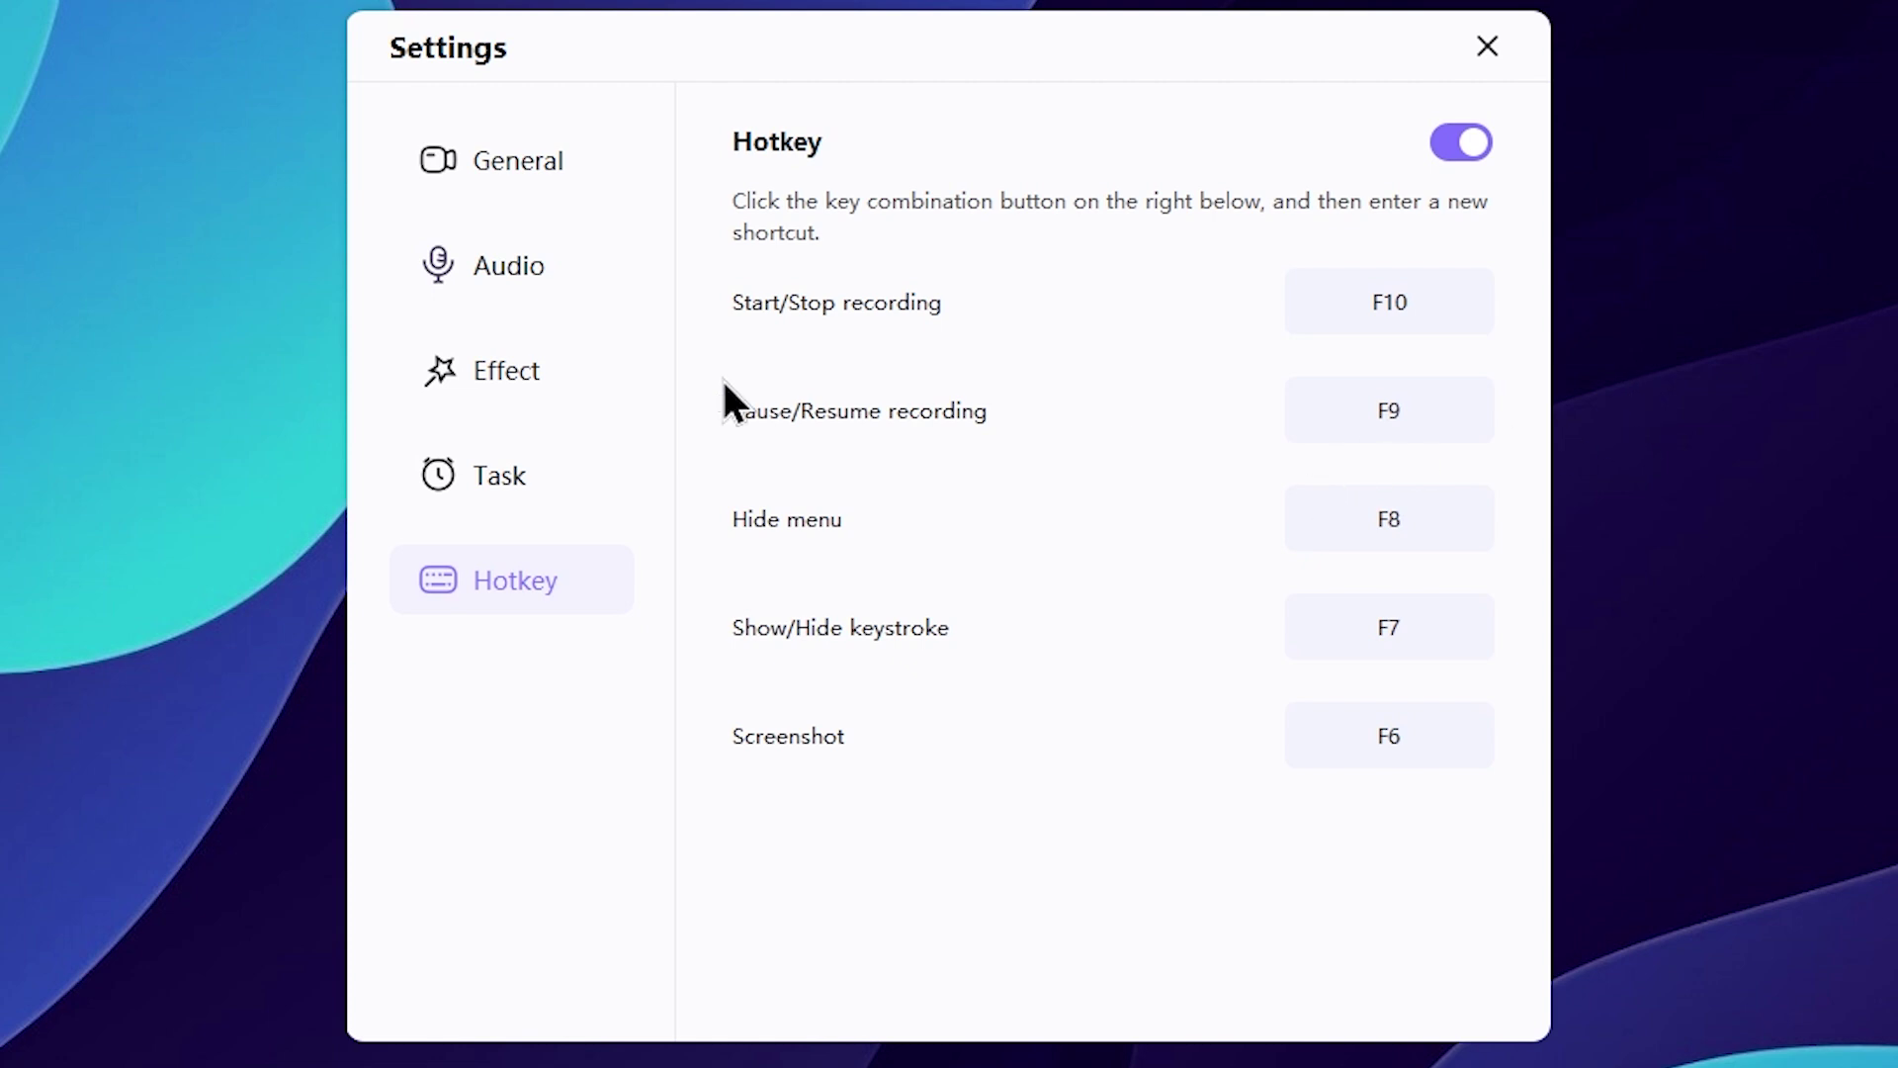
click(555, 174)
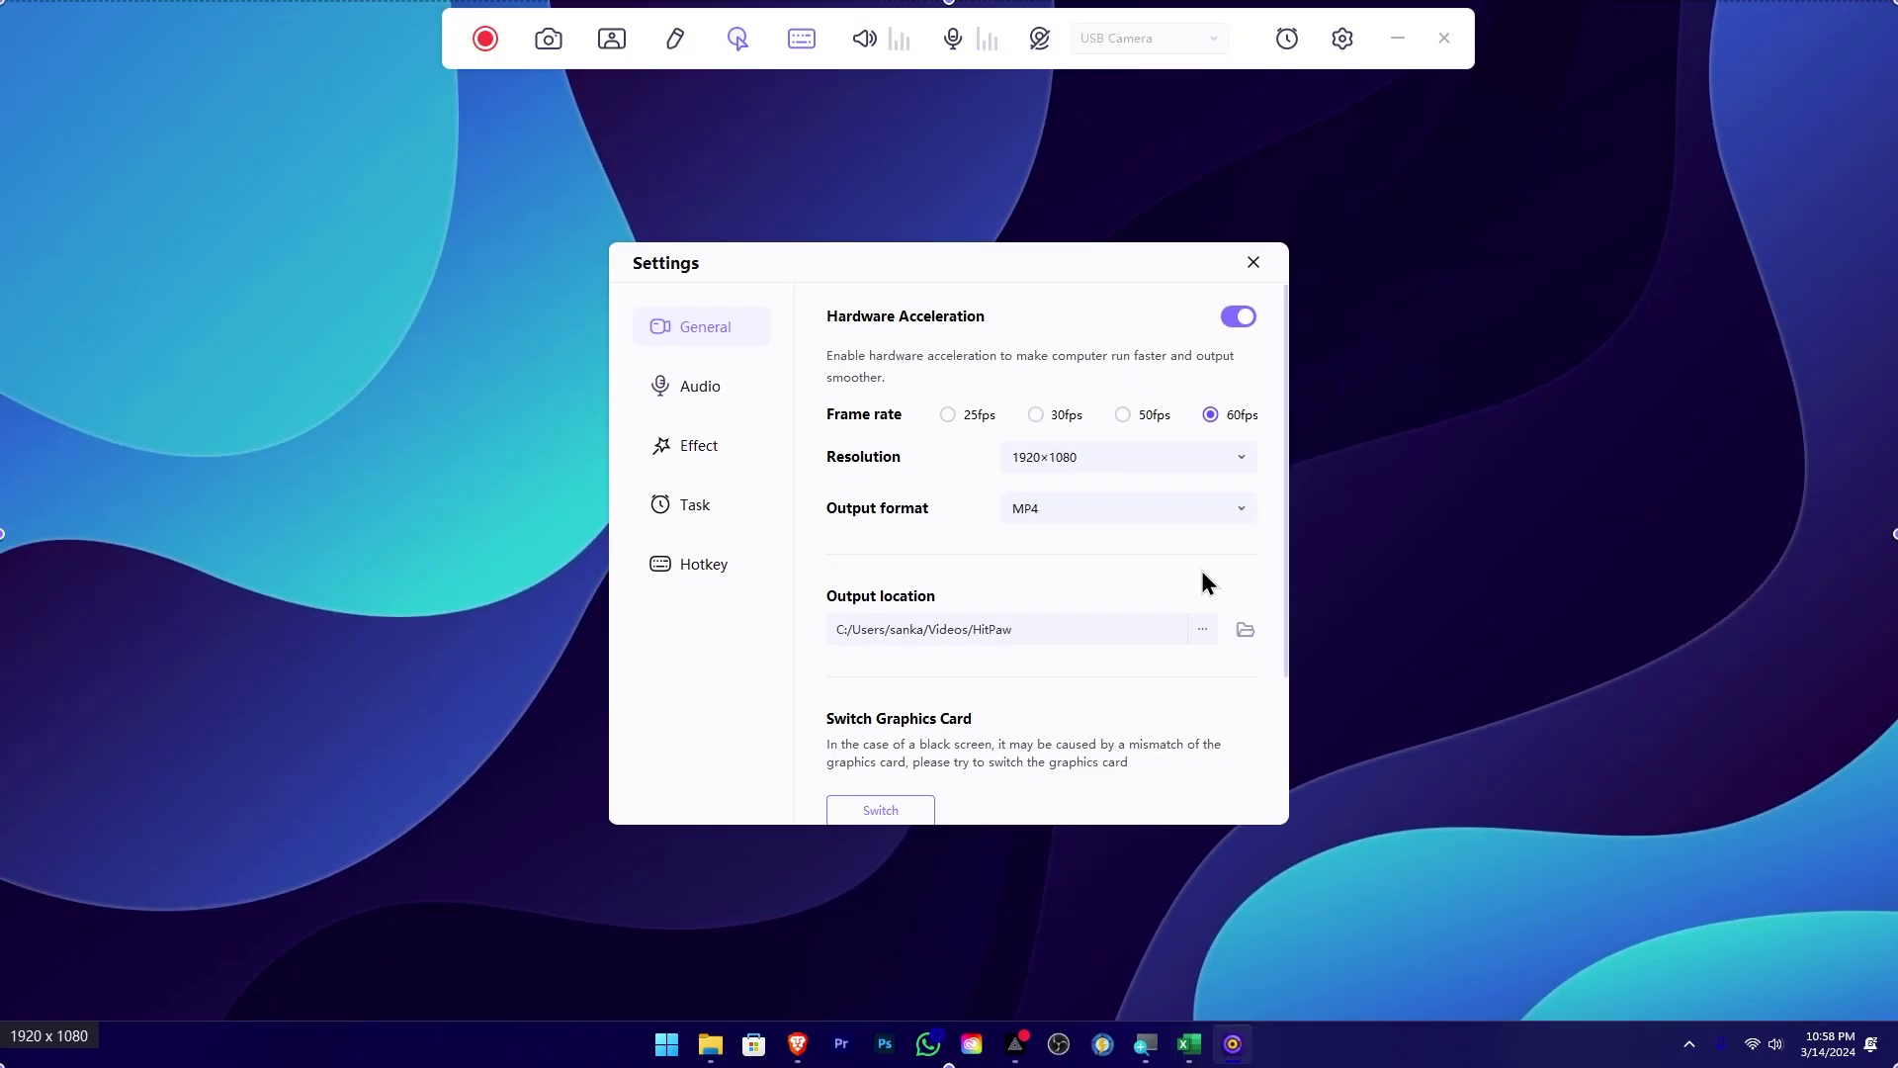
scroll(1354, 583, down, 3)
click(1254, 263)
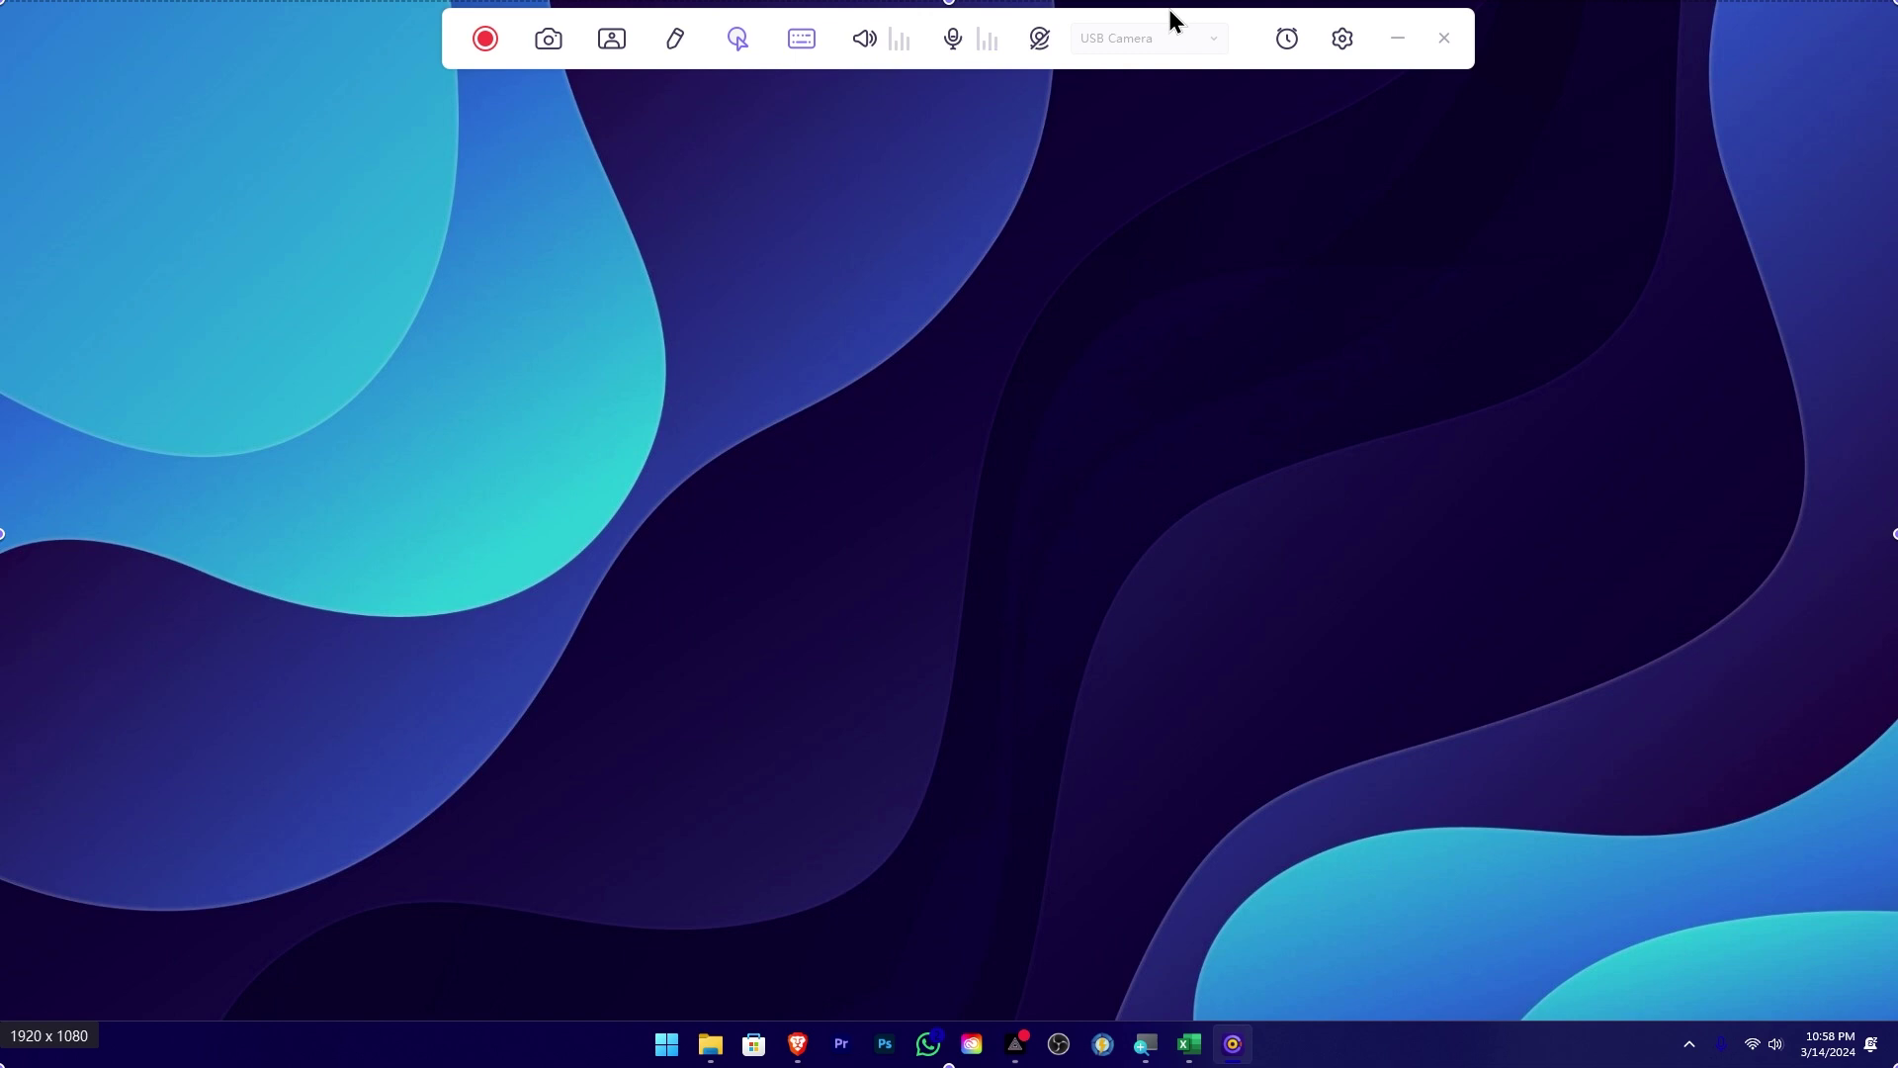
Start the full-screen recording and open the Home view of File Explorer
click(485, 39)
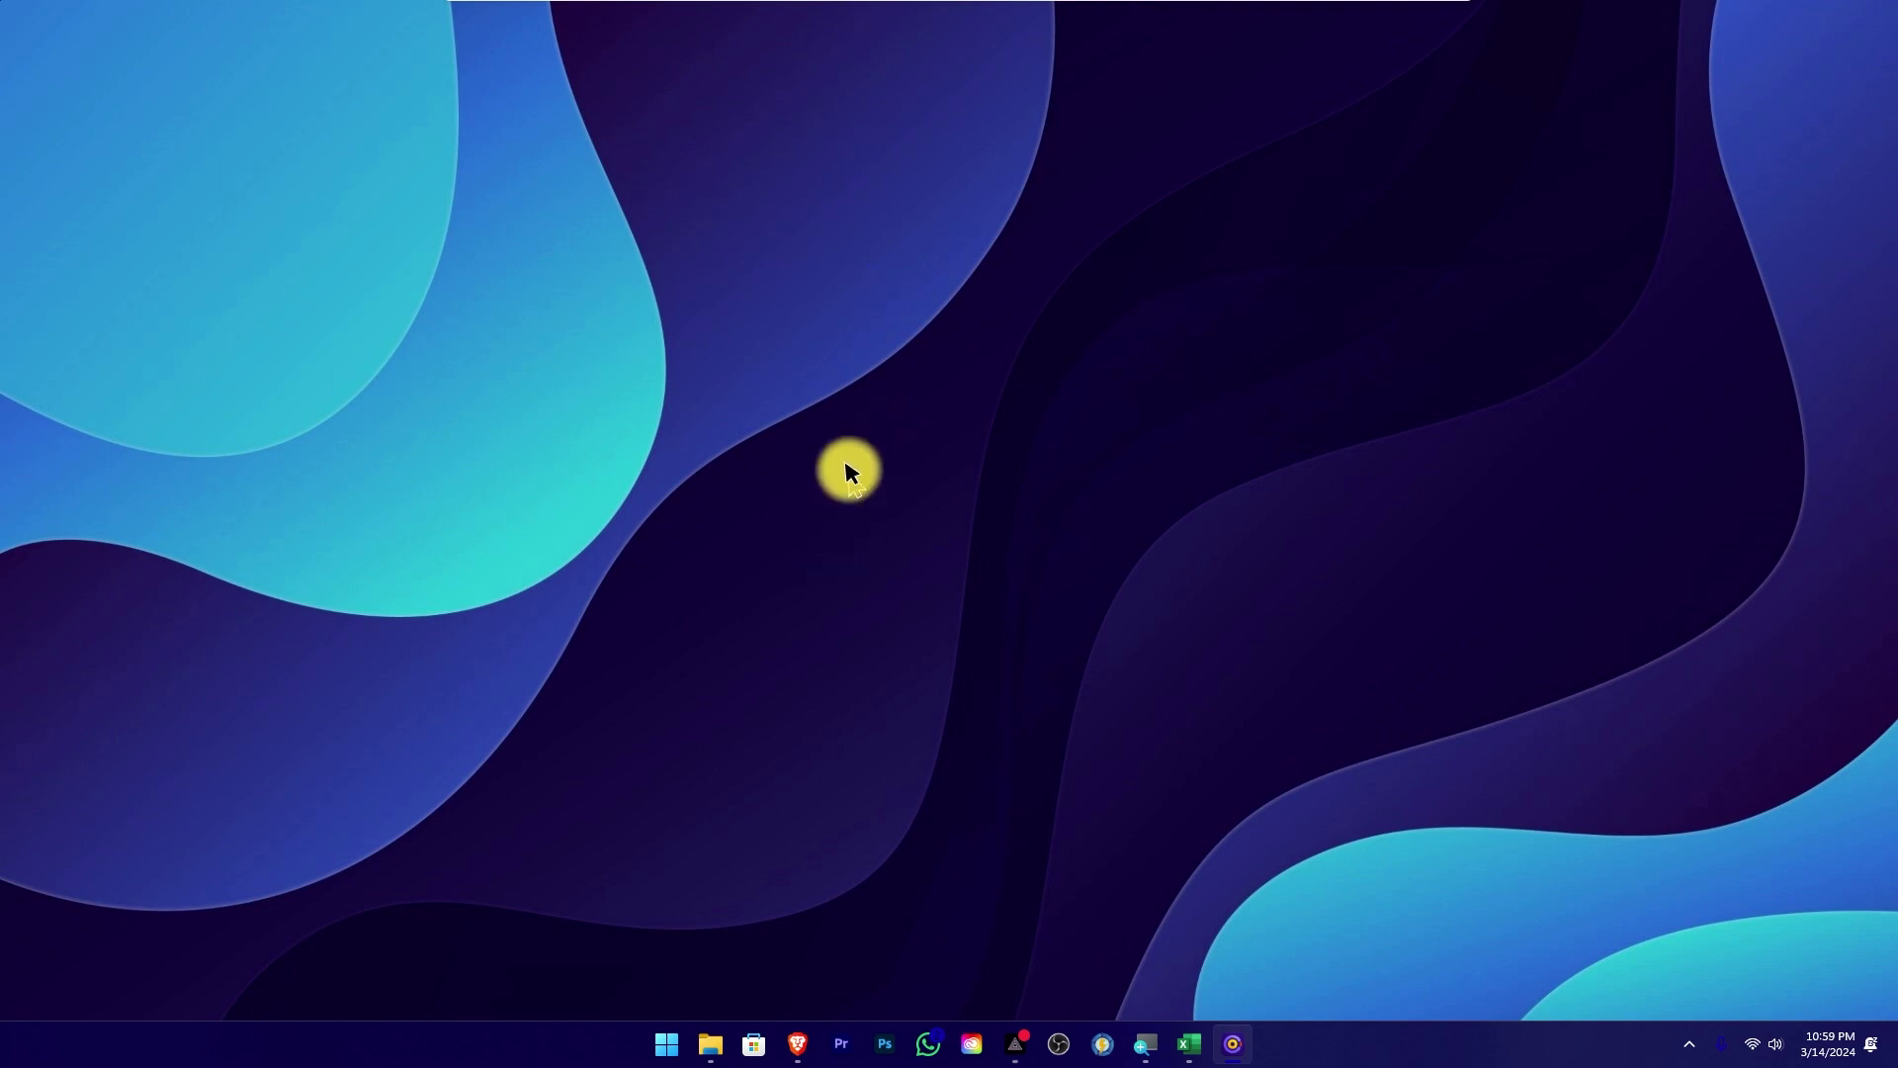
right_click(906, 318)
click(974, 396)
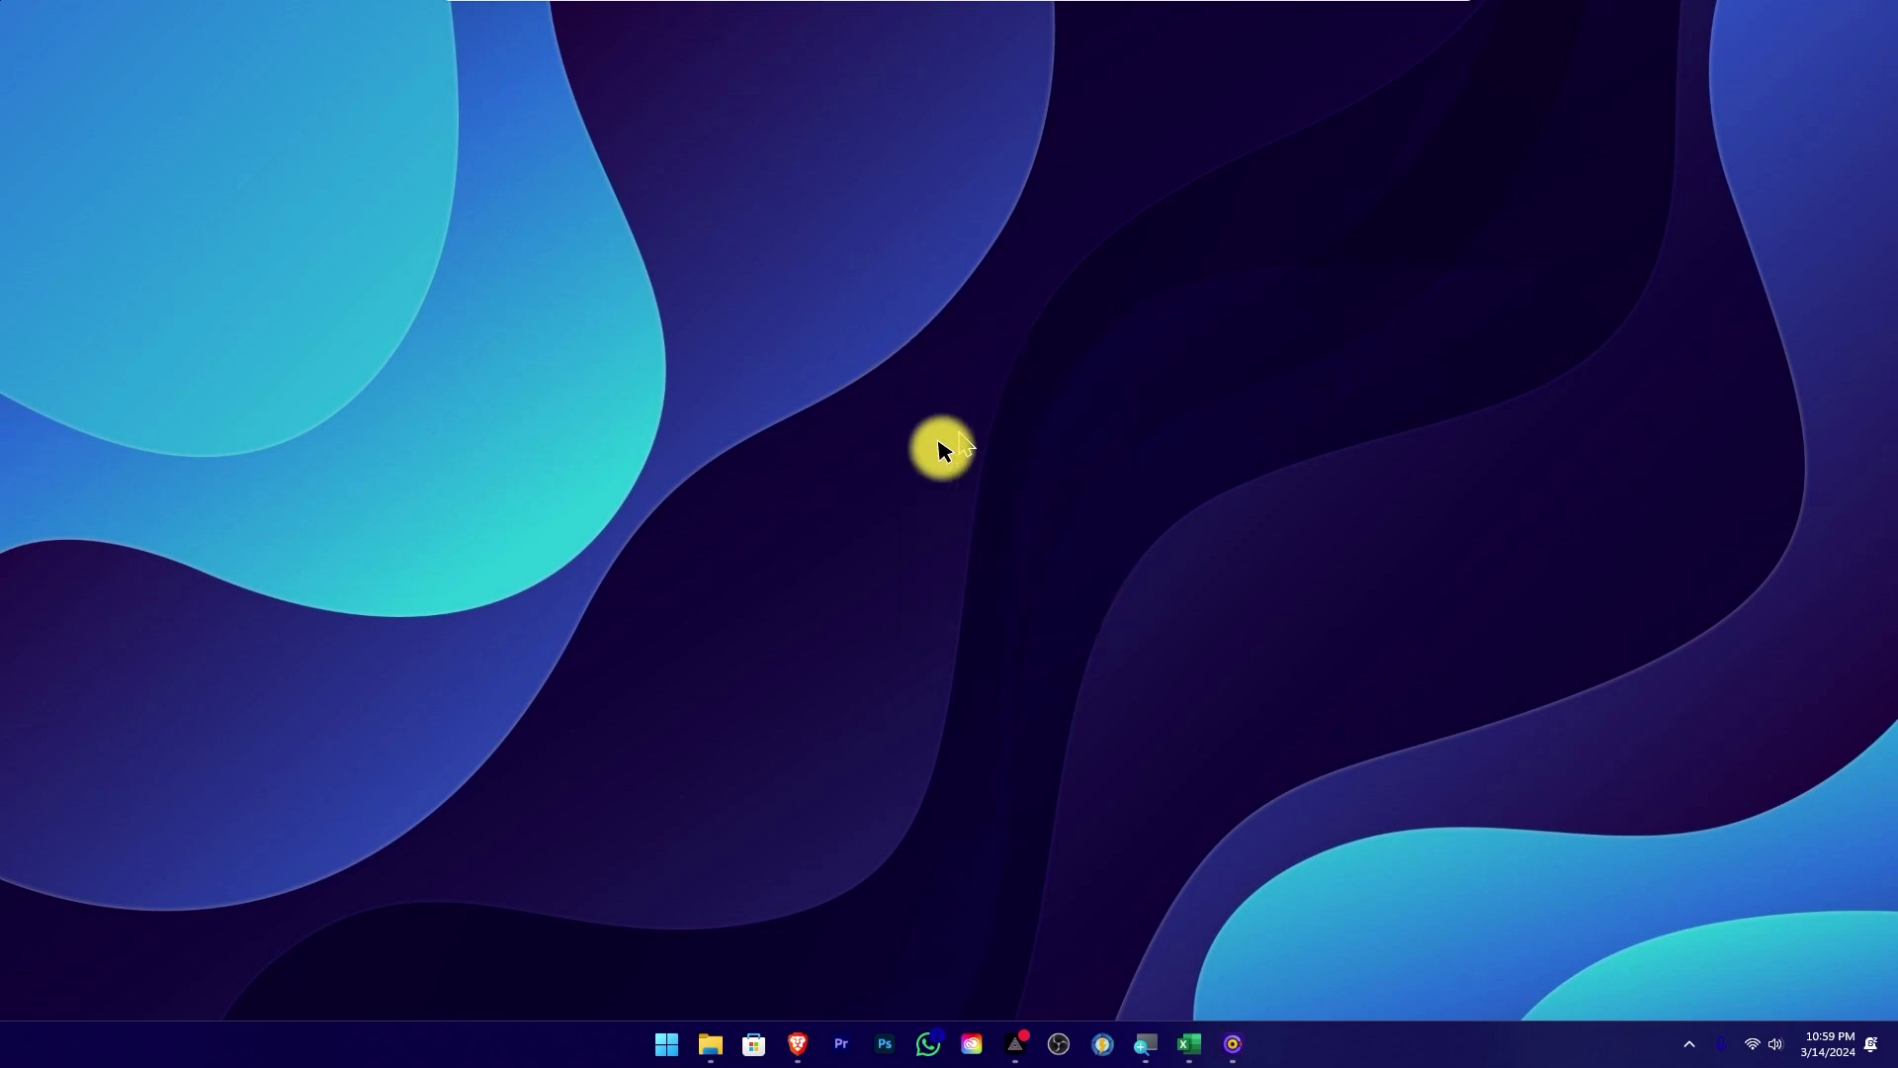
click(667, 1034)
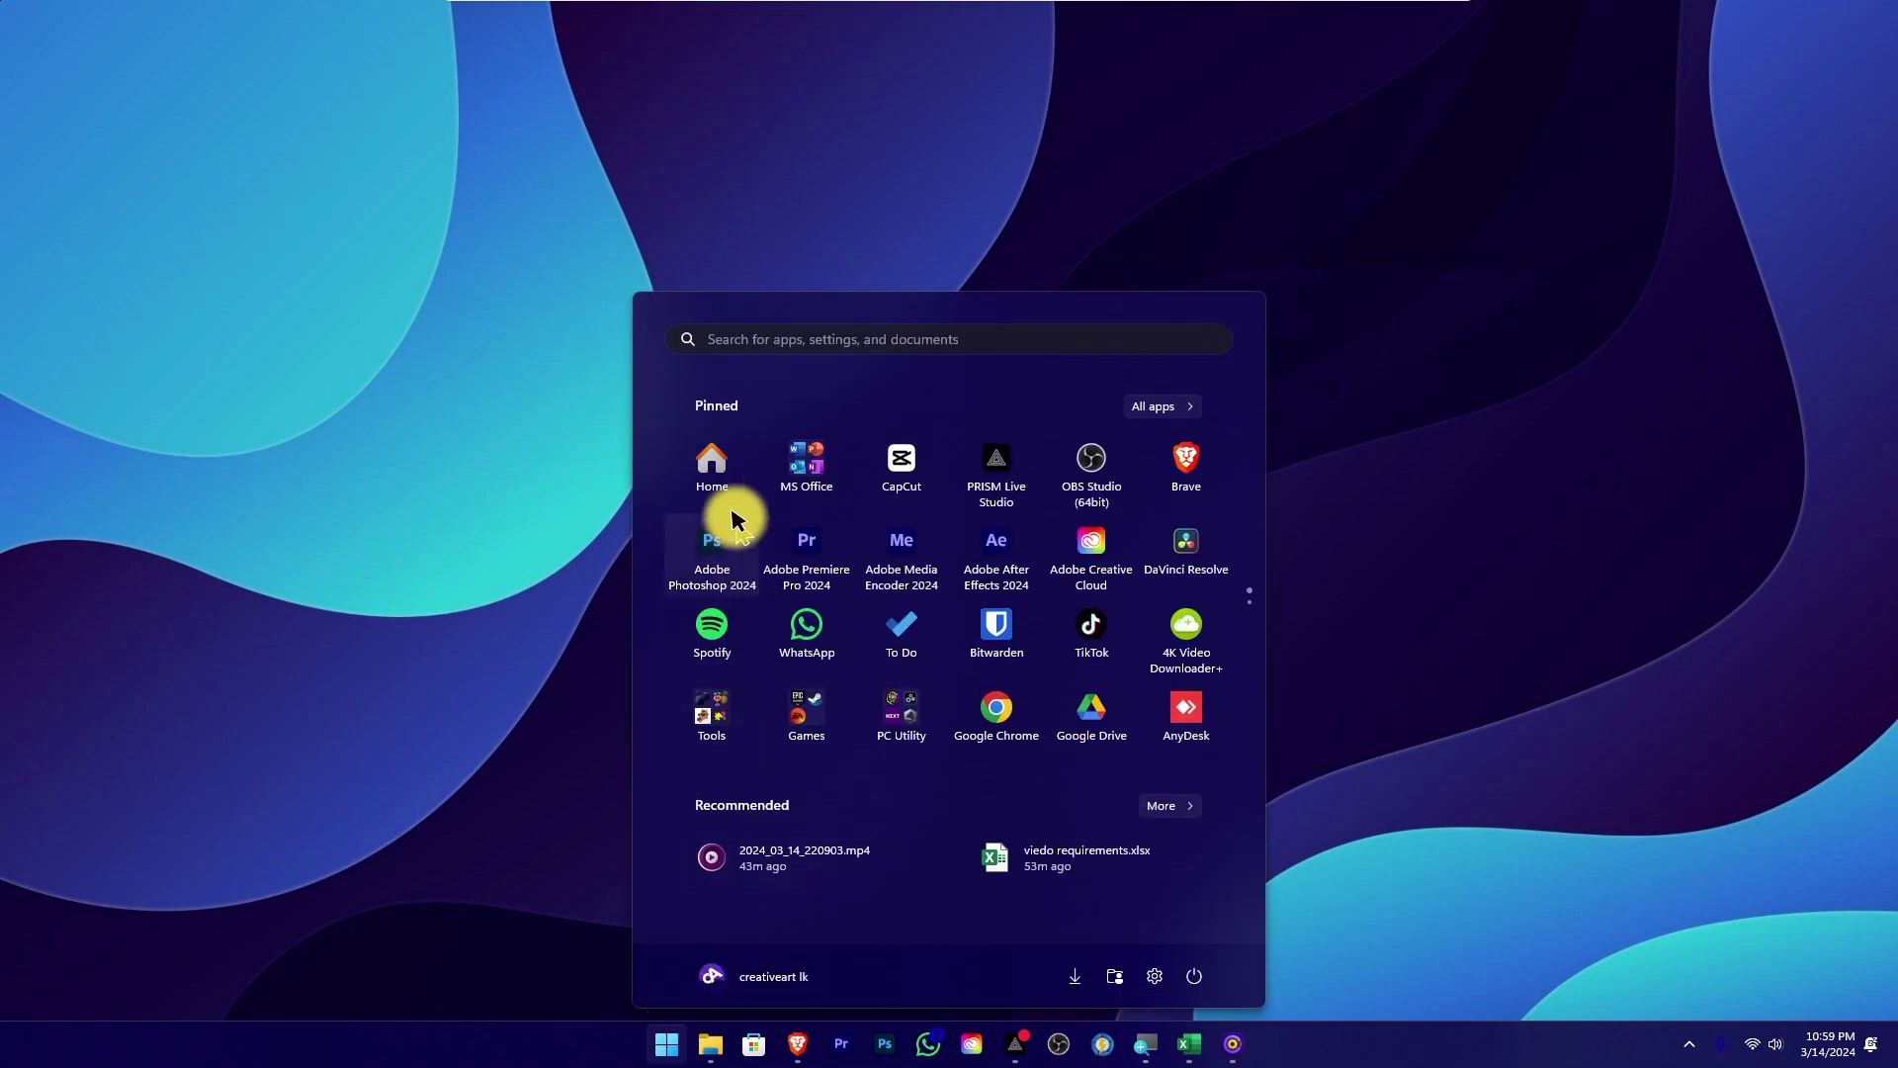
click(714, 460)
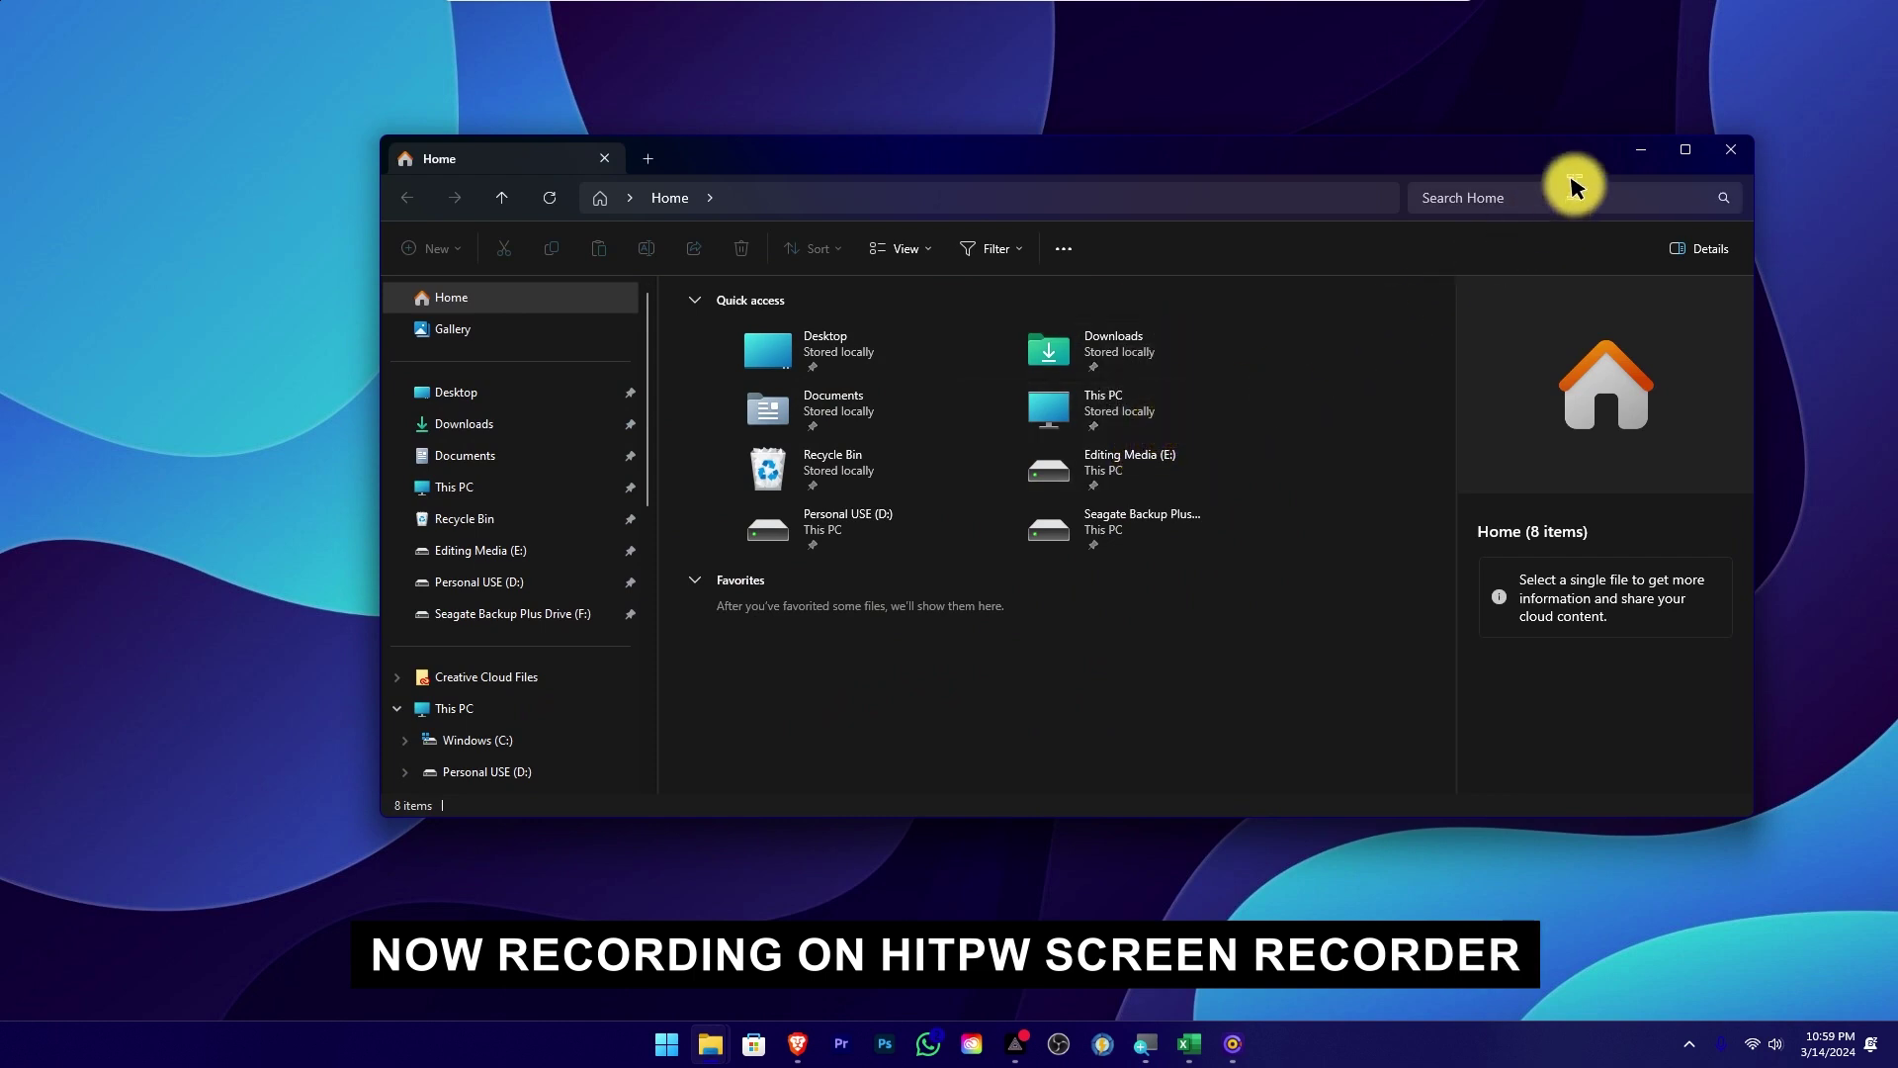
Open the Editing Media (E:) drive through This PC and create a new folder in it
double_click(1085, 417)
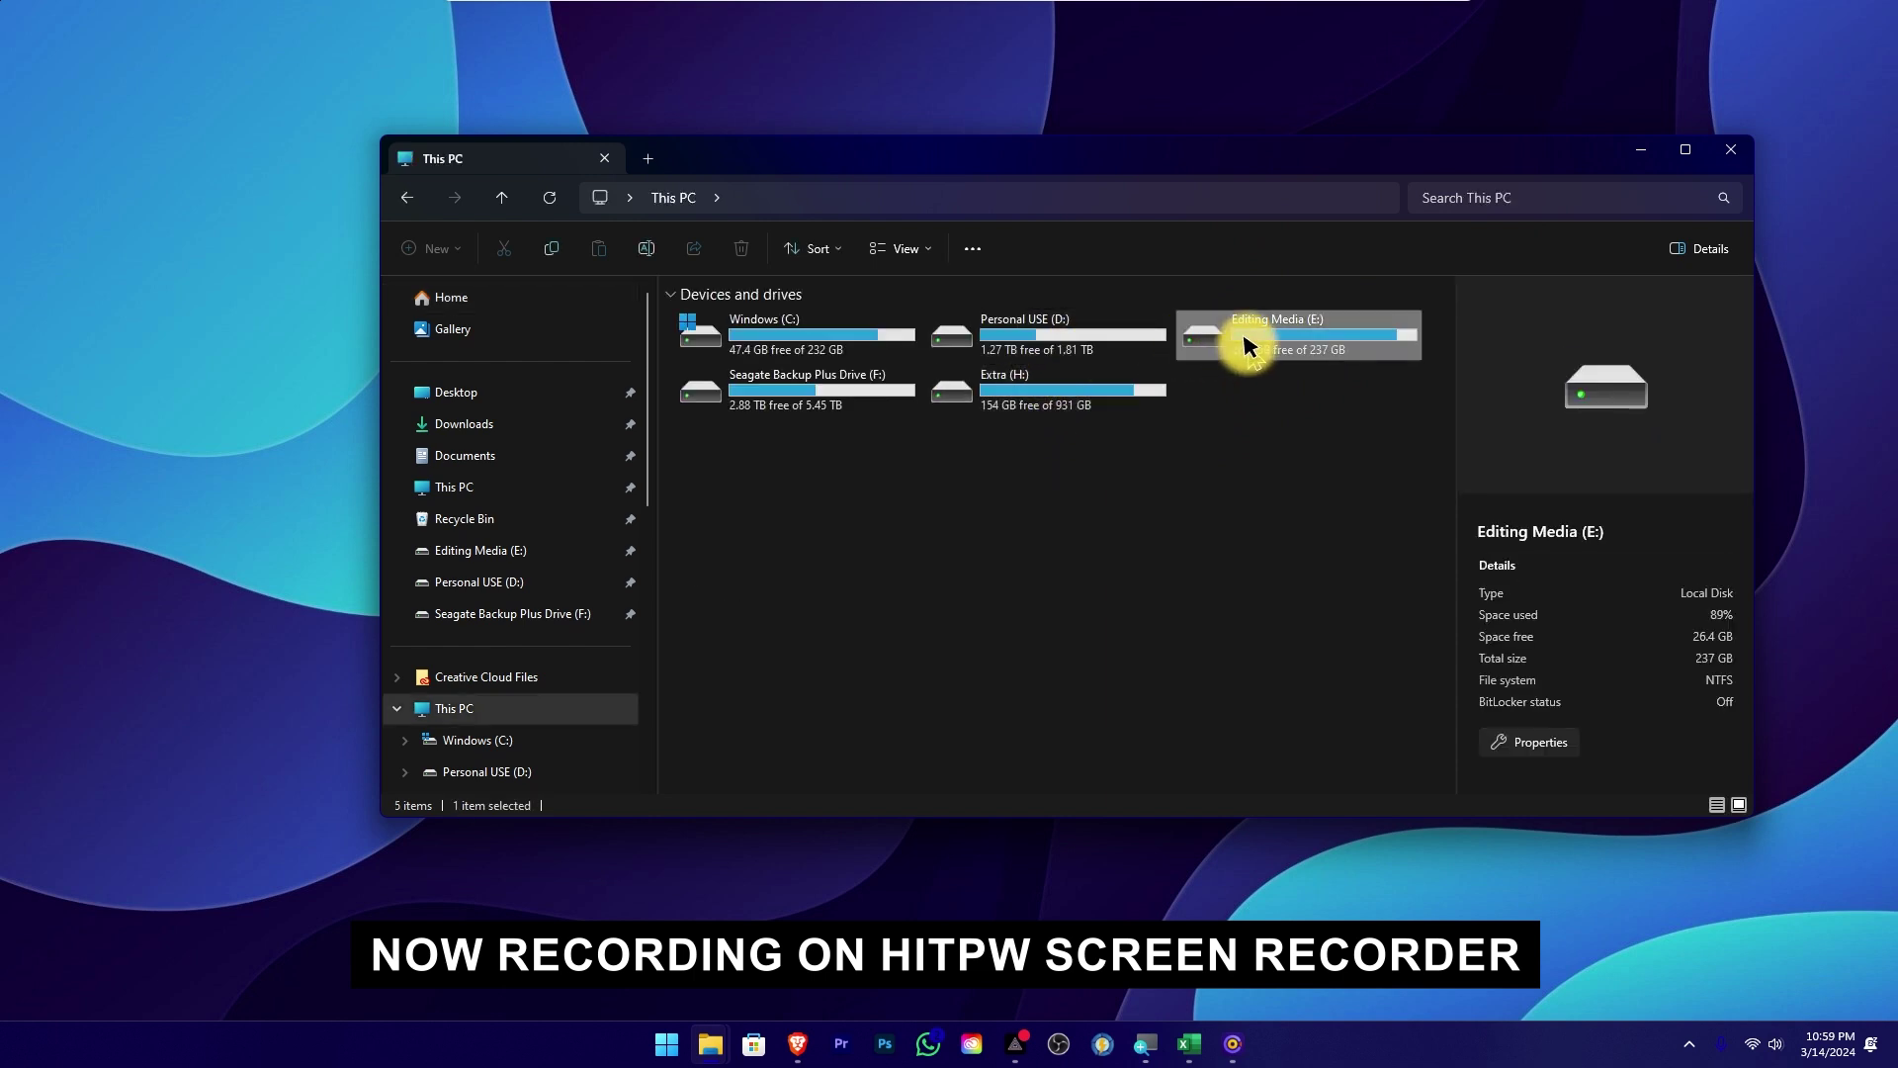
double_click(1250, 346)
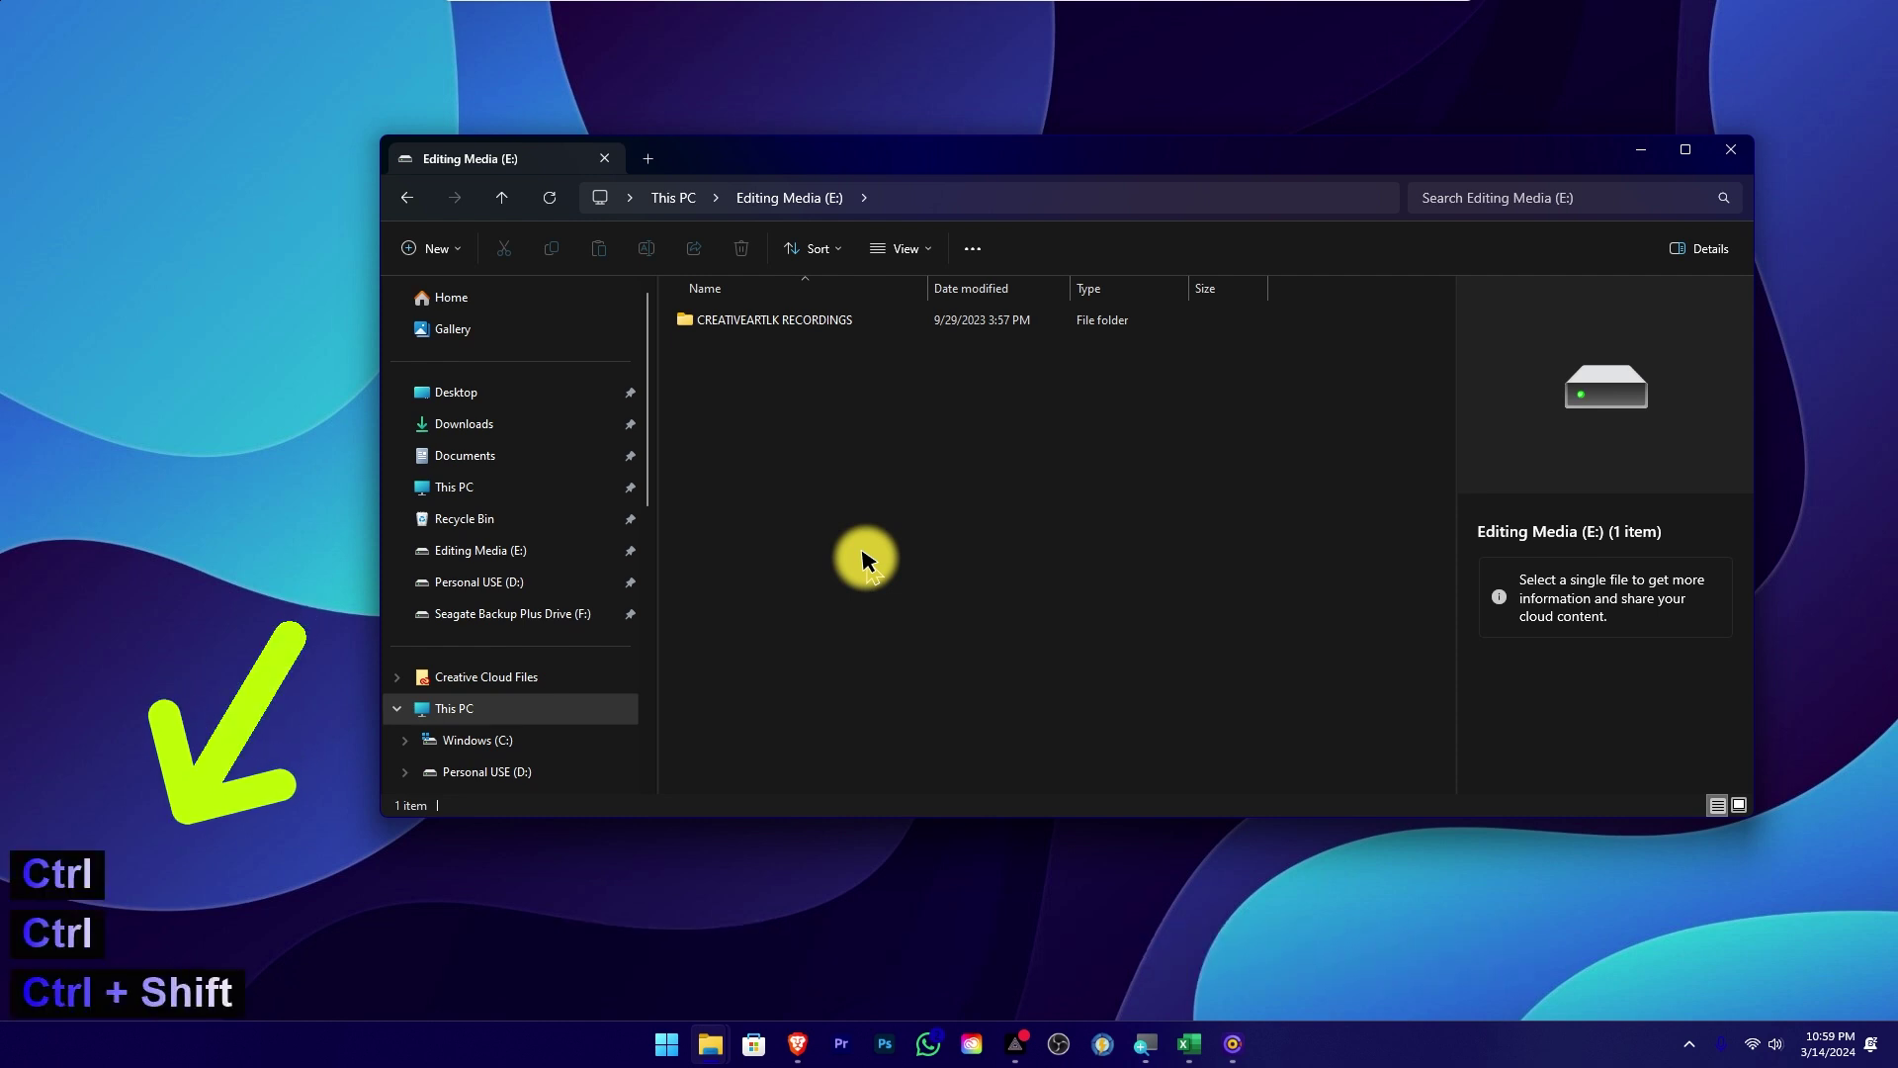
key(ctrl+shift+n)
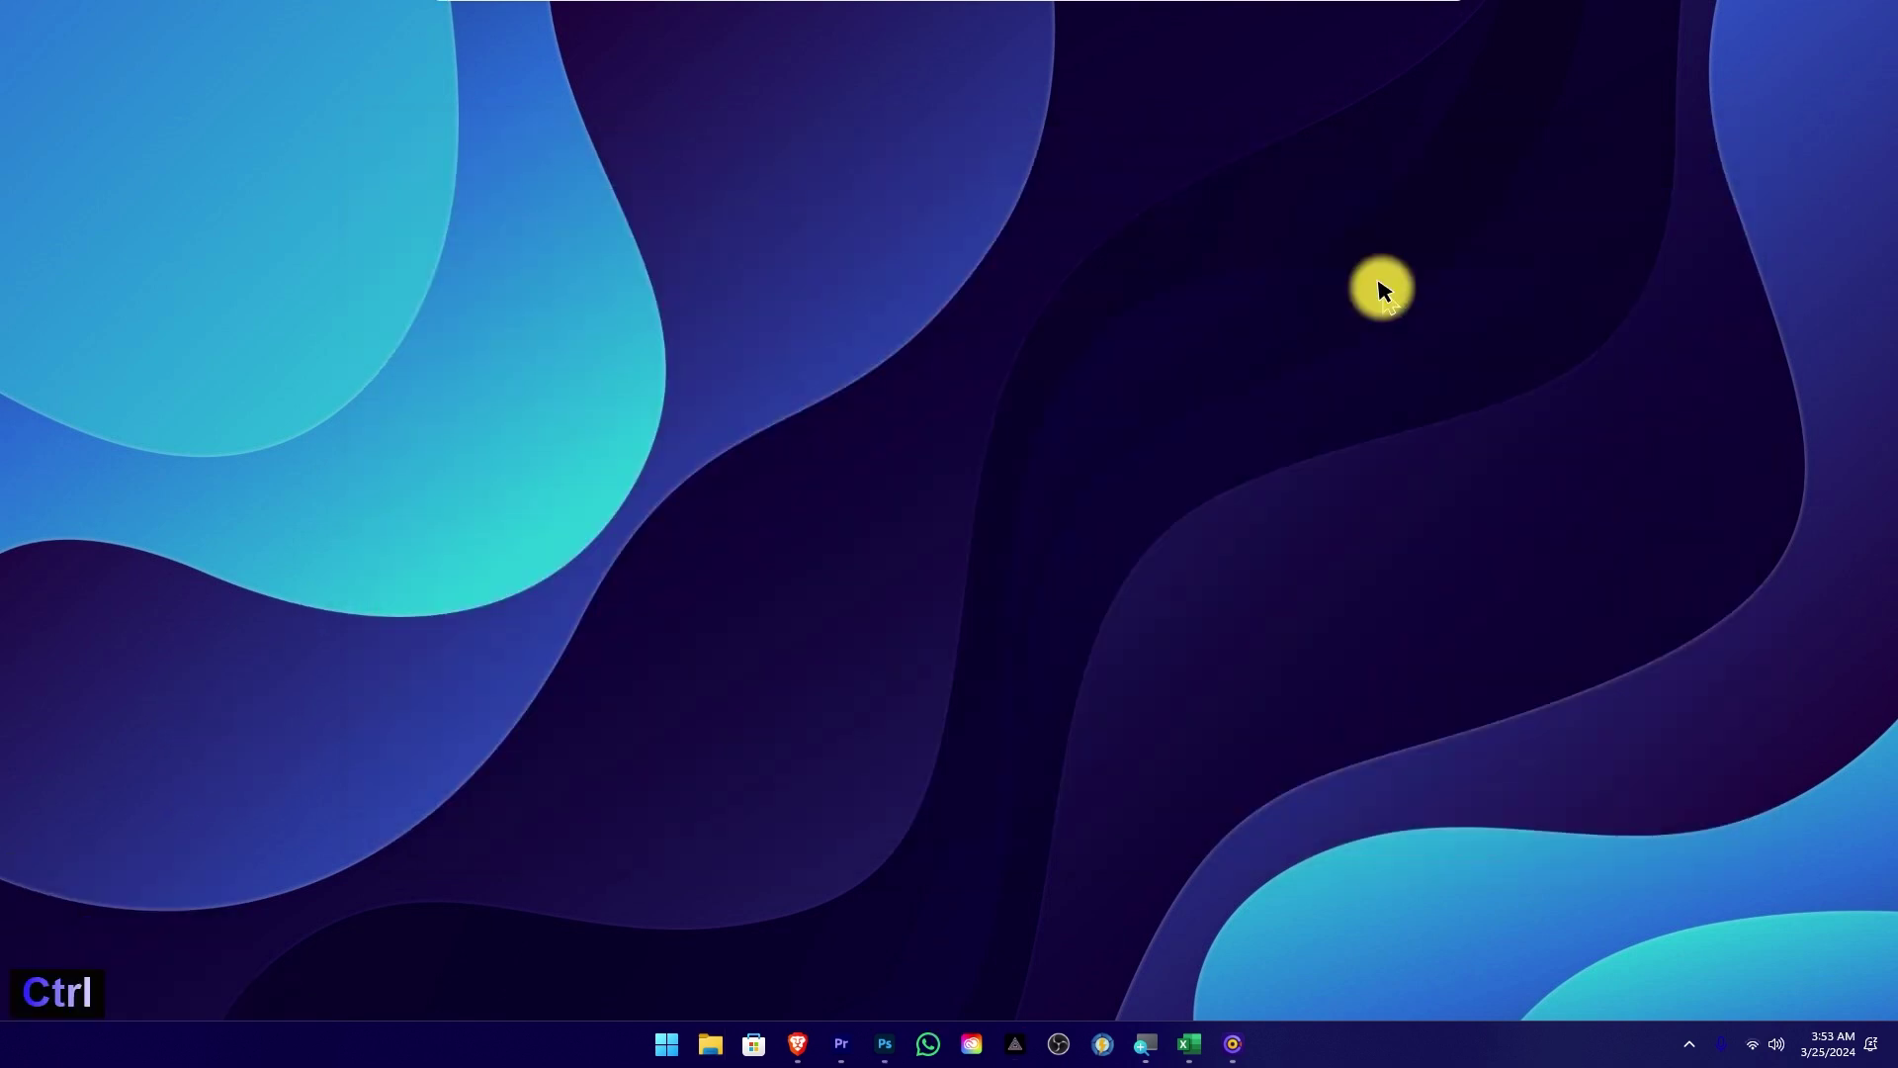
Demonstrate the on-screen keystroke display during the recording by using several shortcuts such as paste, copy and opening Windows settings
key(ctrl+v)
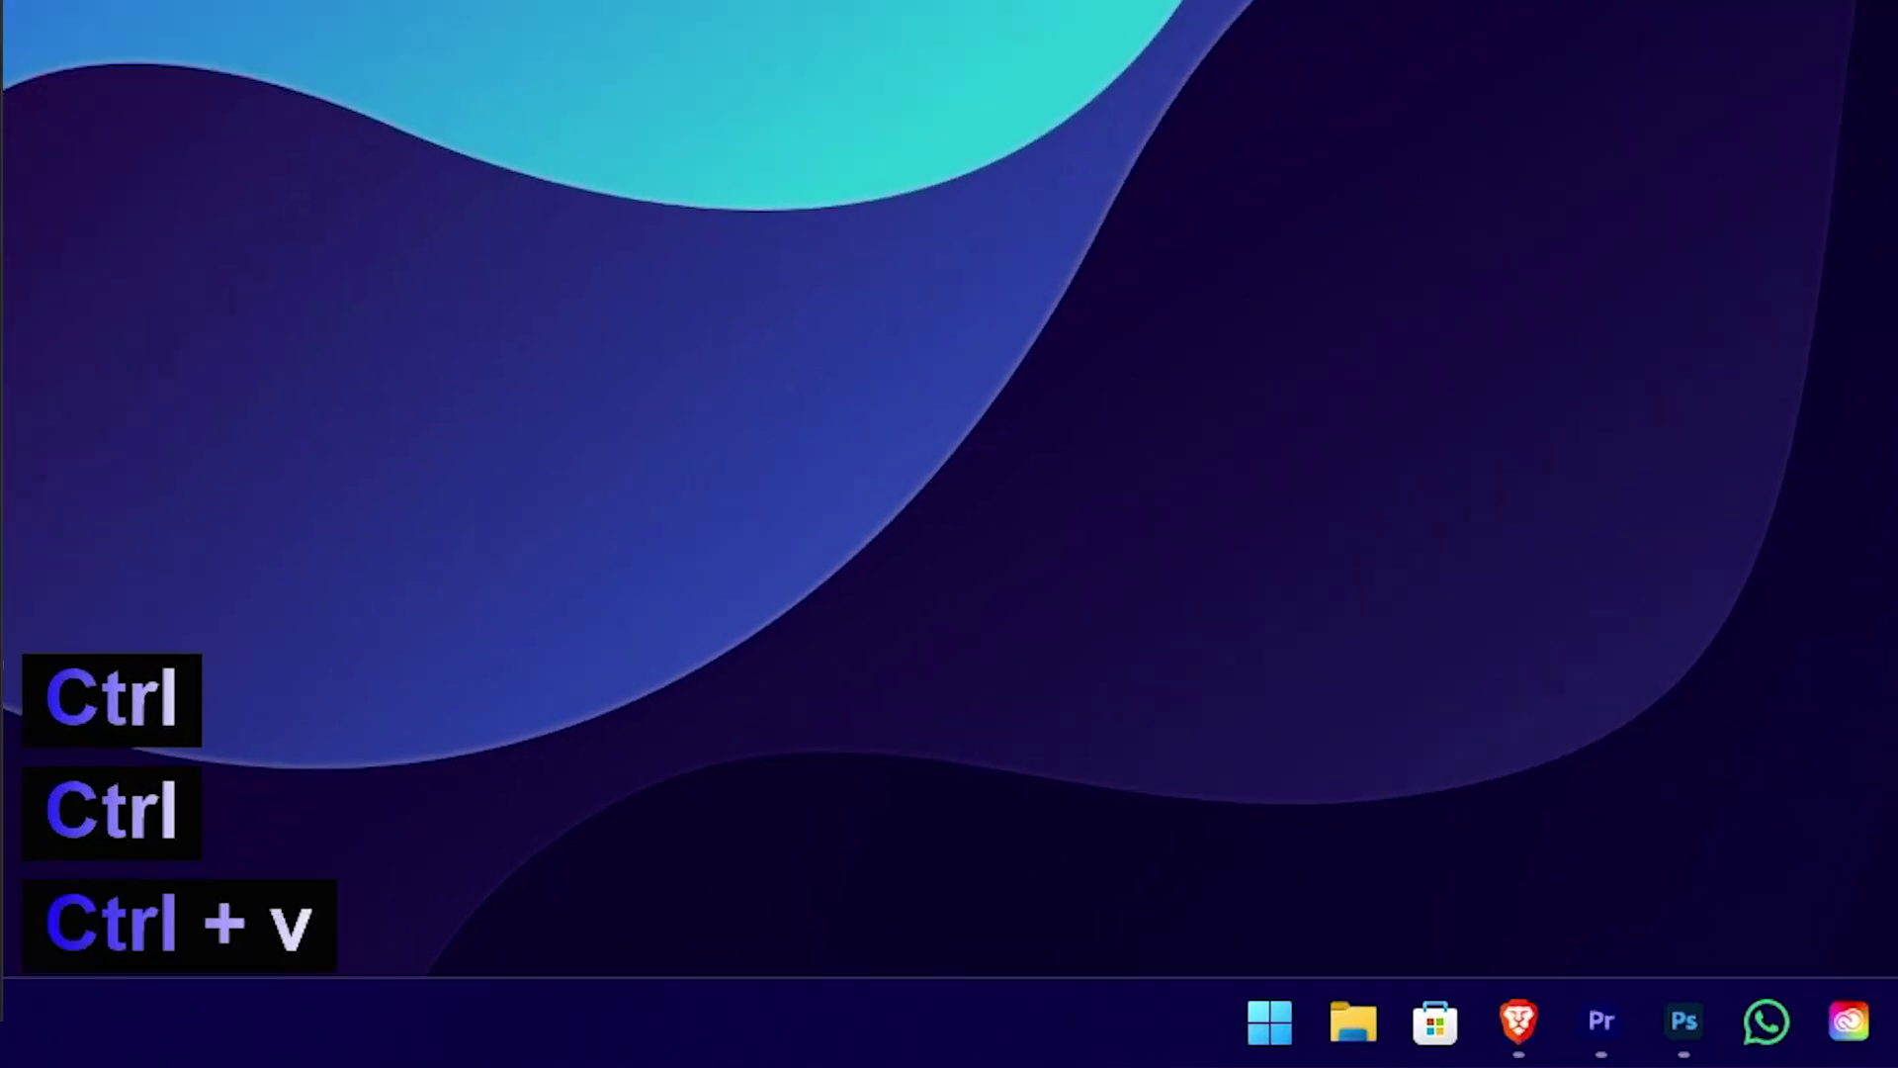
key(ctrl+c)
key(super)
key(super)
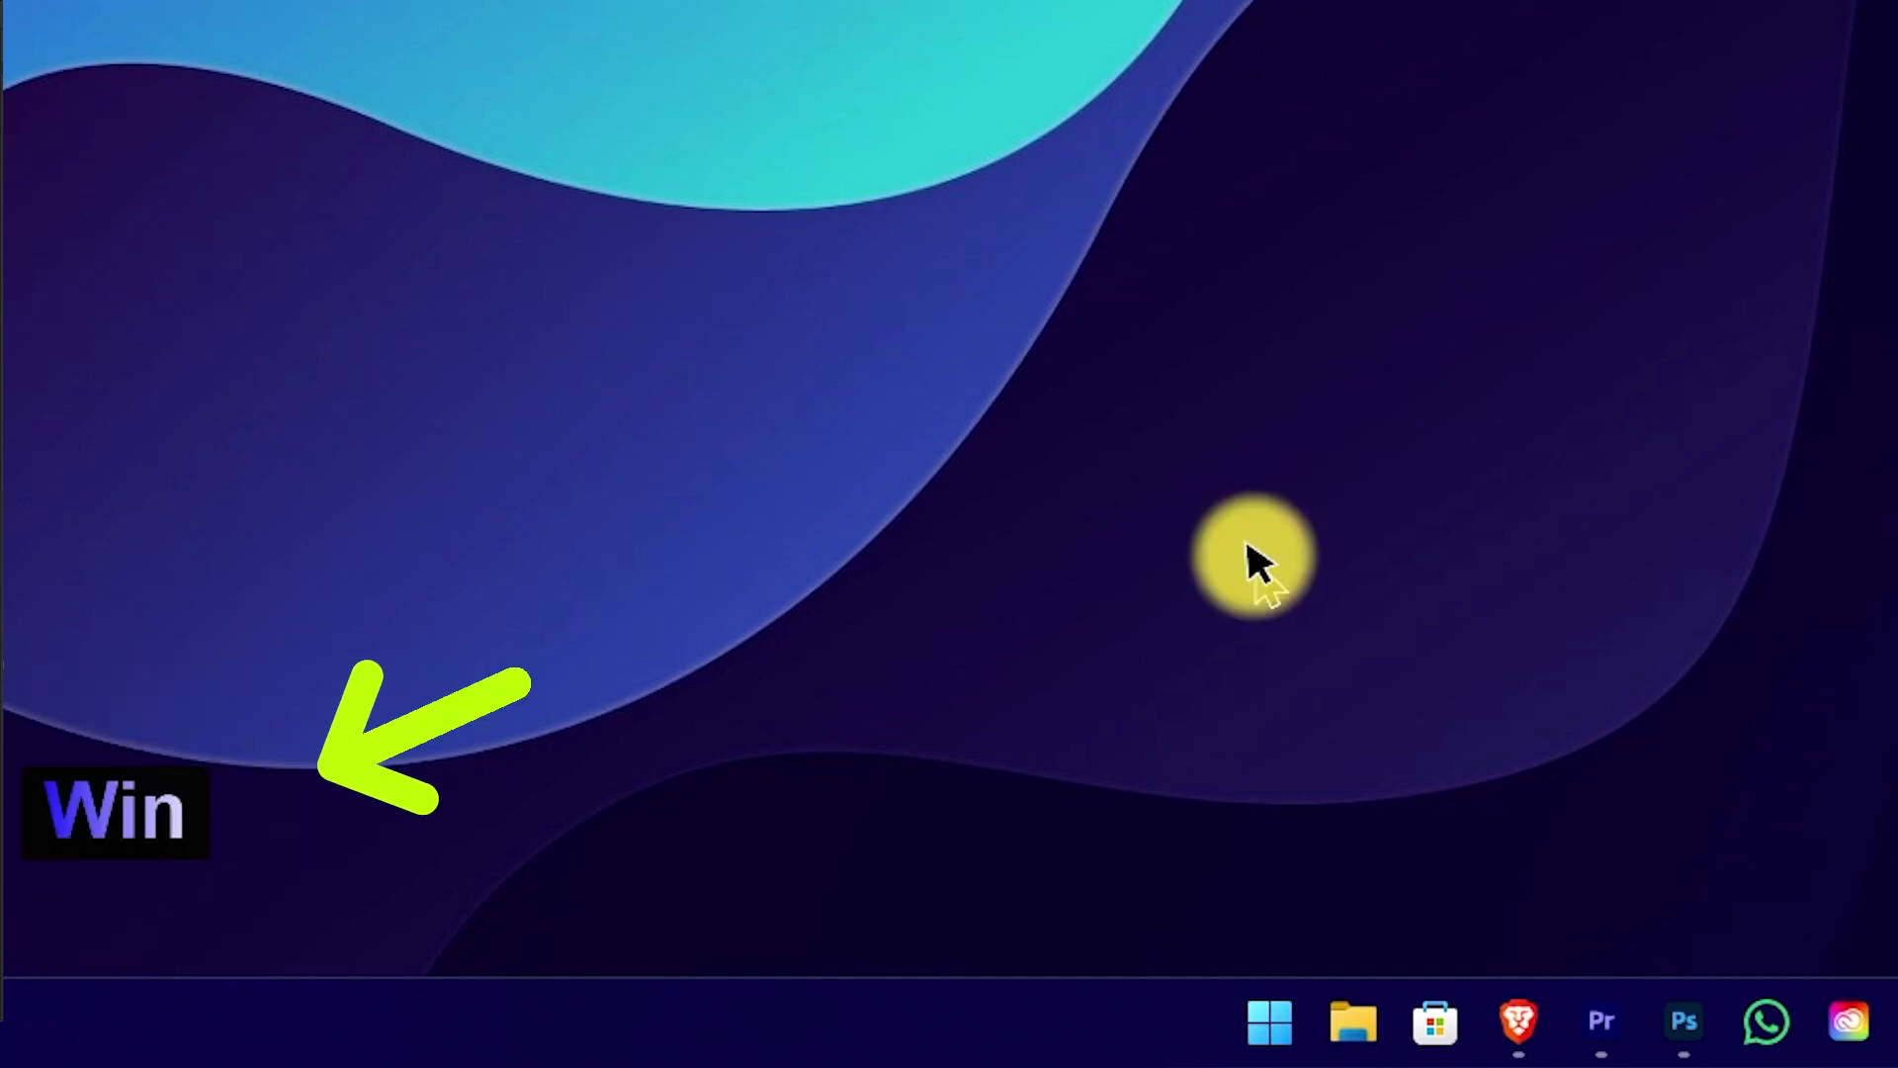
key(super+i)
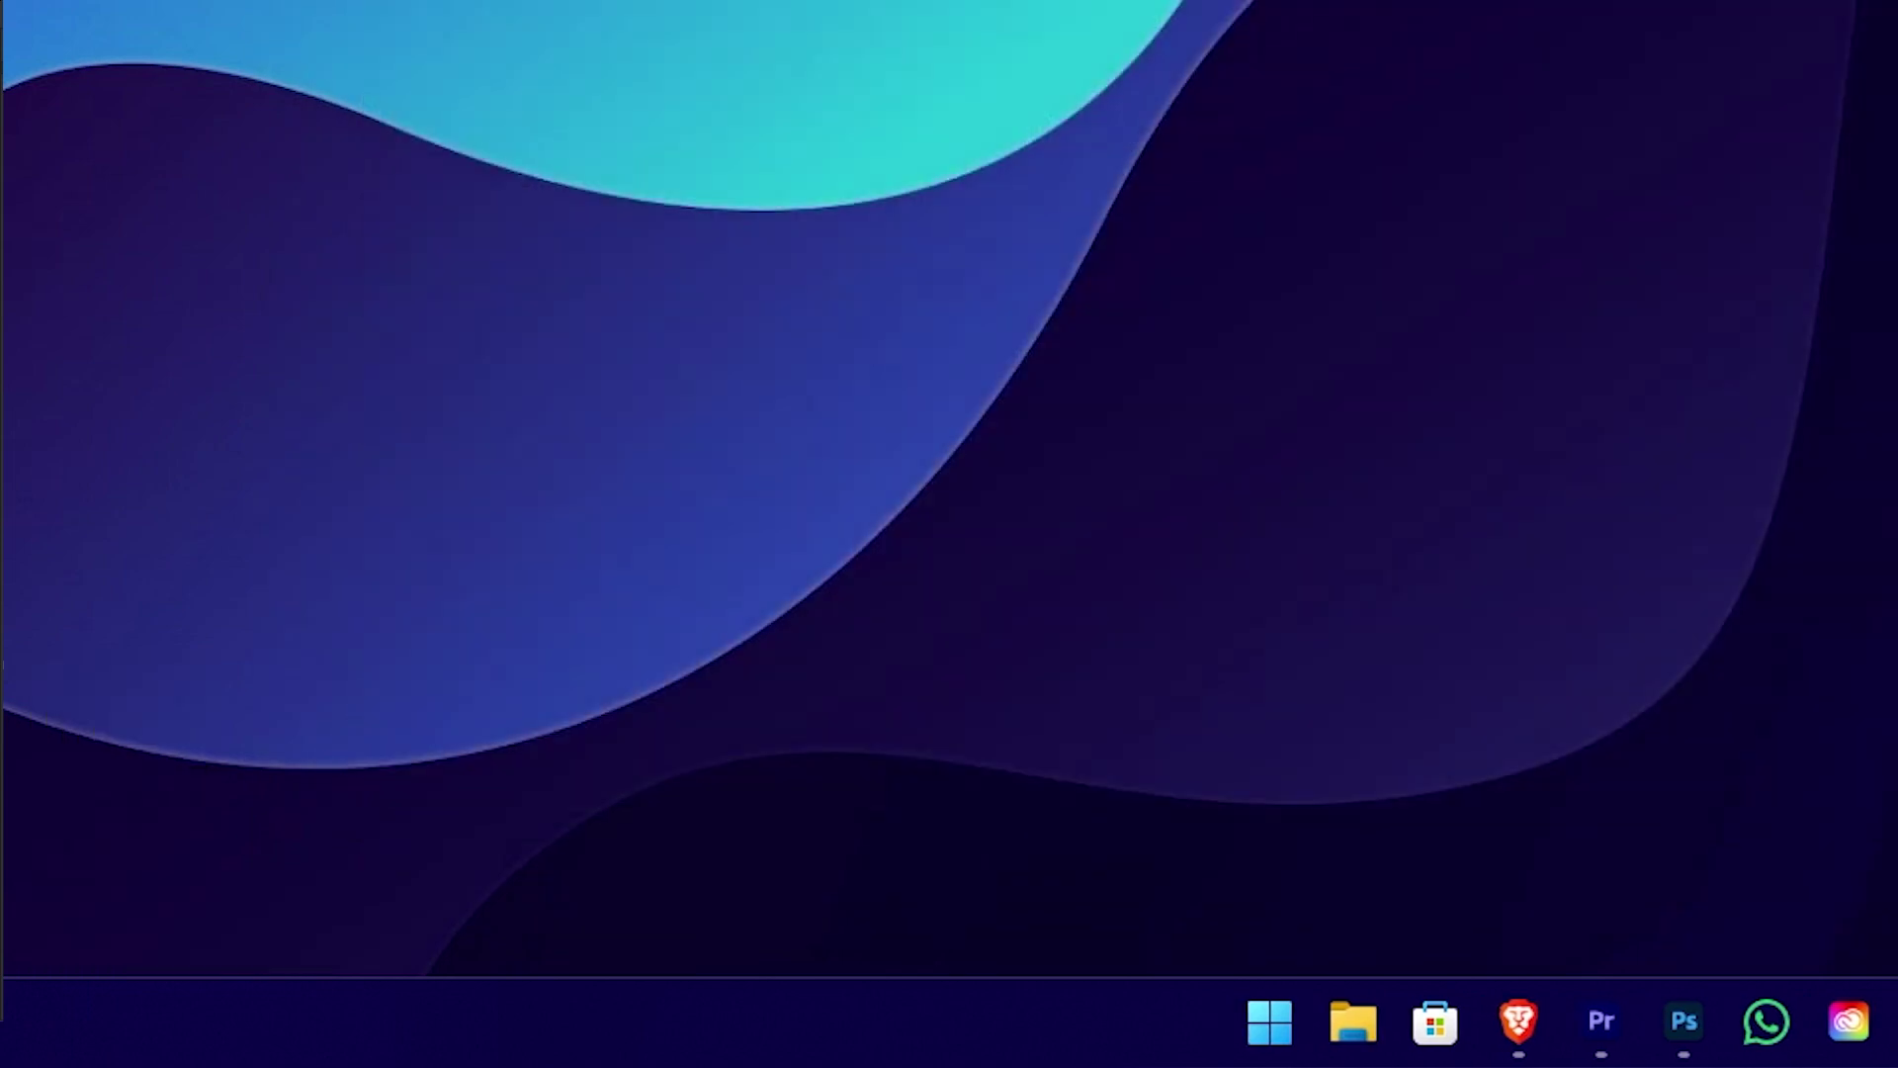
key(alt+d)
key(ctrl)
key(ctrl)
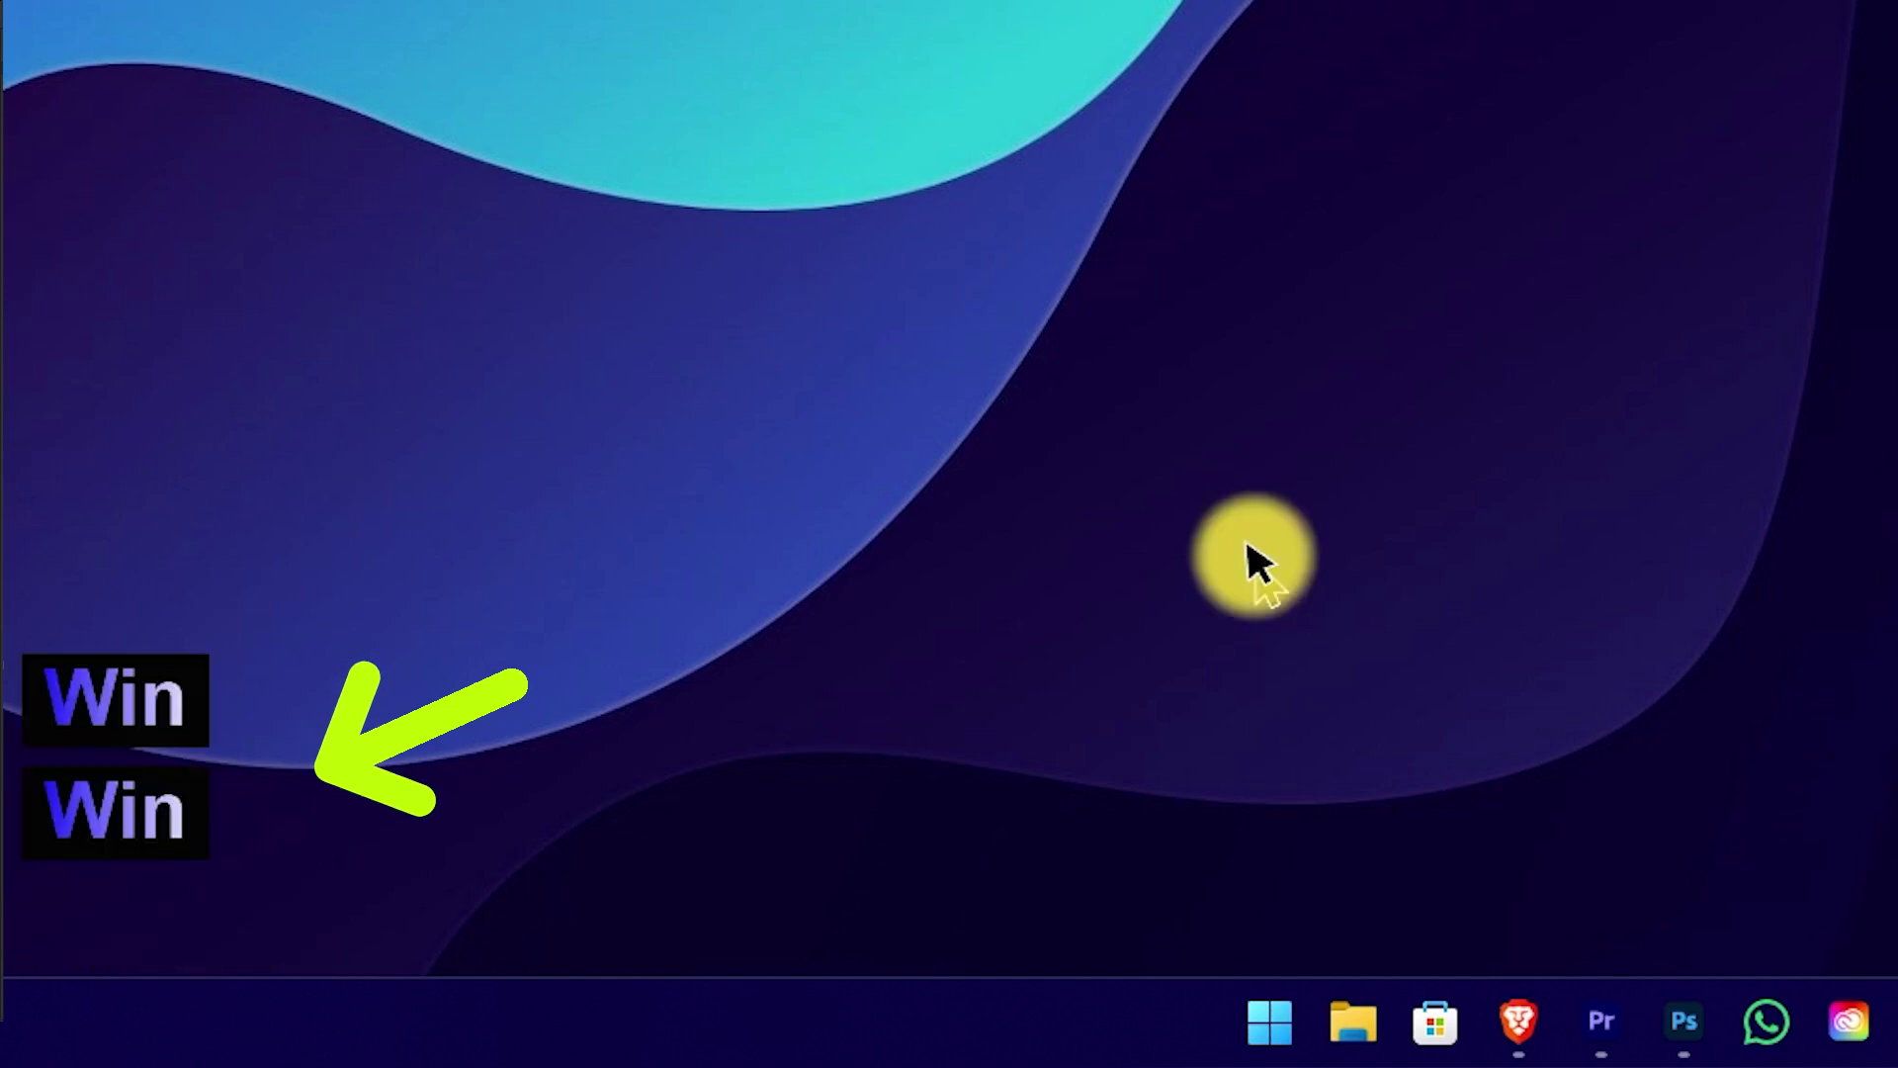
key(super+i)
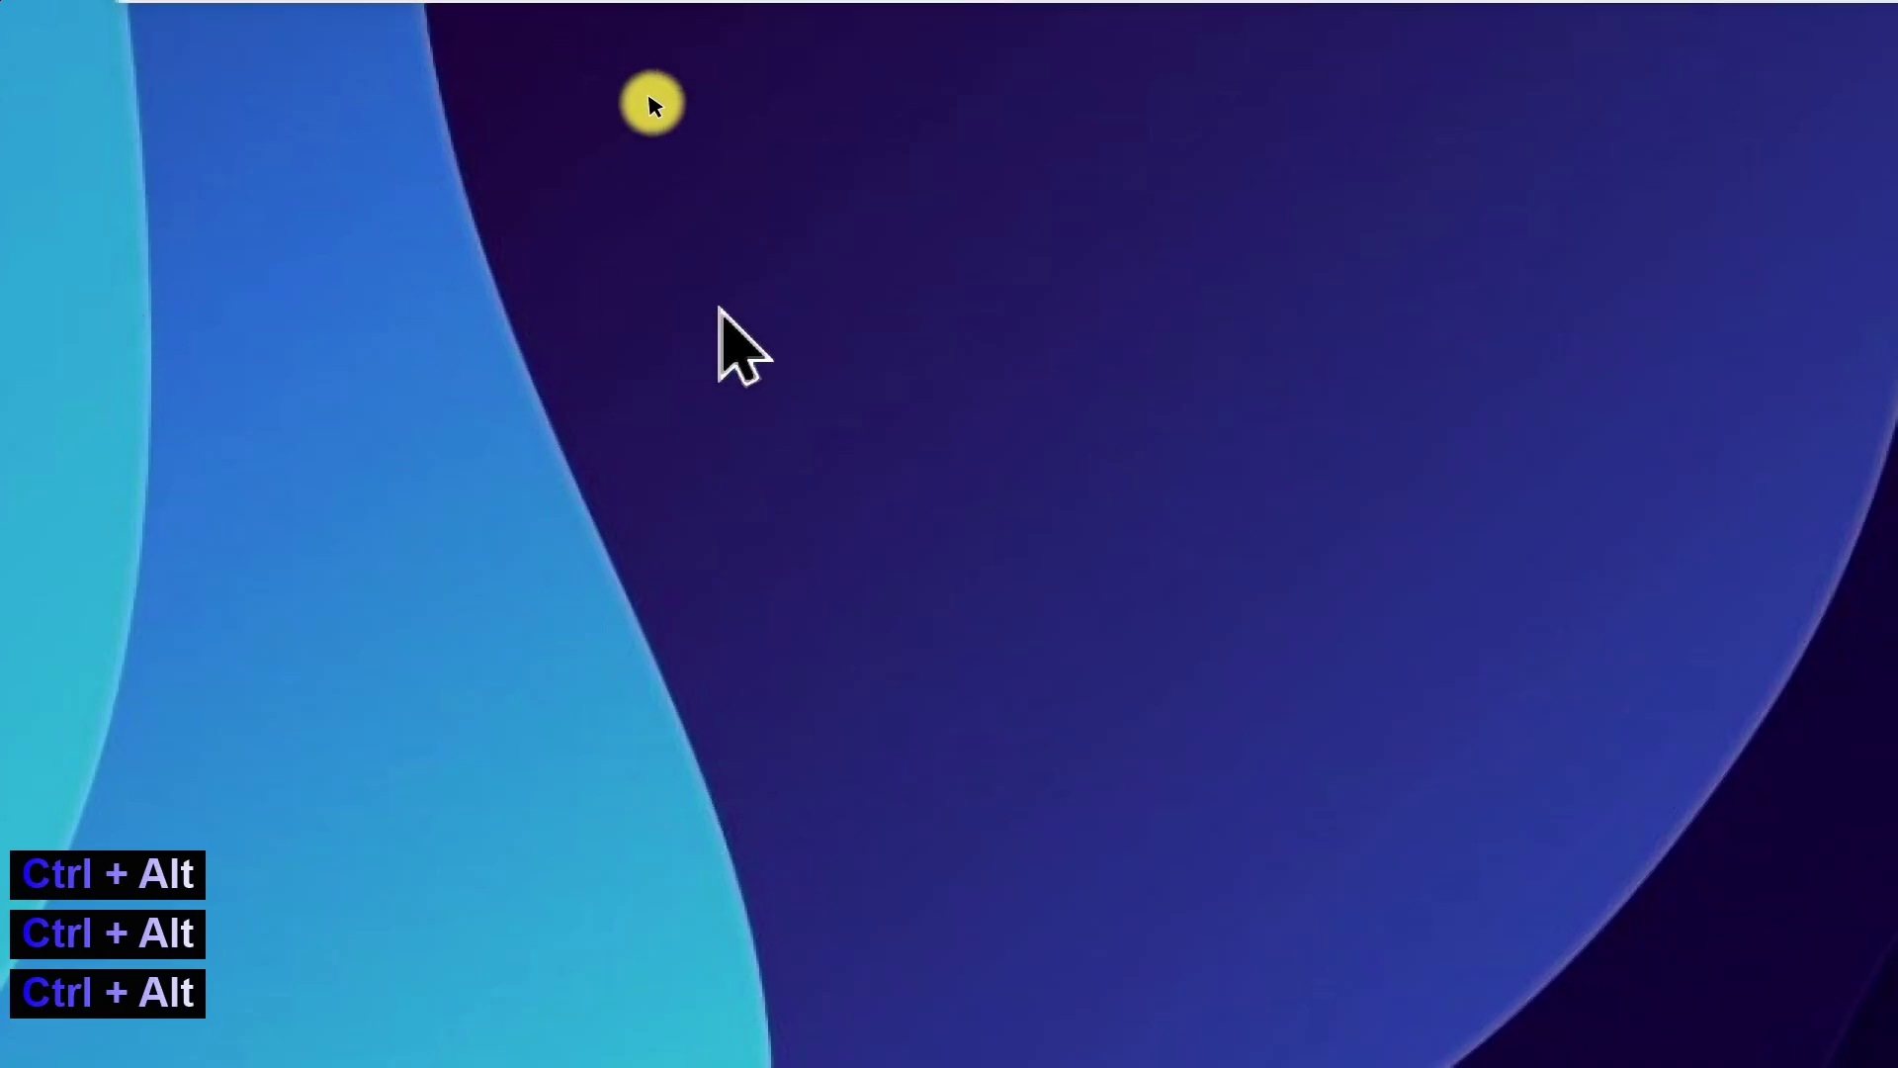
Draw three orange arrows on the desktop, all pointing down at the Photoshop icon on the taskbar
mouse_move(980, 106)
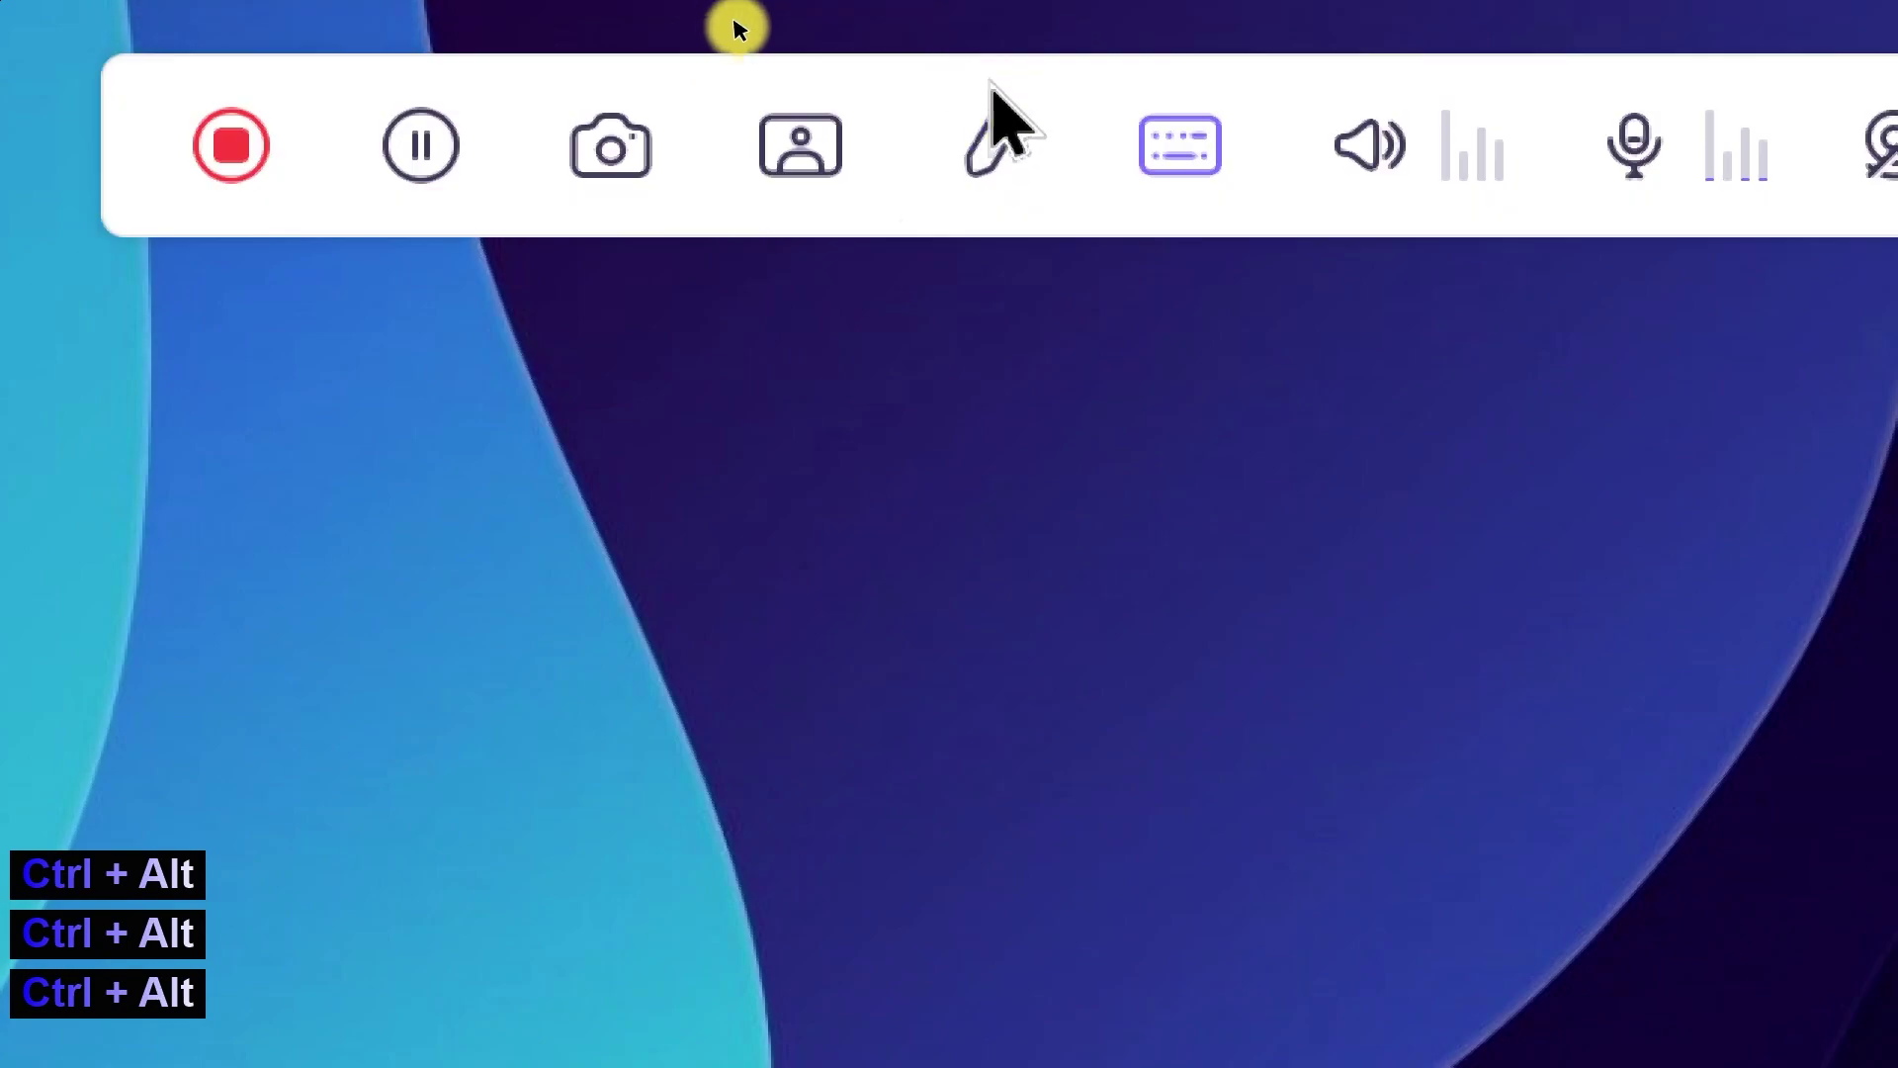
click(986, 147)
click(665, 354)
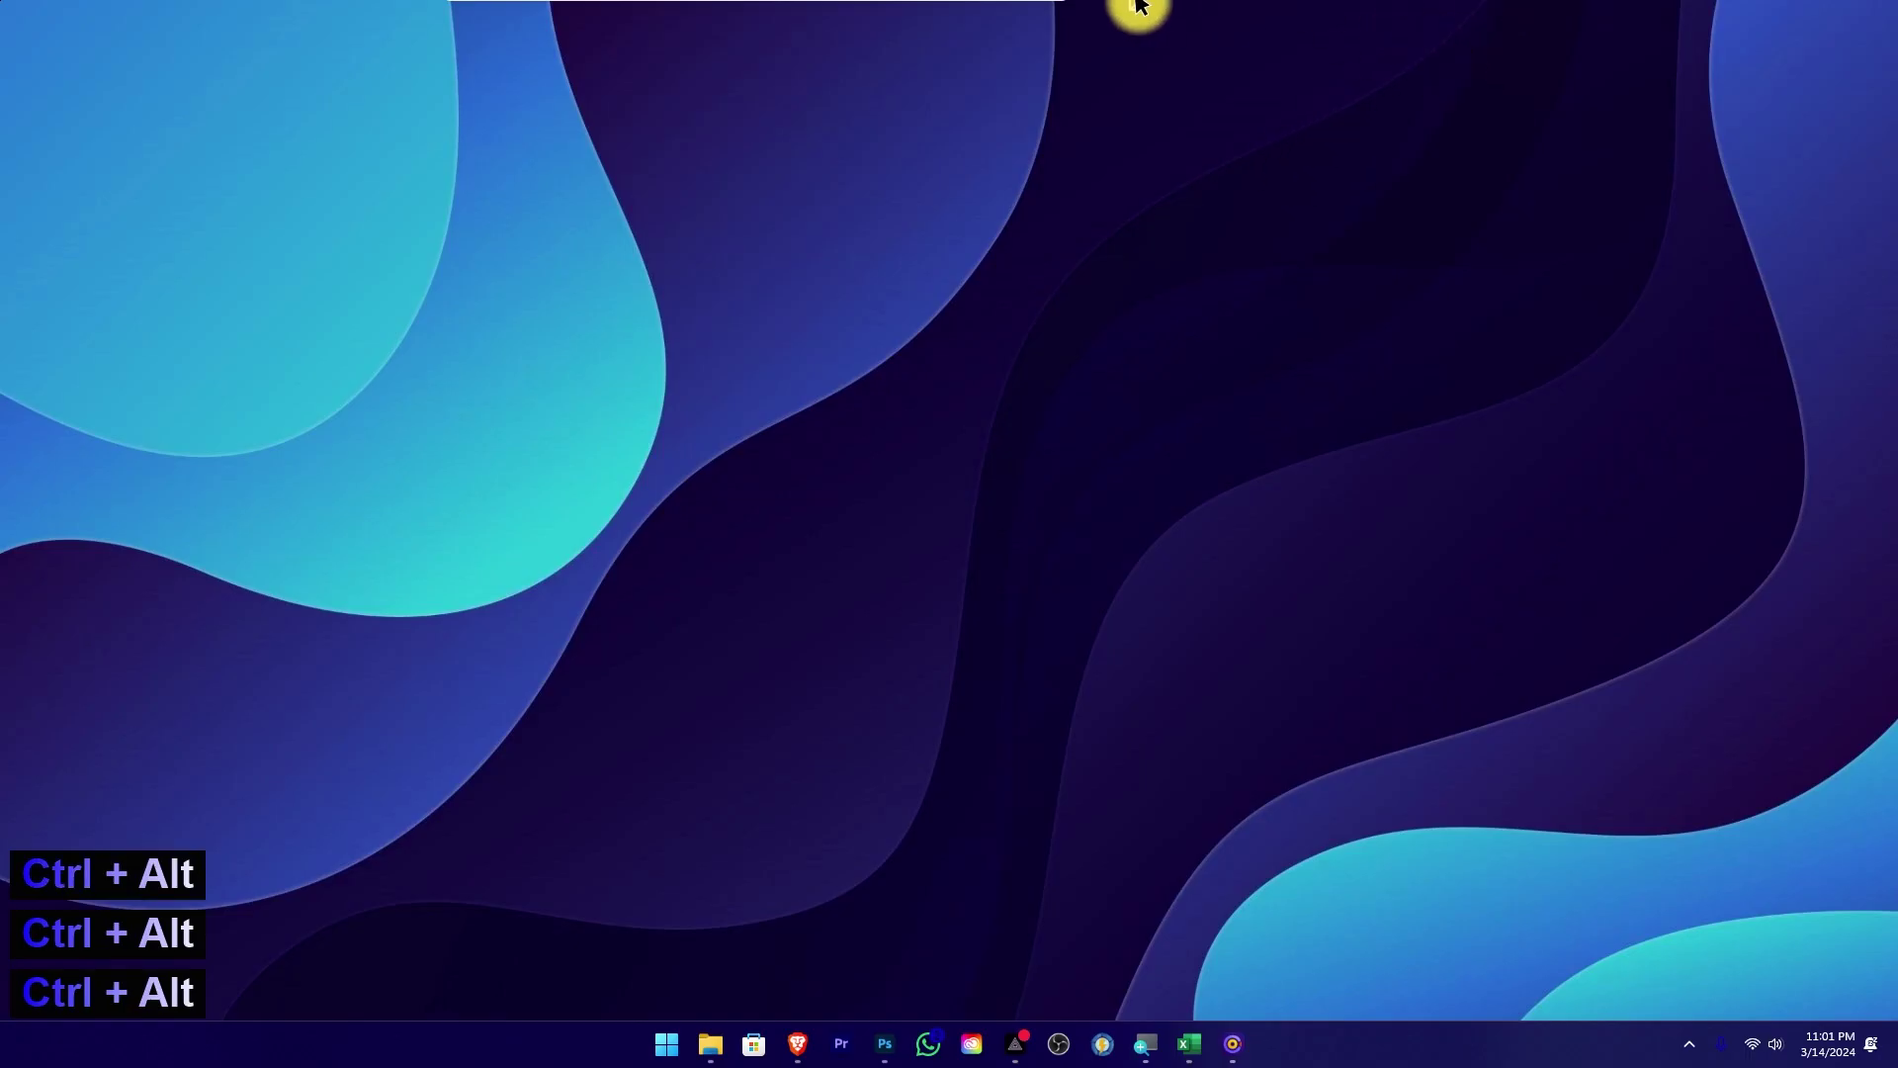
mouse_move(648, 564)
mouse_down()
mouse_move(783, 854)
mouse_move(887, 1009)
mouse_up()
drag(1118, 537, 903, 999)
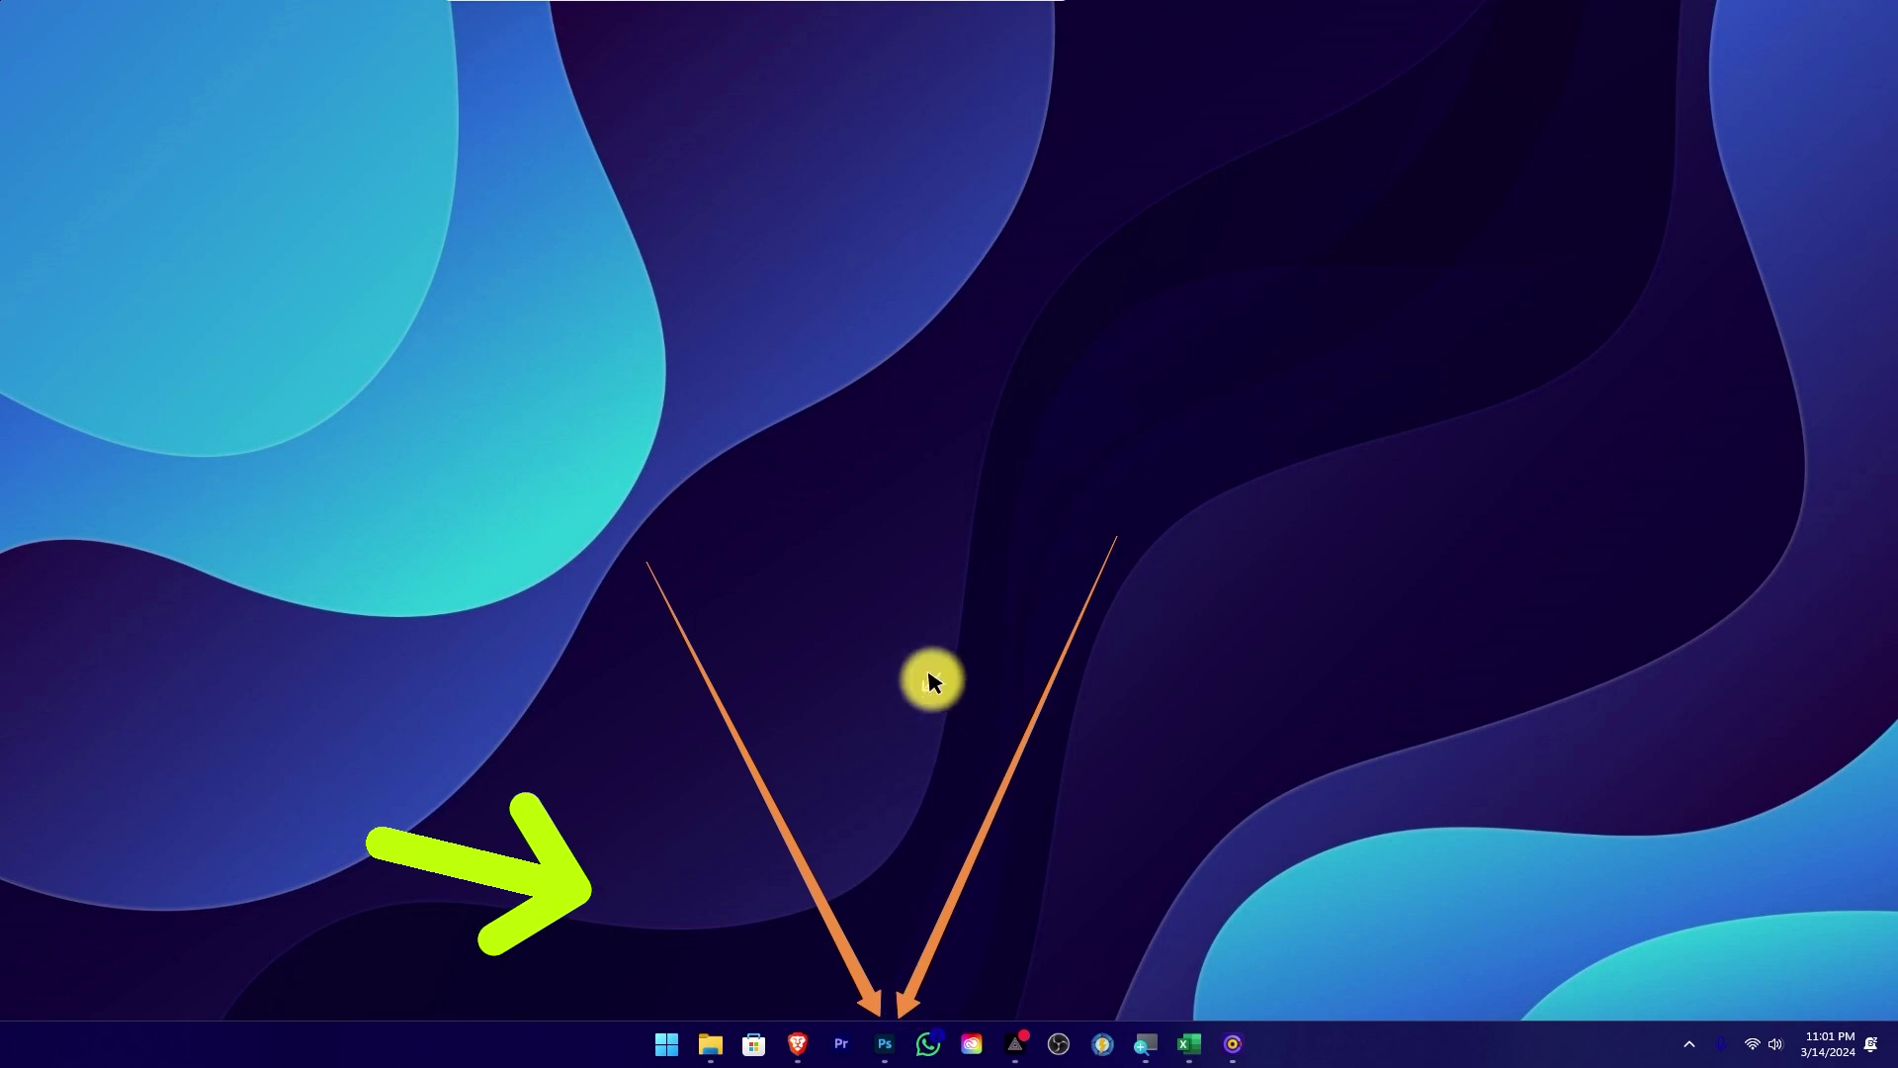
drag(855, 542, 889, 987)
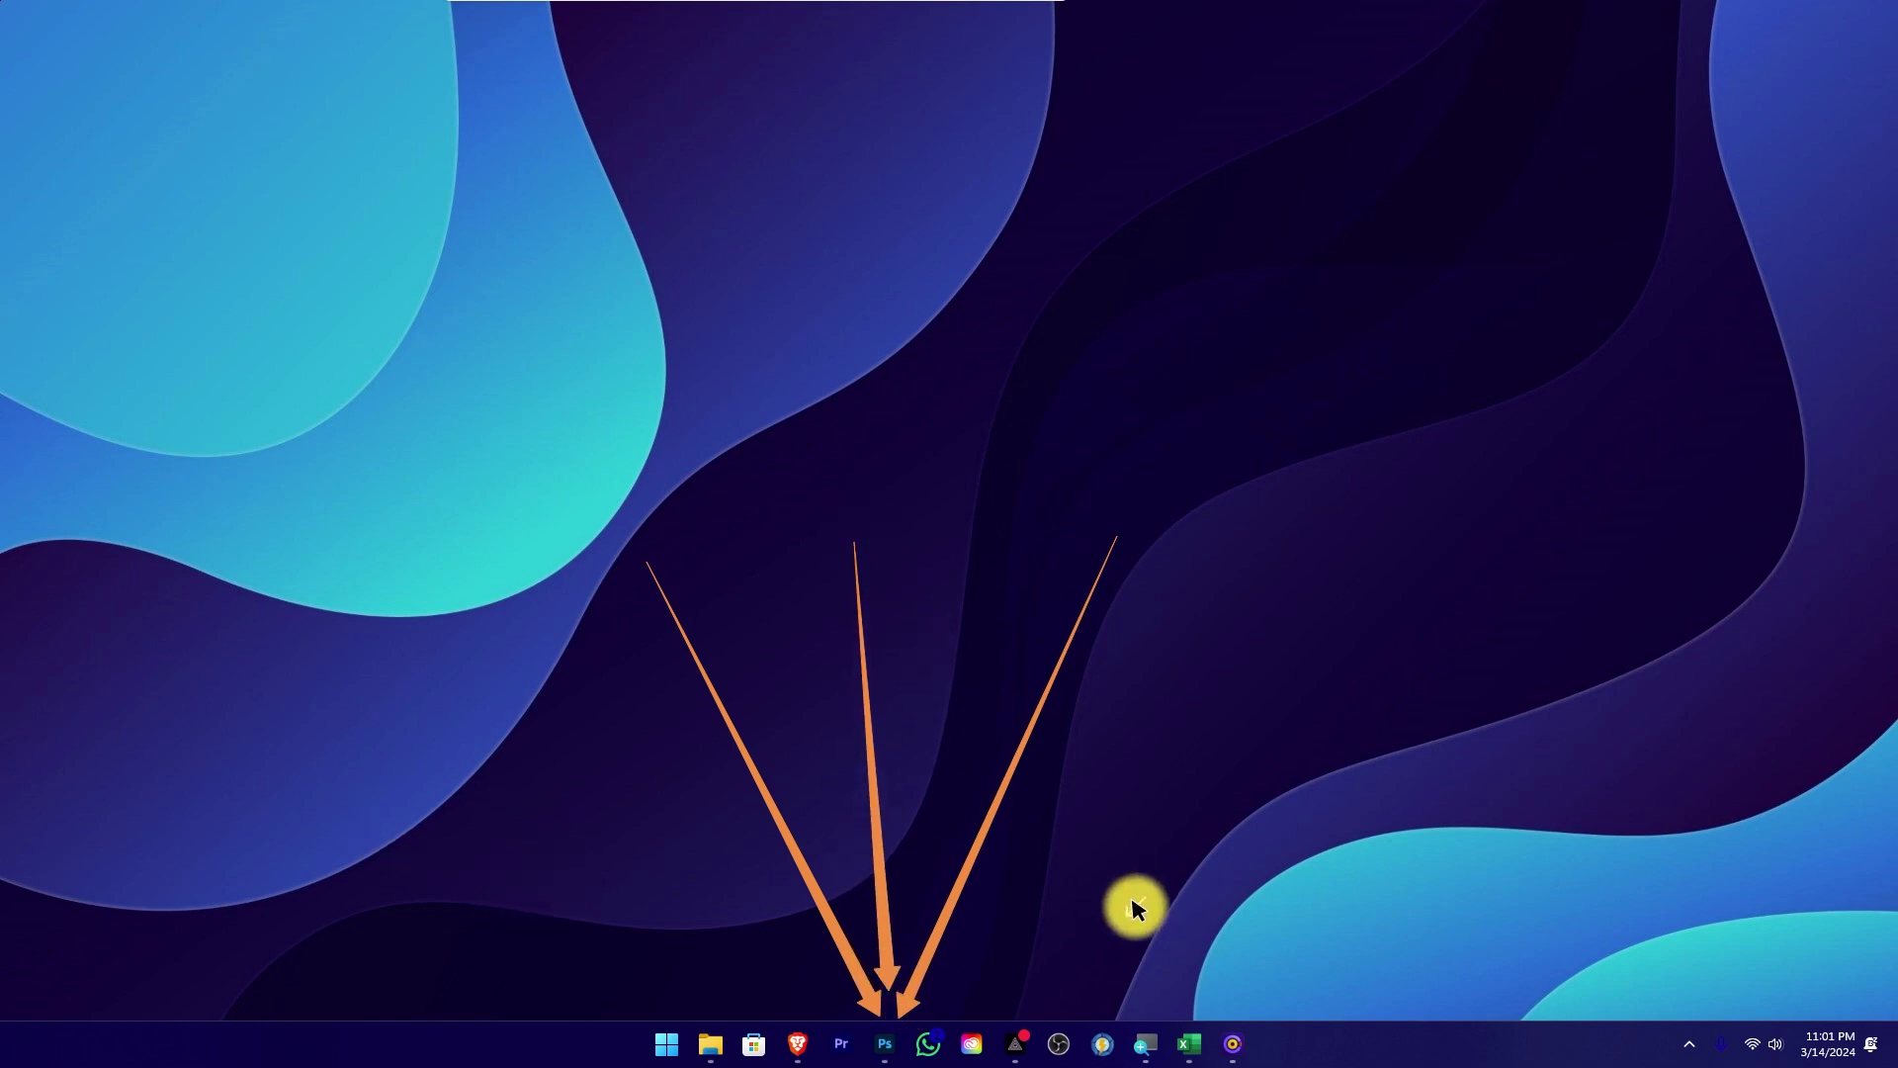
Clear all drawn arrows from the recorded screen
mouse_move(754, 2)
key(ctrl+alt)
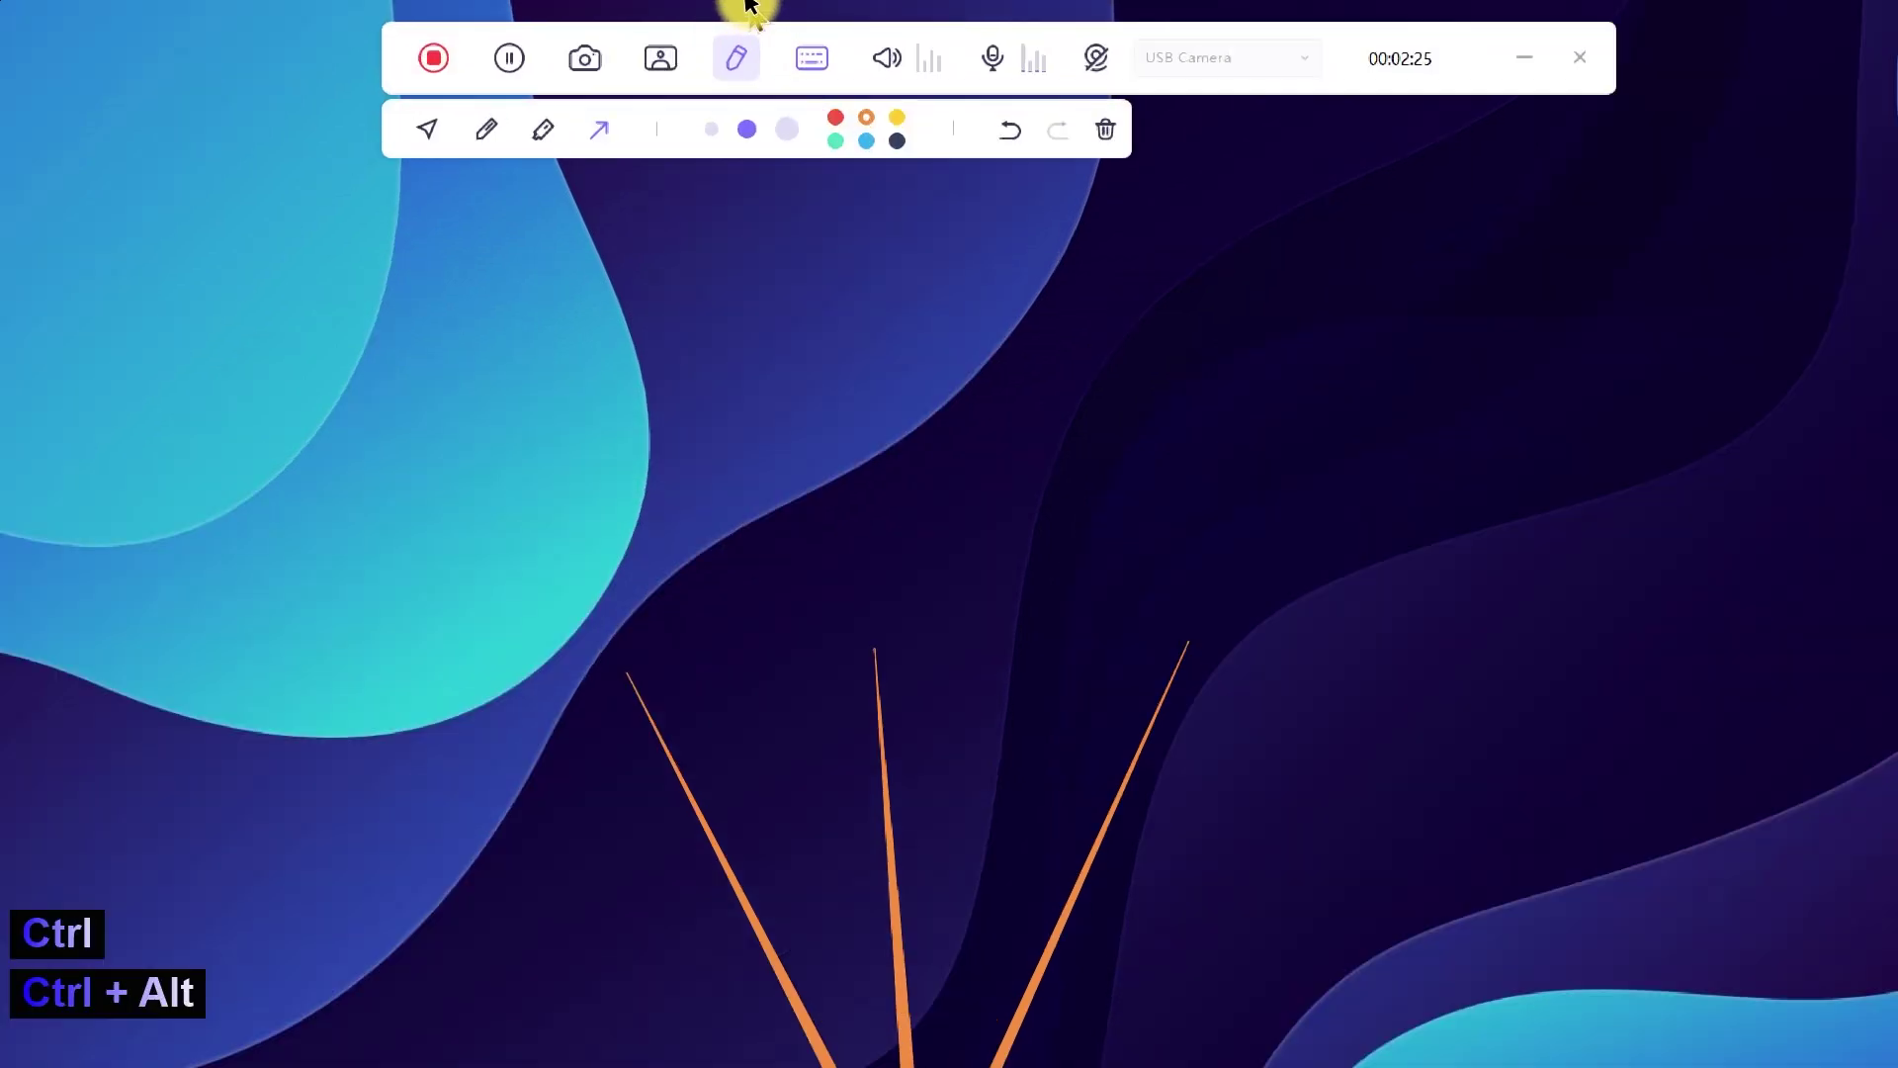
key(ctrl+alt)
click(1106, 130)
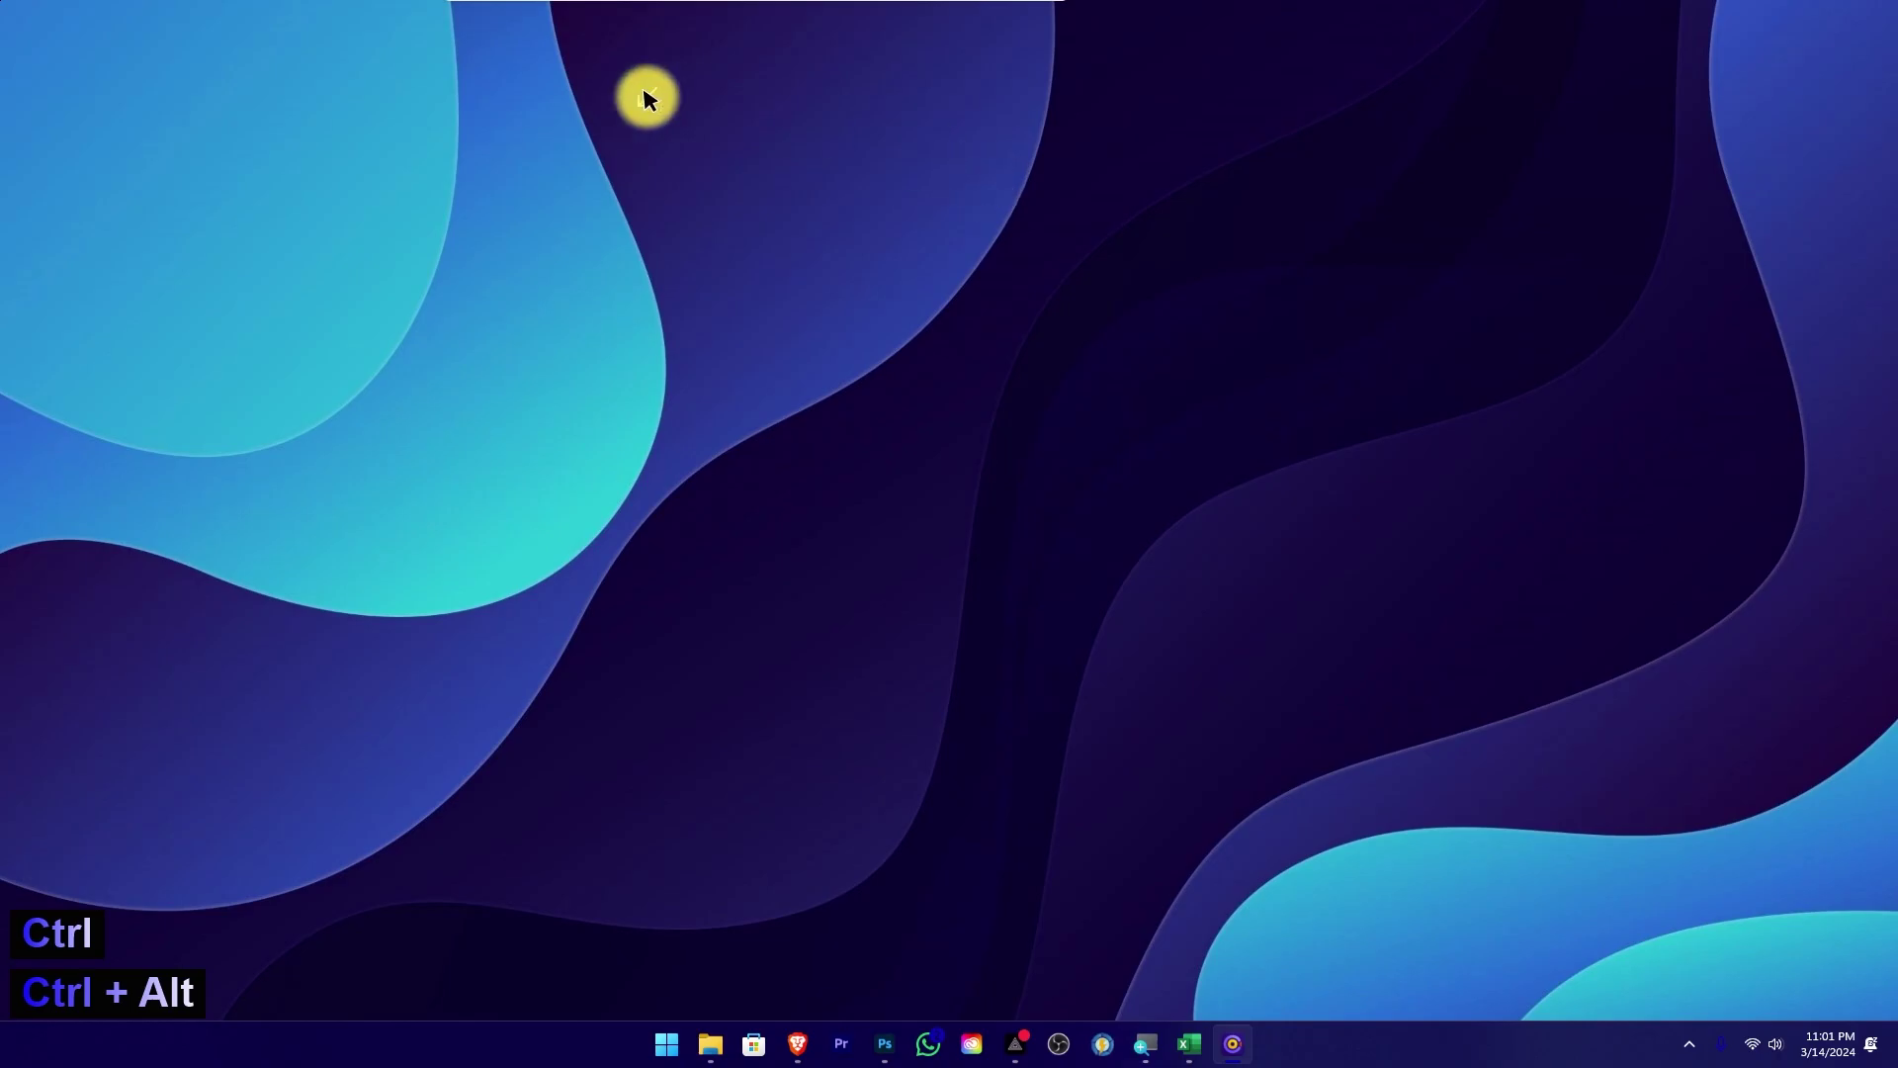
Stop the screen recording
key(ctrl+alt)
key(ctrl+alt)
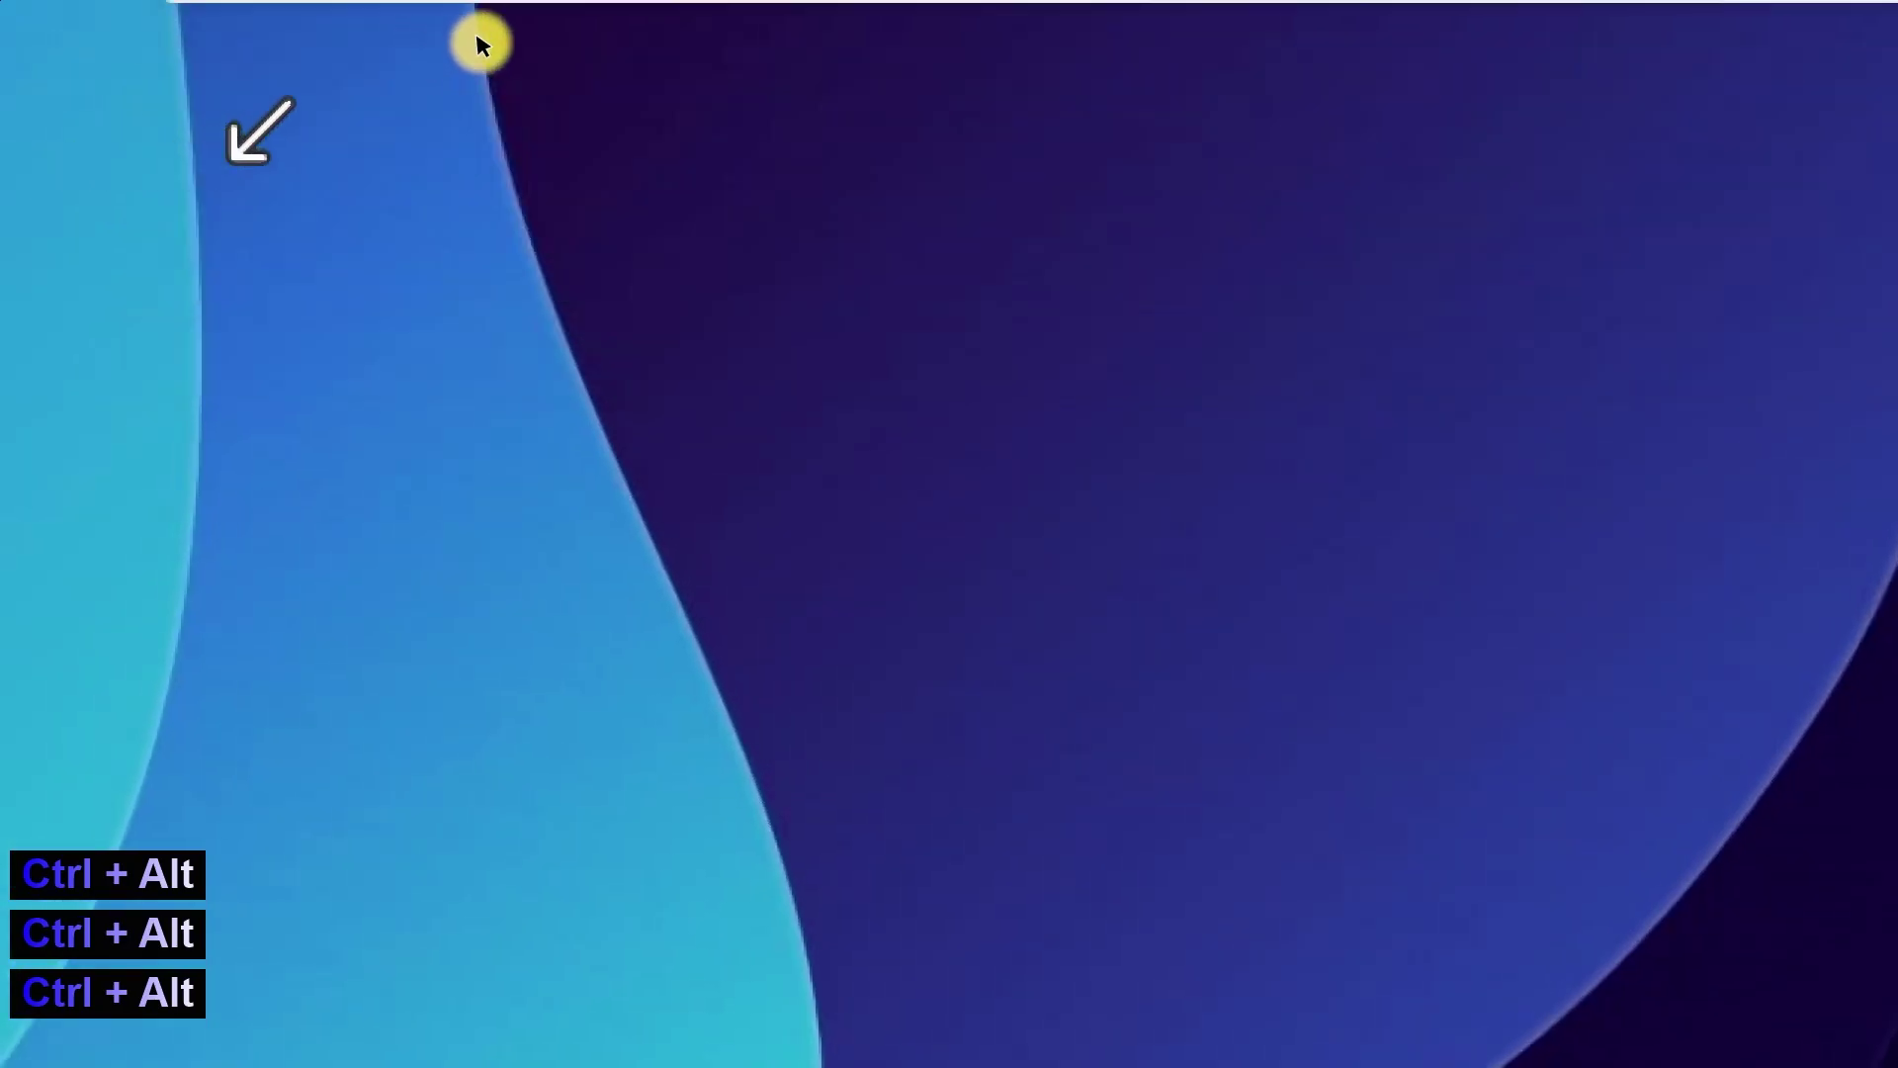
mouse_move(271, 76)
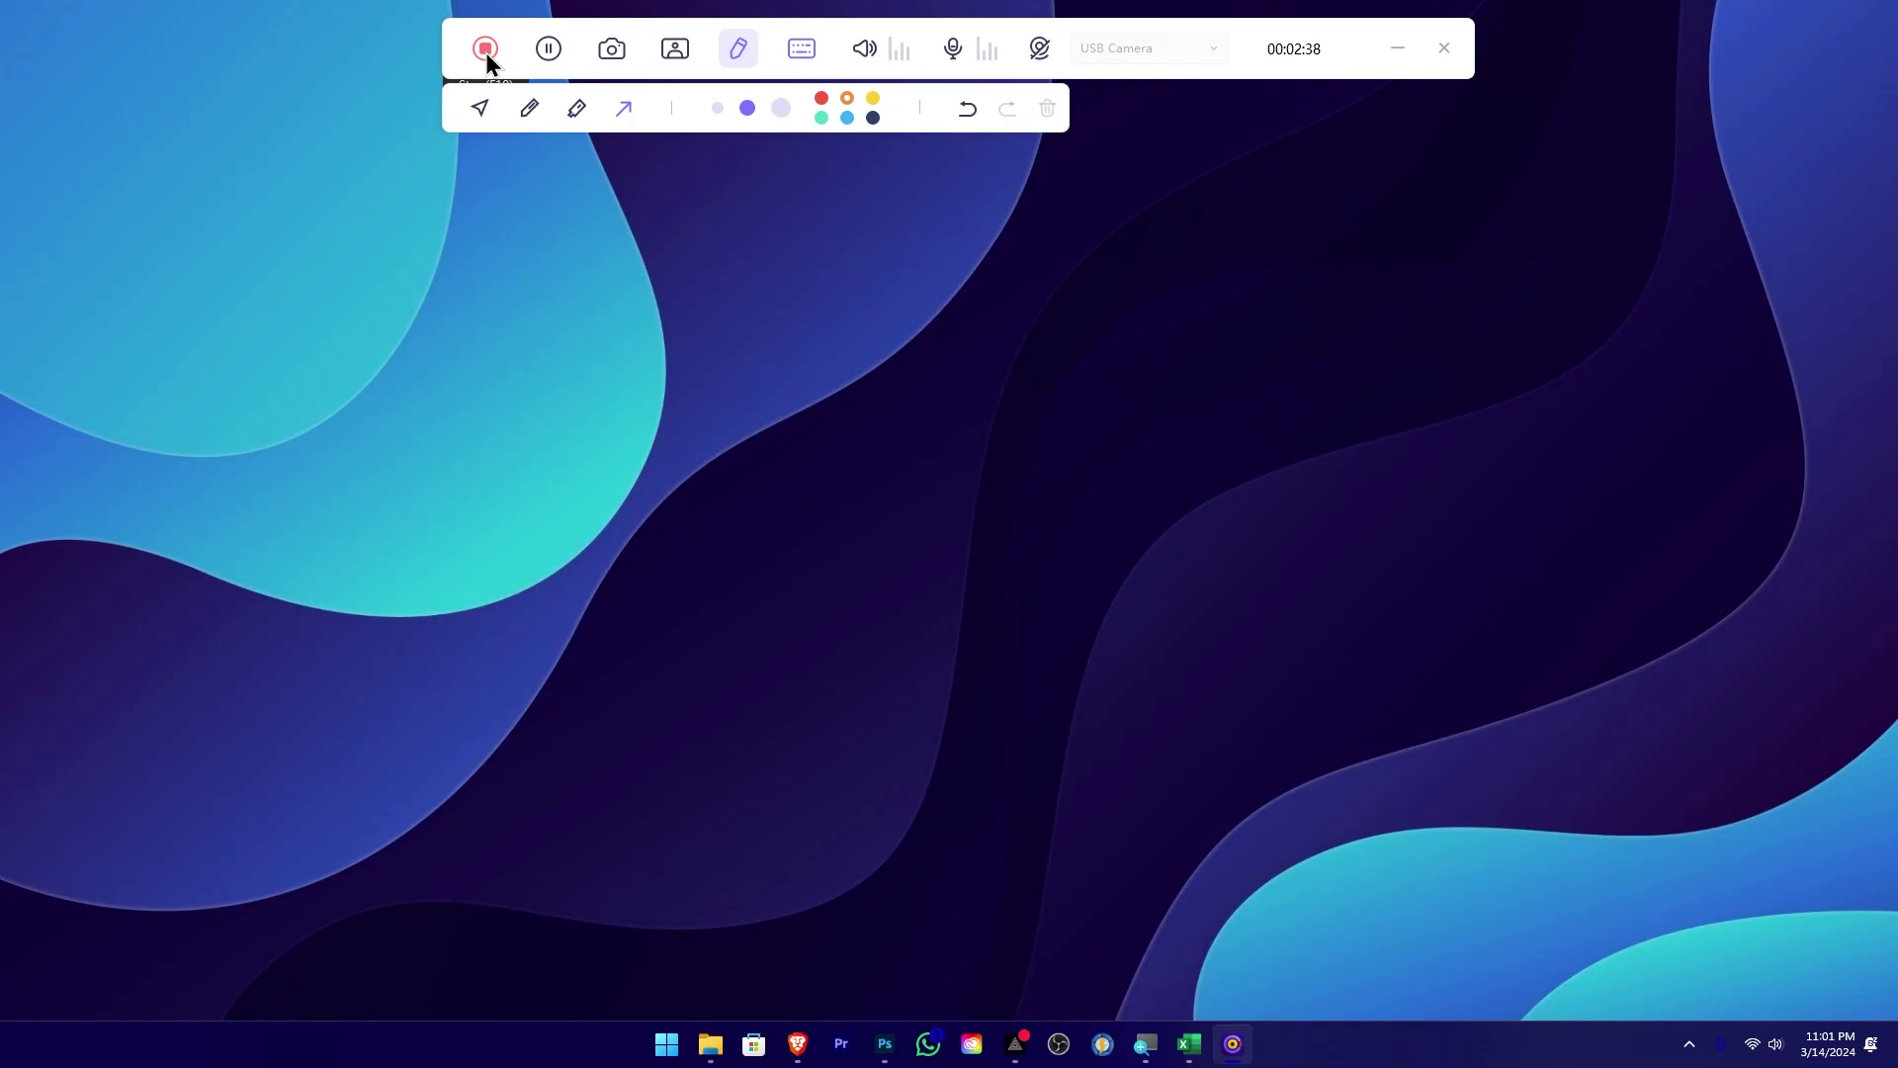
click(283, 148)
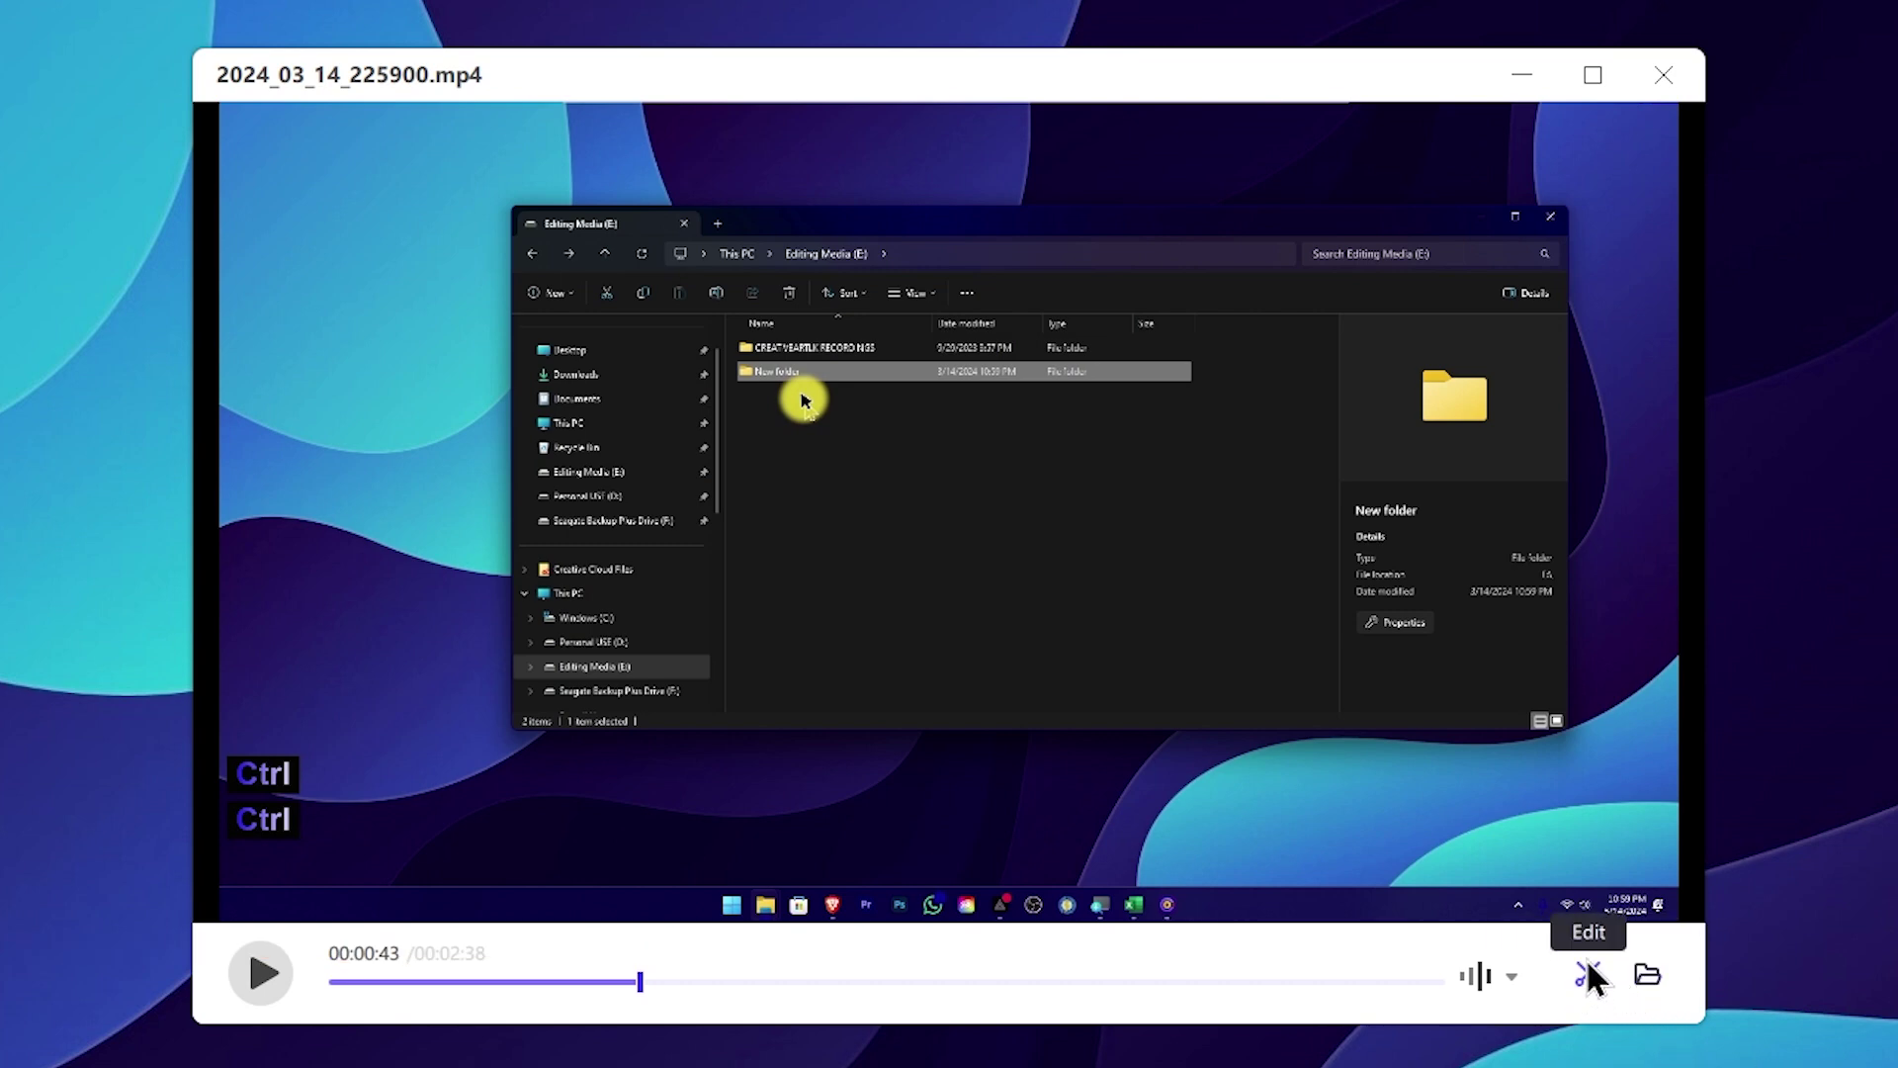
View the recorded video 2024_03_14_225900.mp4 in its output folder, and close the video preview
click(1645, 971)
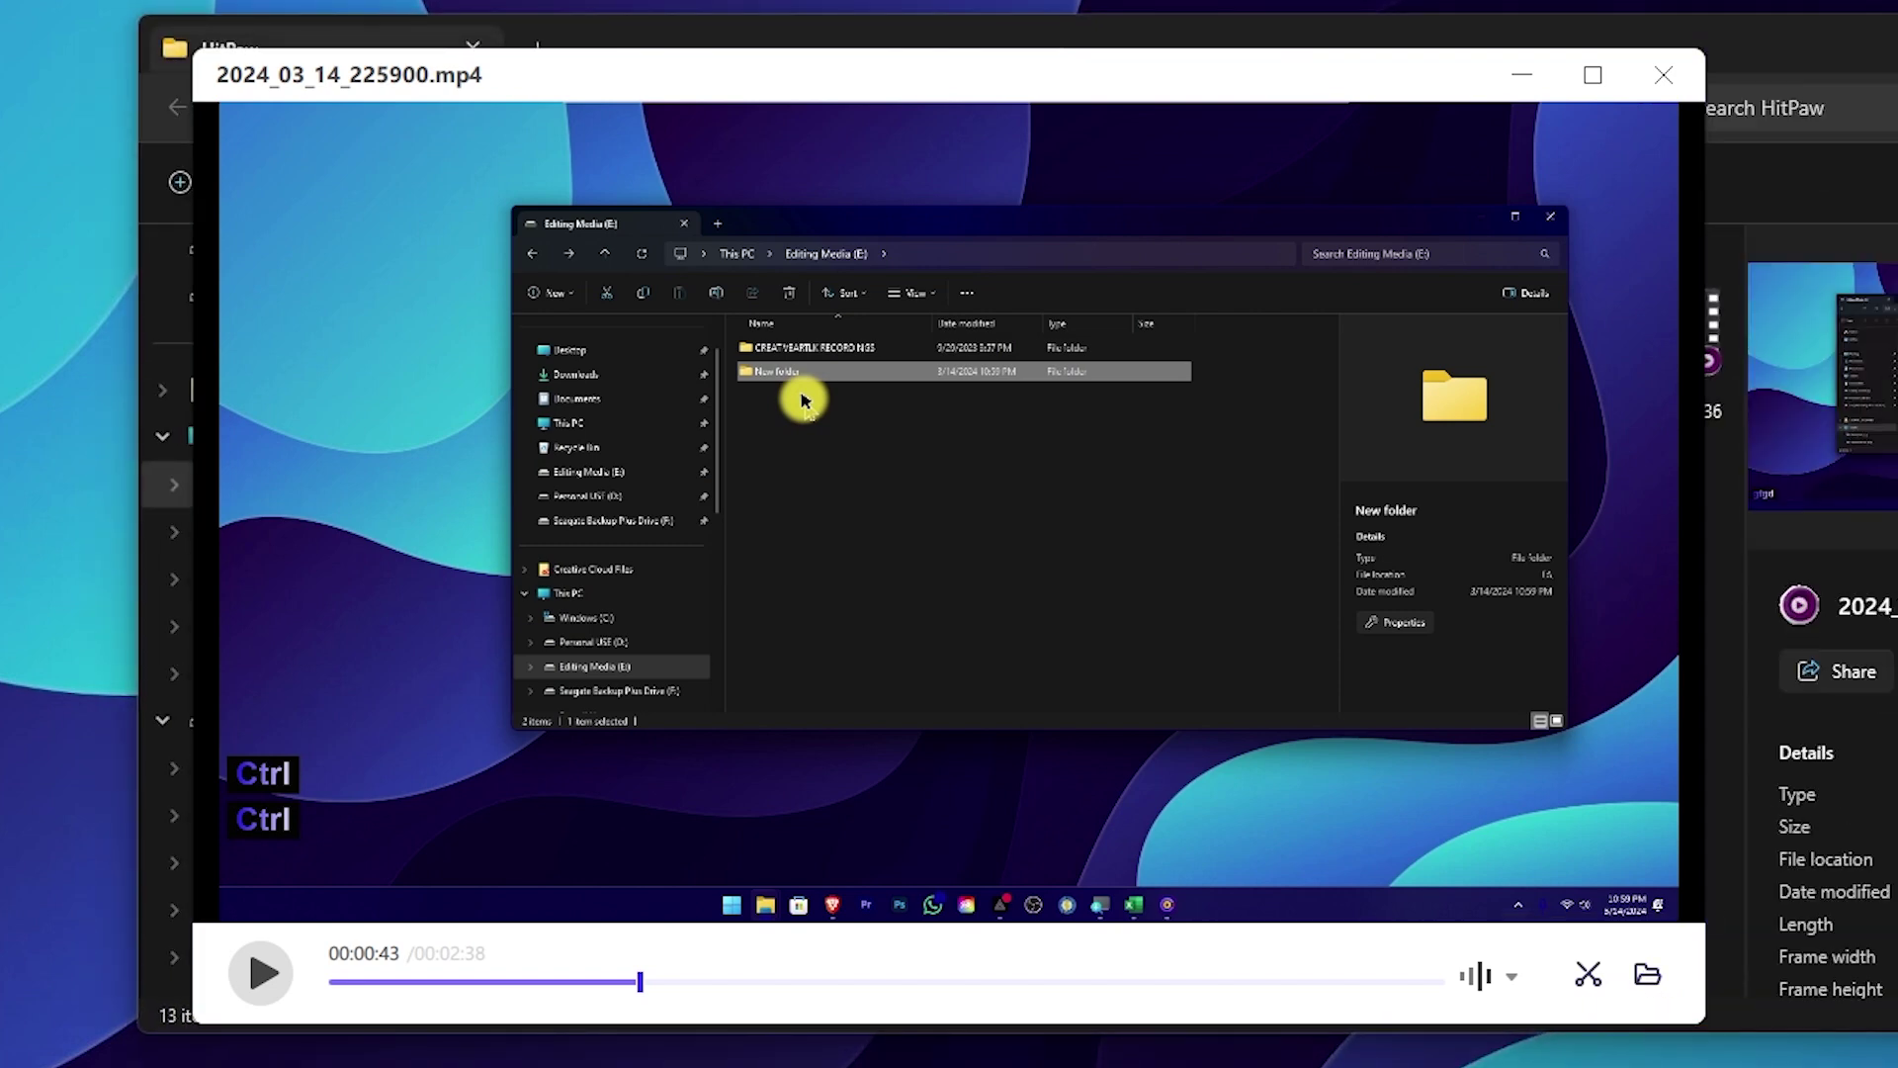
click(1750, 50)
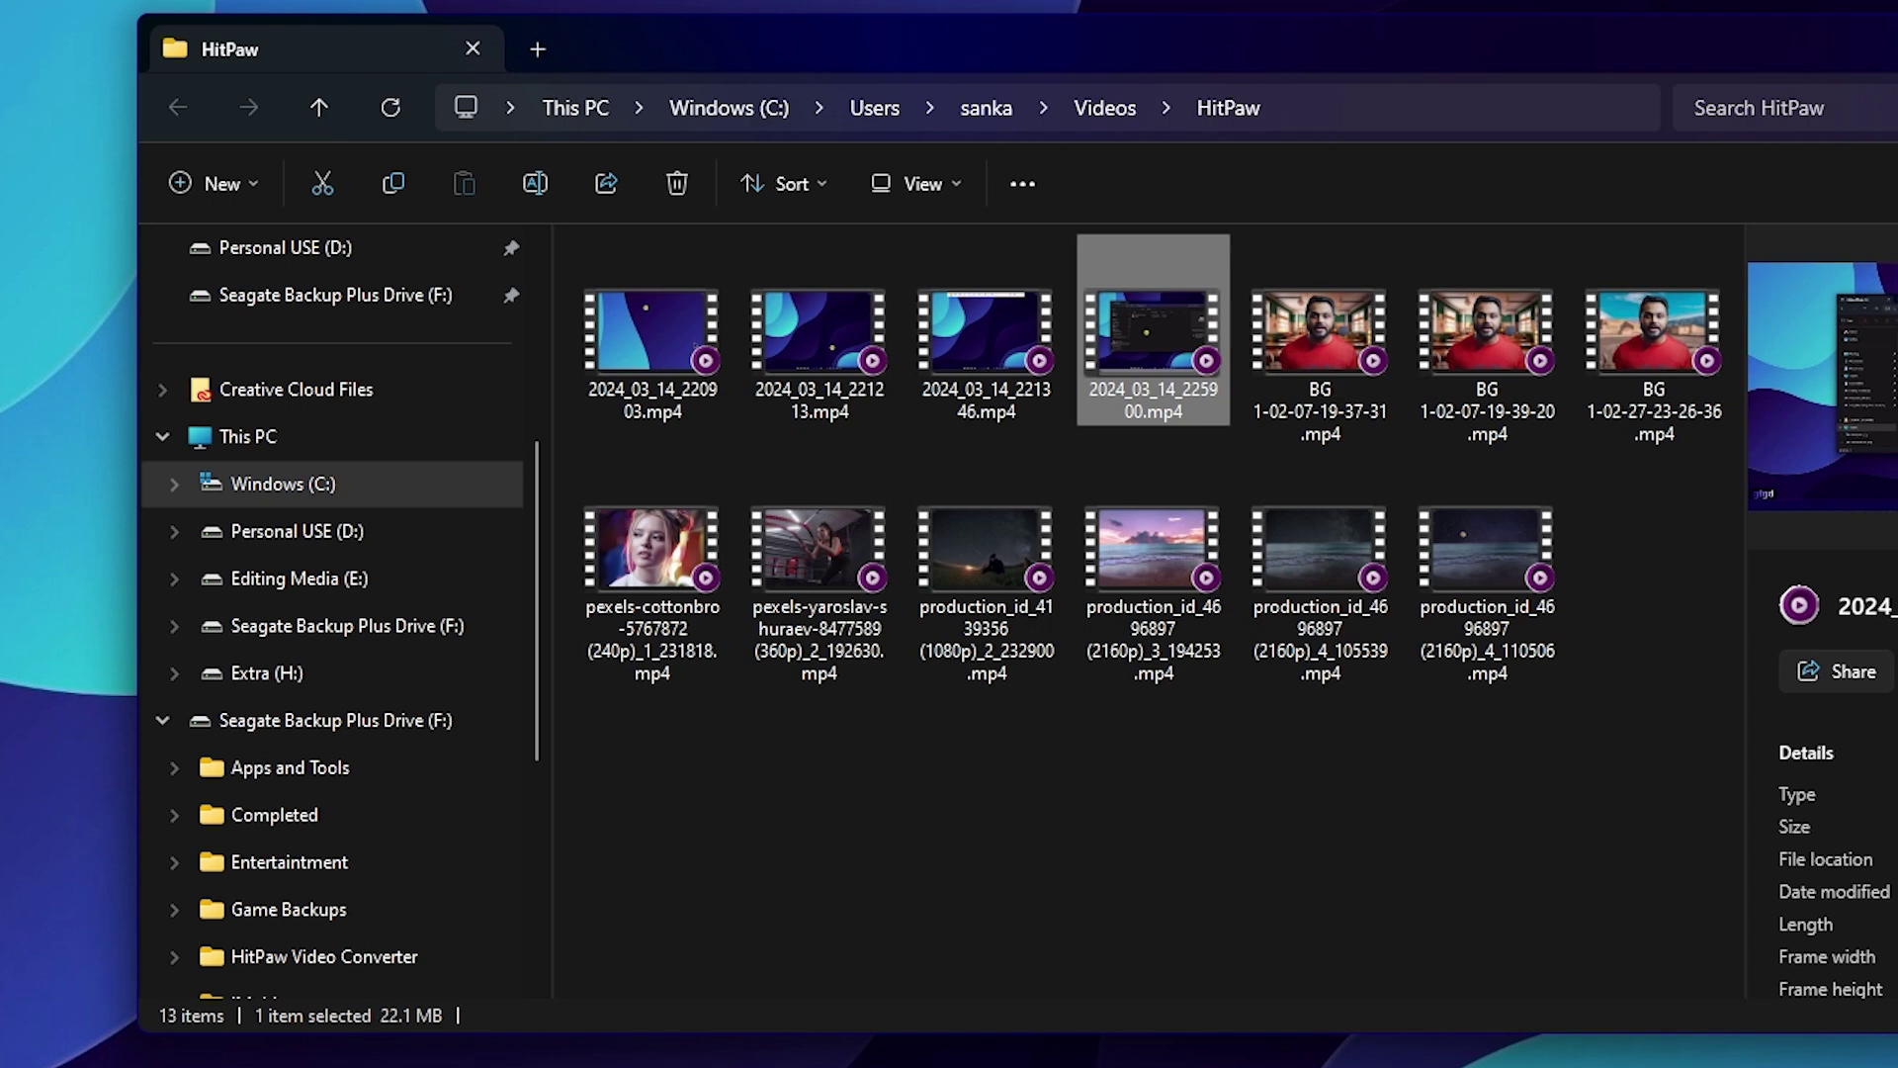
key(Return)
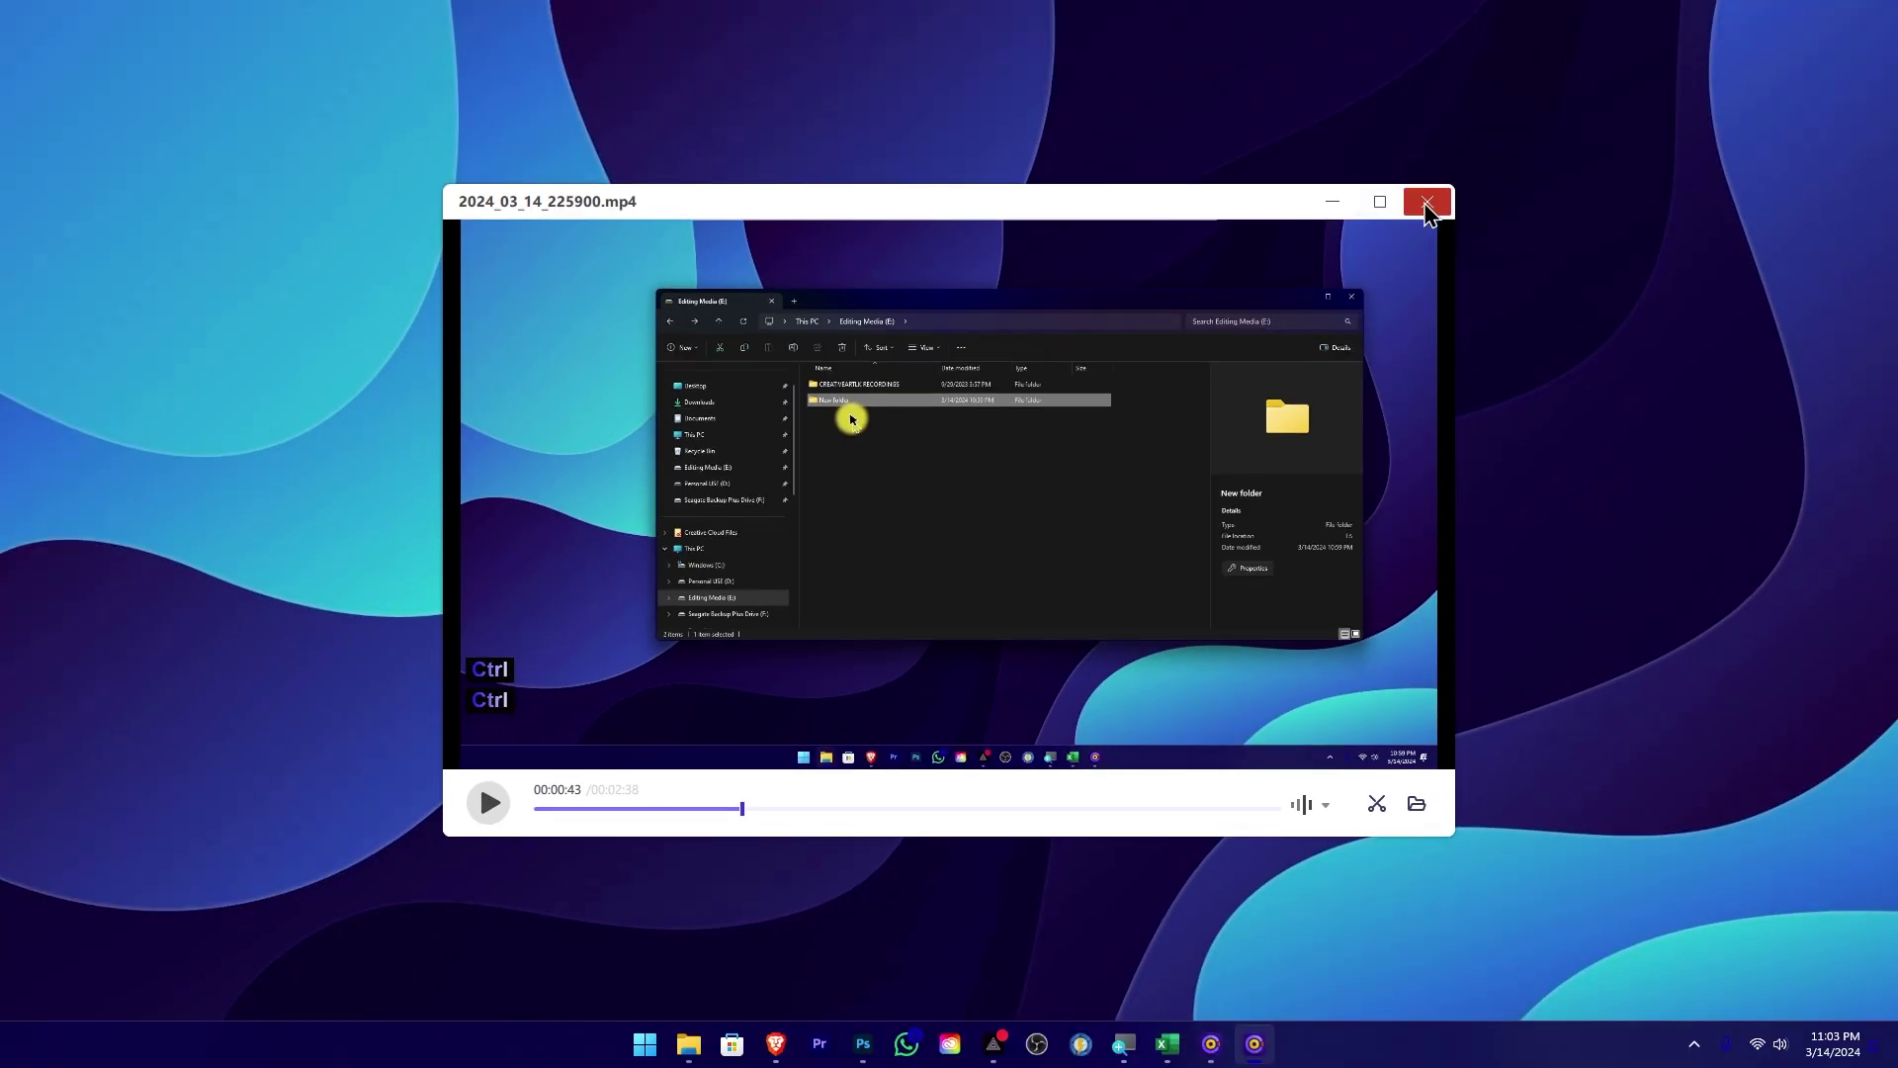
click(1427, 203)
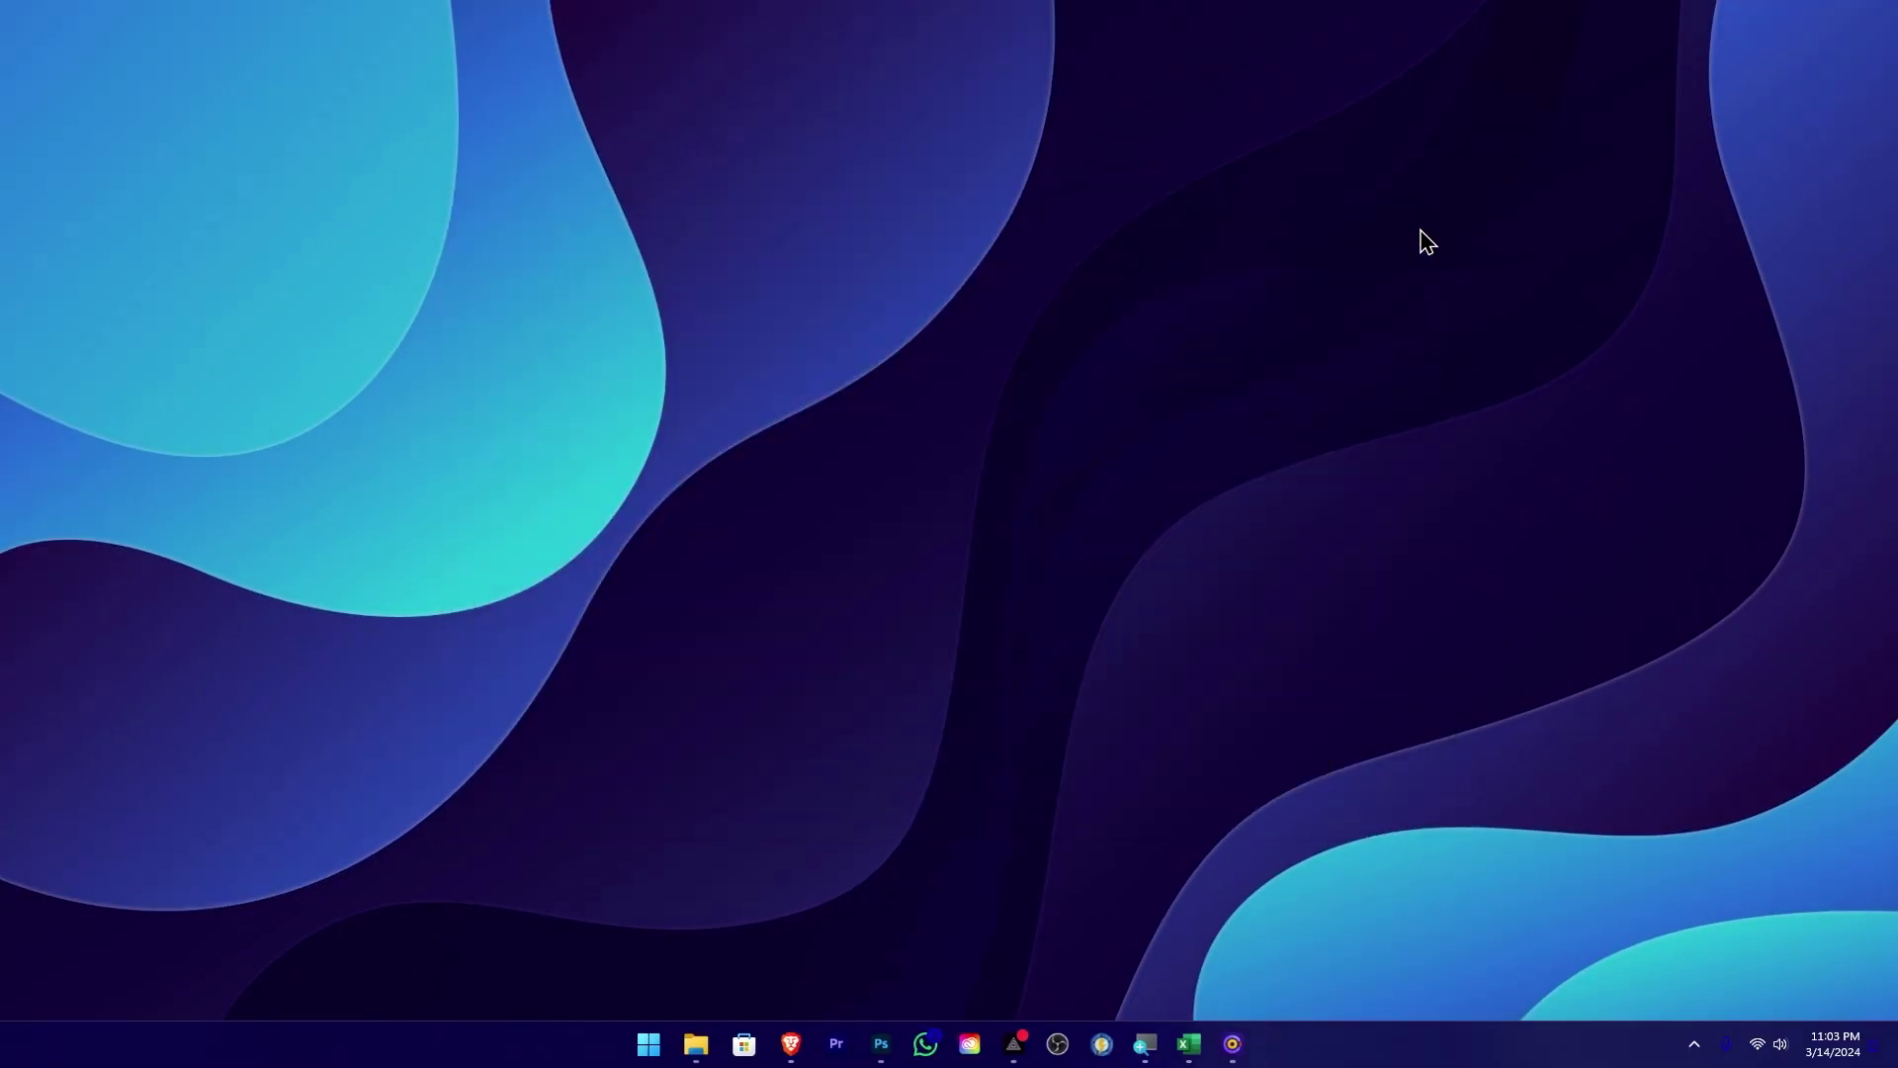
Close the recording toolbar and open the history of recorded videos
click(1233, 1044)
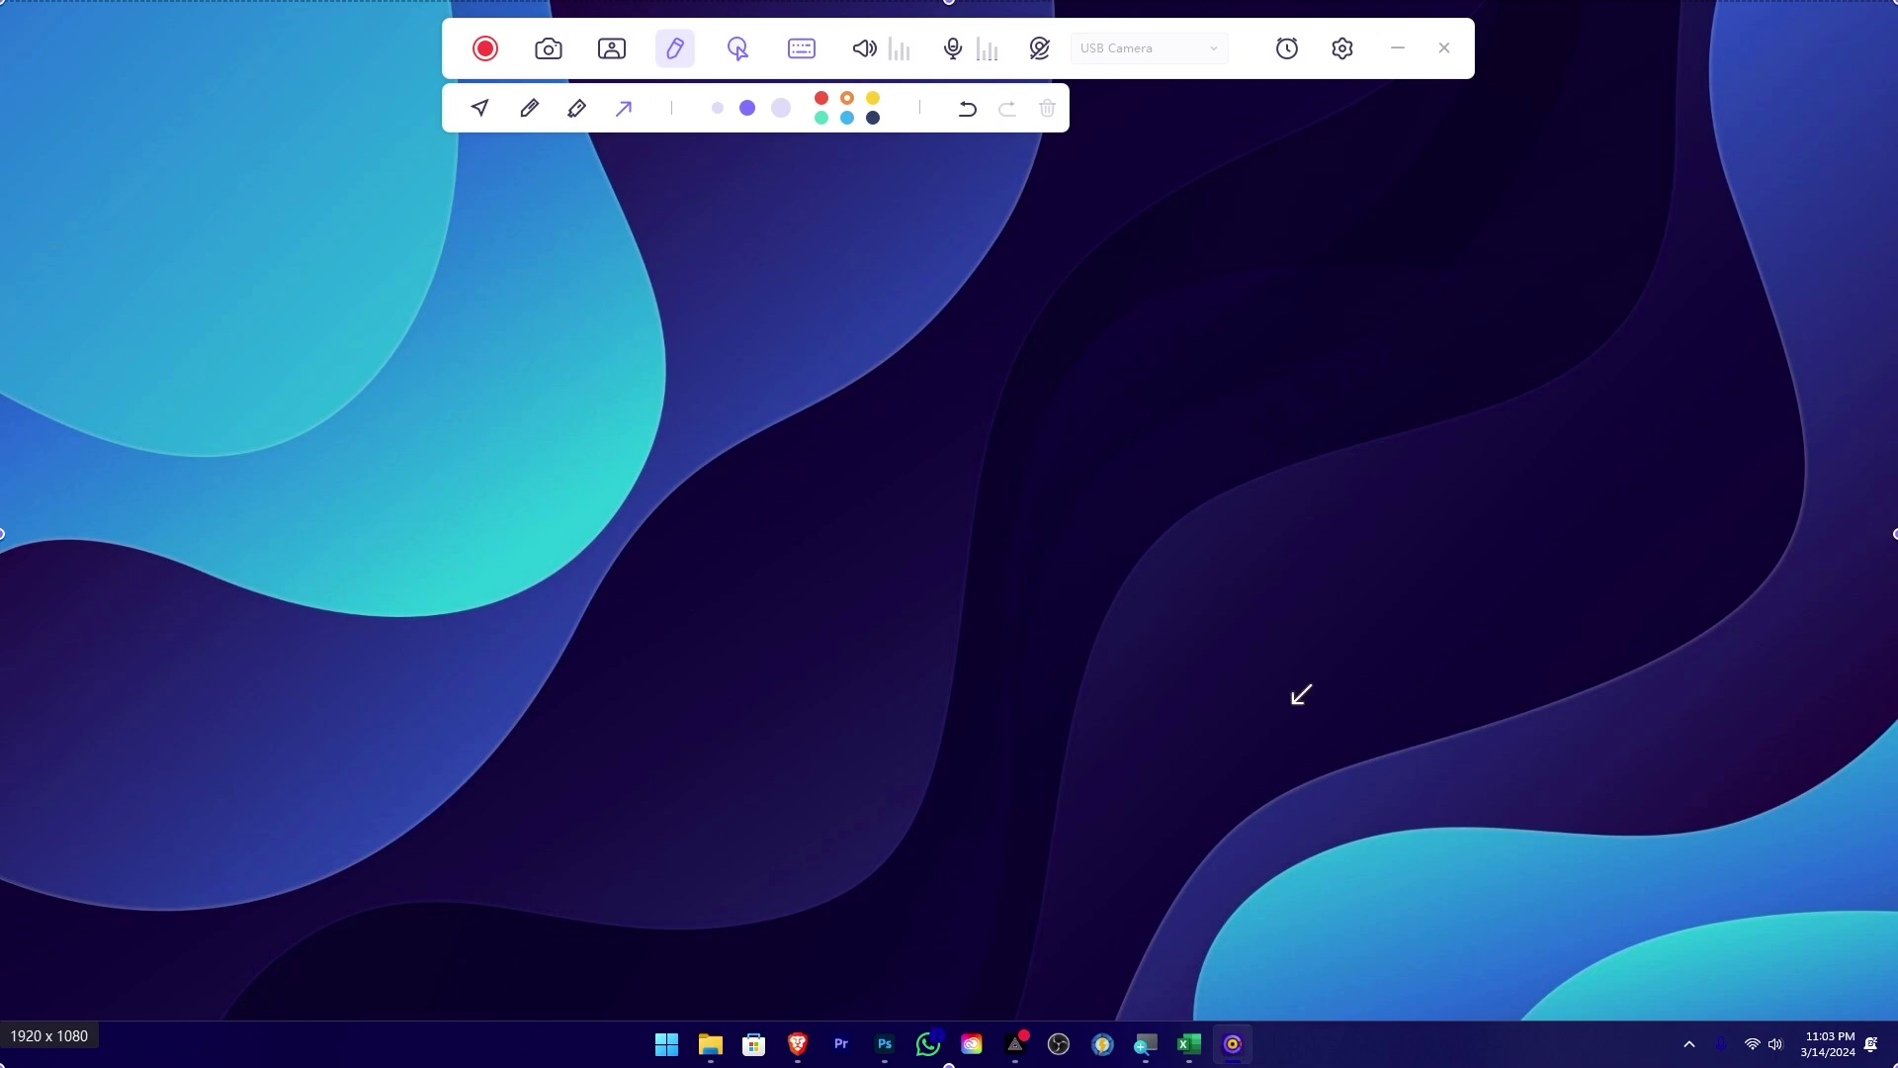
click(1444, 50)
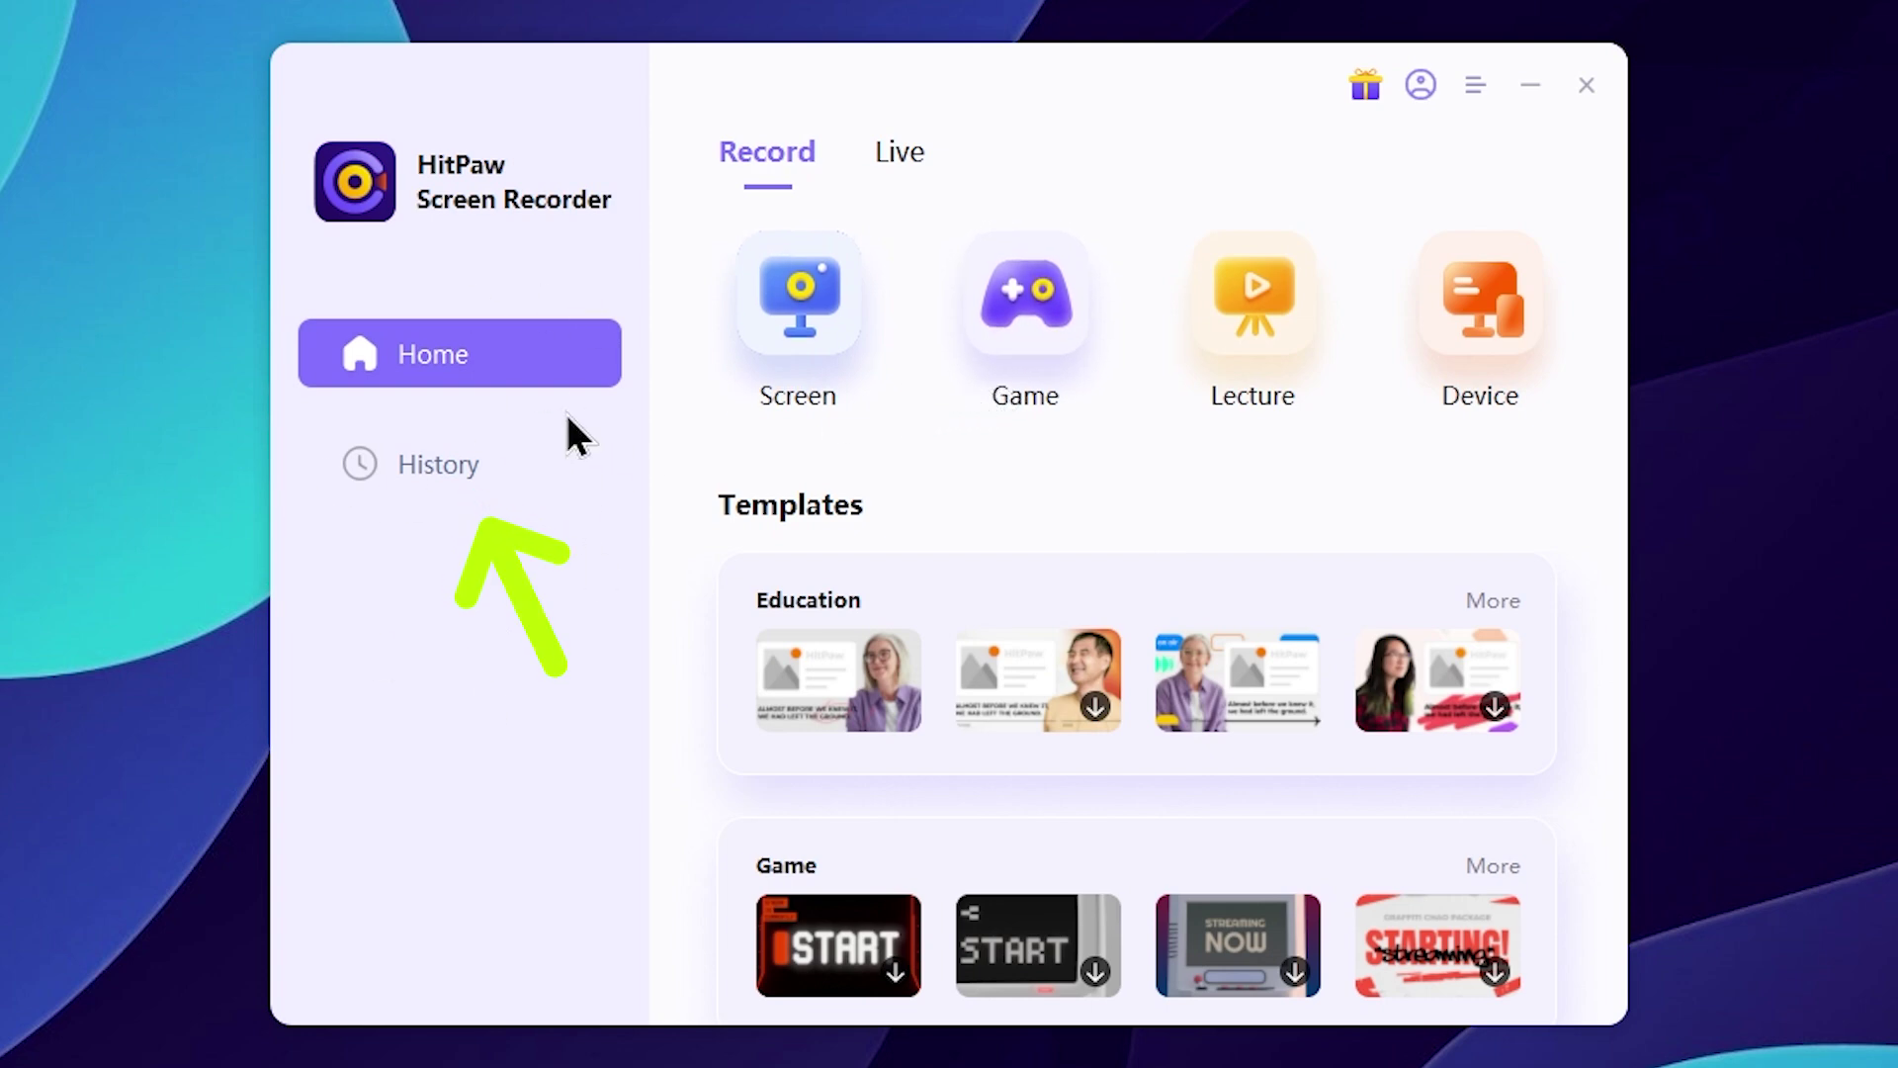
click(449, 480)
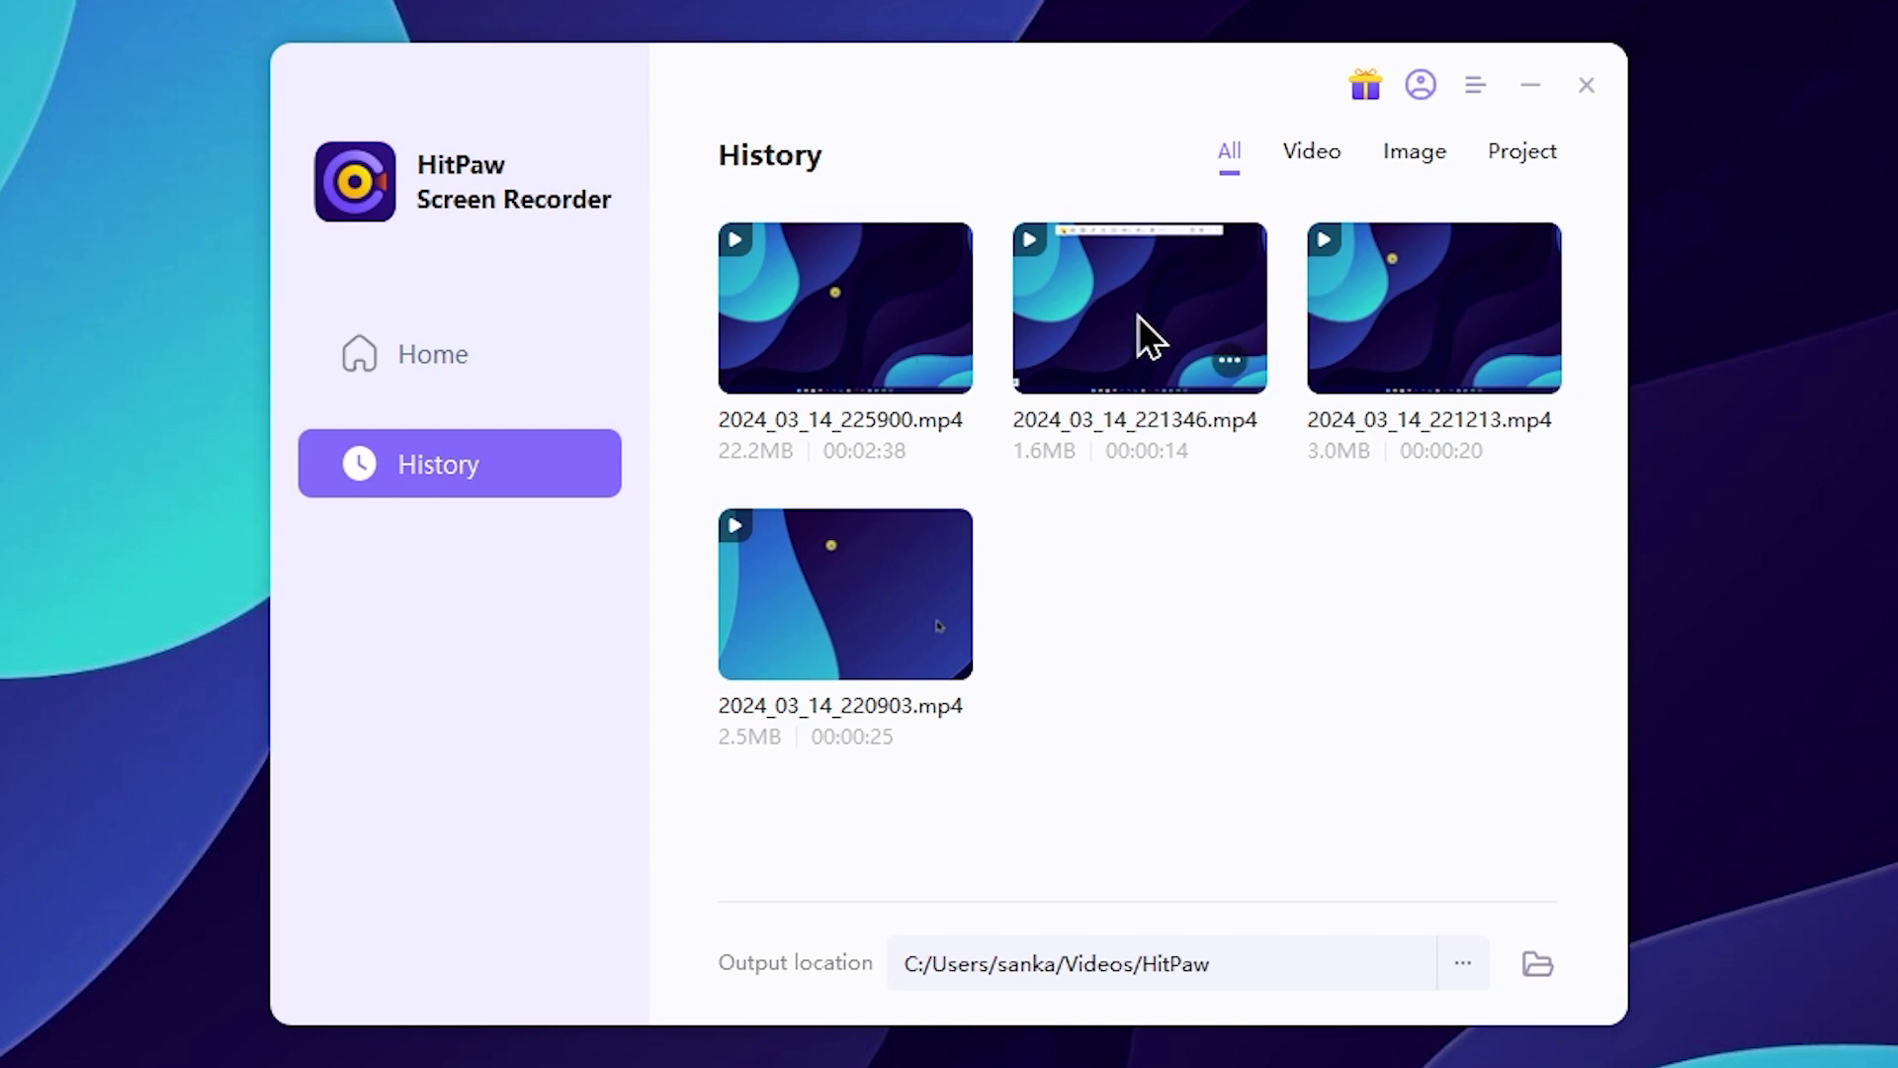
Open the recording 2024_03_14_225900.mp4 from the history for editing, and minimize the recorder's main window
click(907, 382)
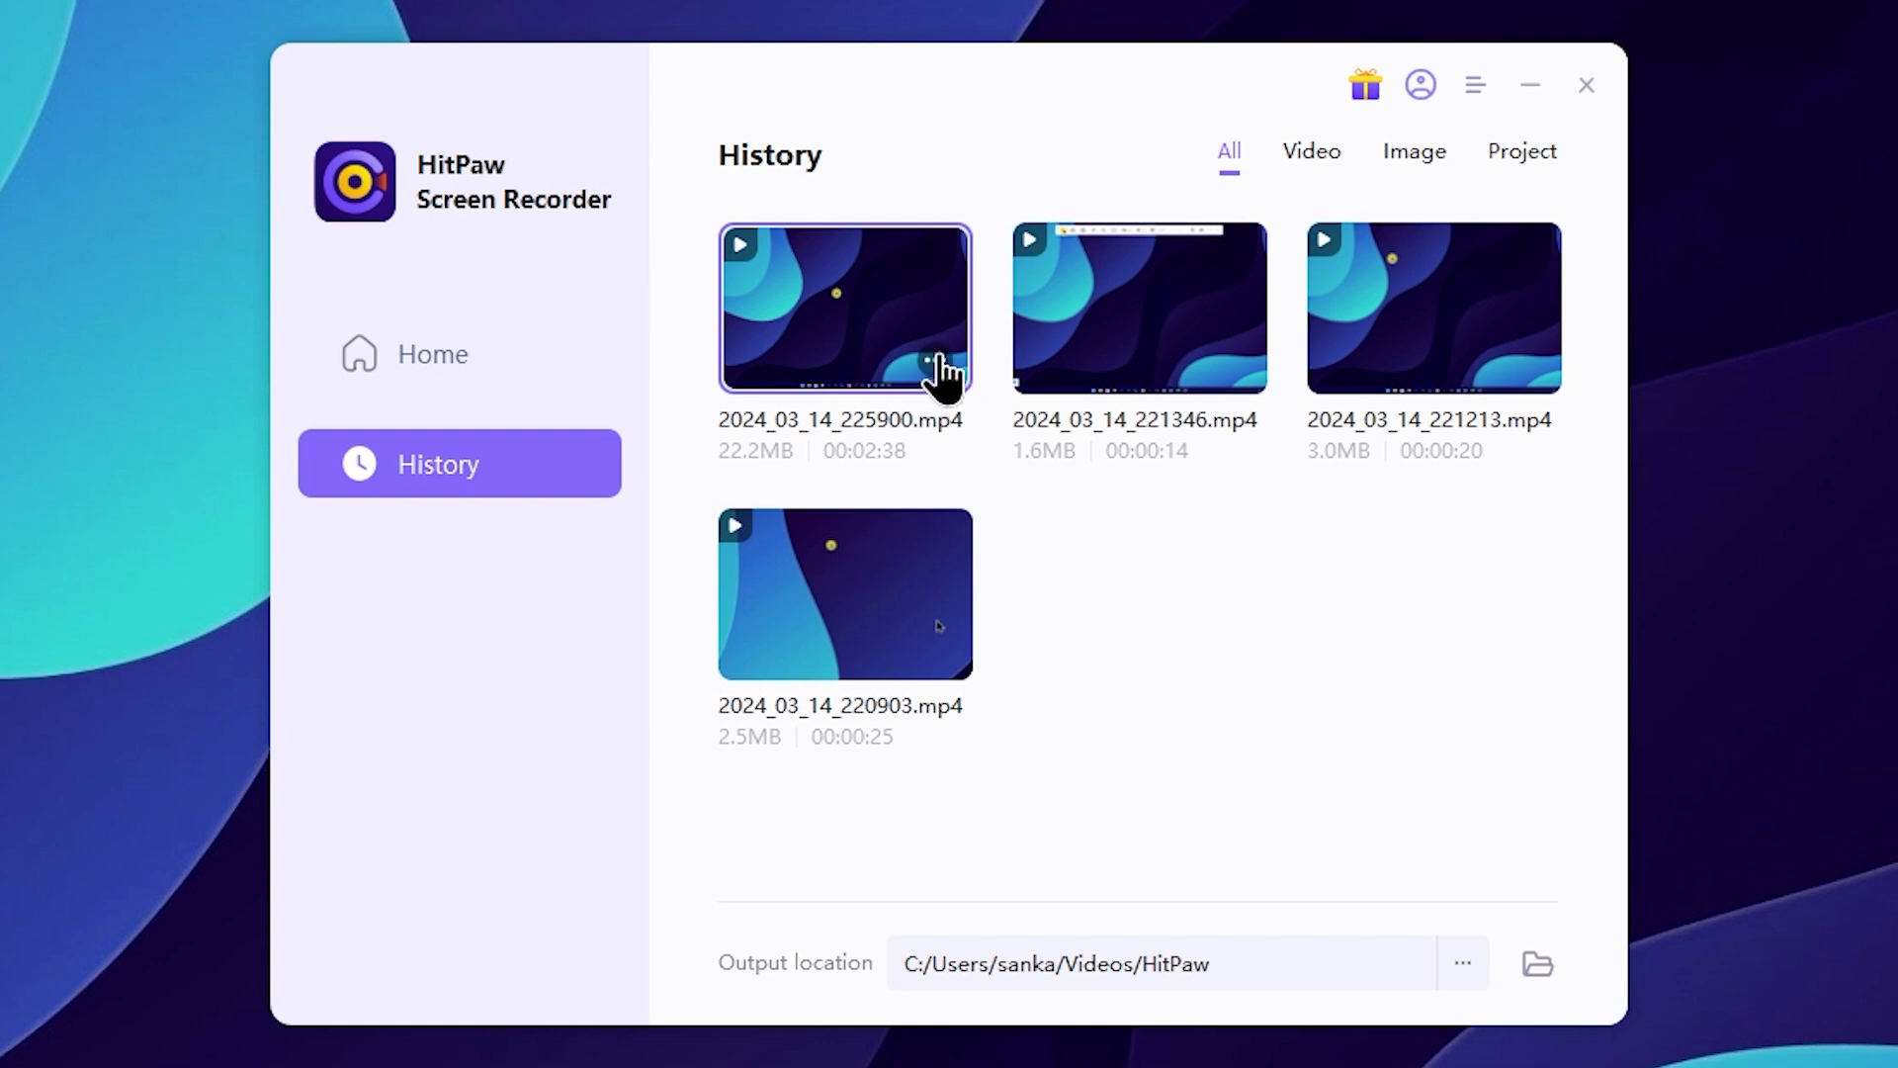
click(936, 361)
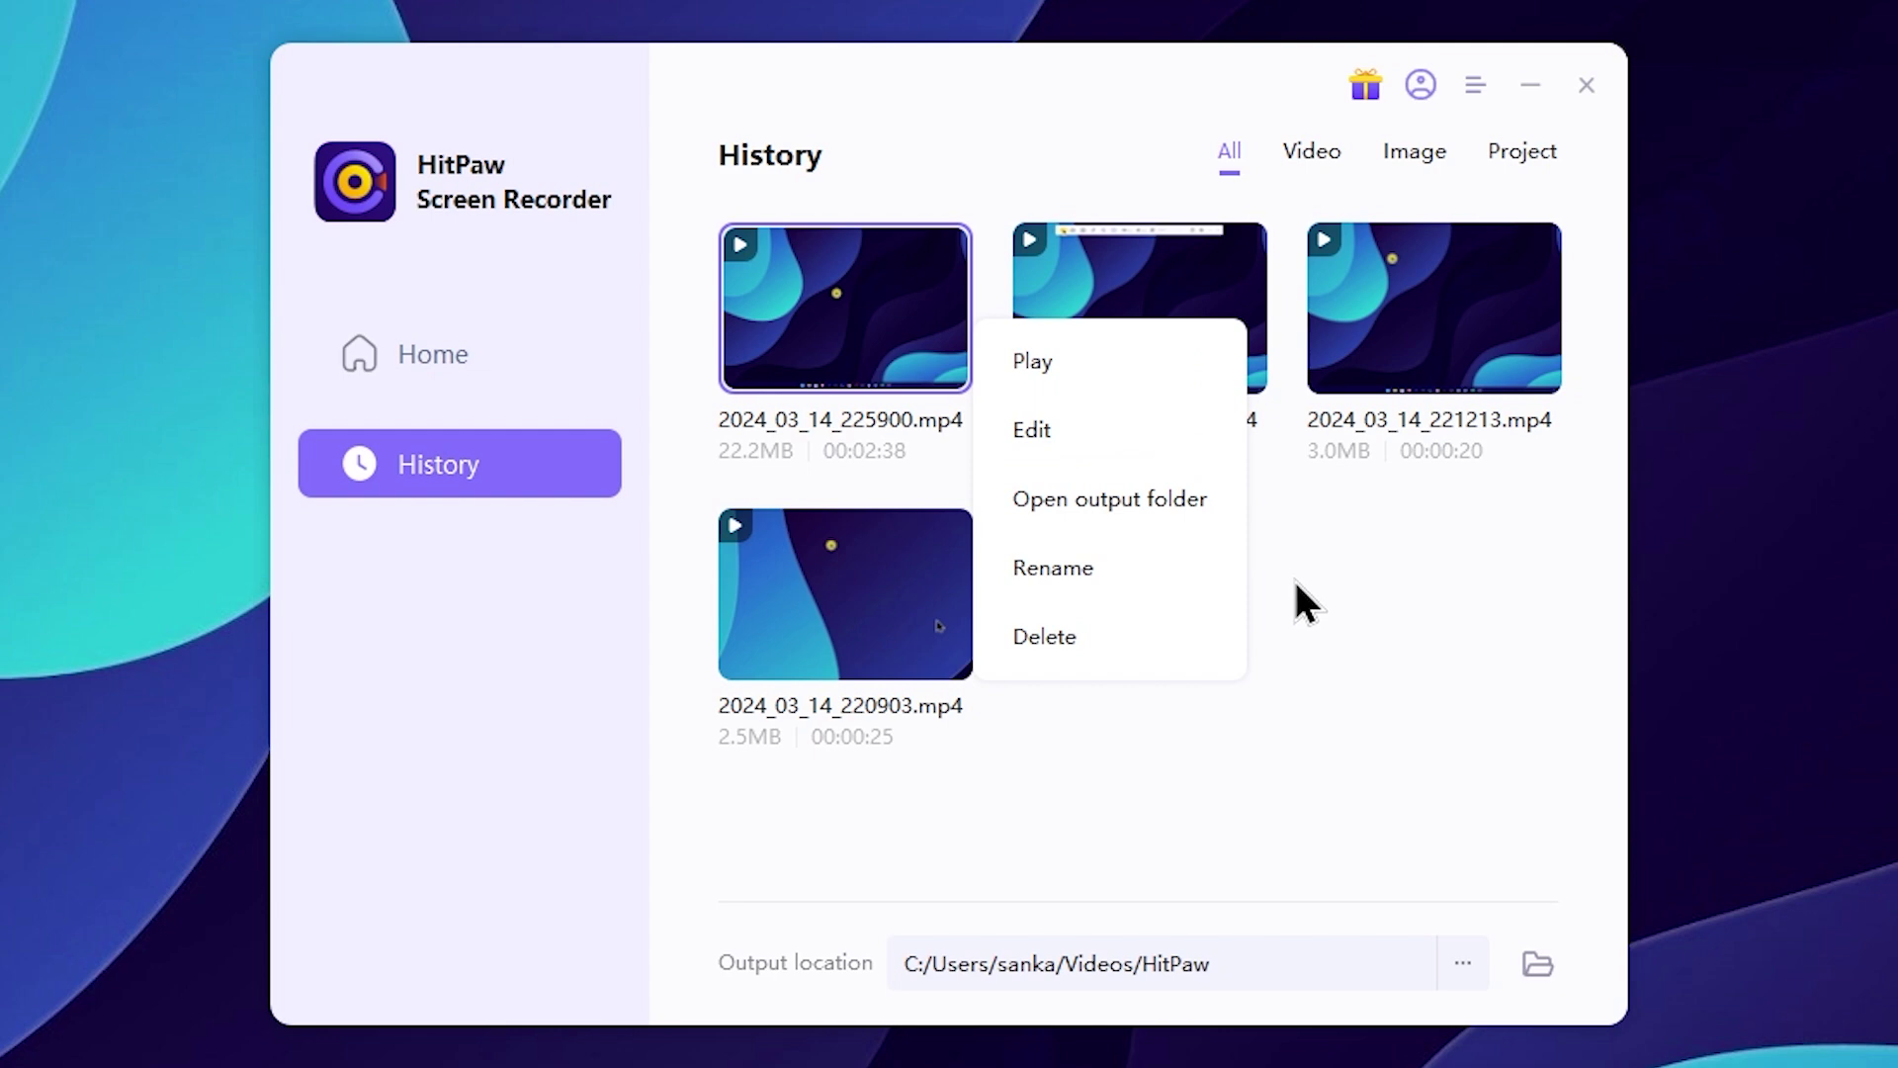
click(1034, 430)
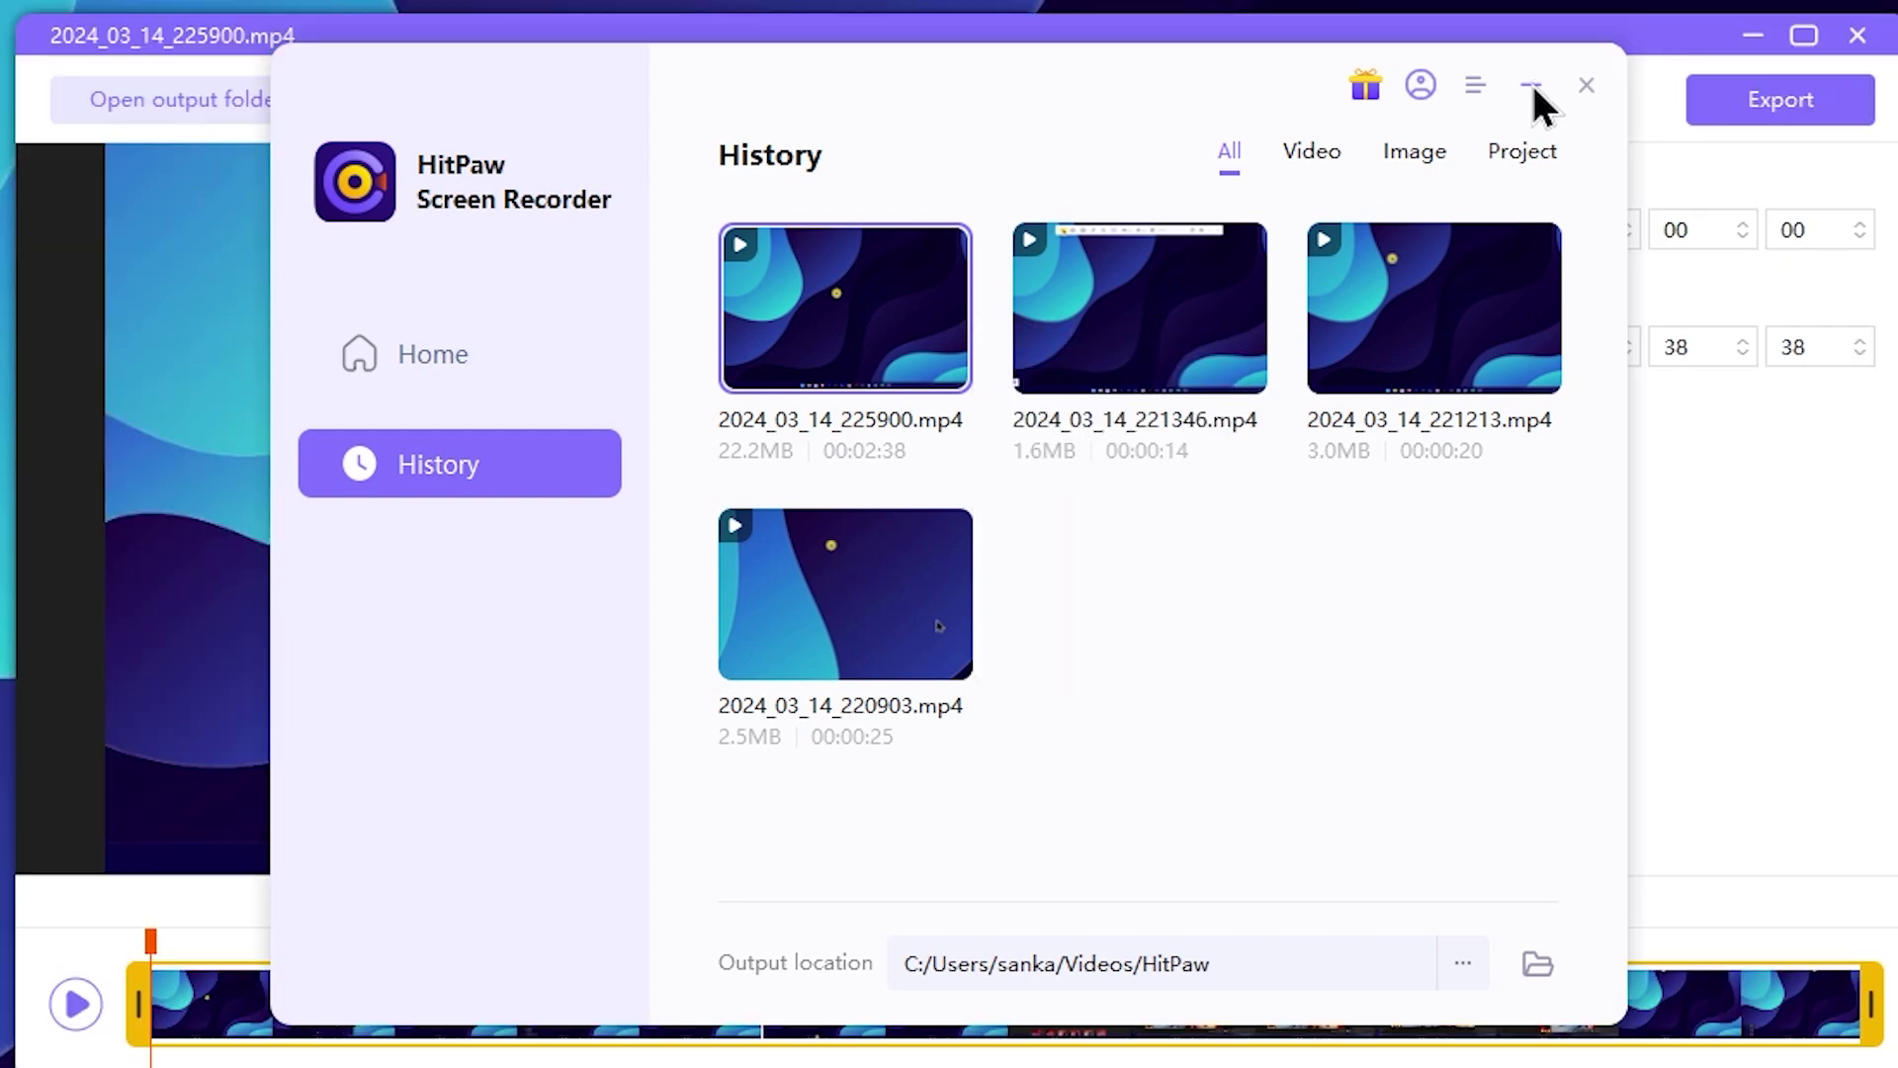
click(1531, 87)
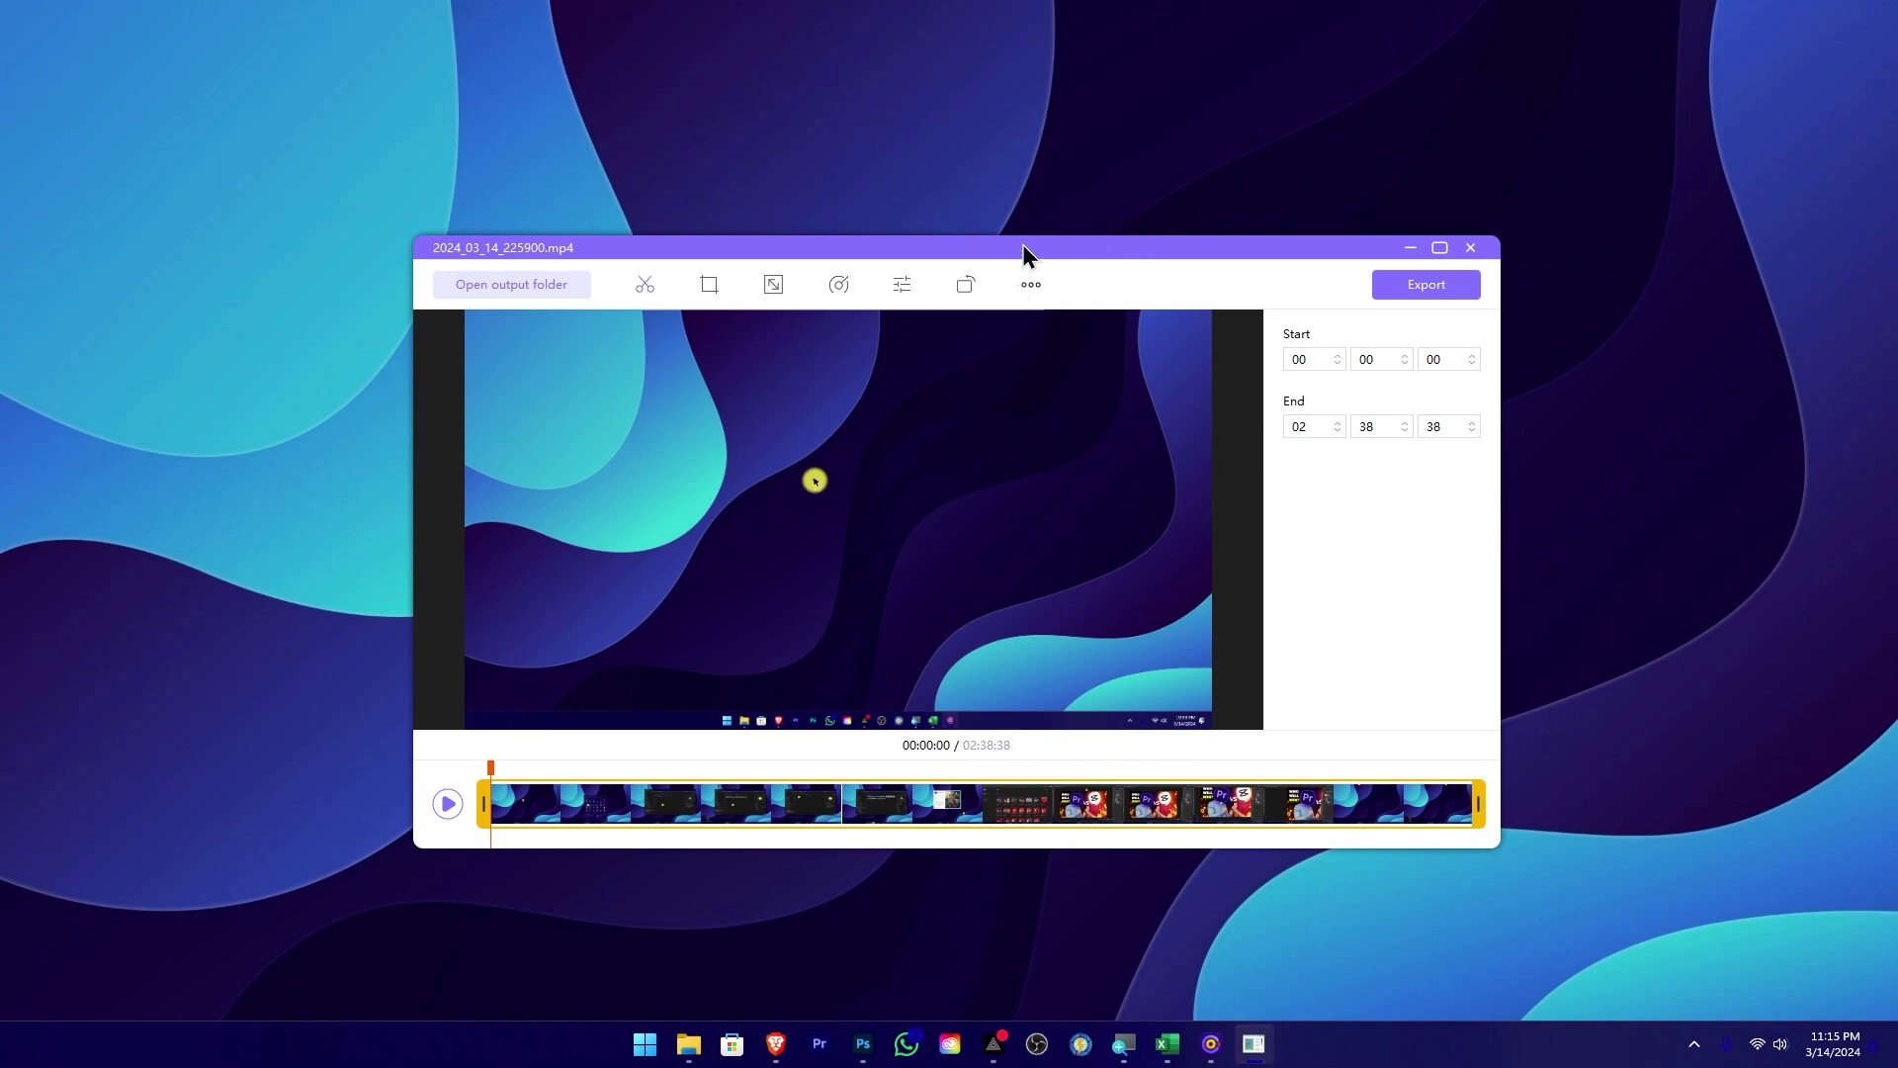
Reposition and enlarge the video editor window so it fills most of the desktop without maximizing it
drag(1040, 243, 1102, 204)
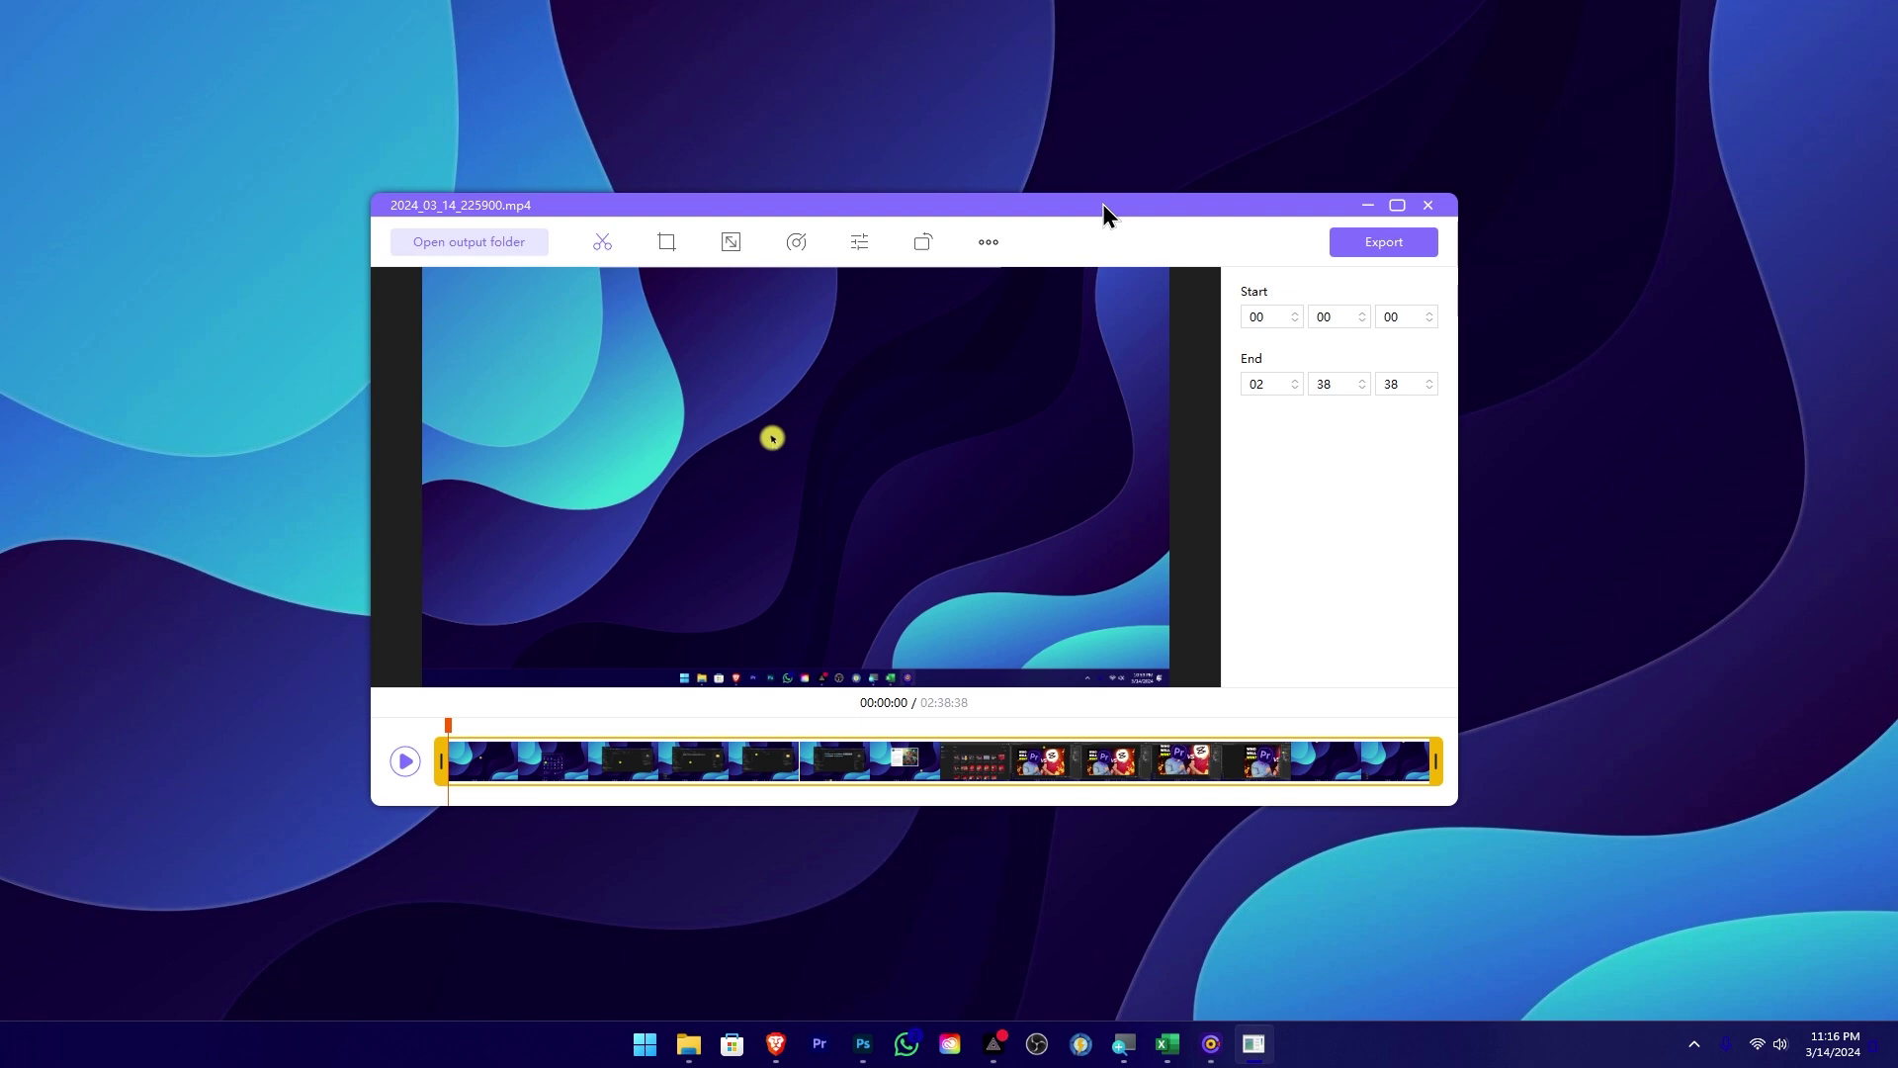
double_click(1101, 203)
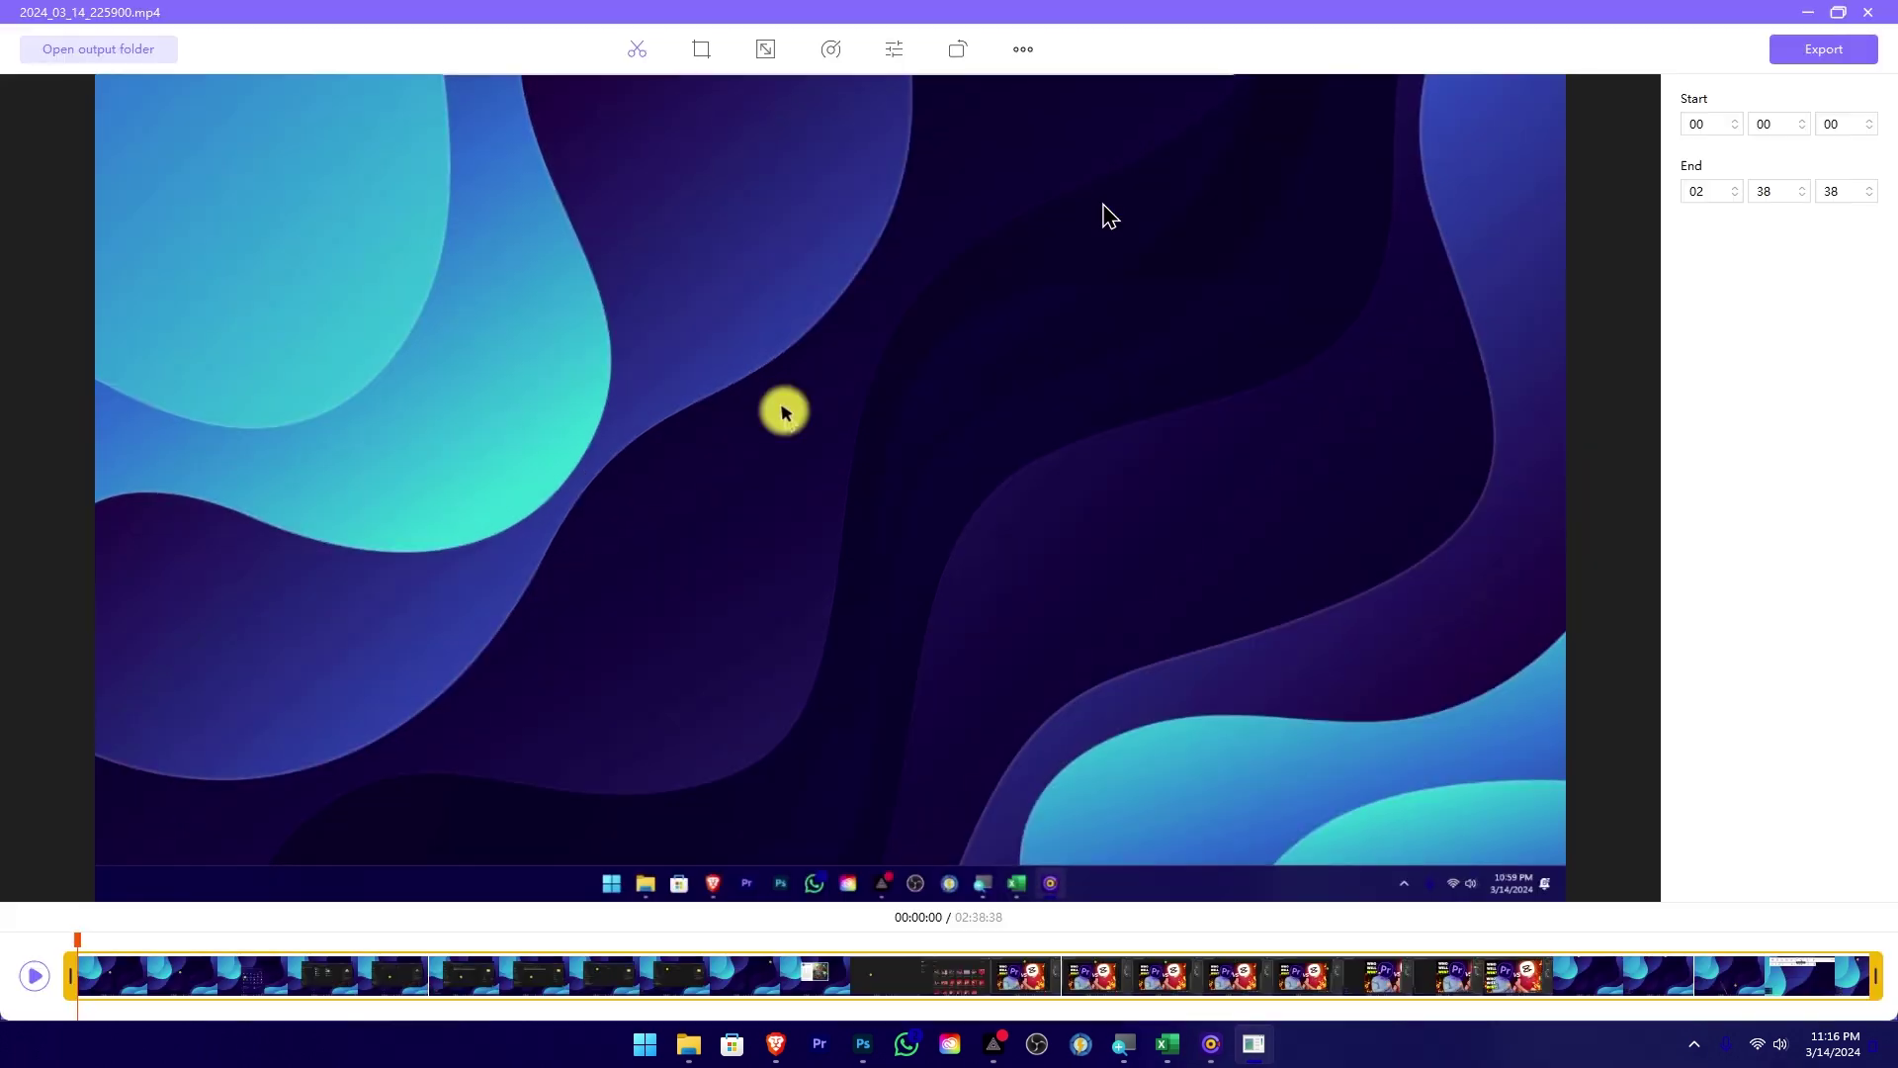
double_click(1084, 12)
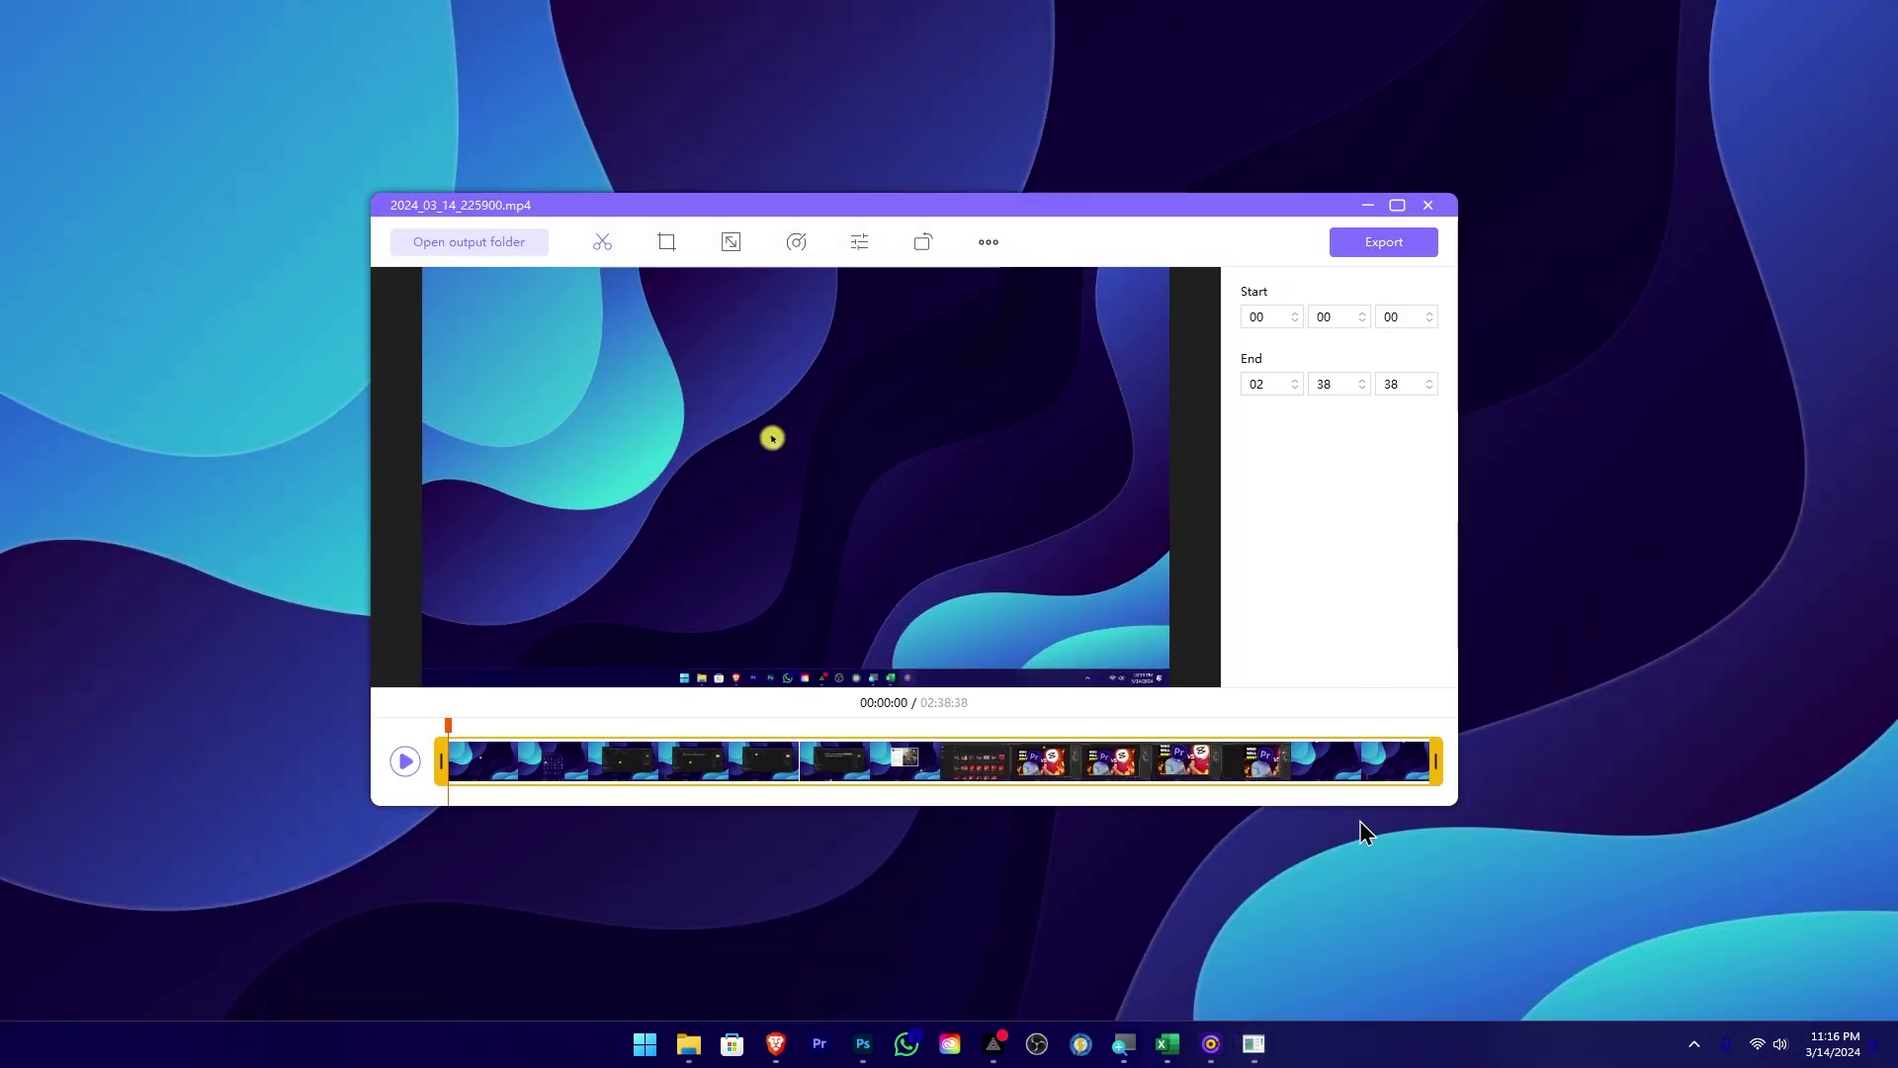
drag(1100, 205, 961, 115)
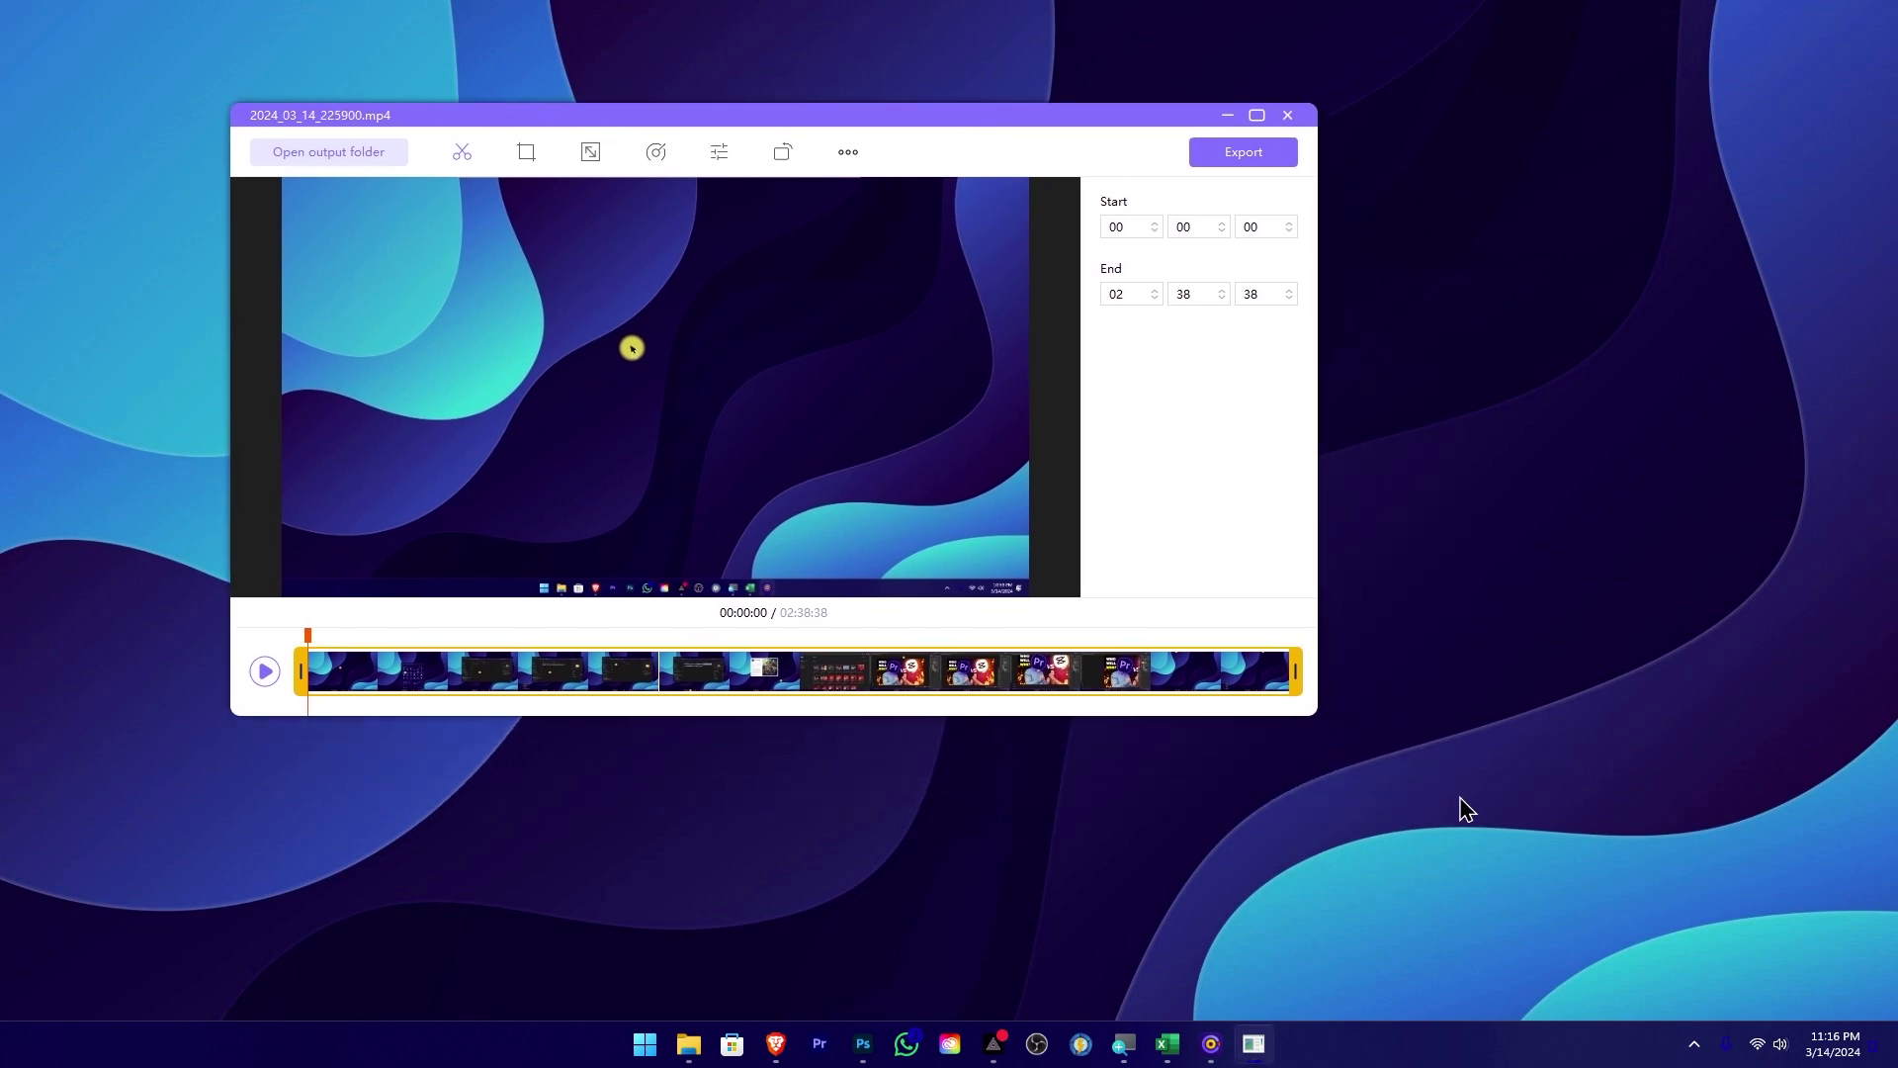
drag(1322, 718, 1644, 941)
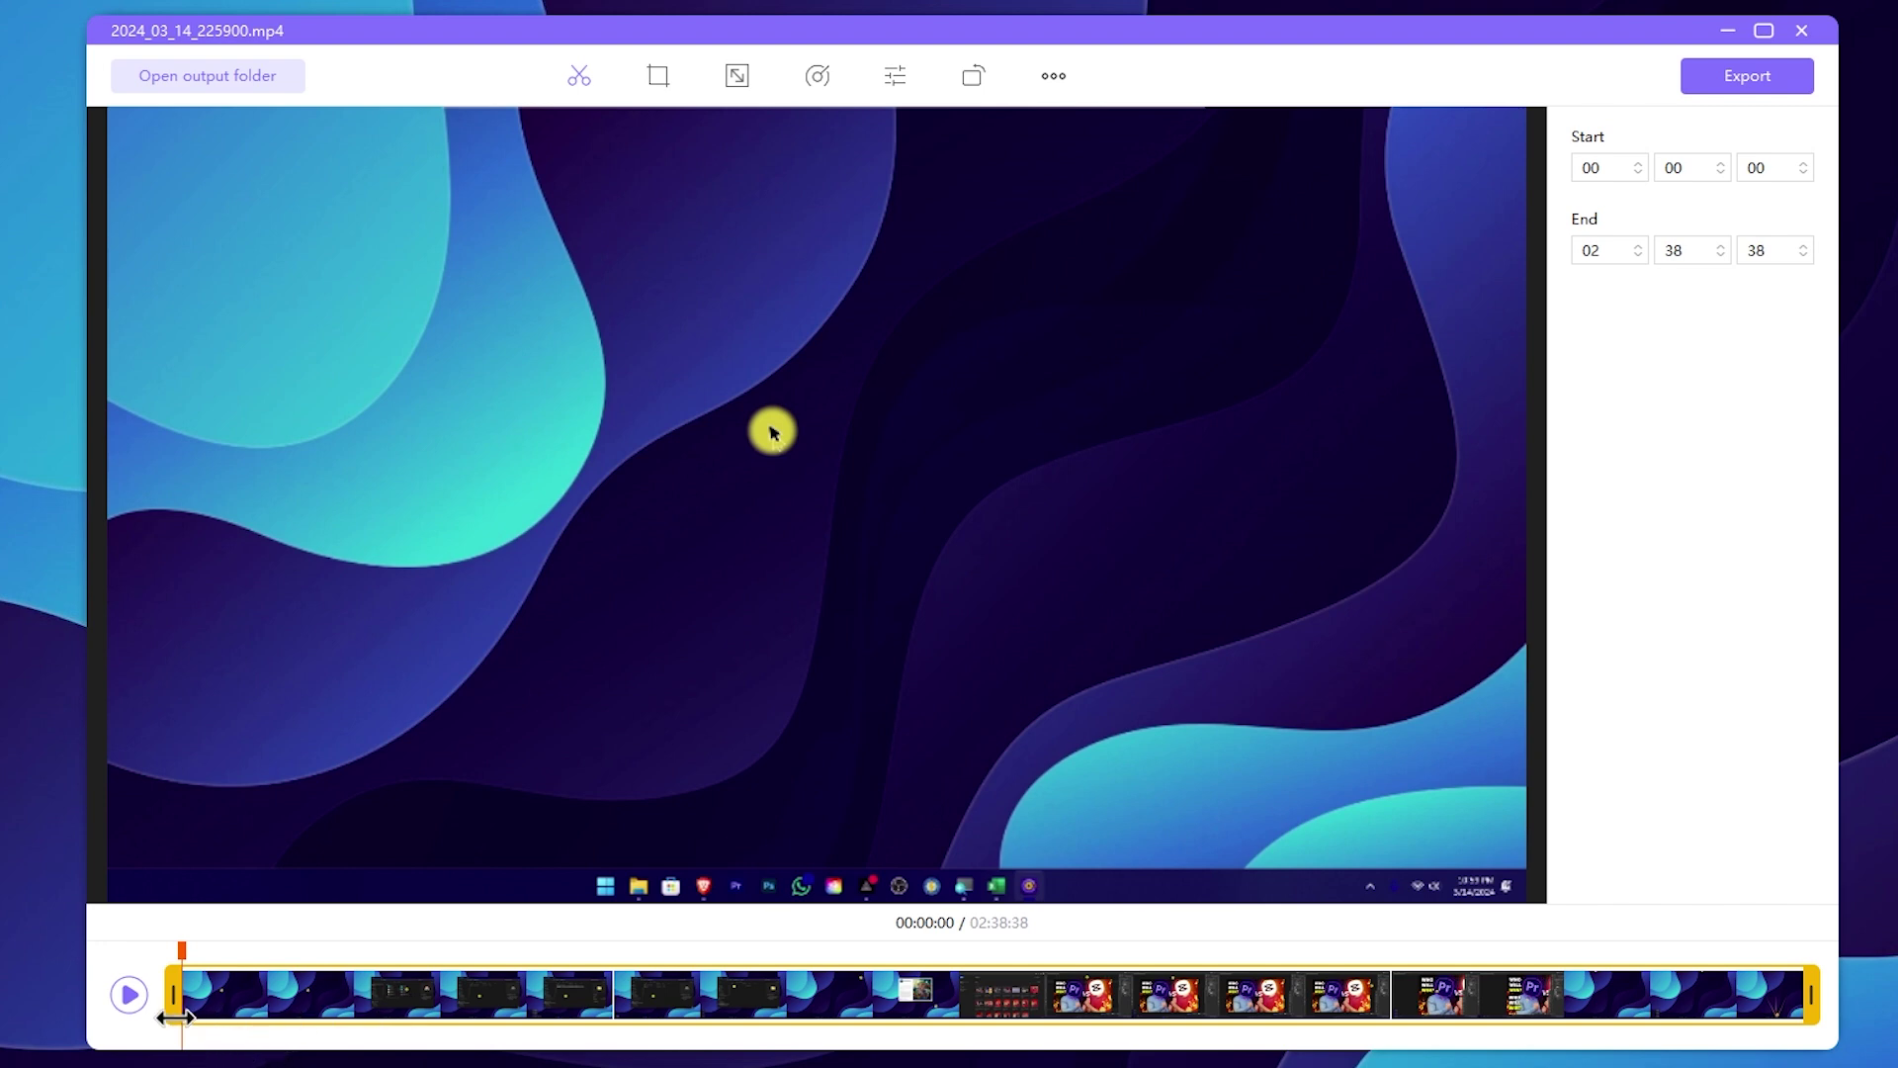
Trim the recording to start at 00:32:26 and end at 02:23:07
drag(175, 1019, 504, 1021)
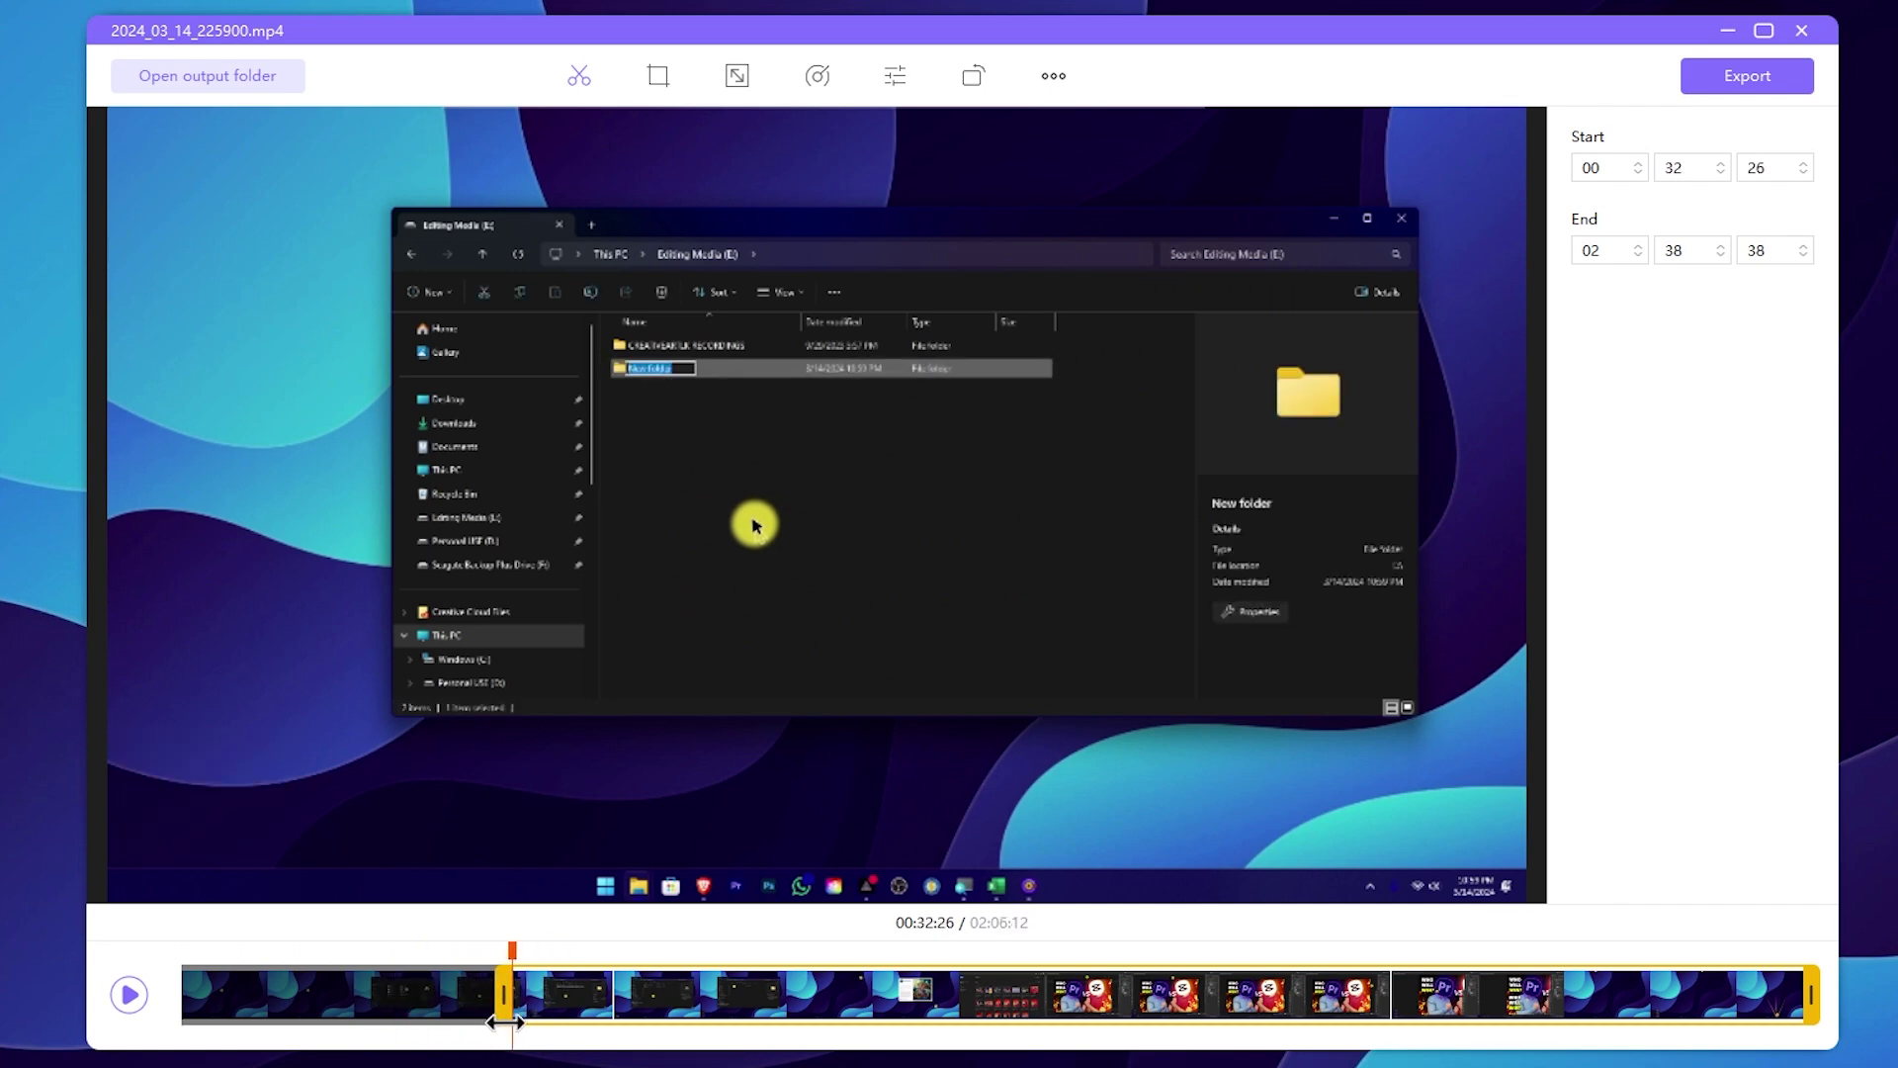
drag(1816, 992, 1658, 1002)
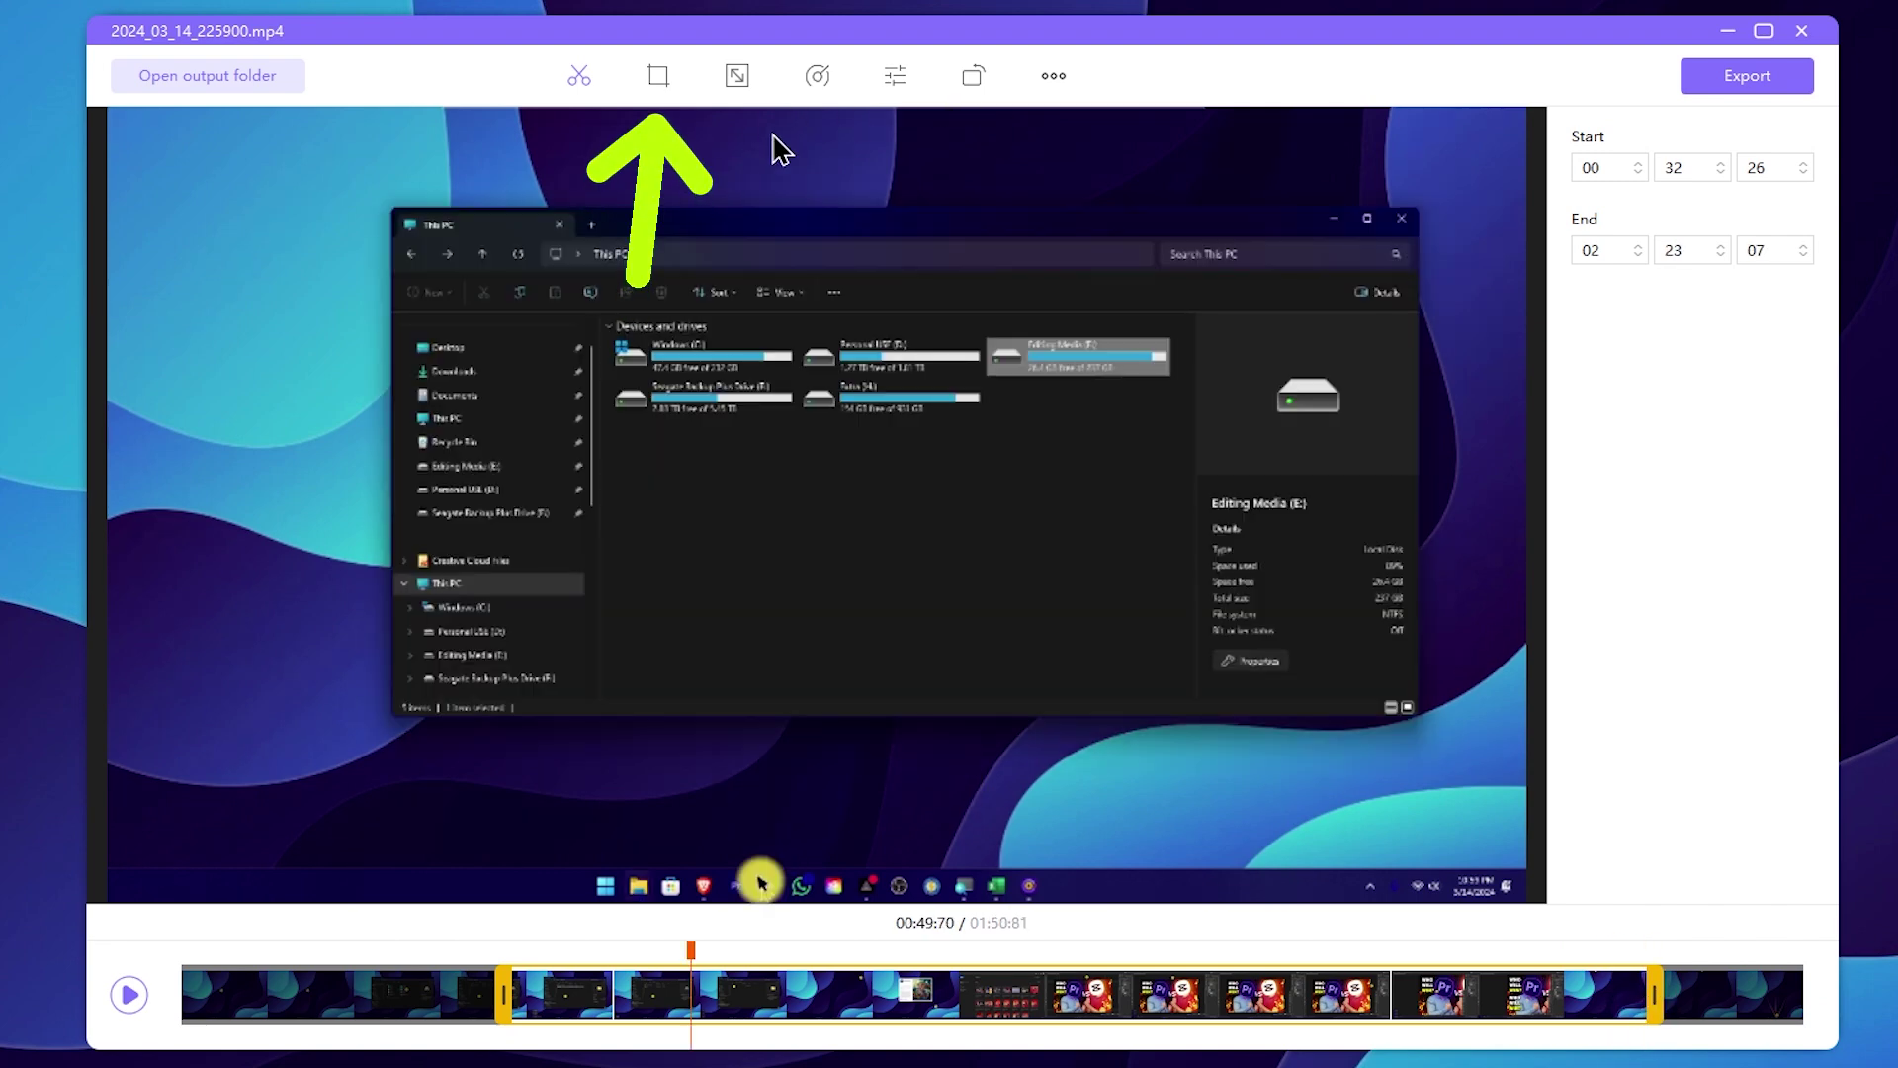
Try a custom crop of the video frame closely around the recorded File Explorer window
click(660, 79)
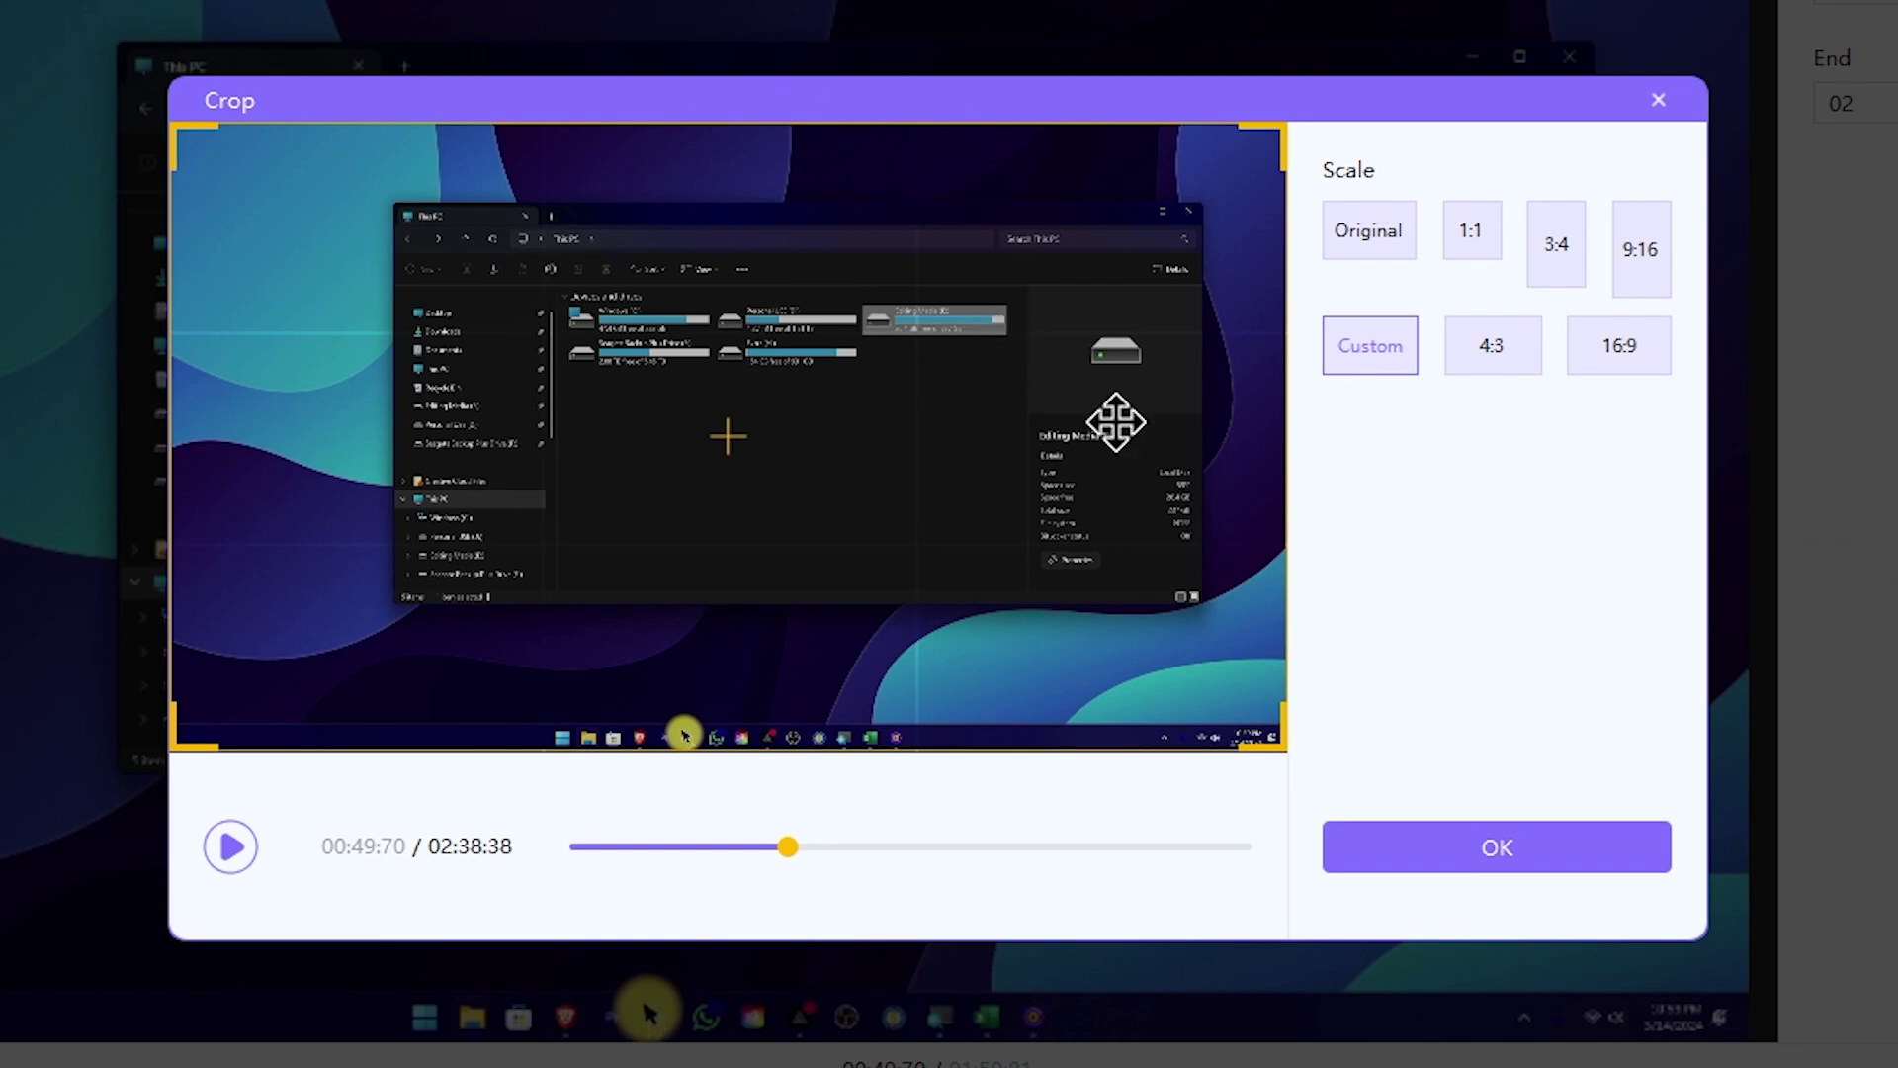
drag(1276, 749, 1231, 648)
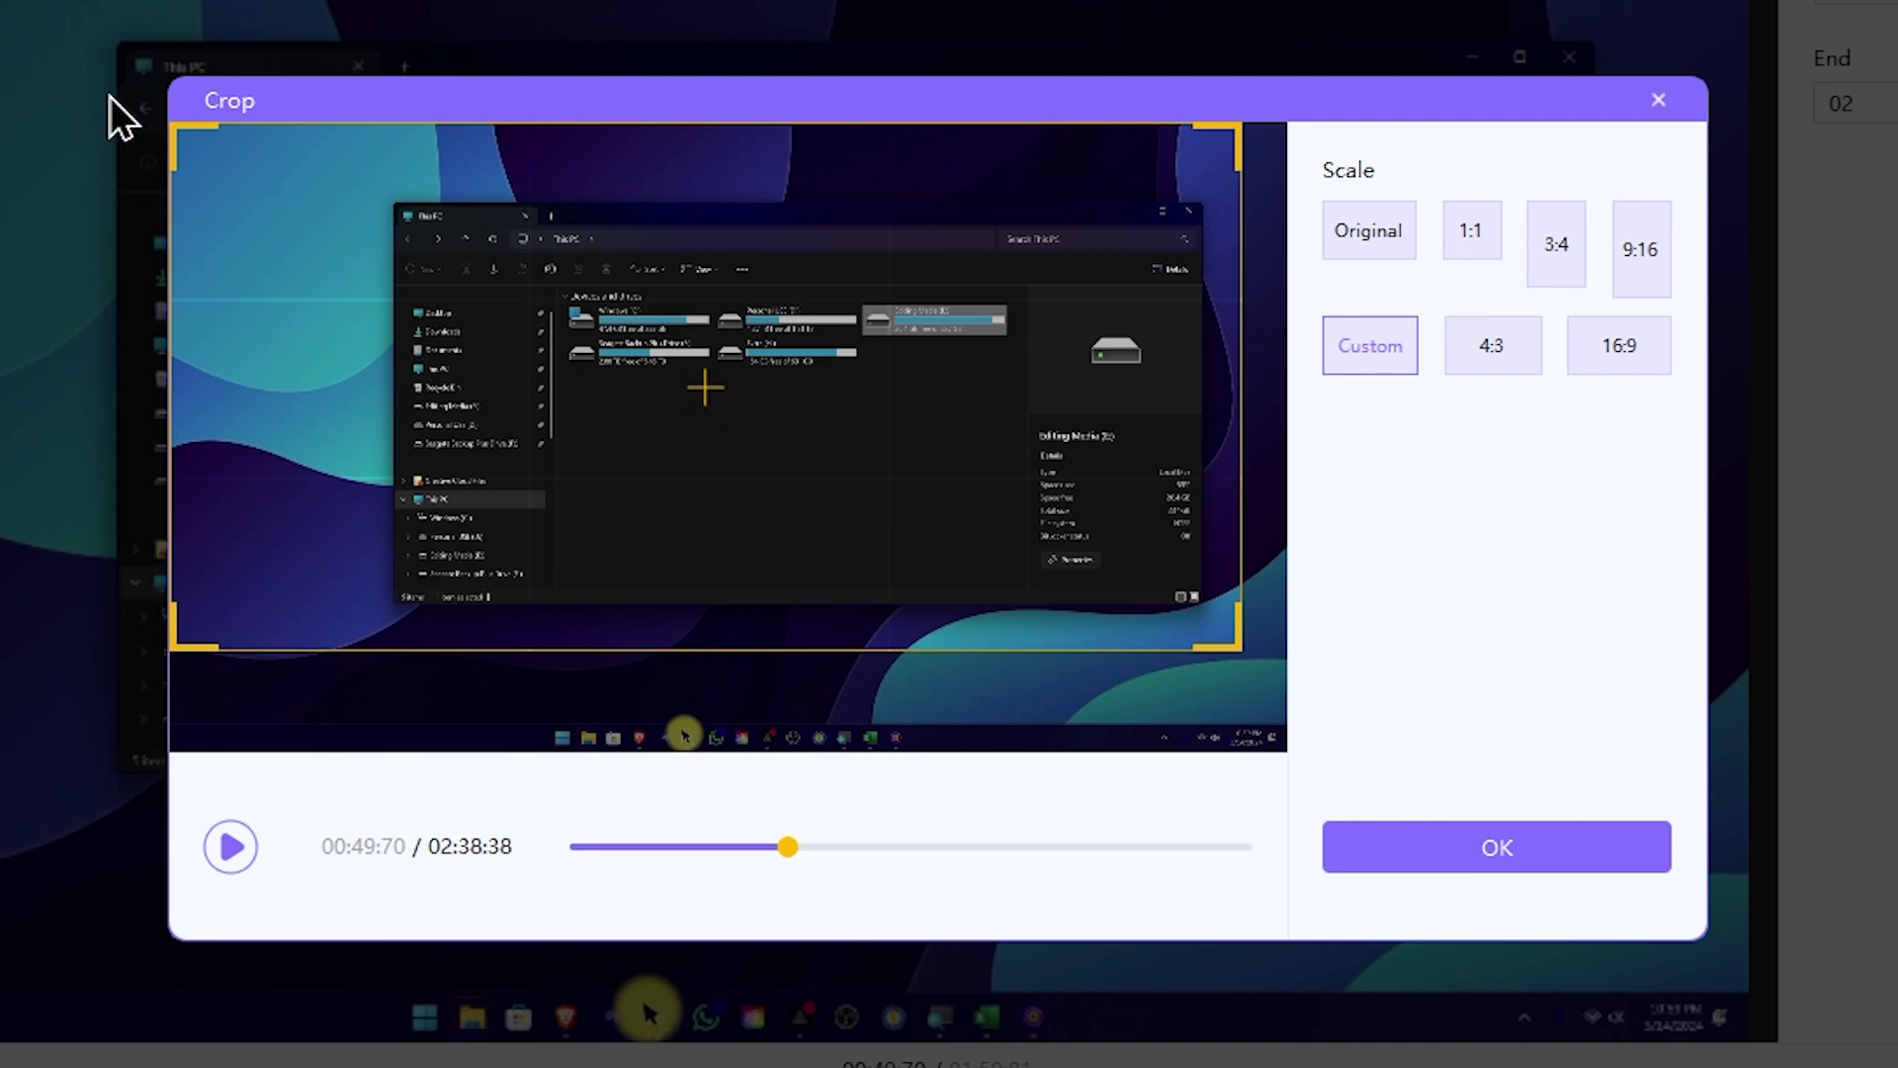
drag(192, 159, 356, 170)
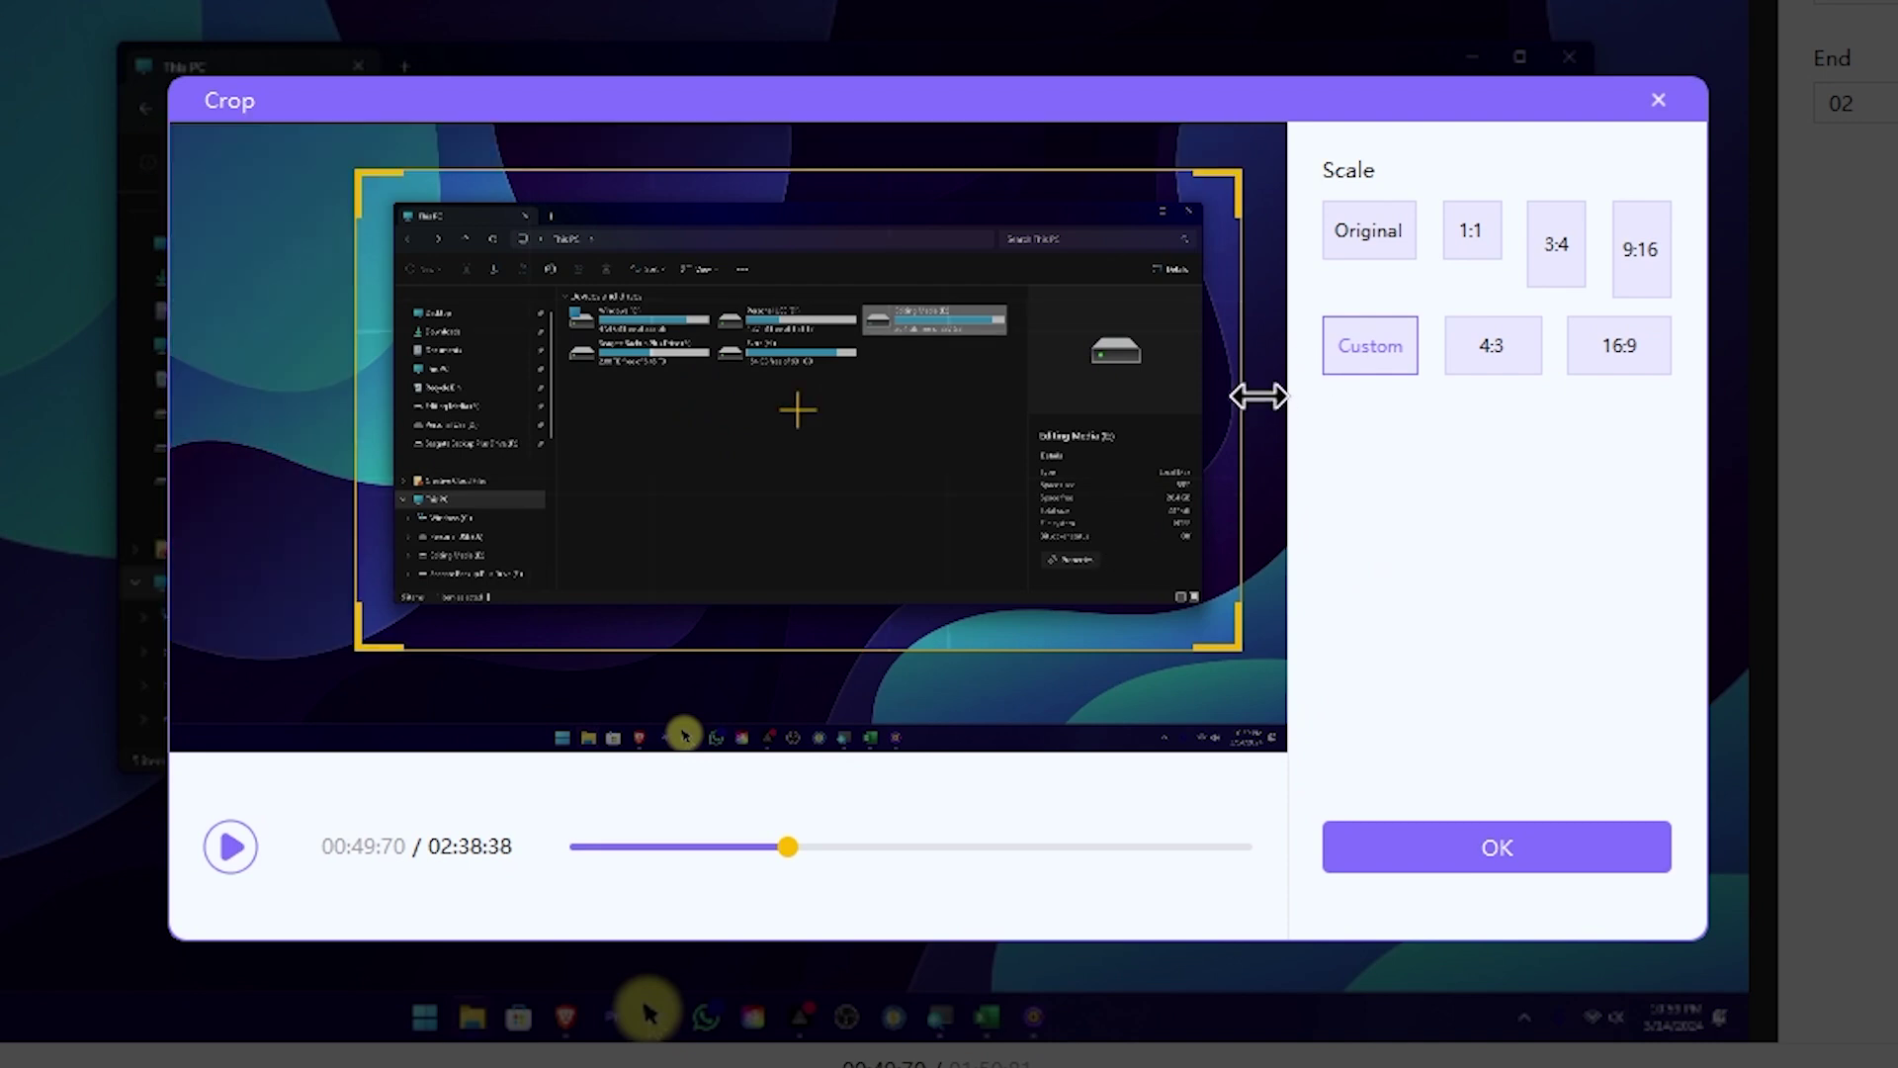
Try the crop scales Original, 1:1, 3:4, 9:16, 4:3 and 16:9, repositioning the crop frame for the 1:1 and 9:16 scales
click(1368, 230)
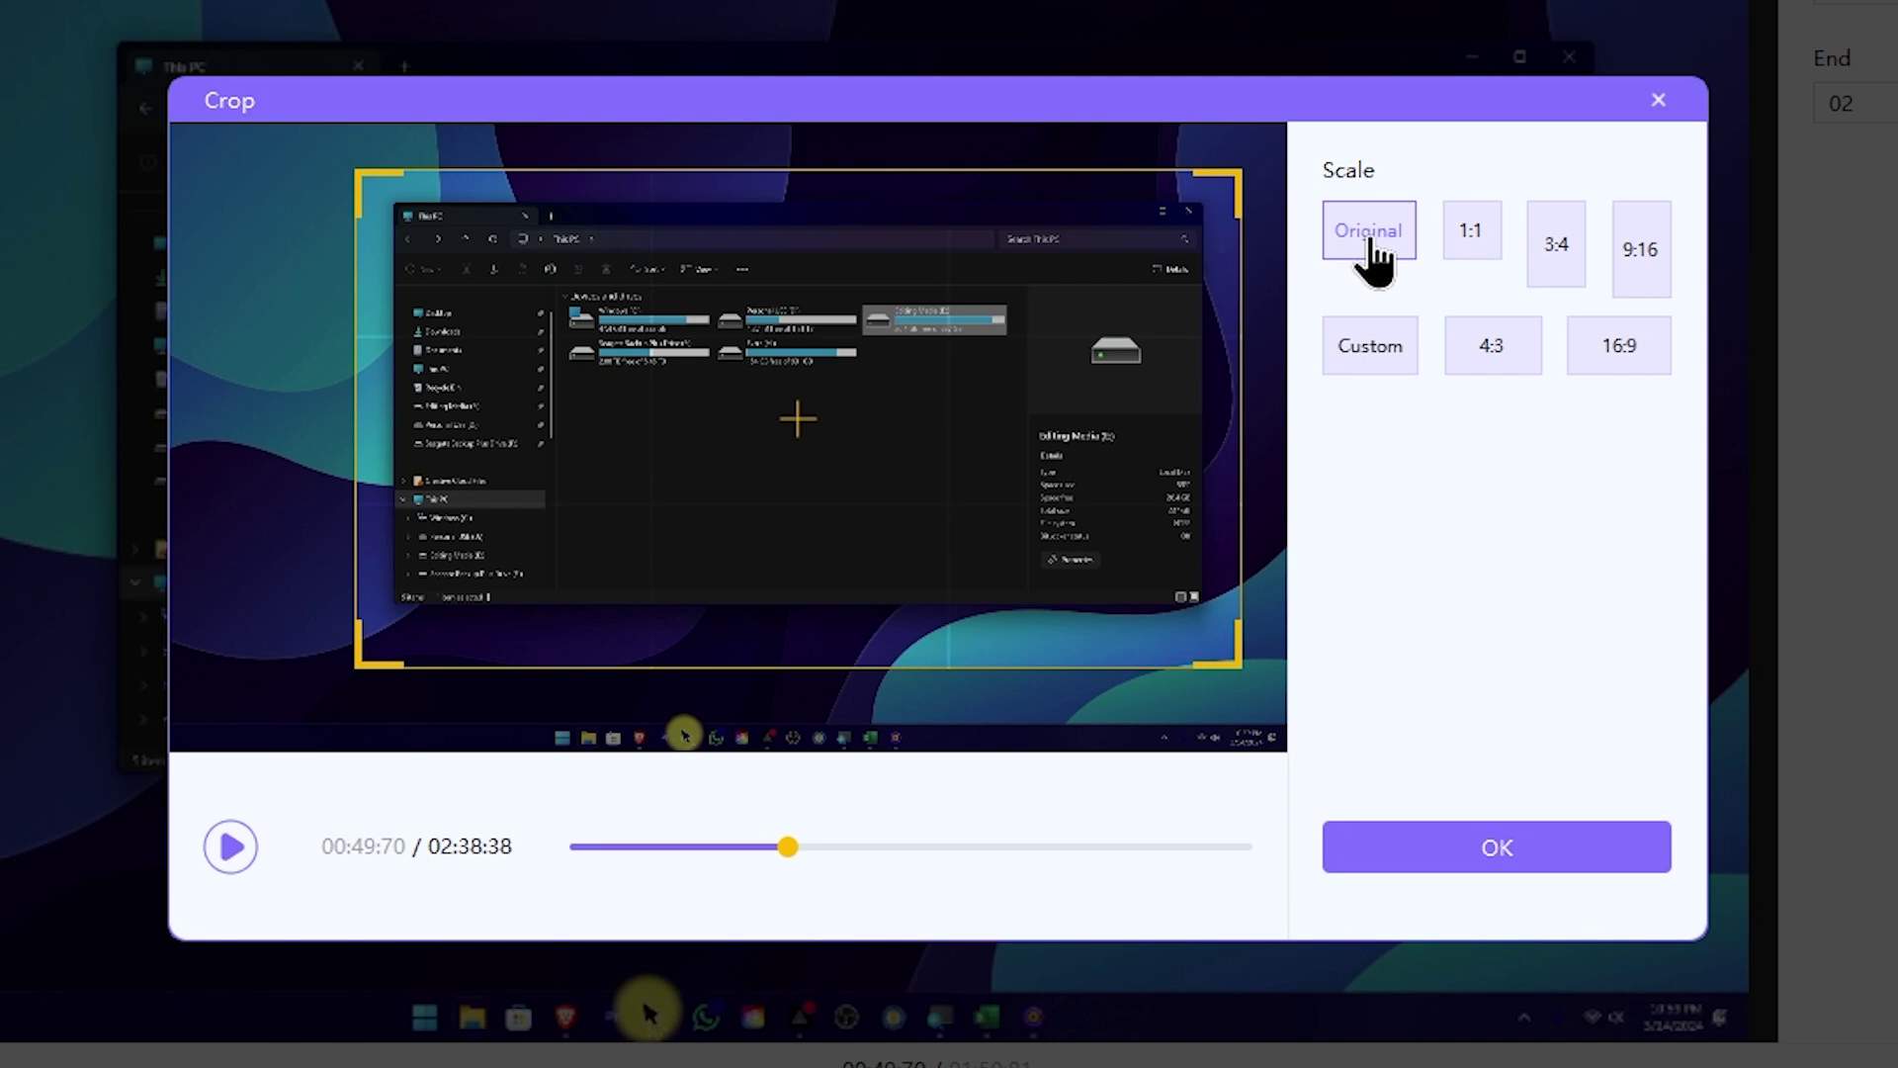
click(1493, 238)
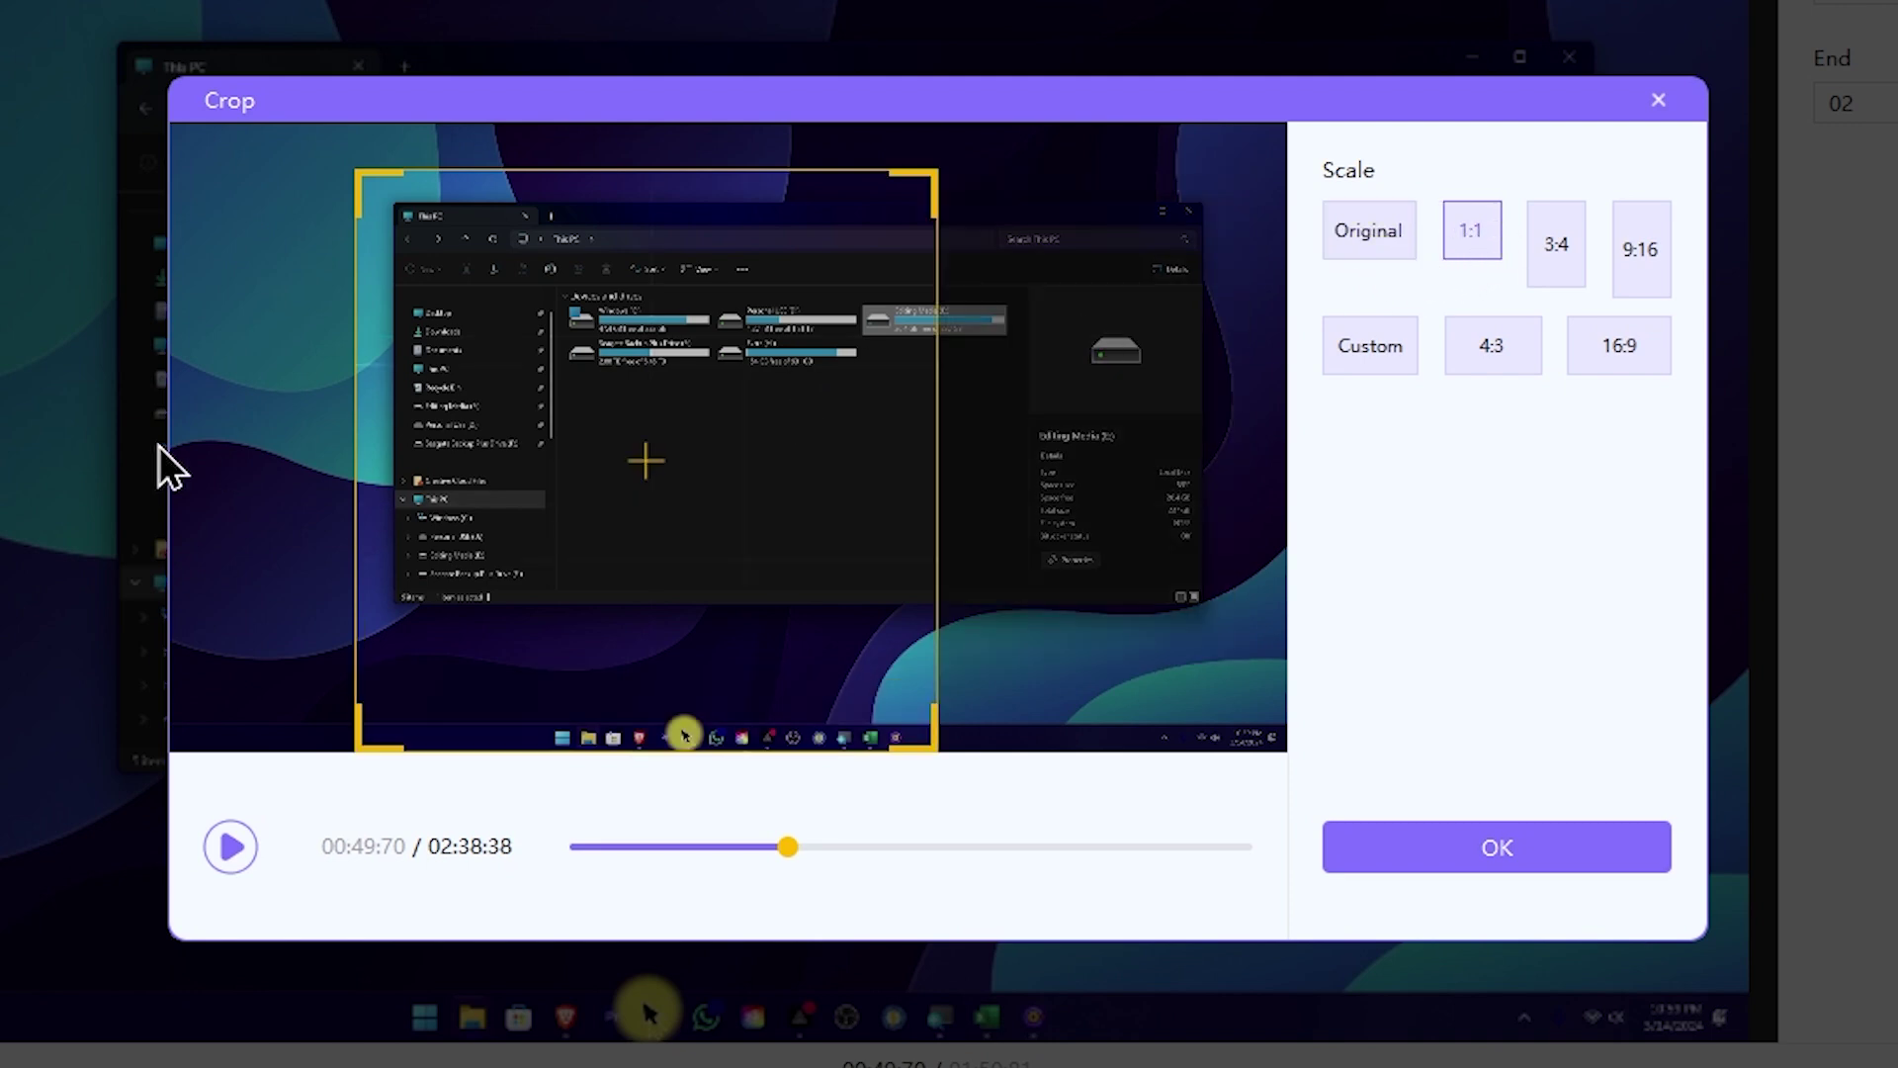
drag(601, 424, 704, 391)
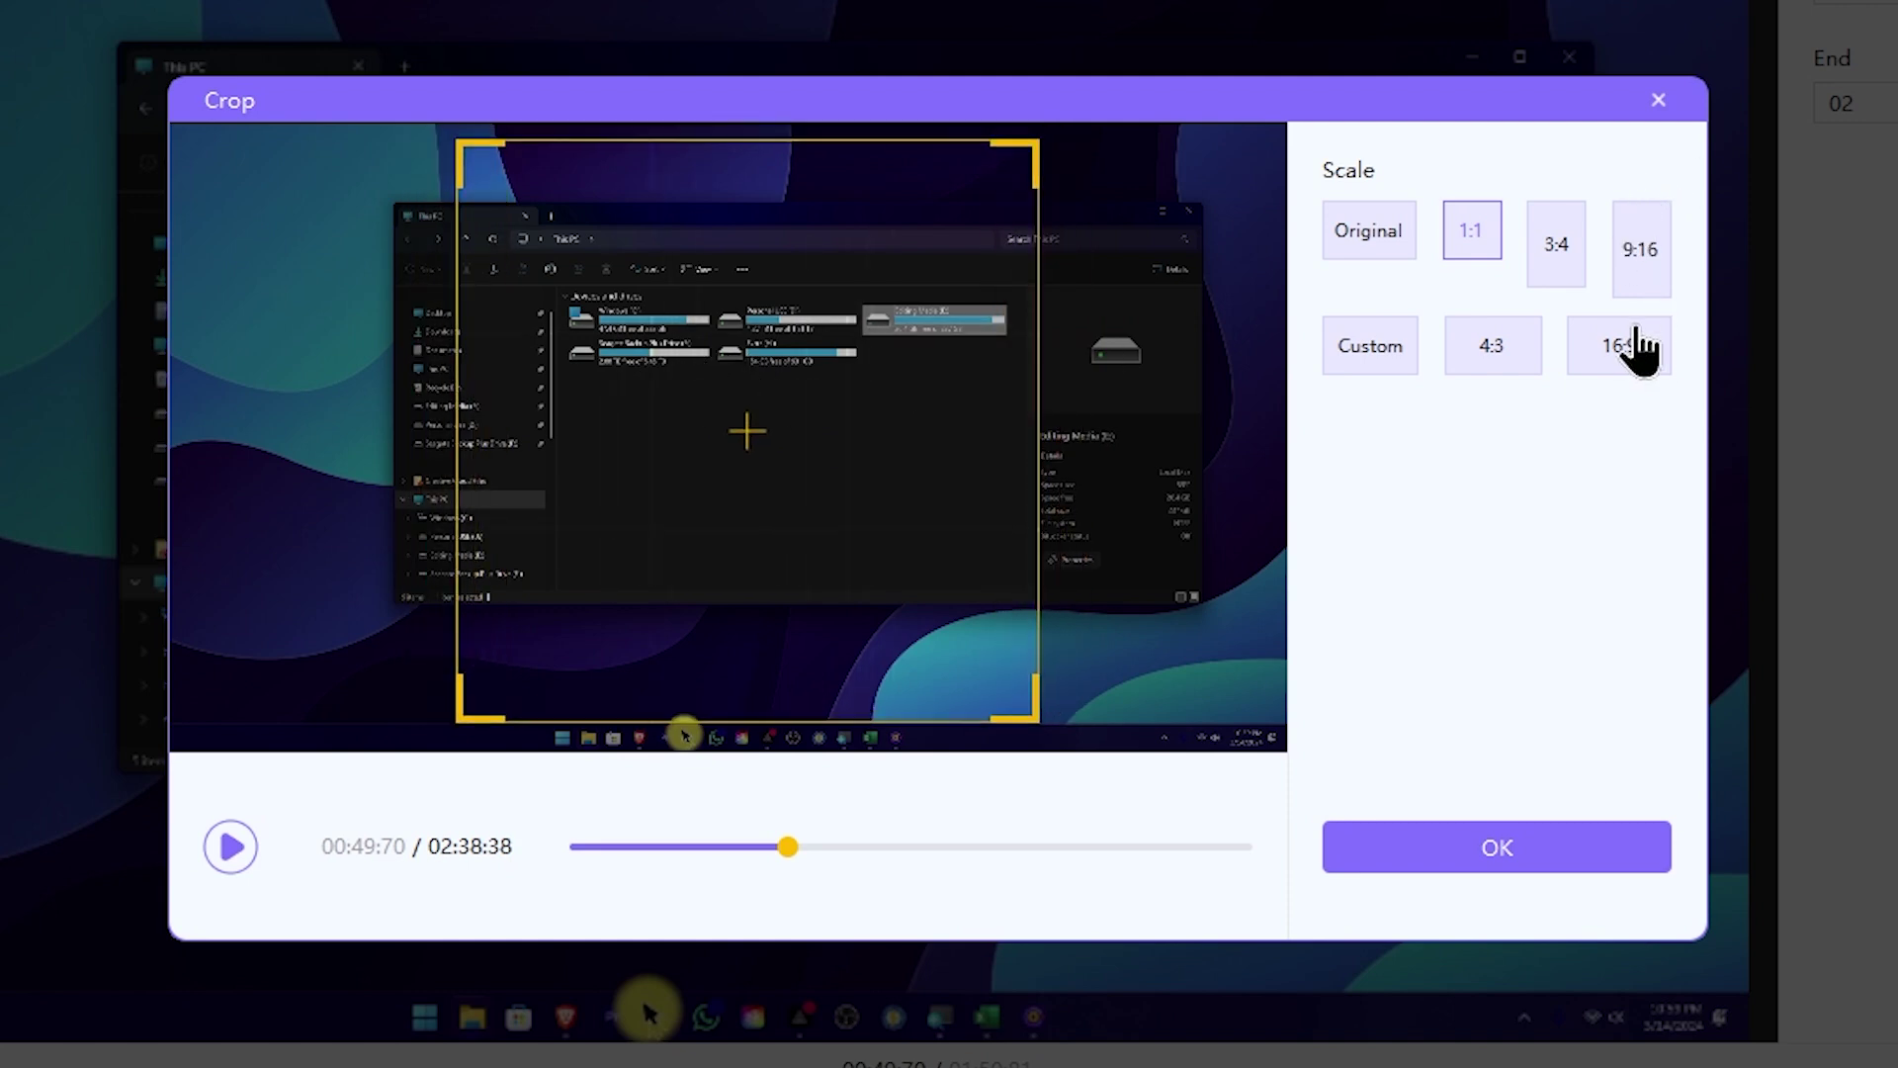
click(1561, 255)
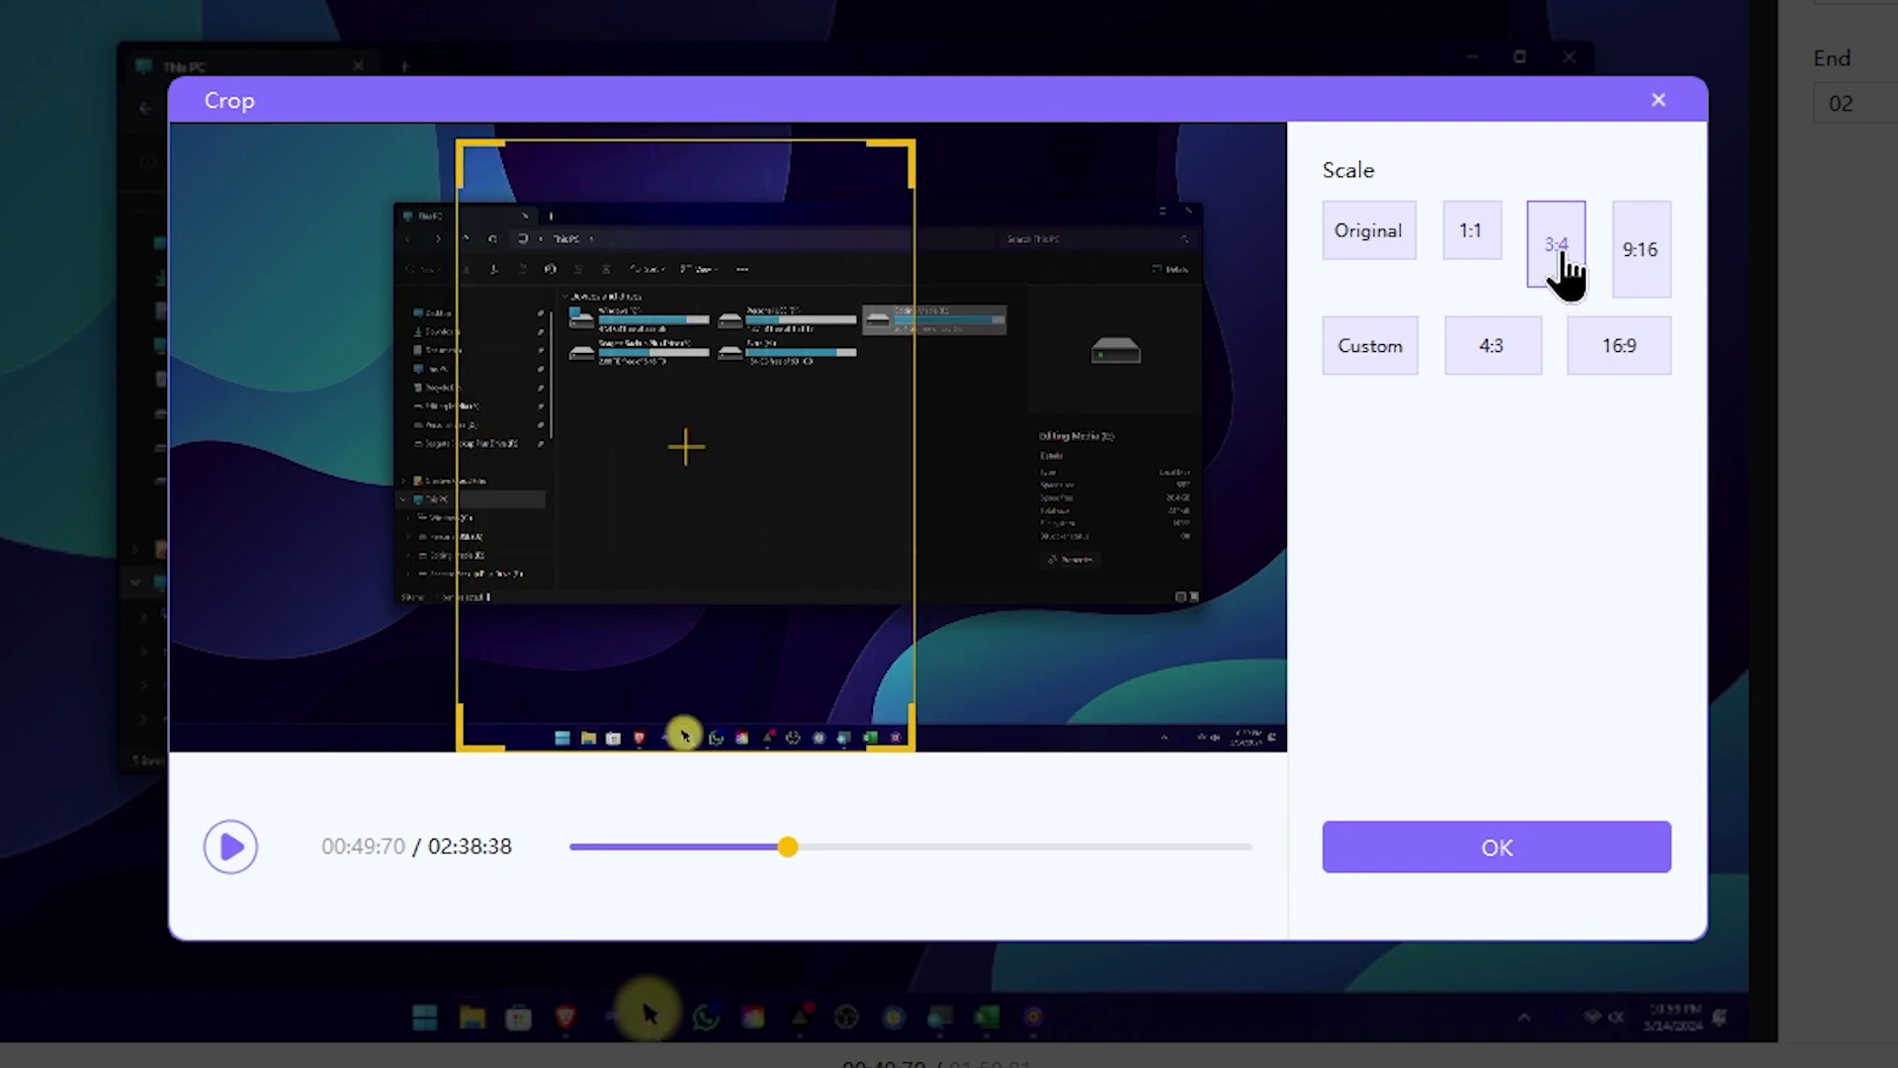
click(1645, 286)
drag(692, 428, 750, 402)
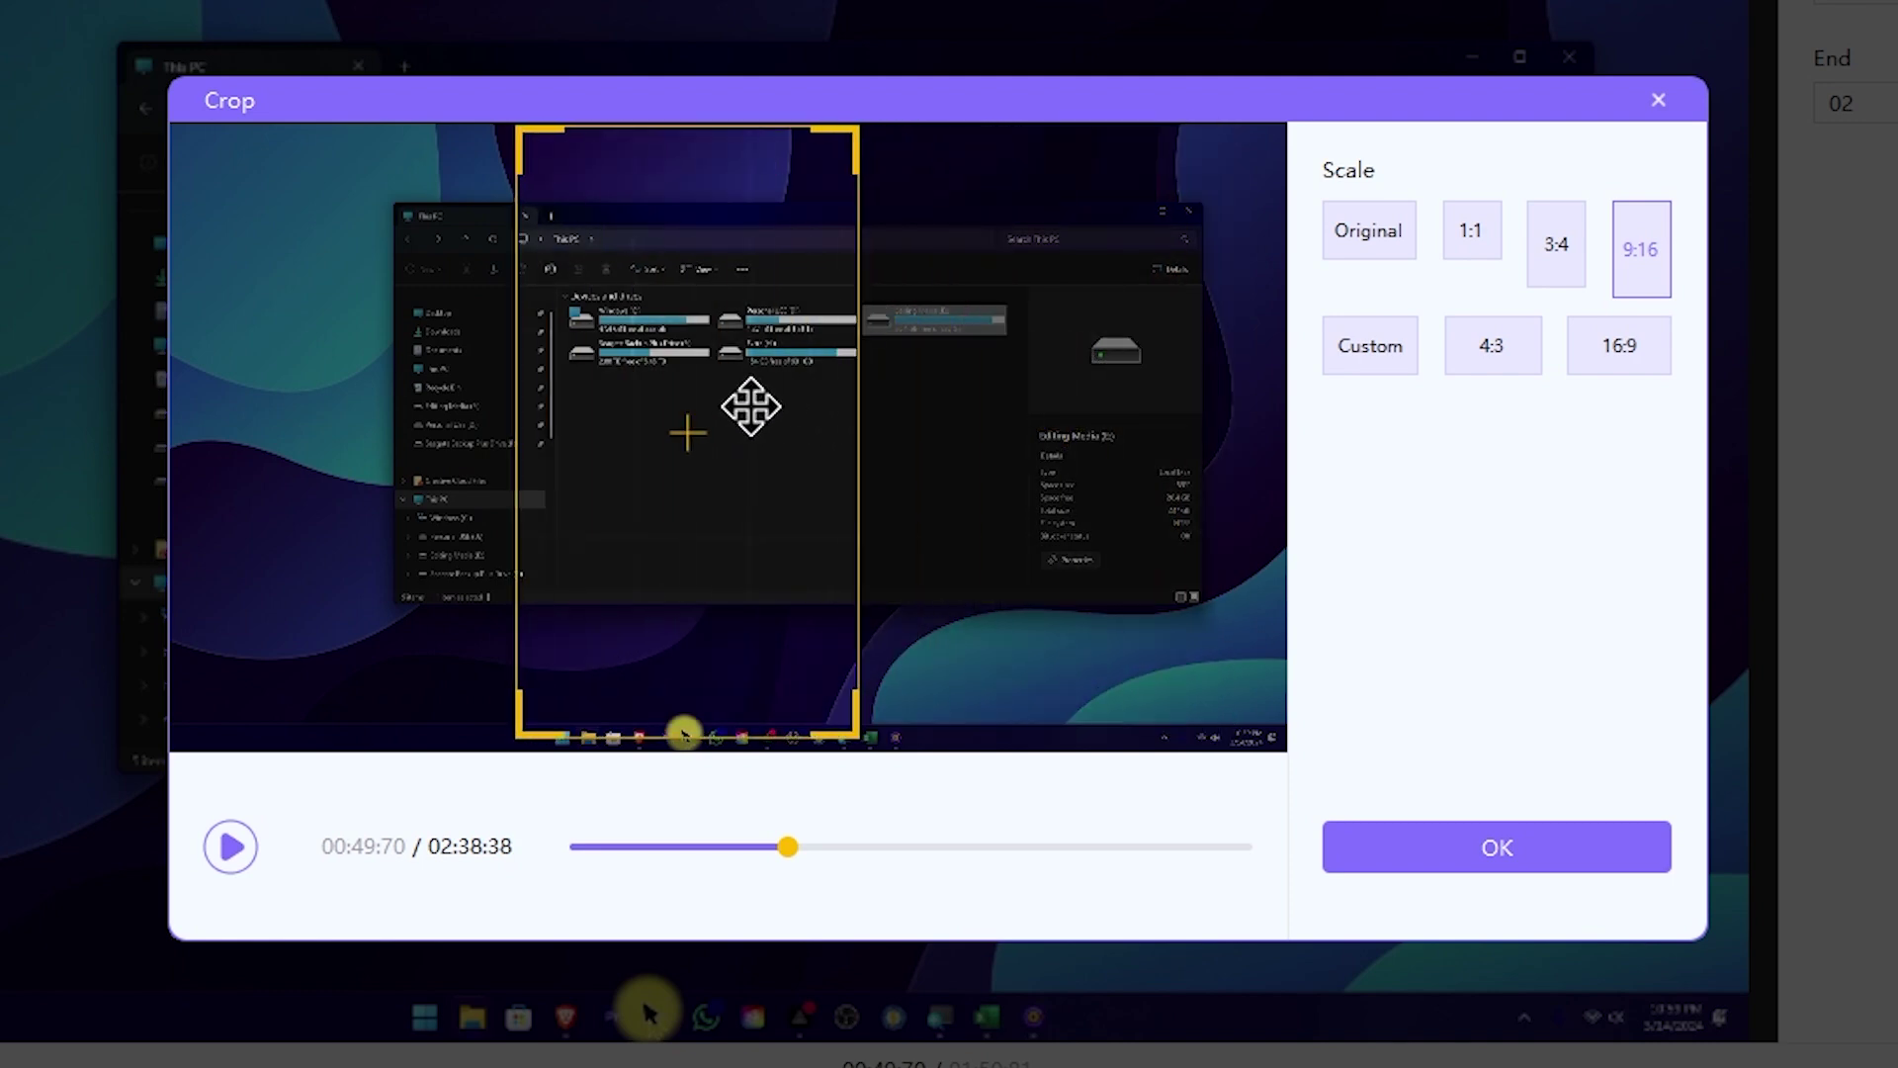
click(1496, 360)
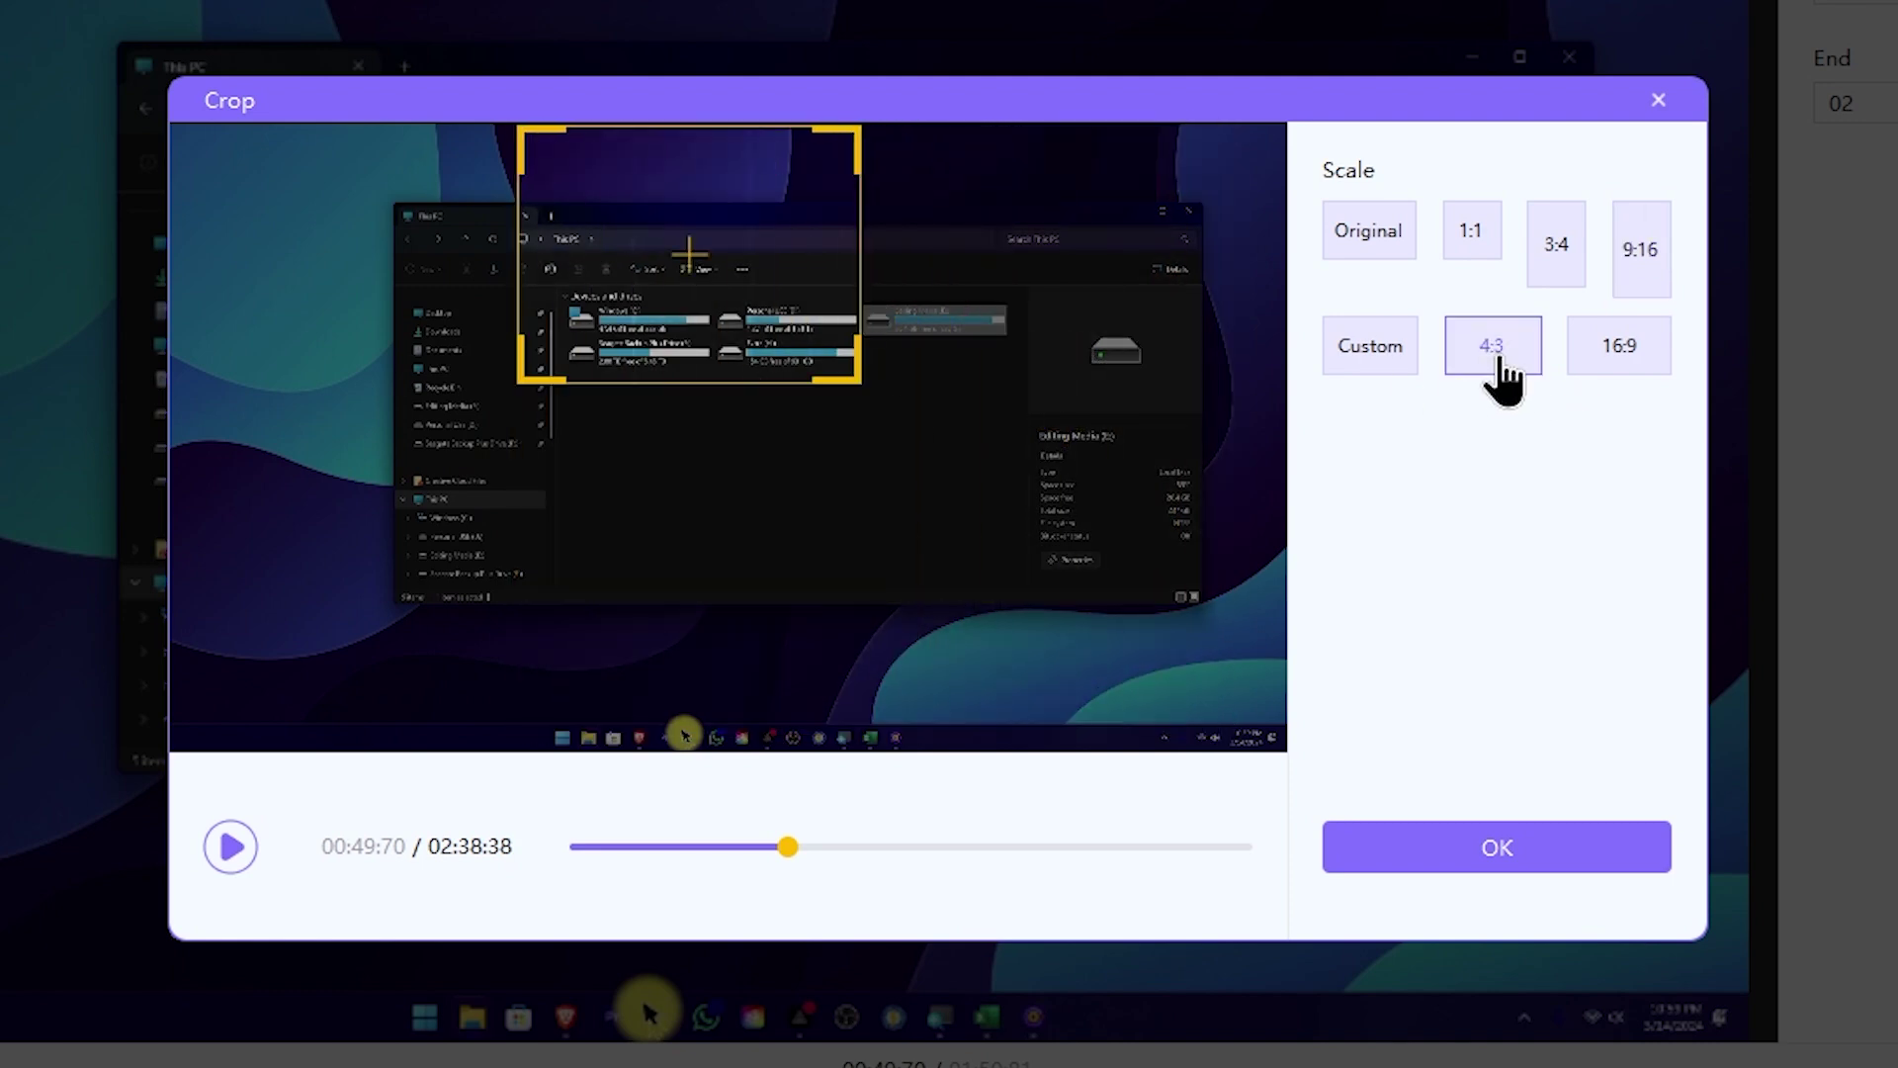
click(1630, 368)
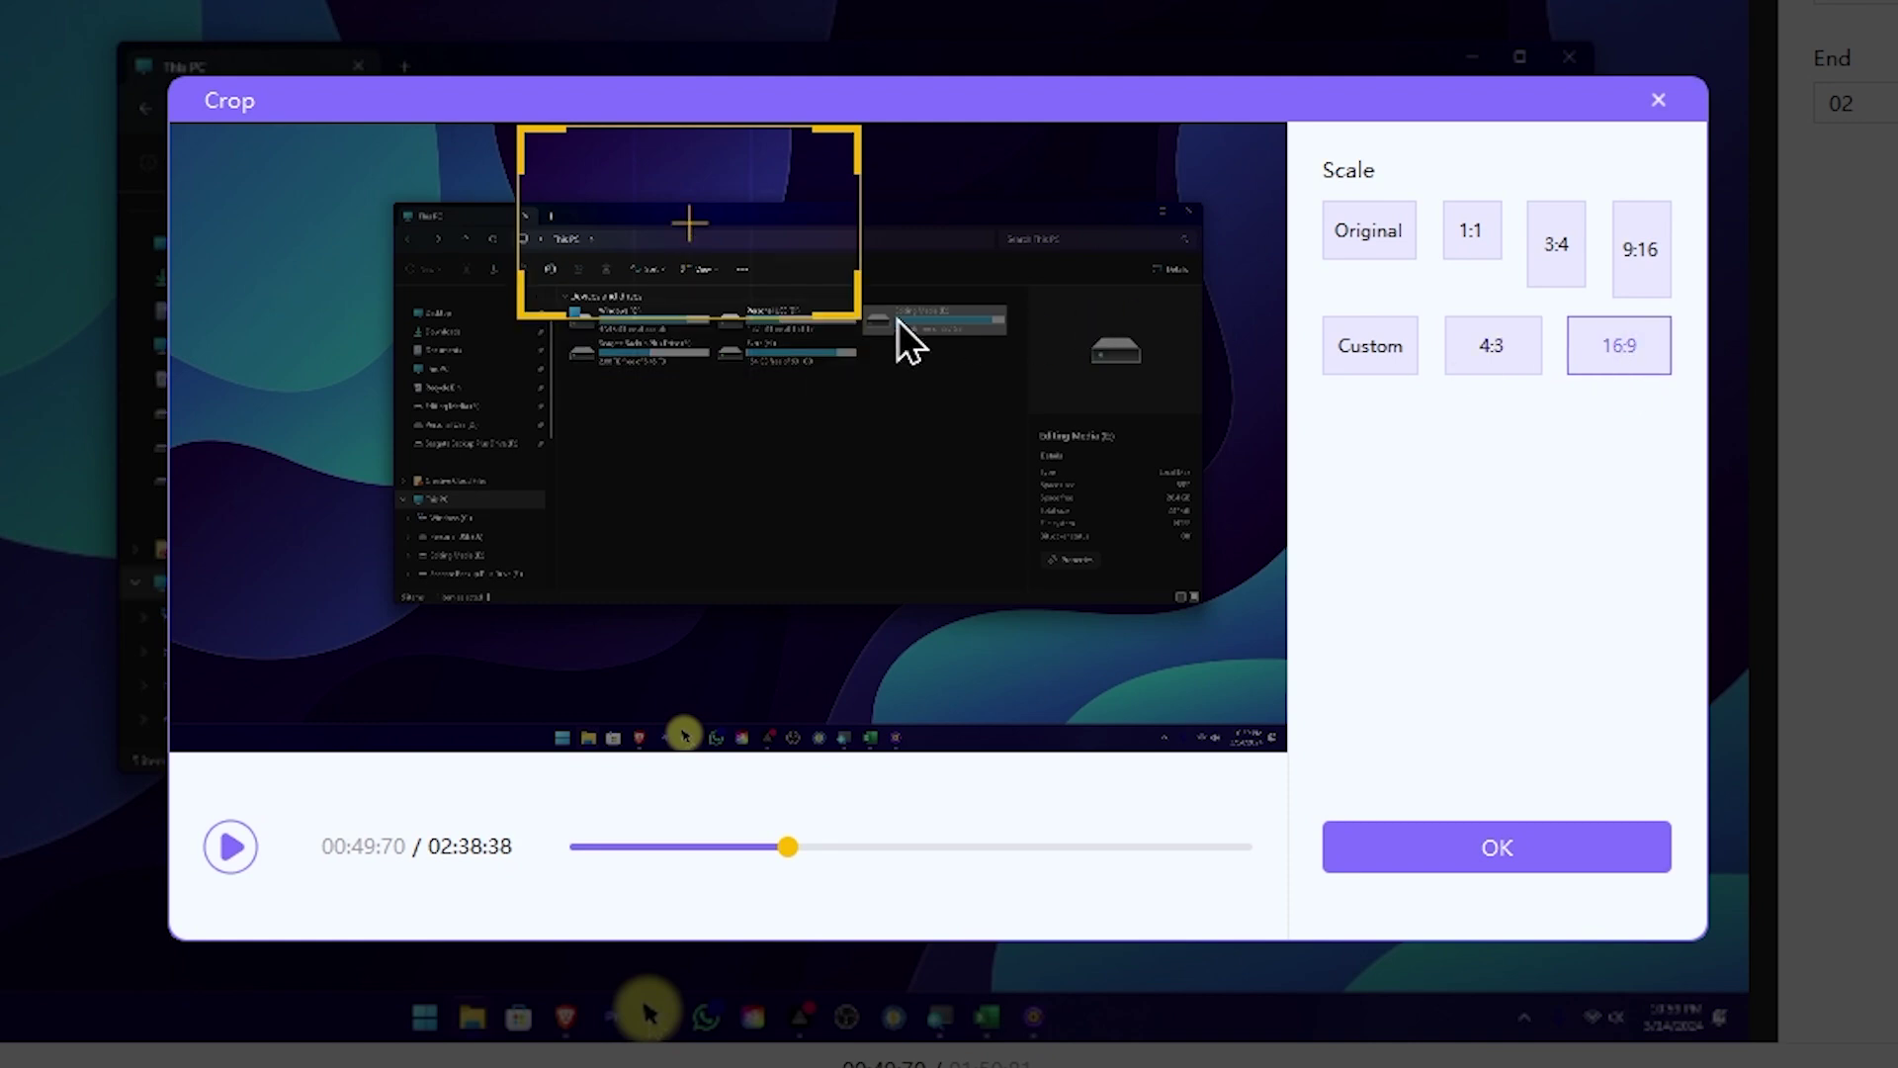
Expand the 16:9 crop frame to cover the whole video, and close the crop settings
drag(732, 246, 413, 231)
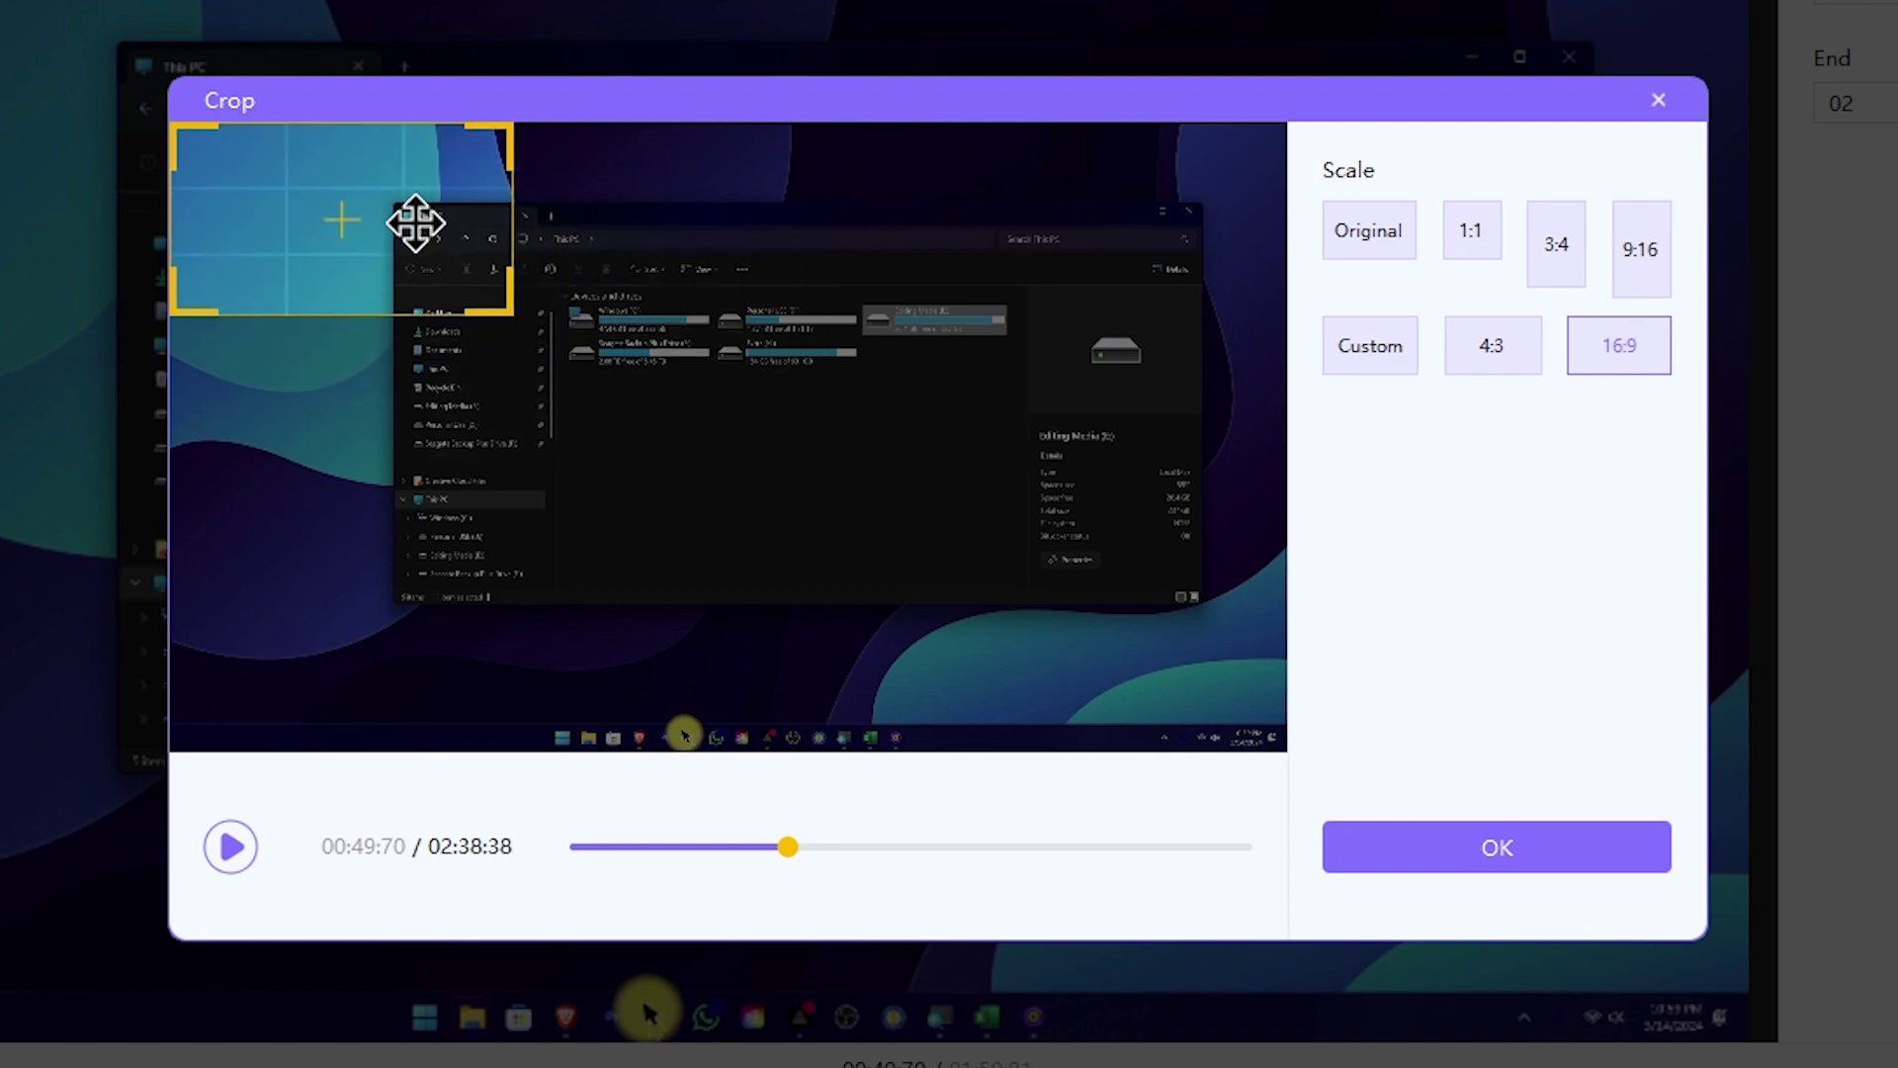
drag(516, 326, 1559, 903)
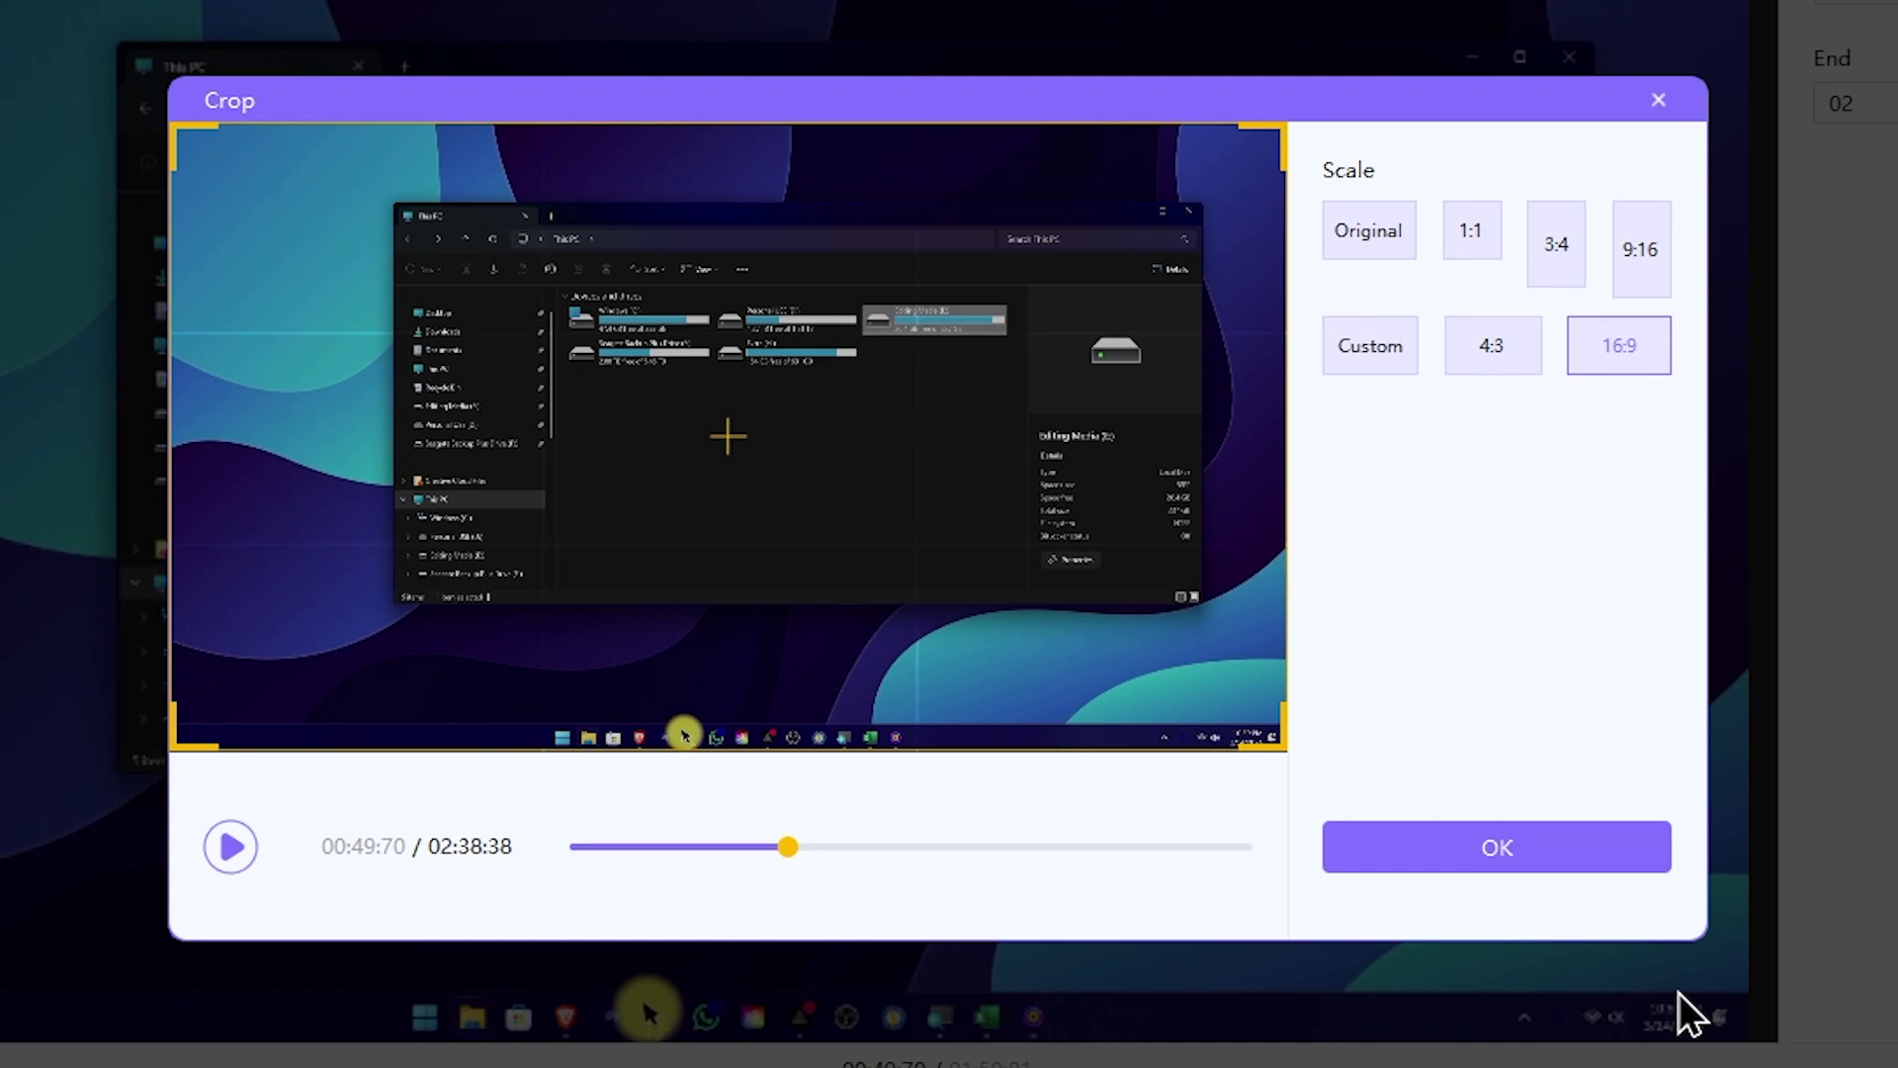
click(1537, 870)
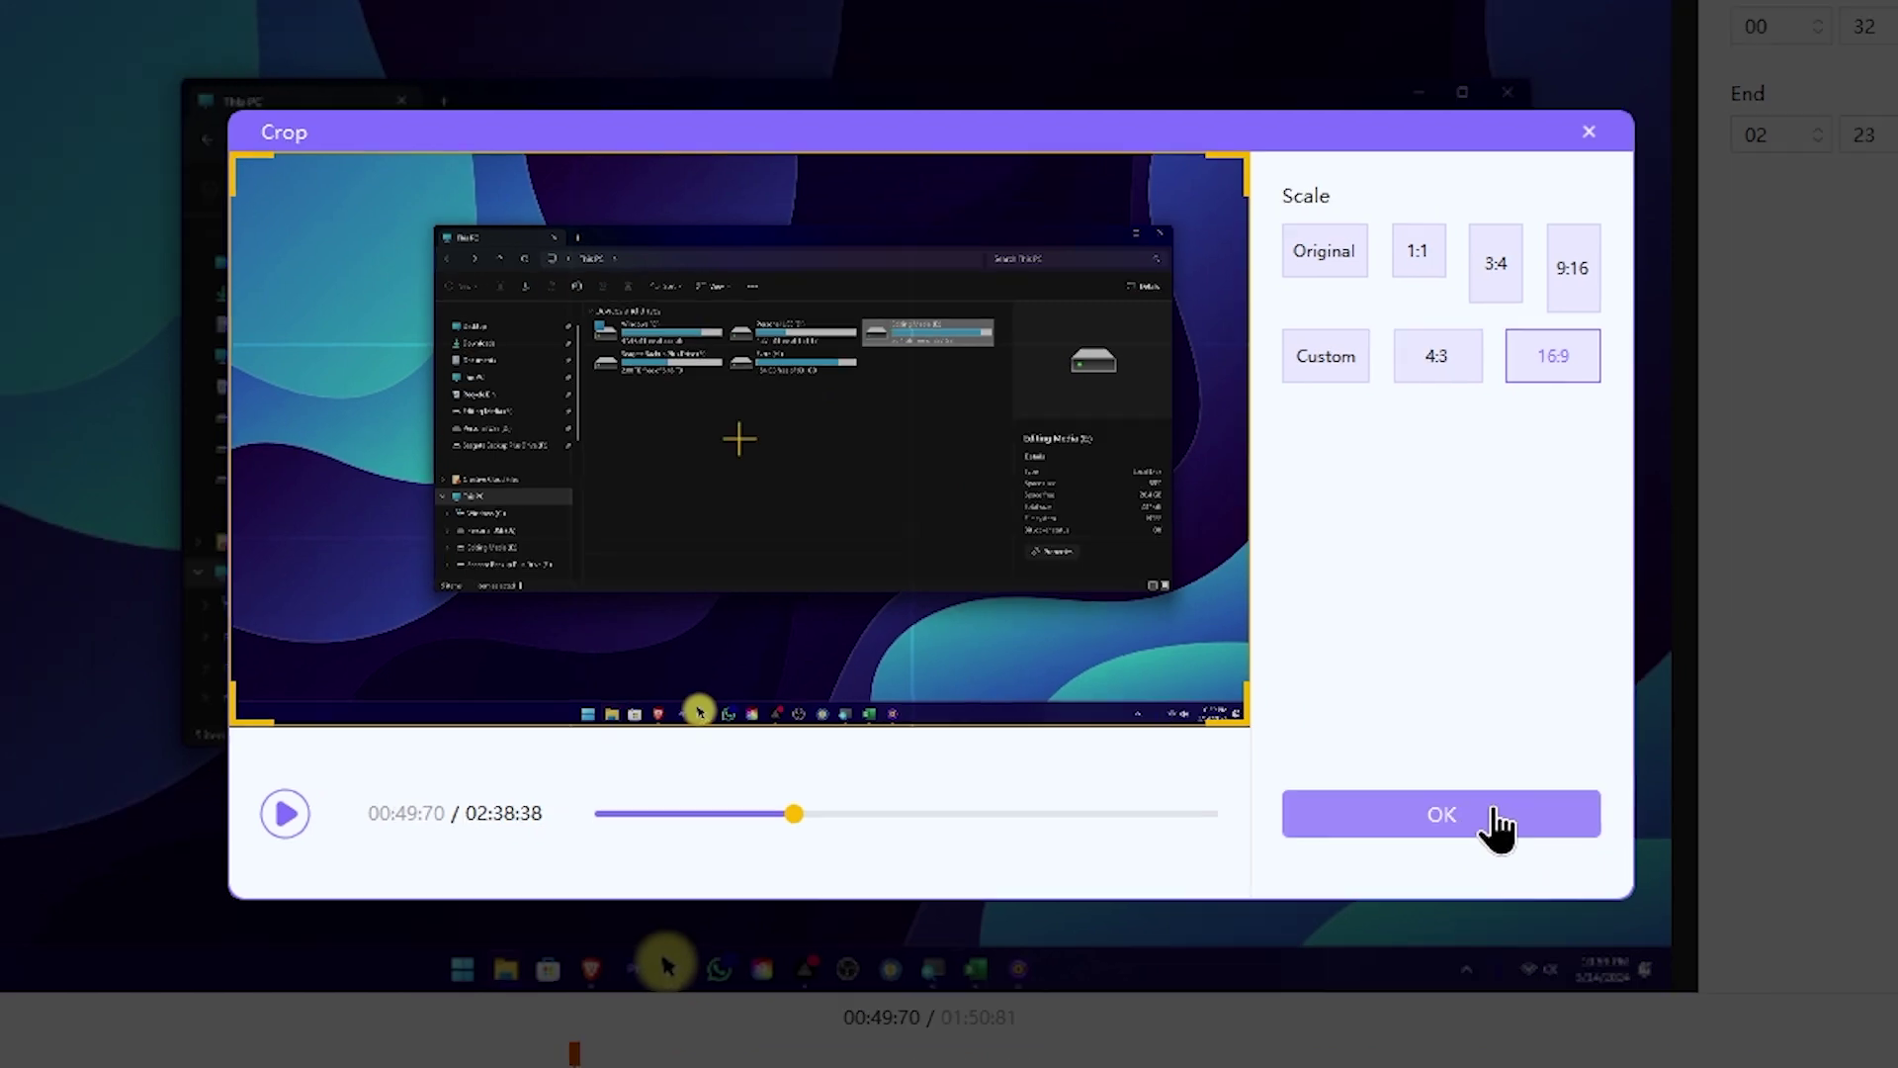
click(1588, 130)
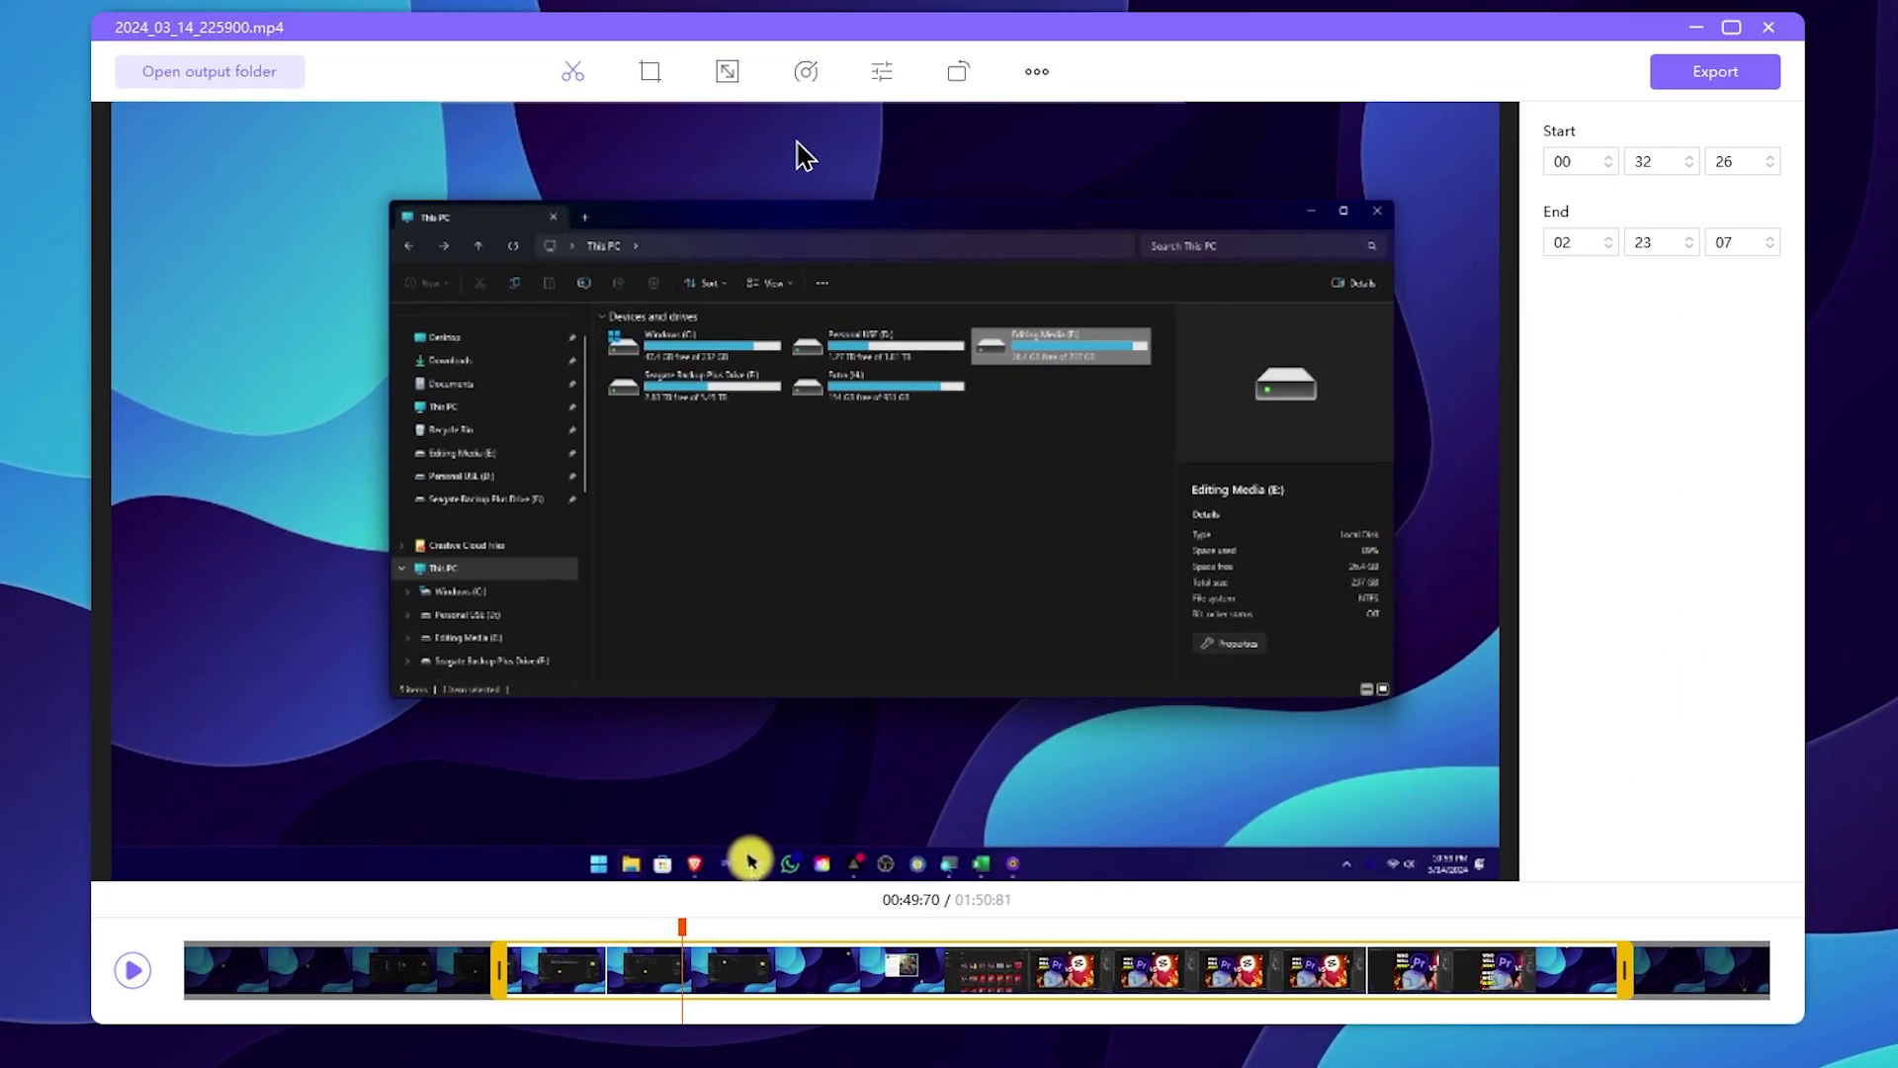
Set the video's canvas scale to the 9:16 Story preset
click(729, 89)
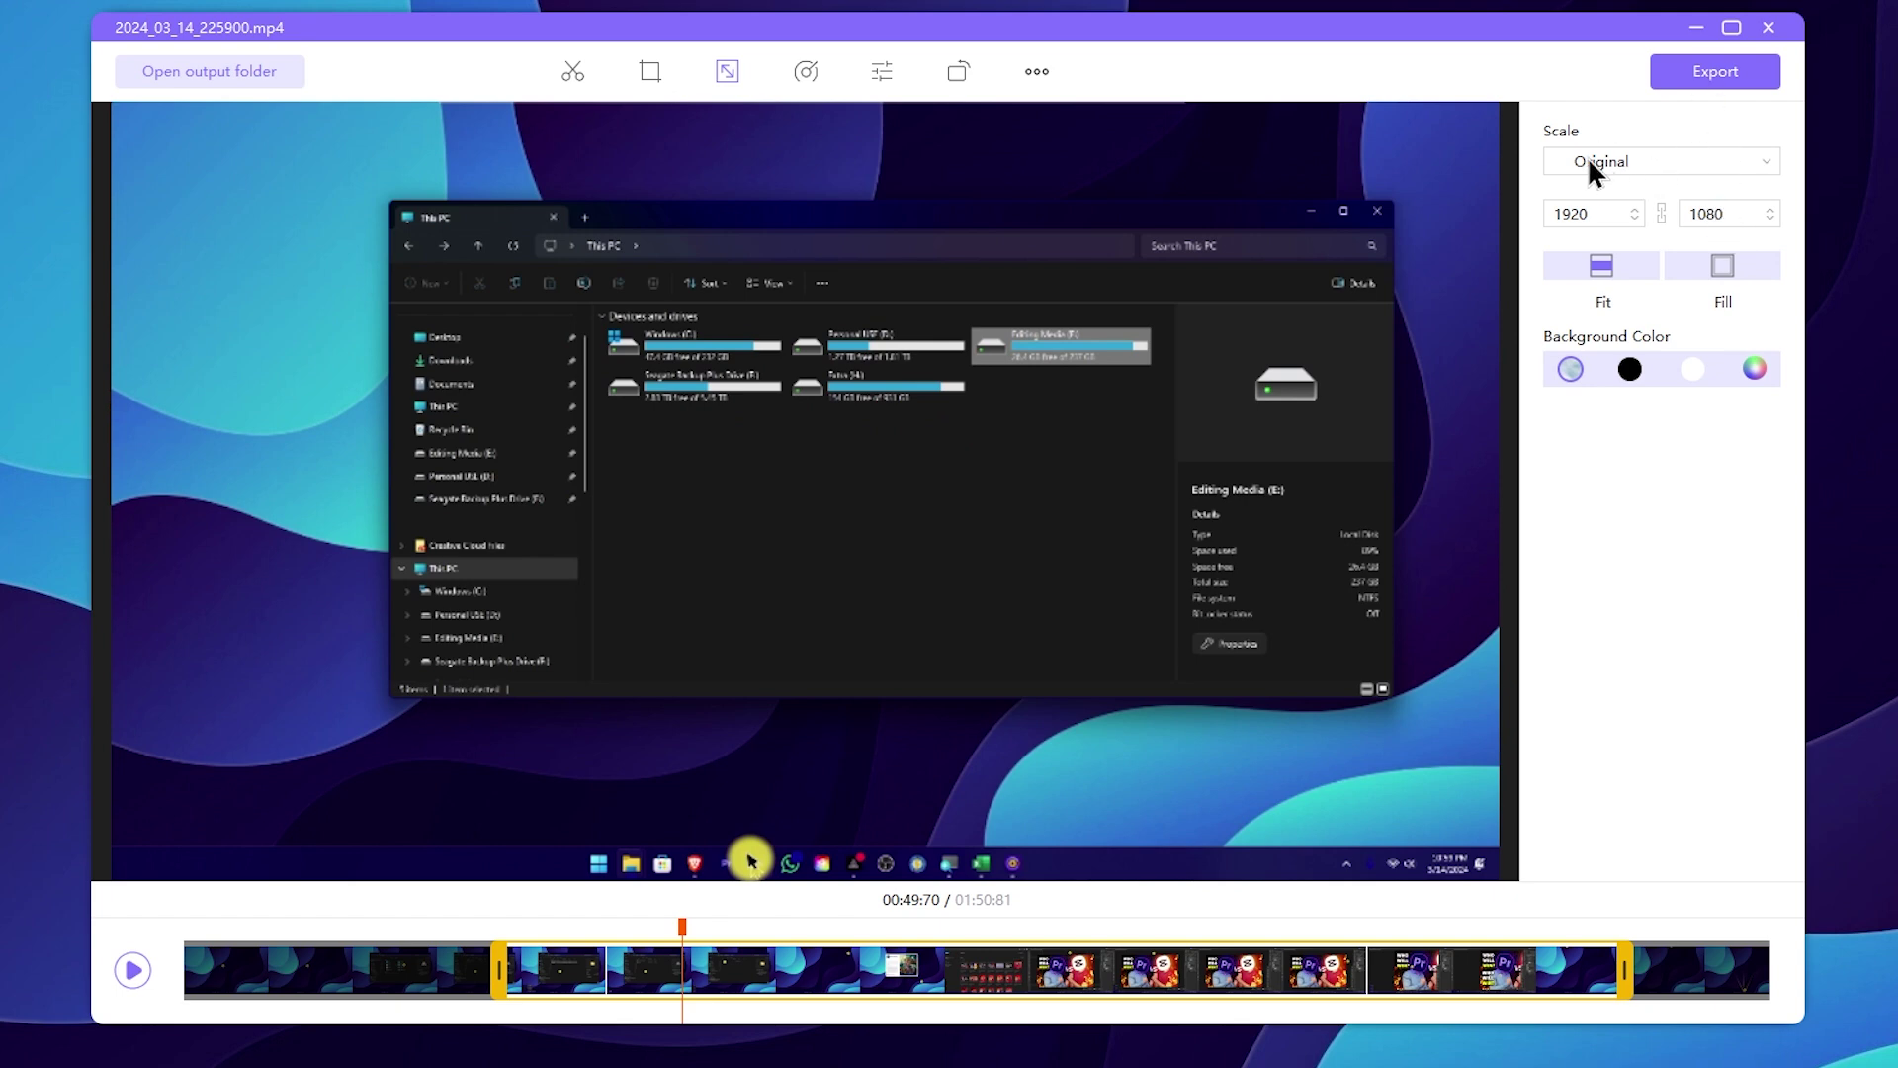
click(1634, 160)
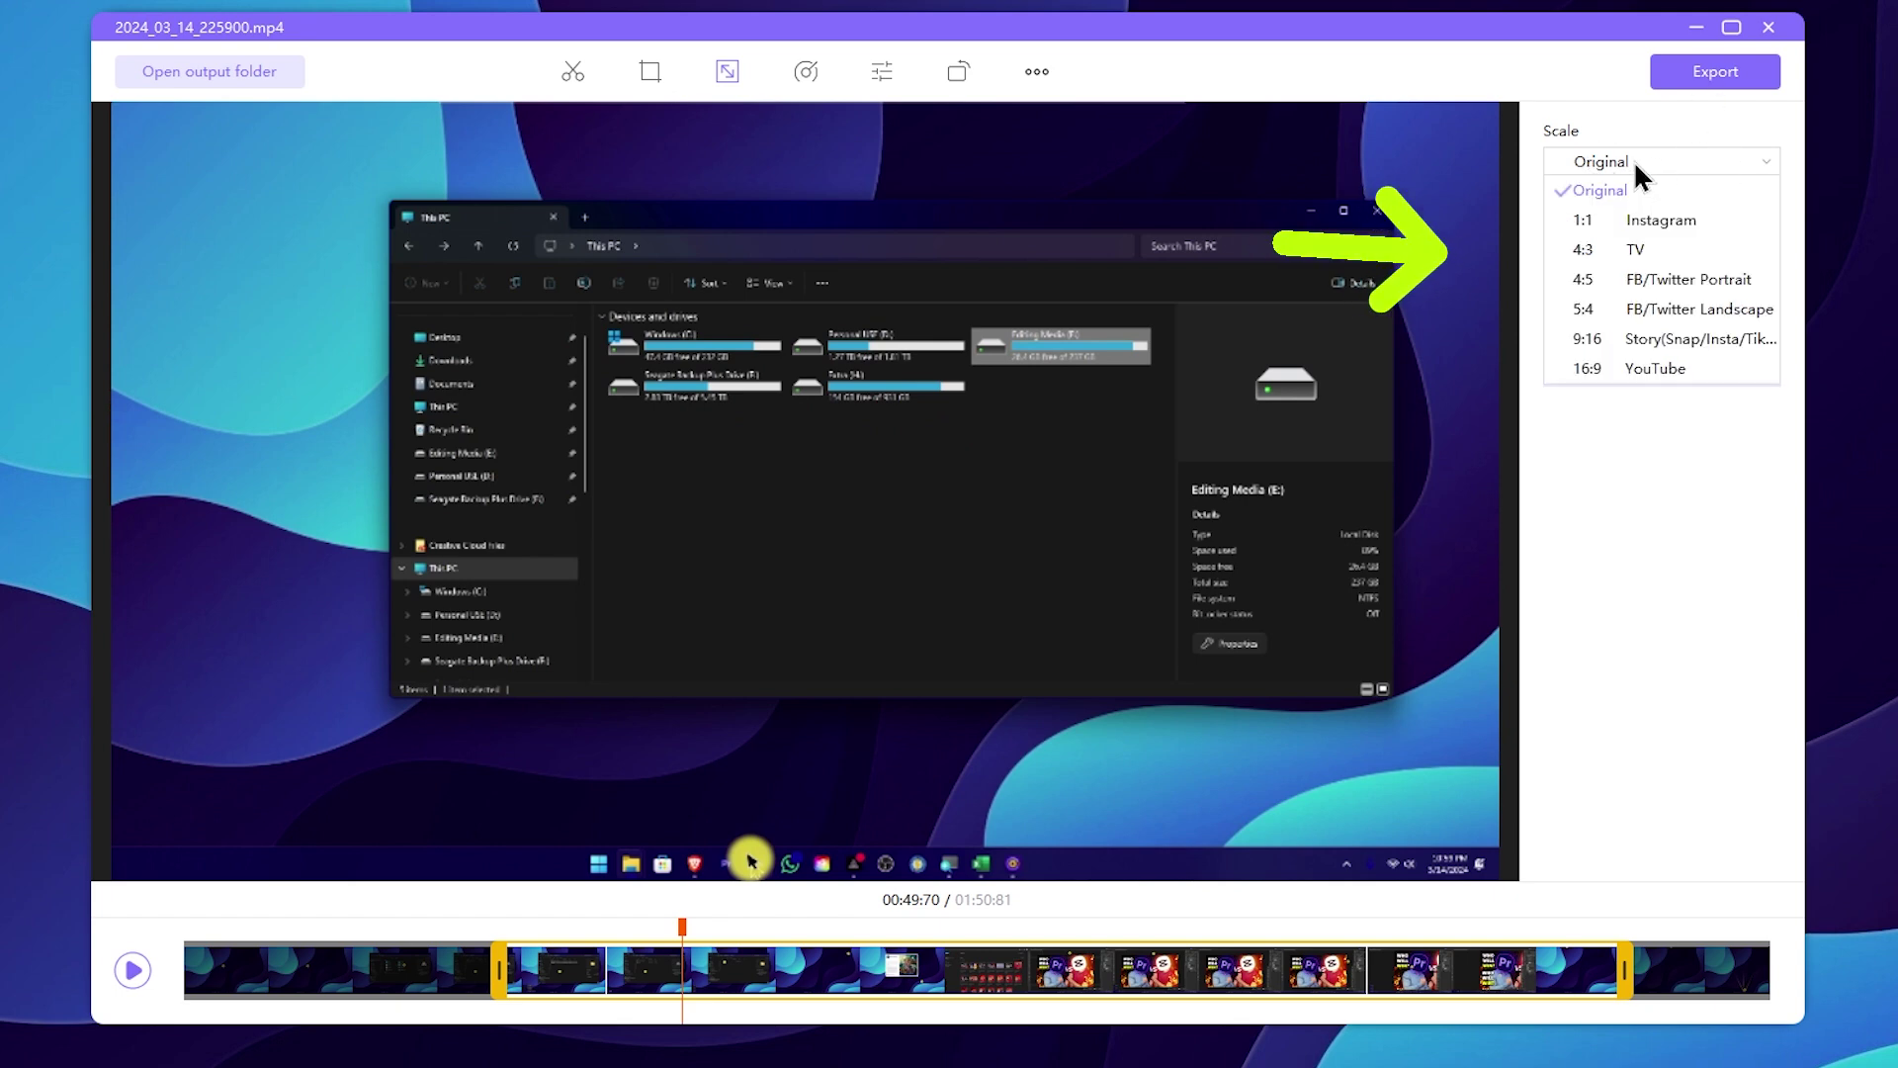
click(1644, 340)
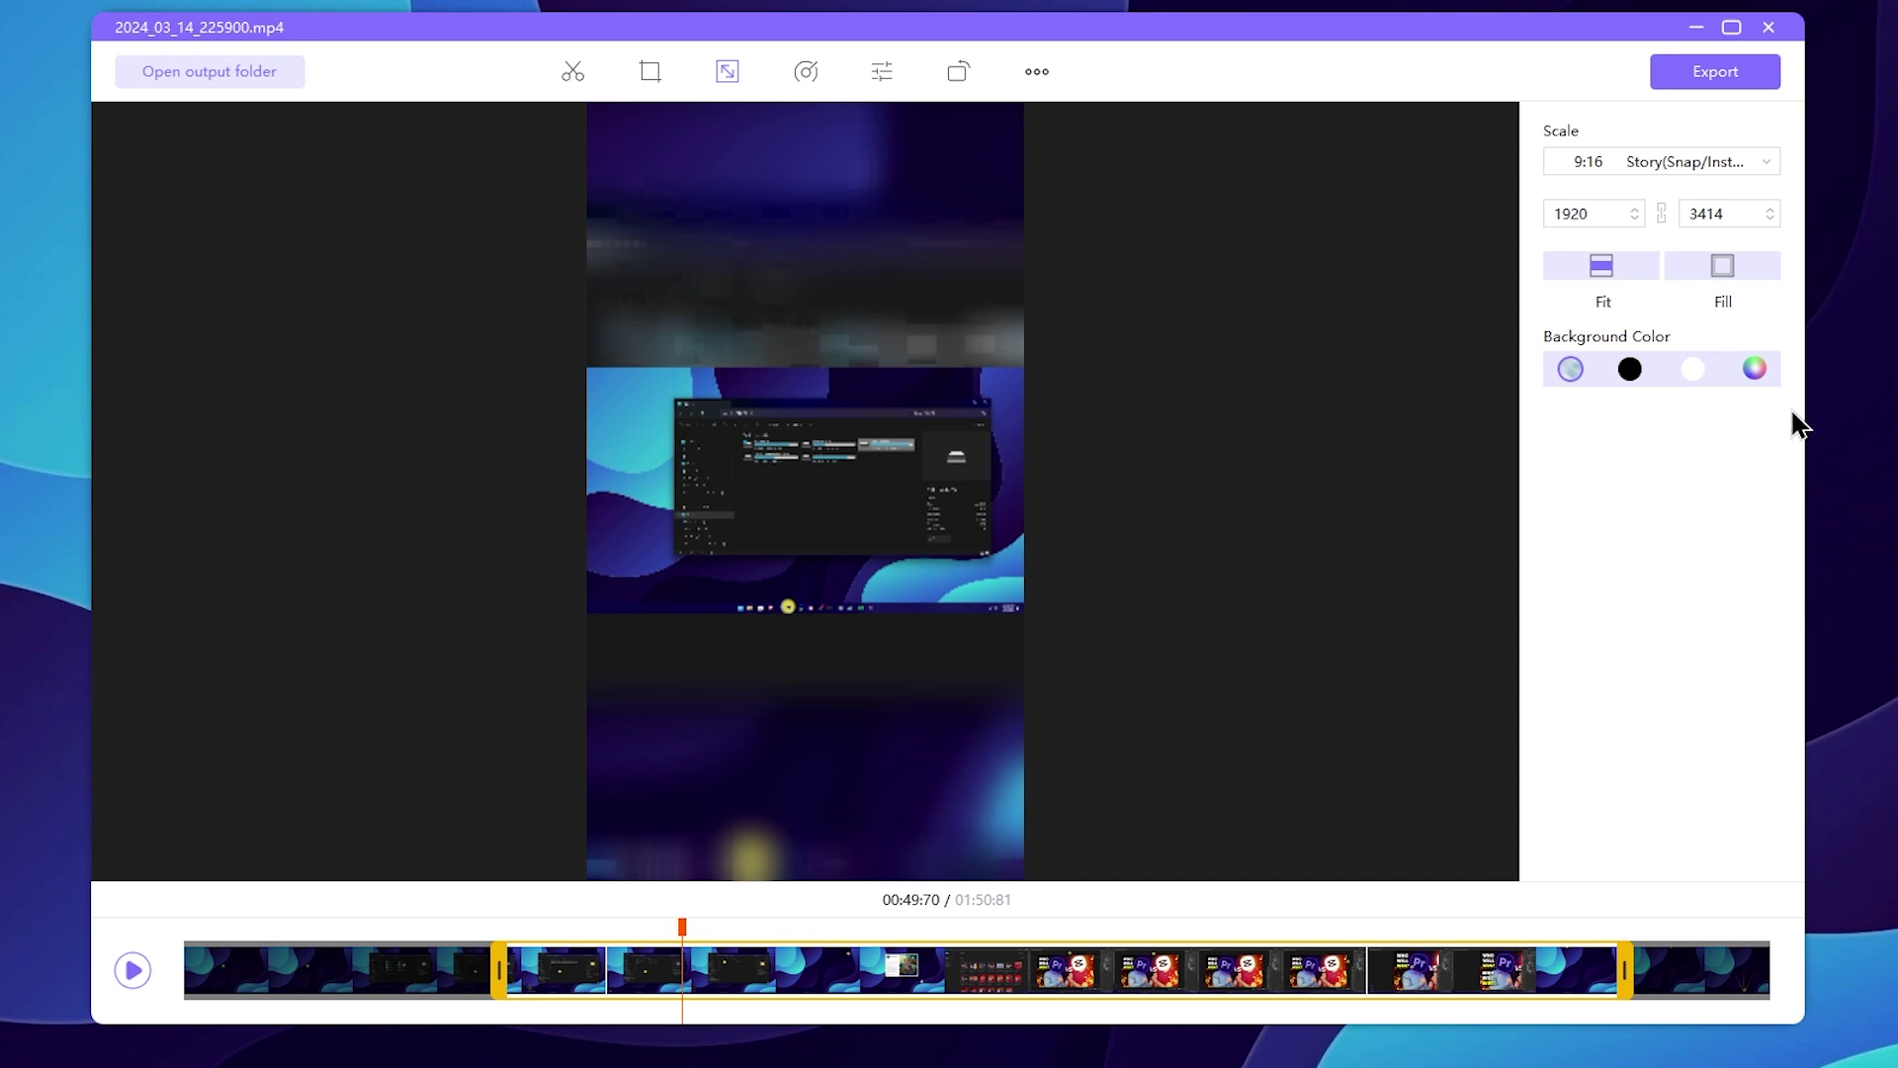
Try black and white backgrounds and the Fill mode on the 9:16 frame, returning to the blurred background and Fit mode
click(1630, 370)
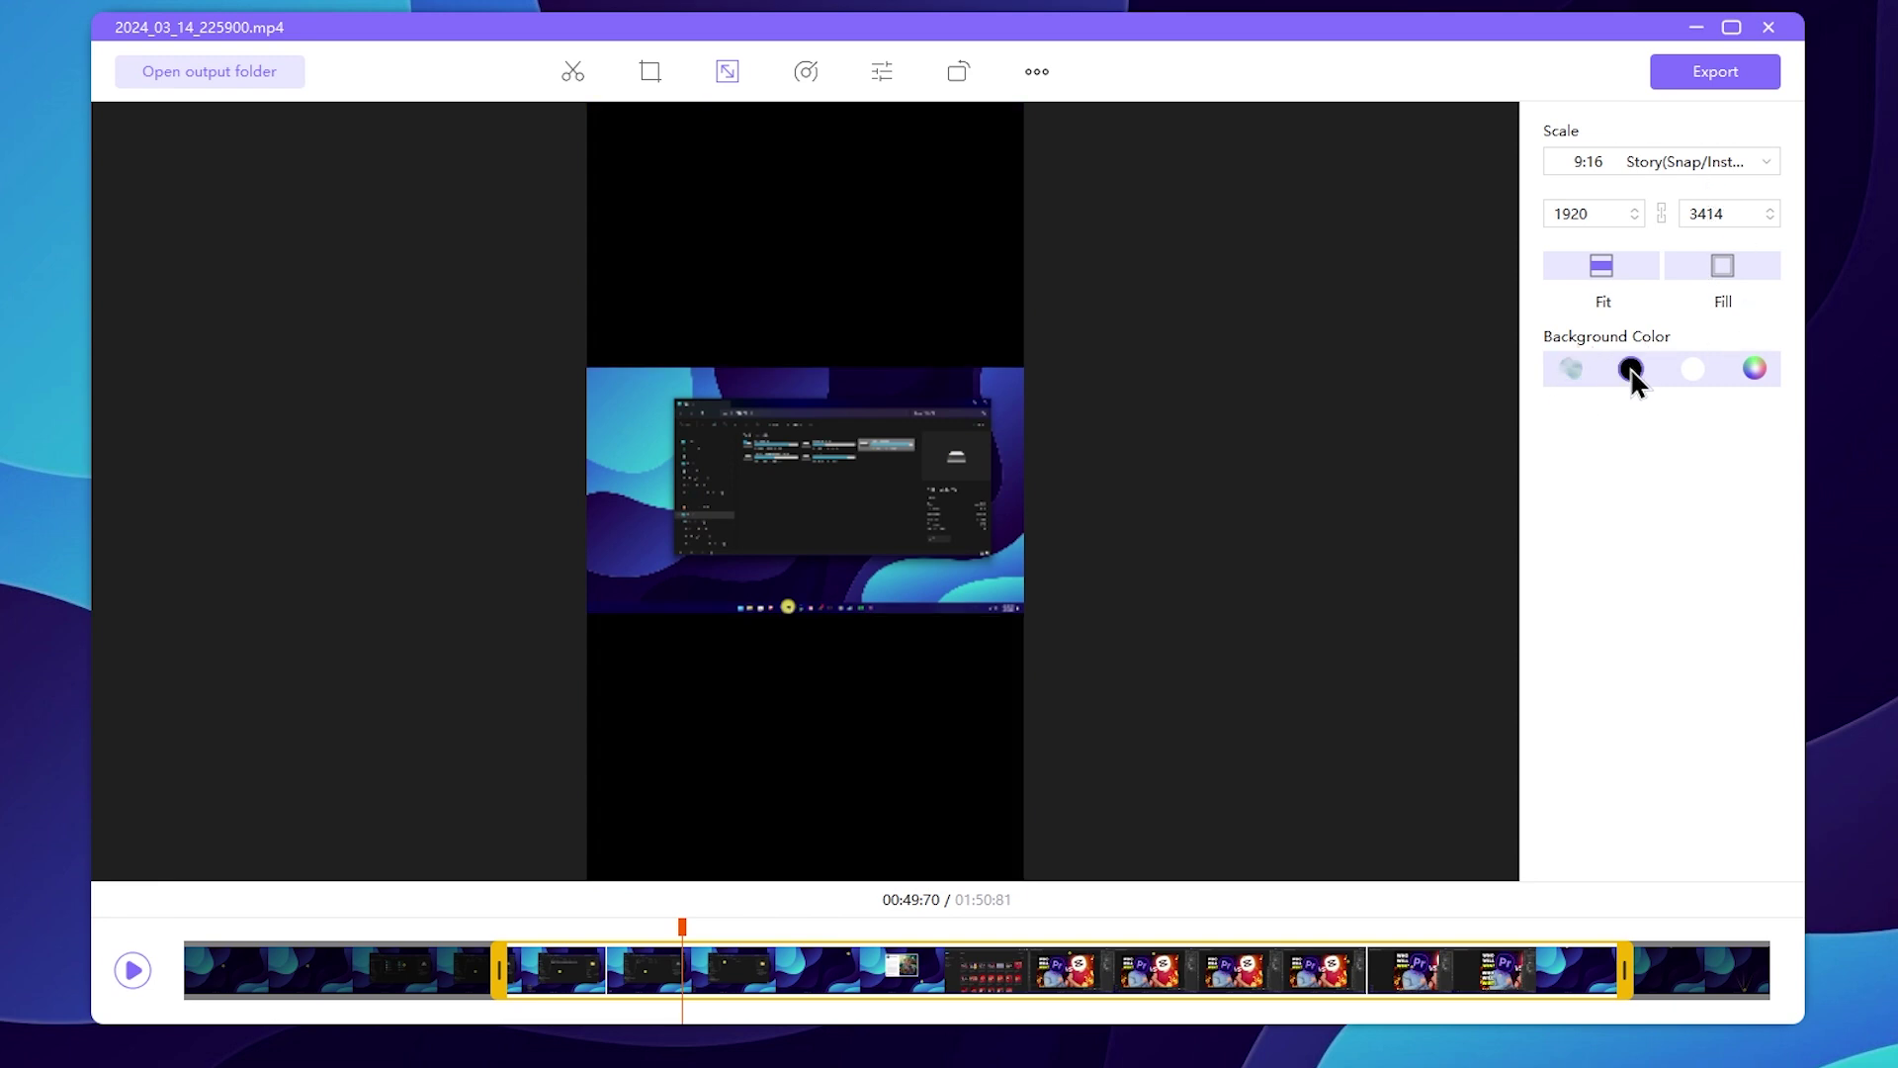
click(1693, 370)
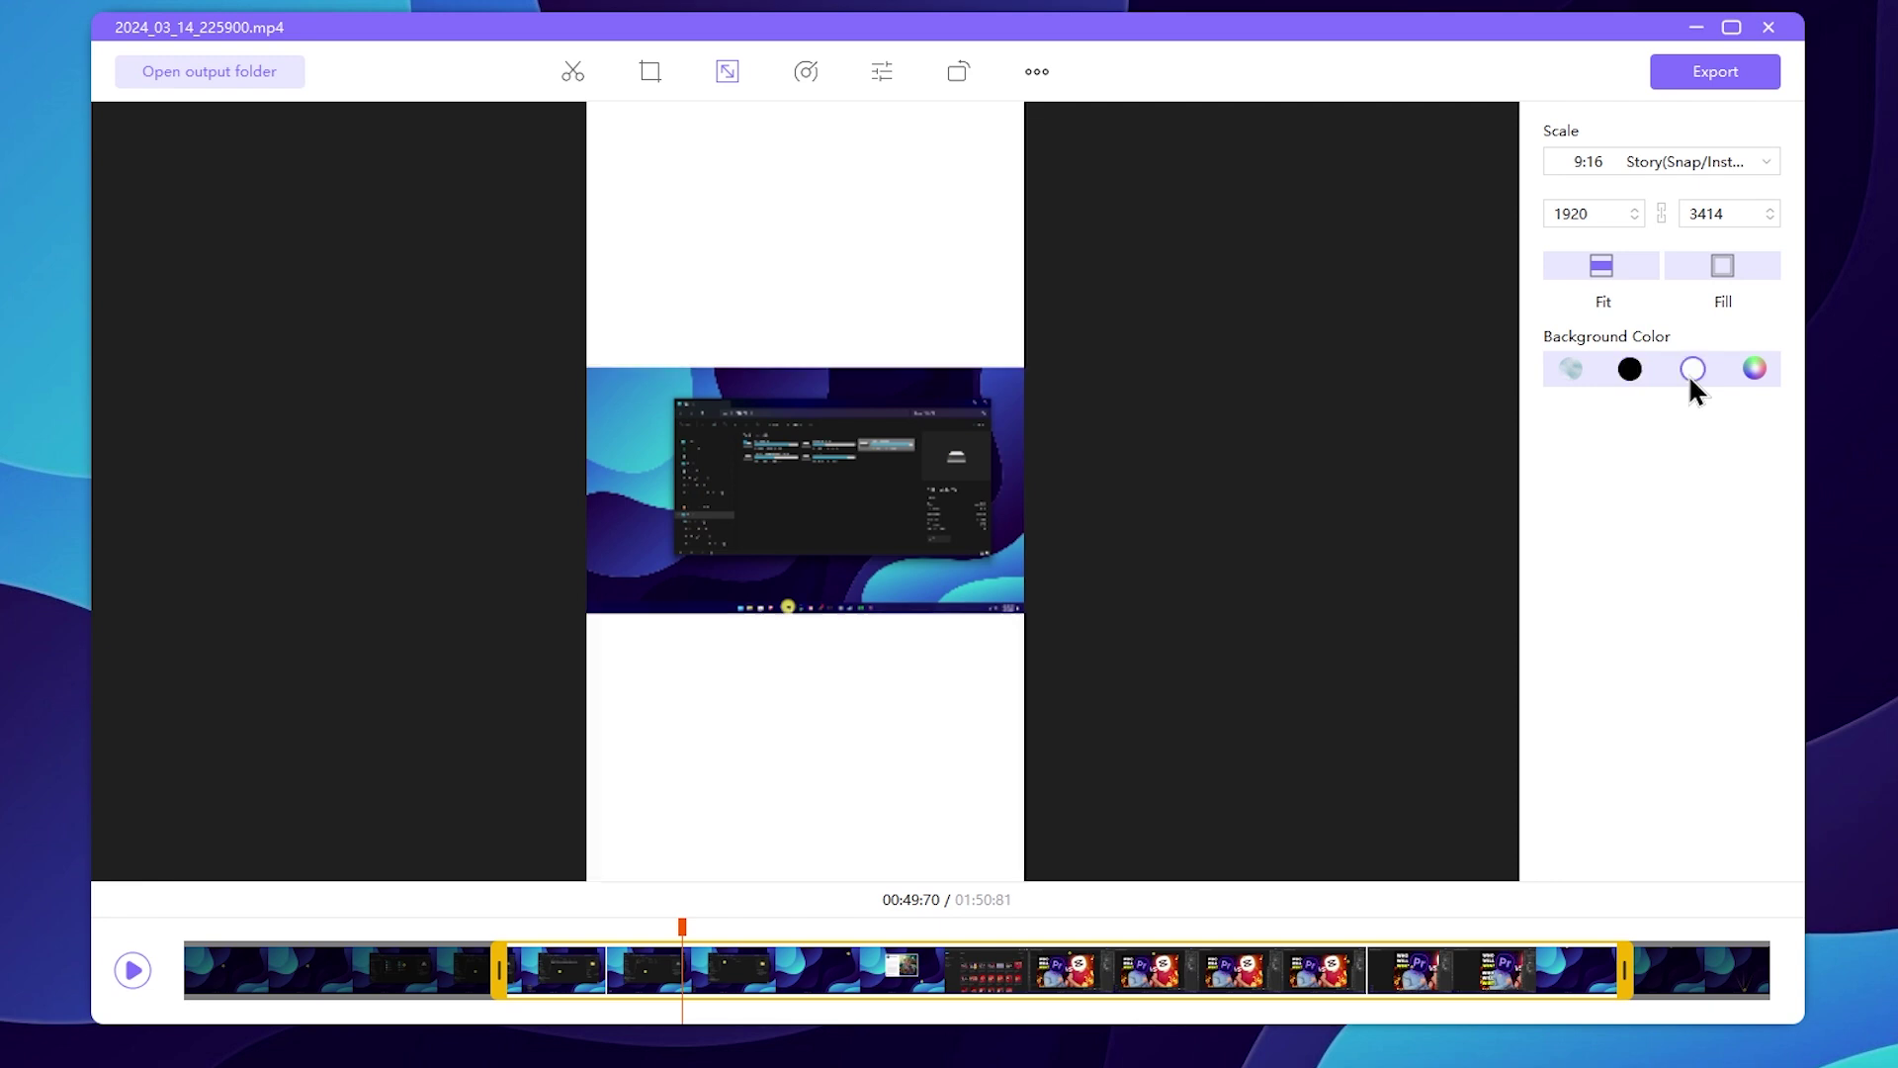
click(1569, 370)
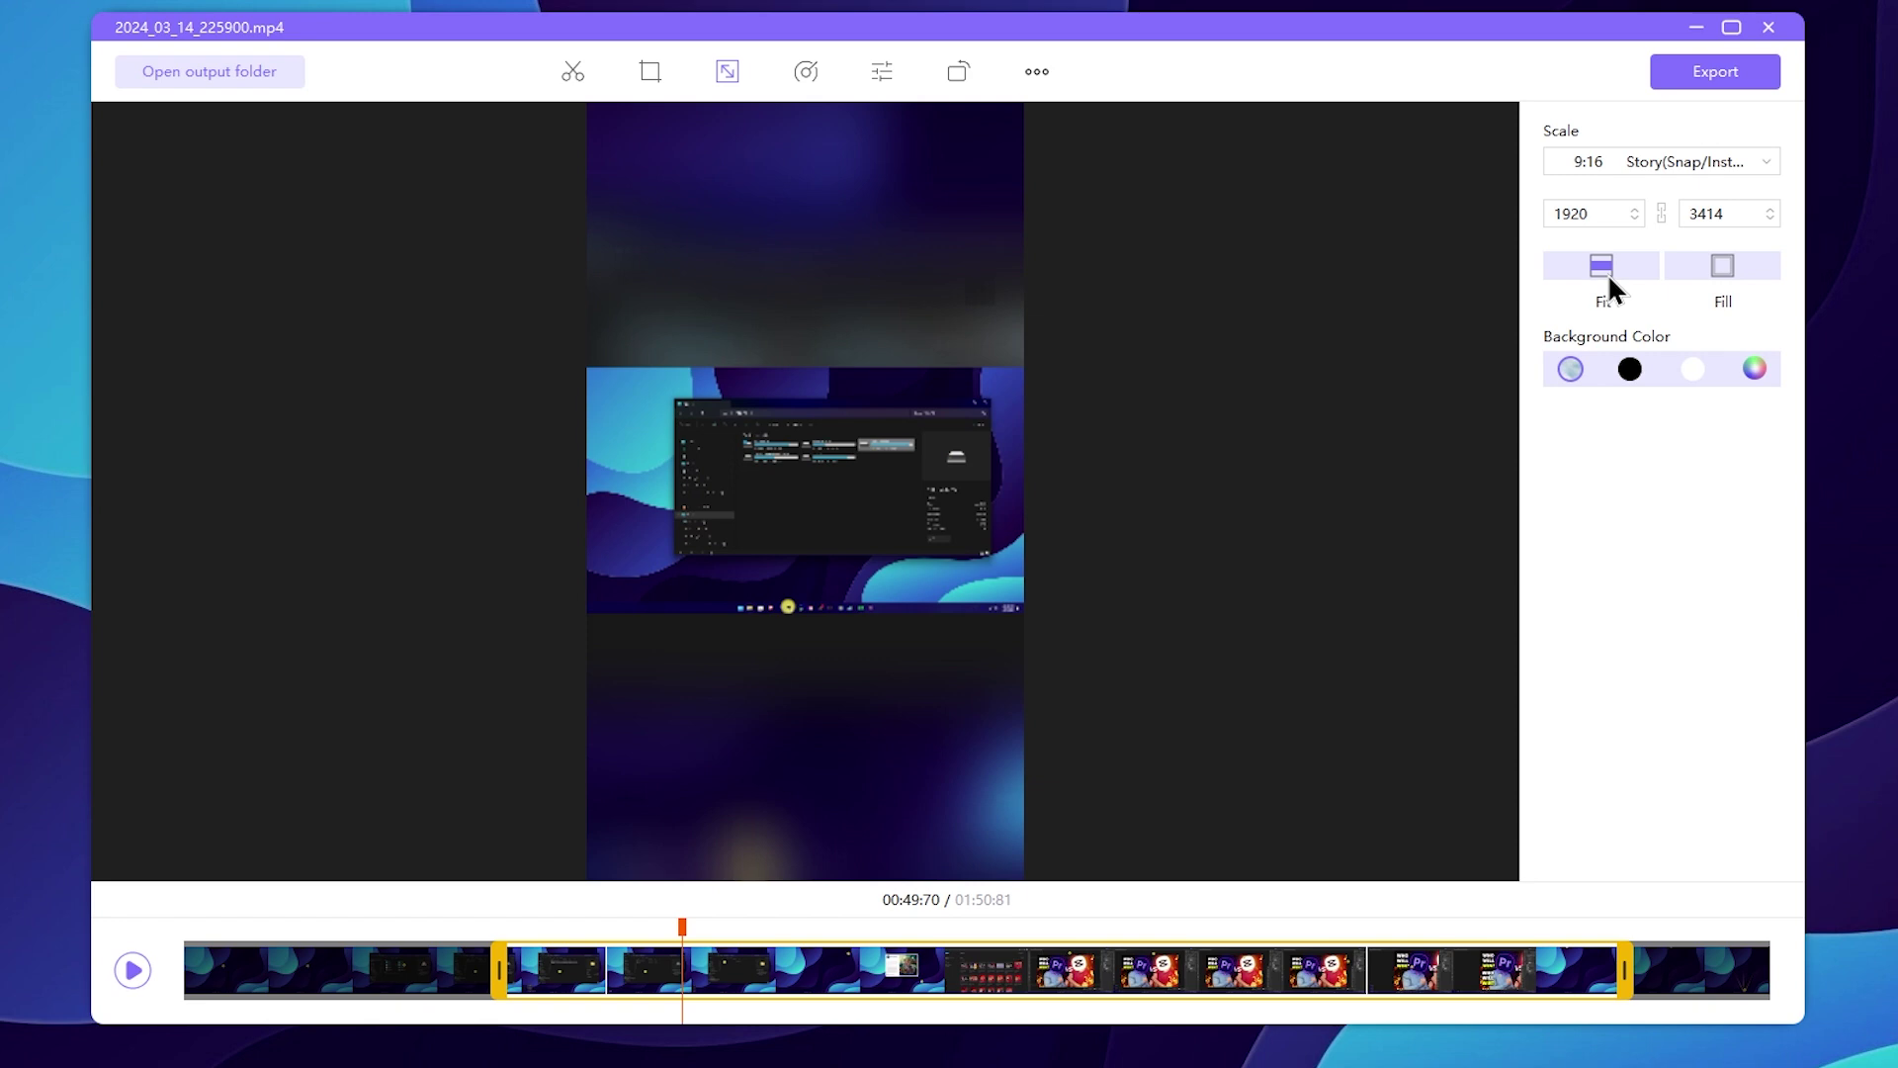
click(1721, 269)
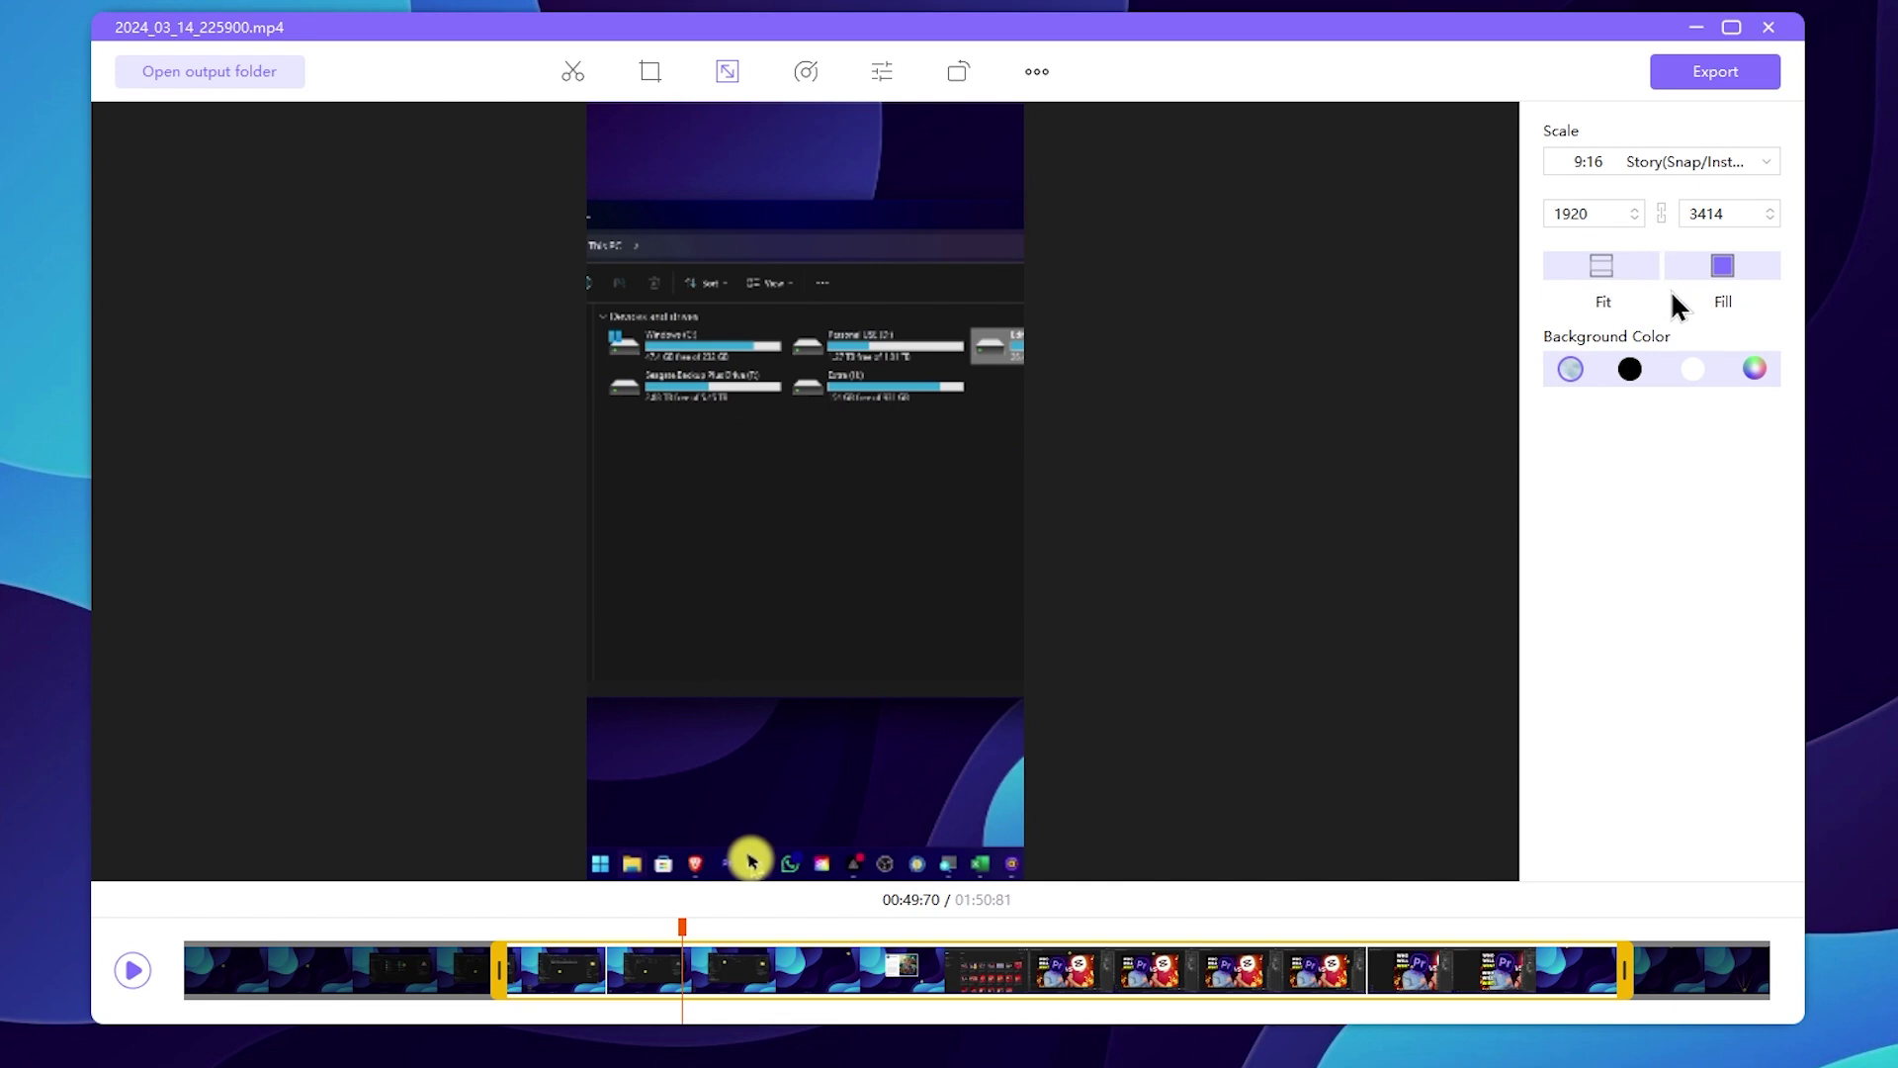
click(1603, 269)
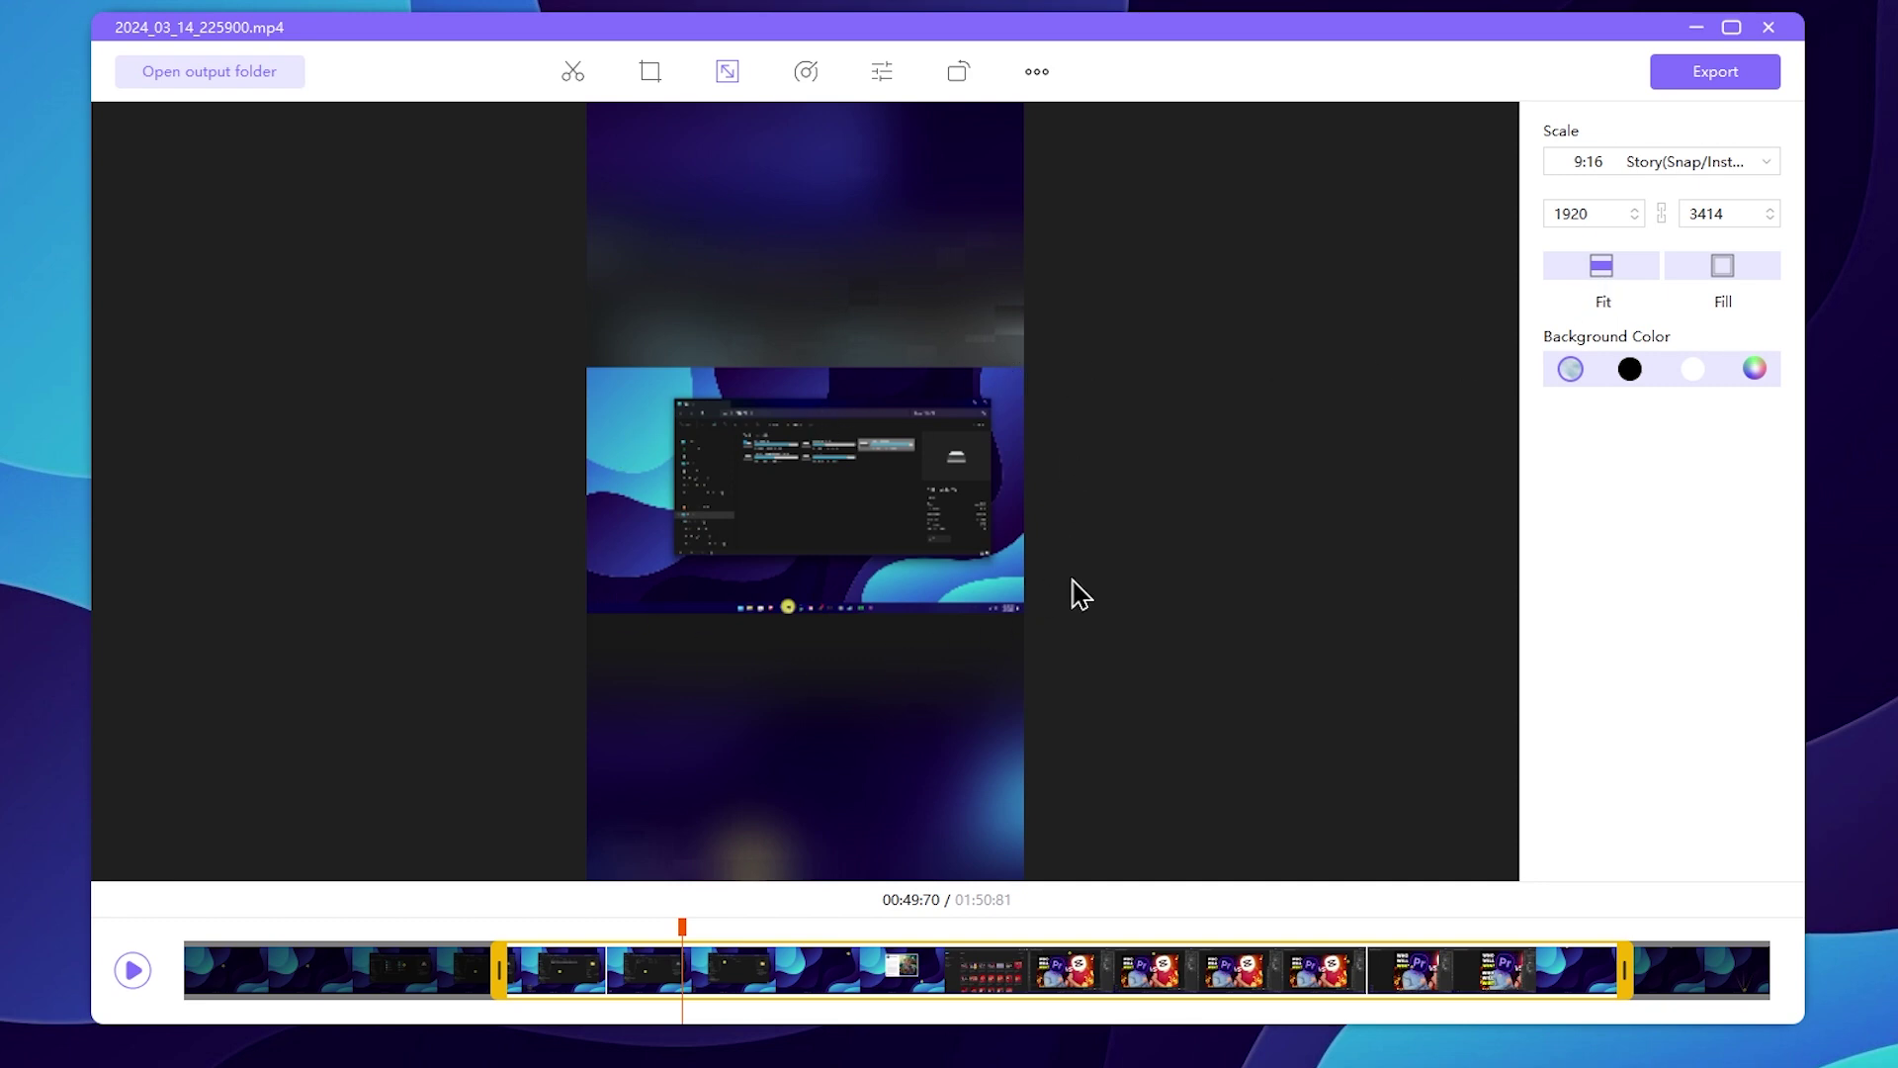
Try the 1:1 Instagram canvas scale with the video set to Fill
click(1646, 162)
click(1641, 220)
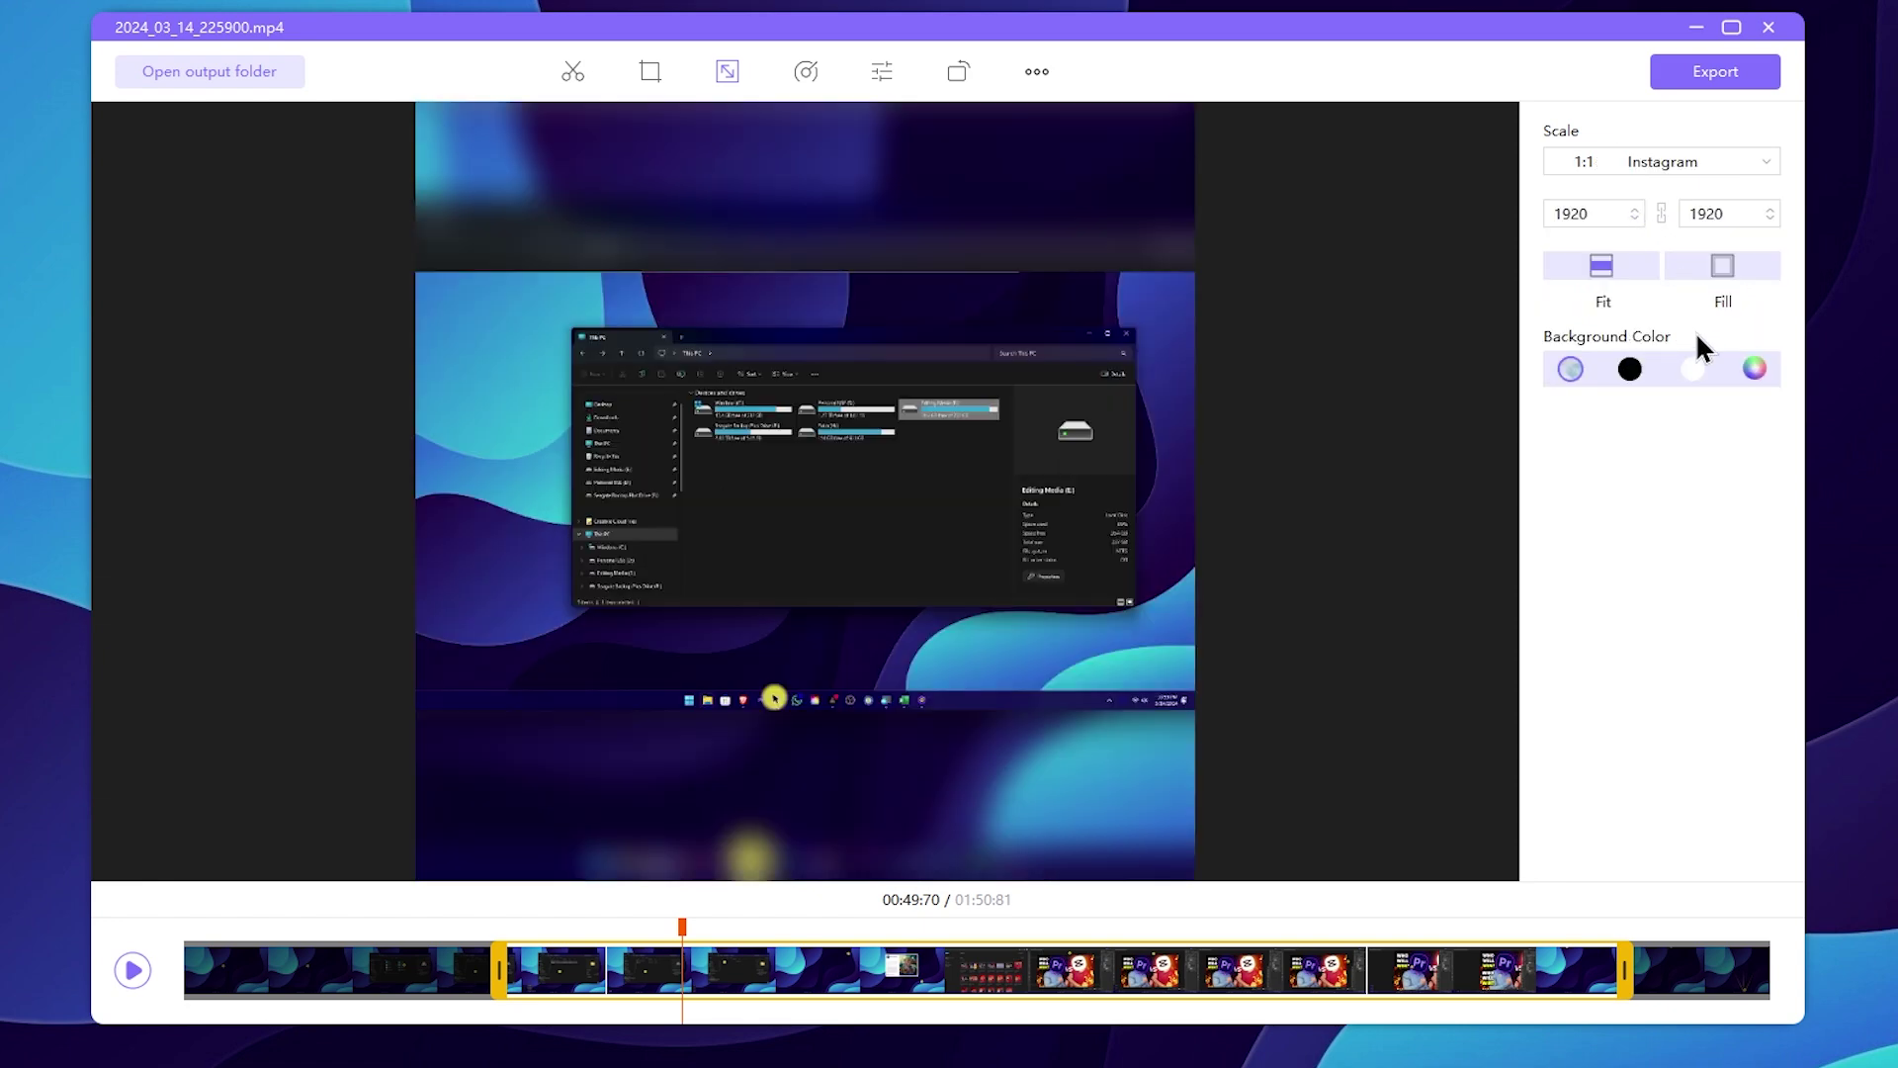
click(1726, 277)
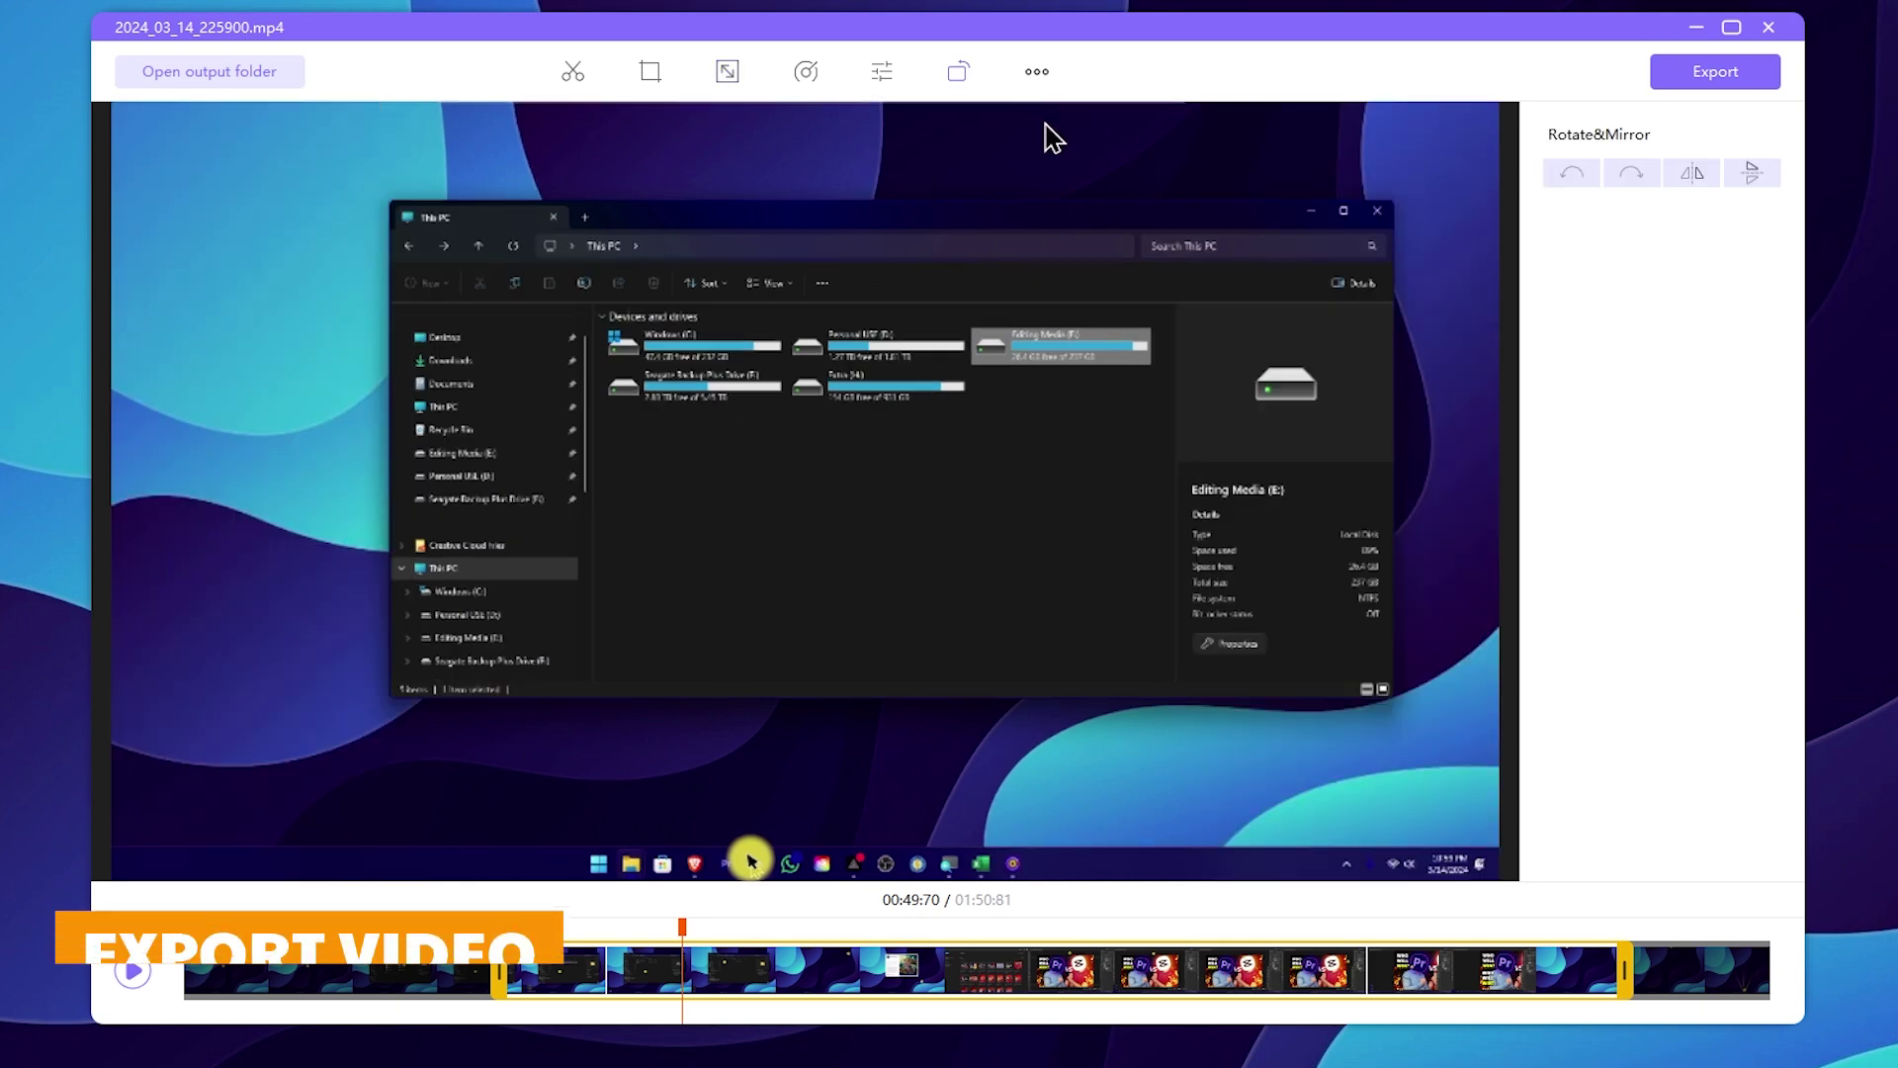
Start exporting the edited video with the format set to Video(.MP4), continuing to the choice of save location
click(1713, 74)
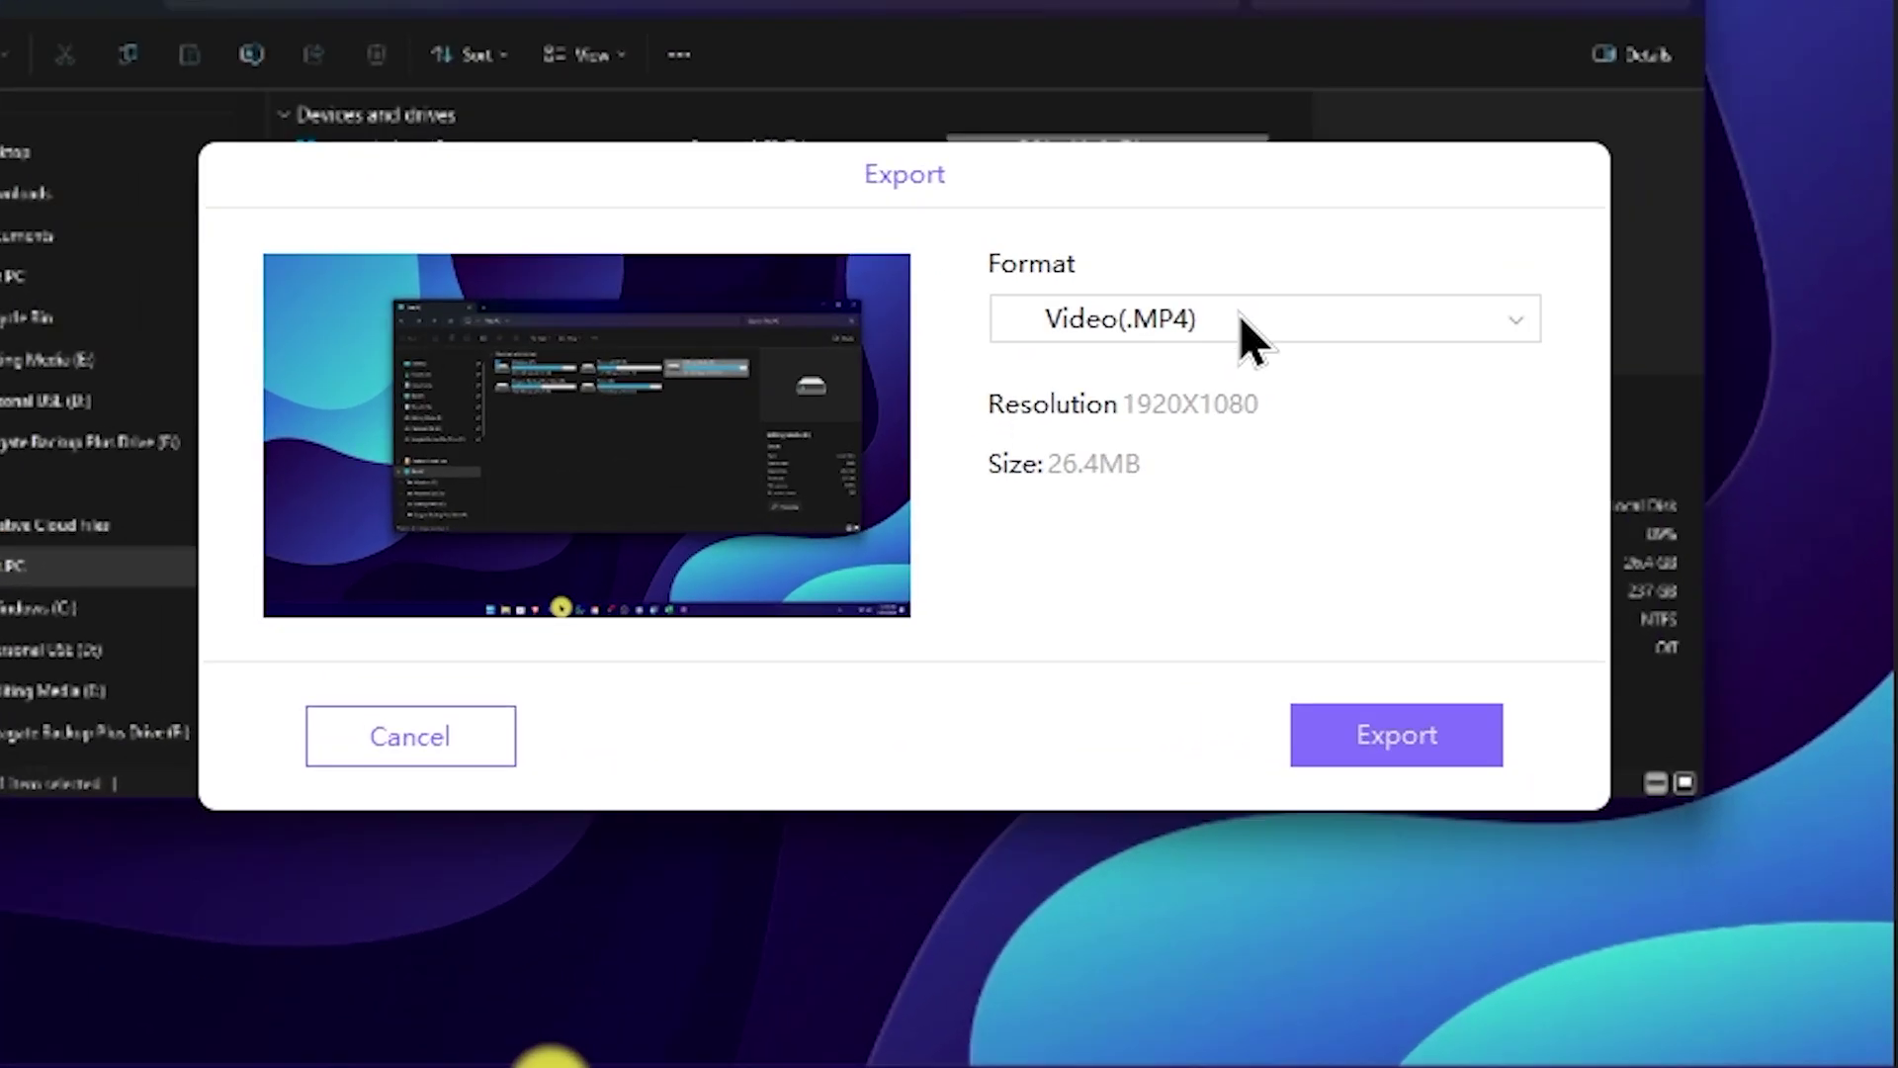
click(1135, 430)
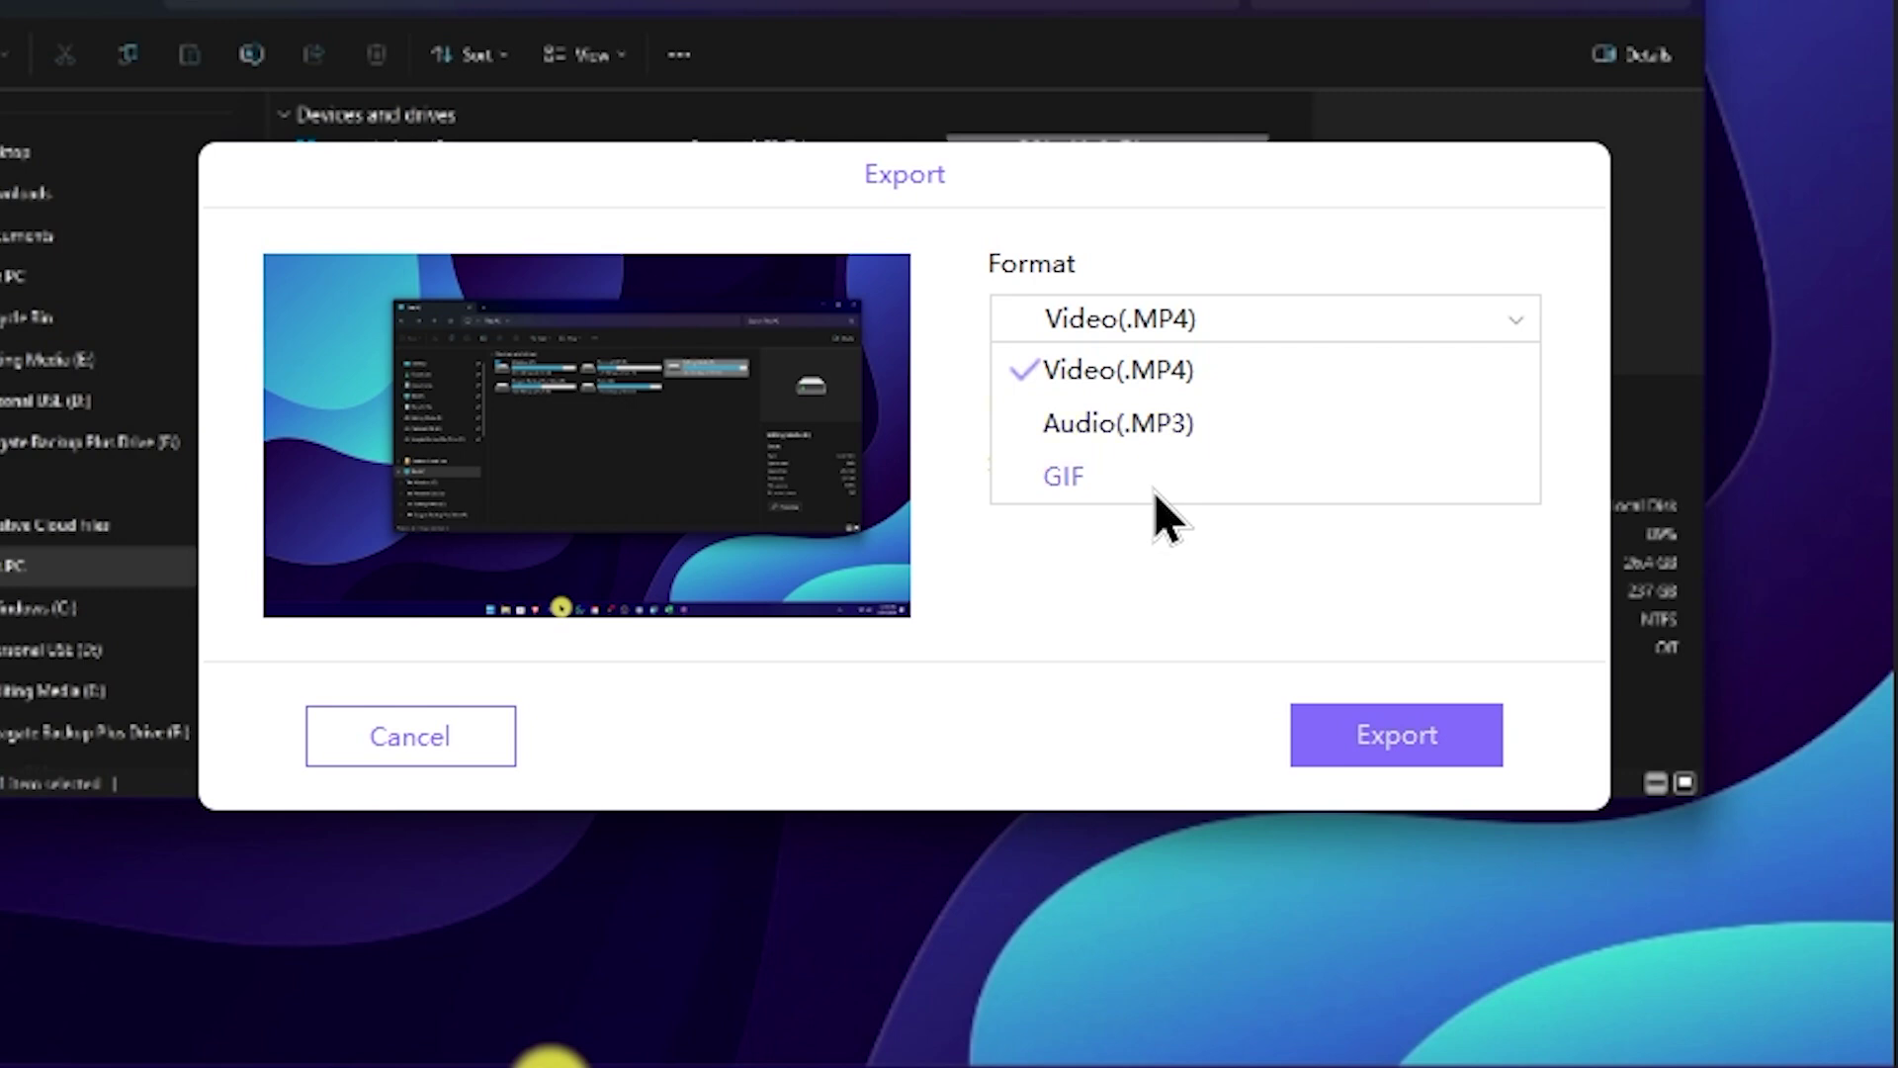
click(1177, 368)
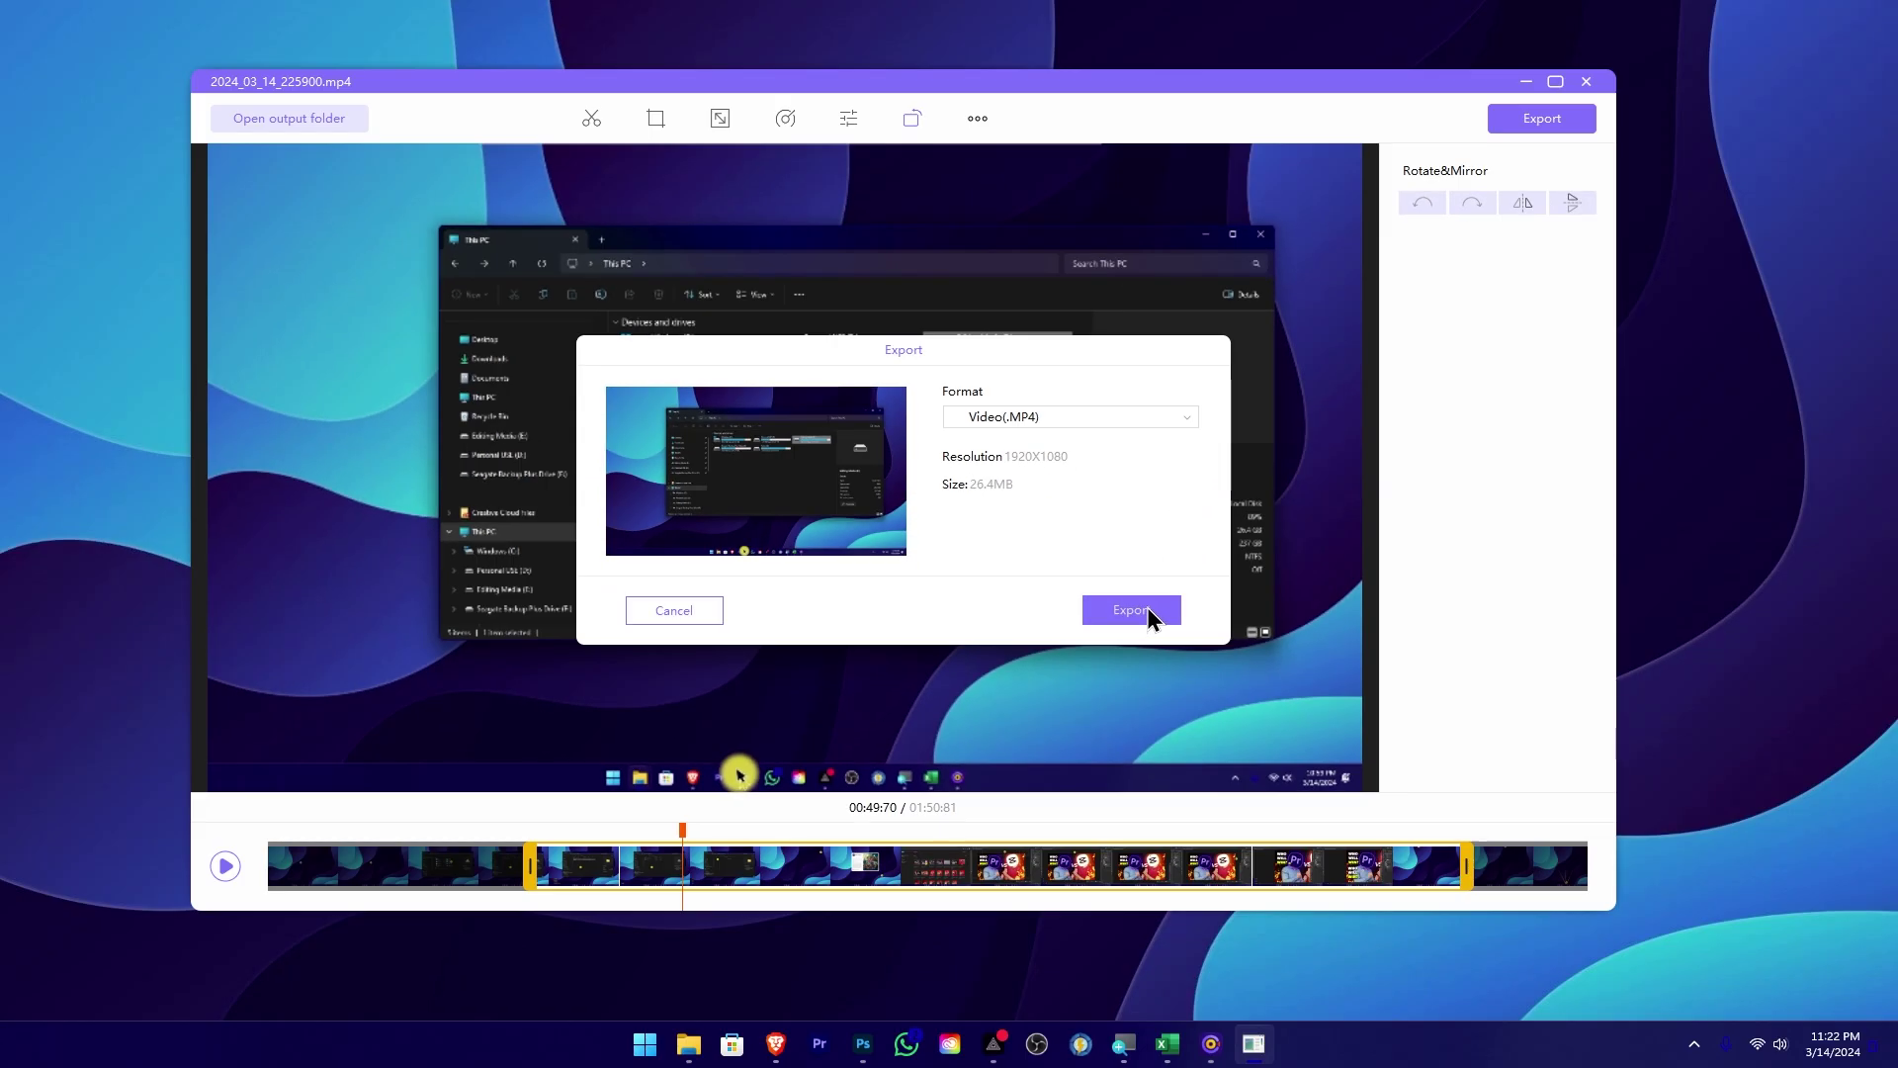
click(1427, 733)
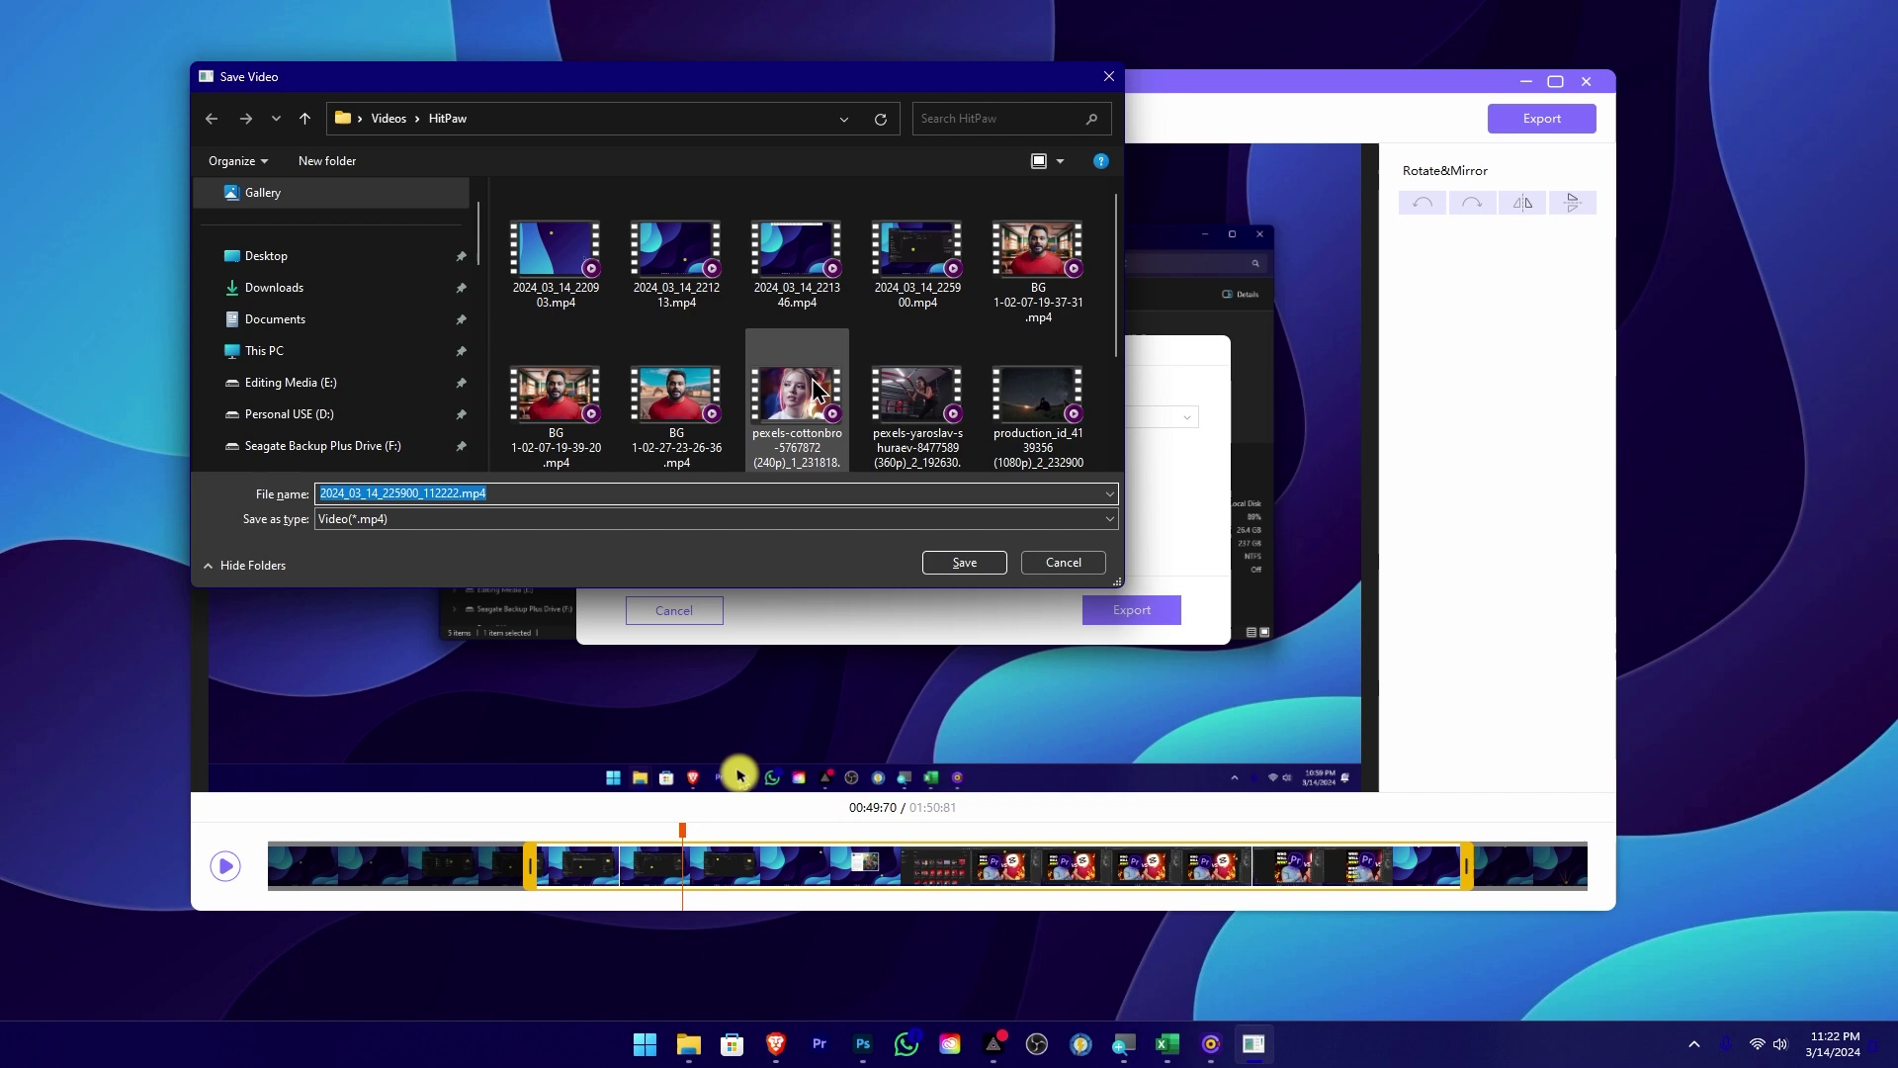
Save the exported video in a new folder inside Videos > HitPaw, and choose to view the finished export
scroll(927, 401, down, 2)
click(946, 400)
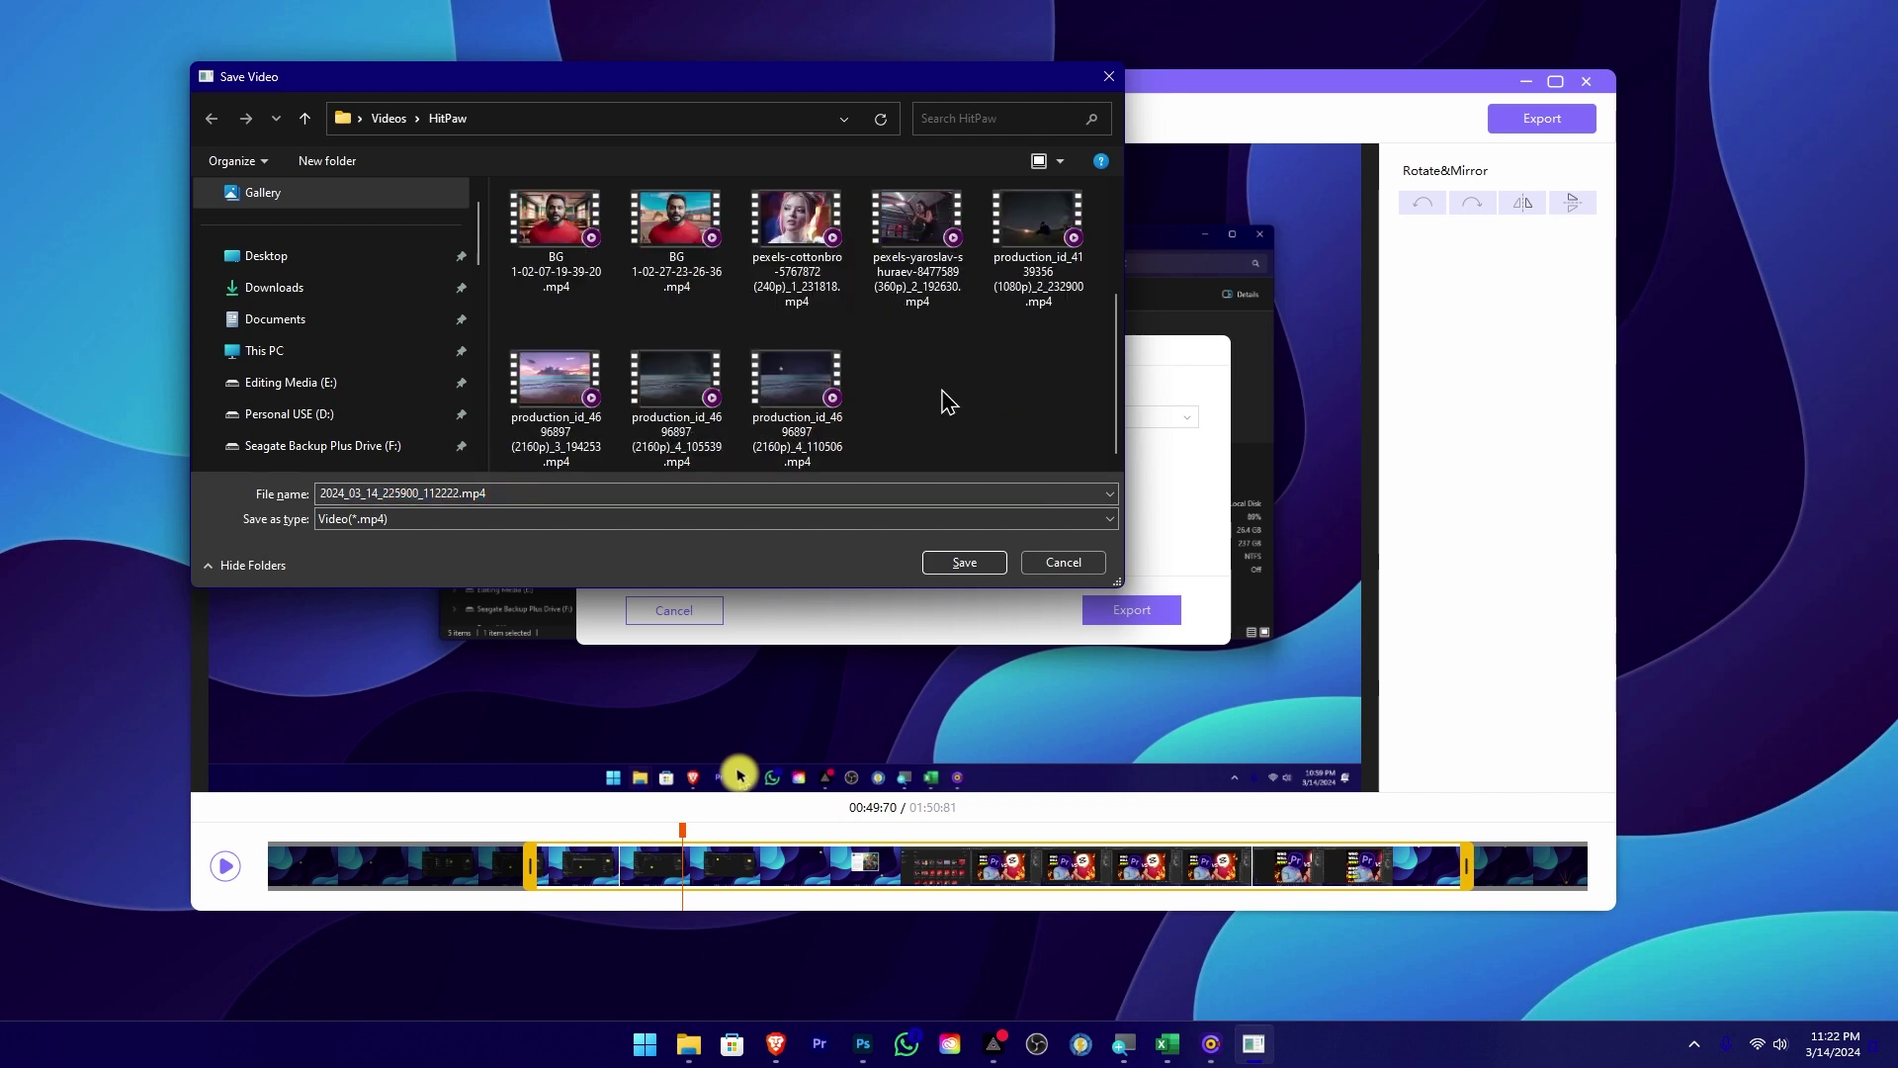
key(ctrl+shift+n)
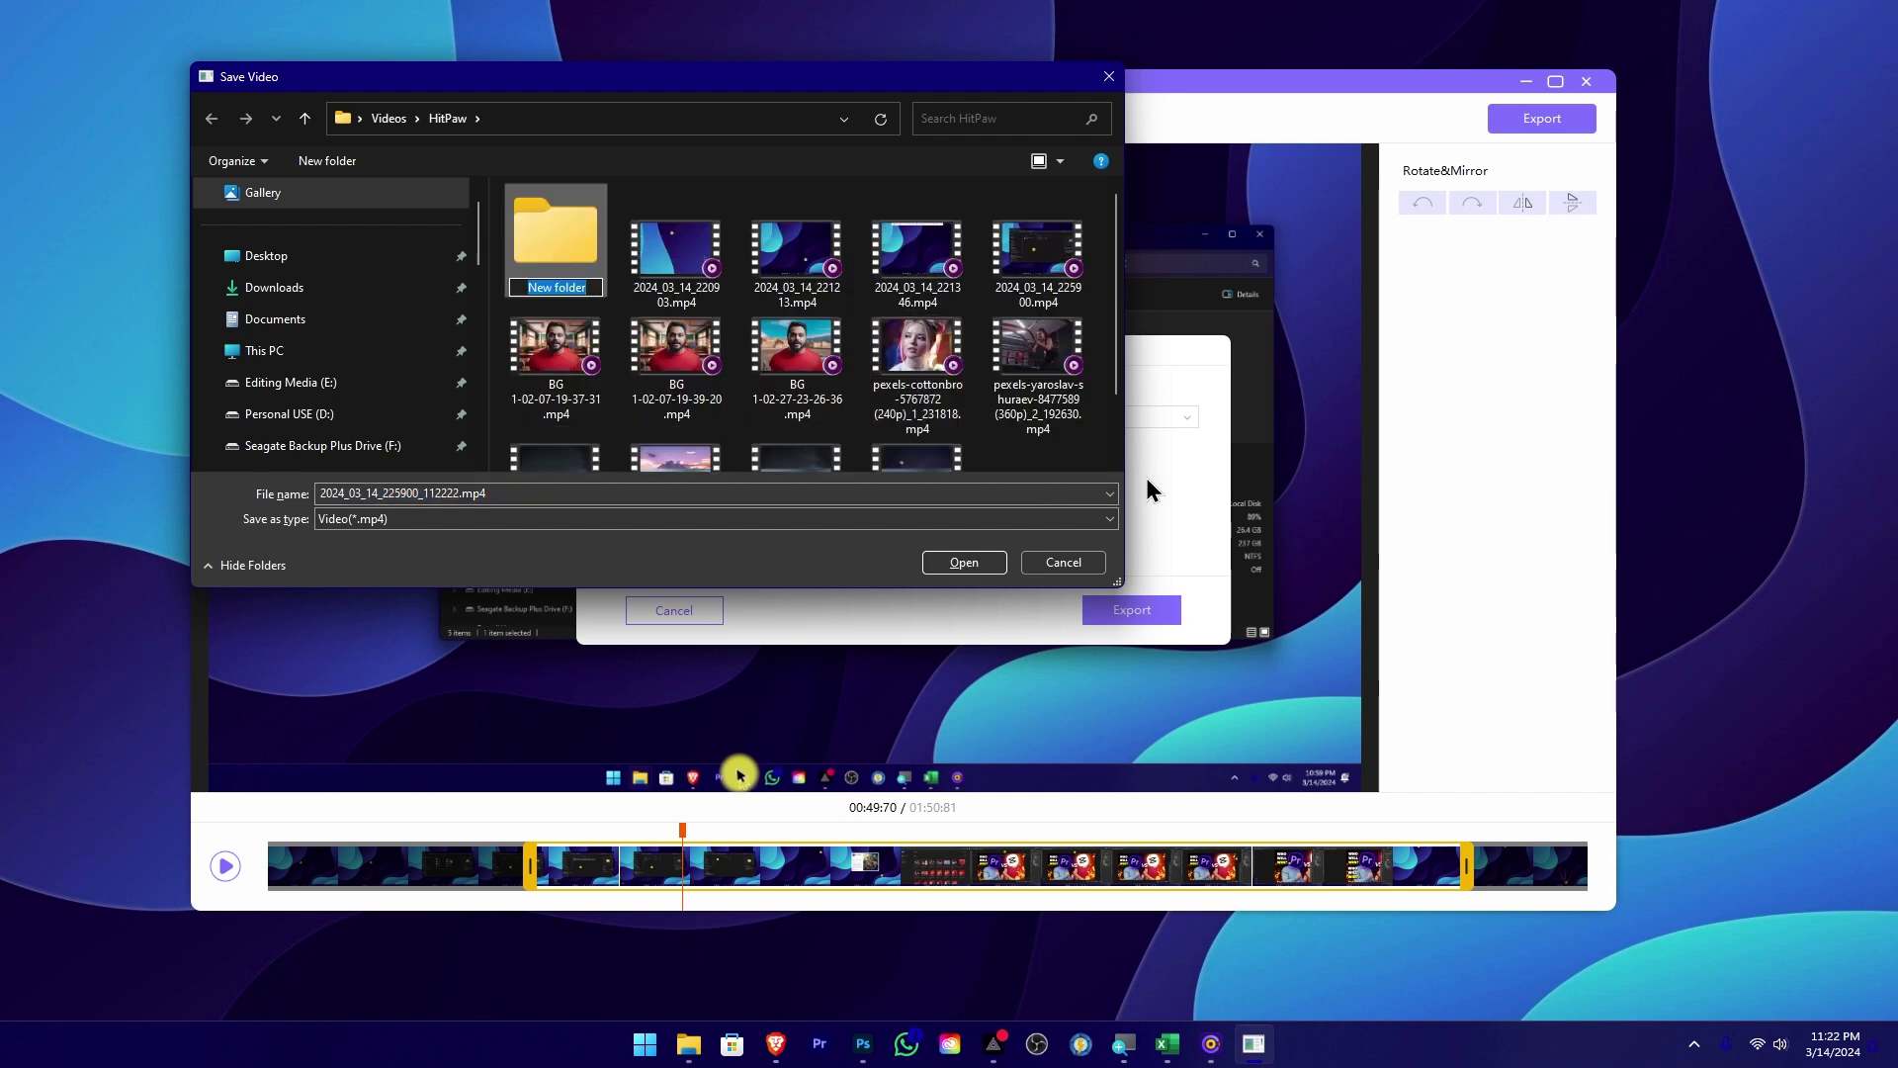
double_click(581, 258)
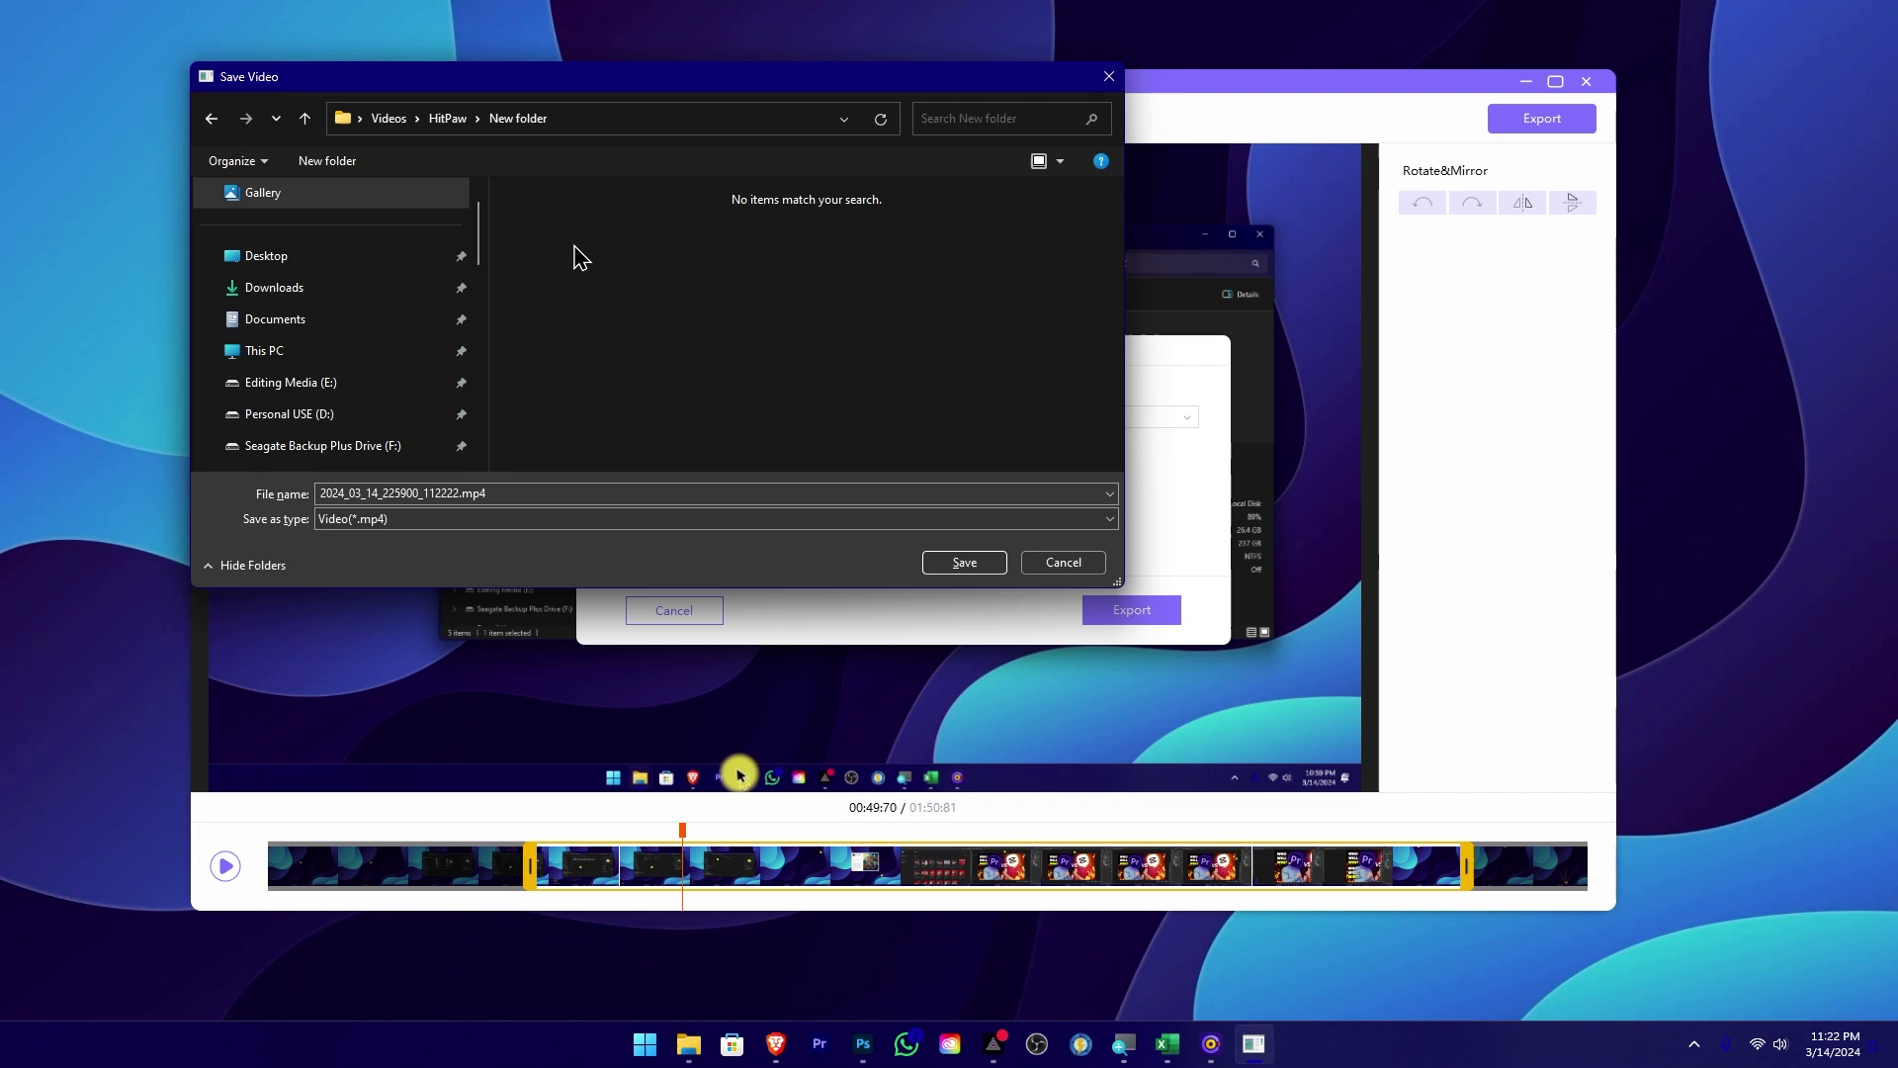
click(964, 562)
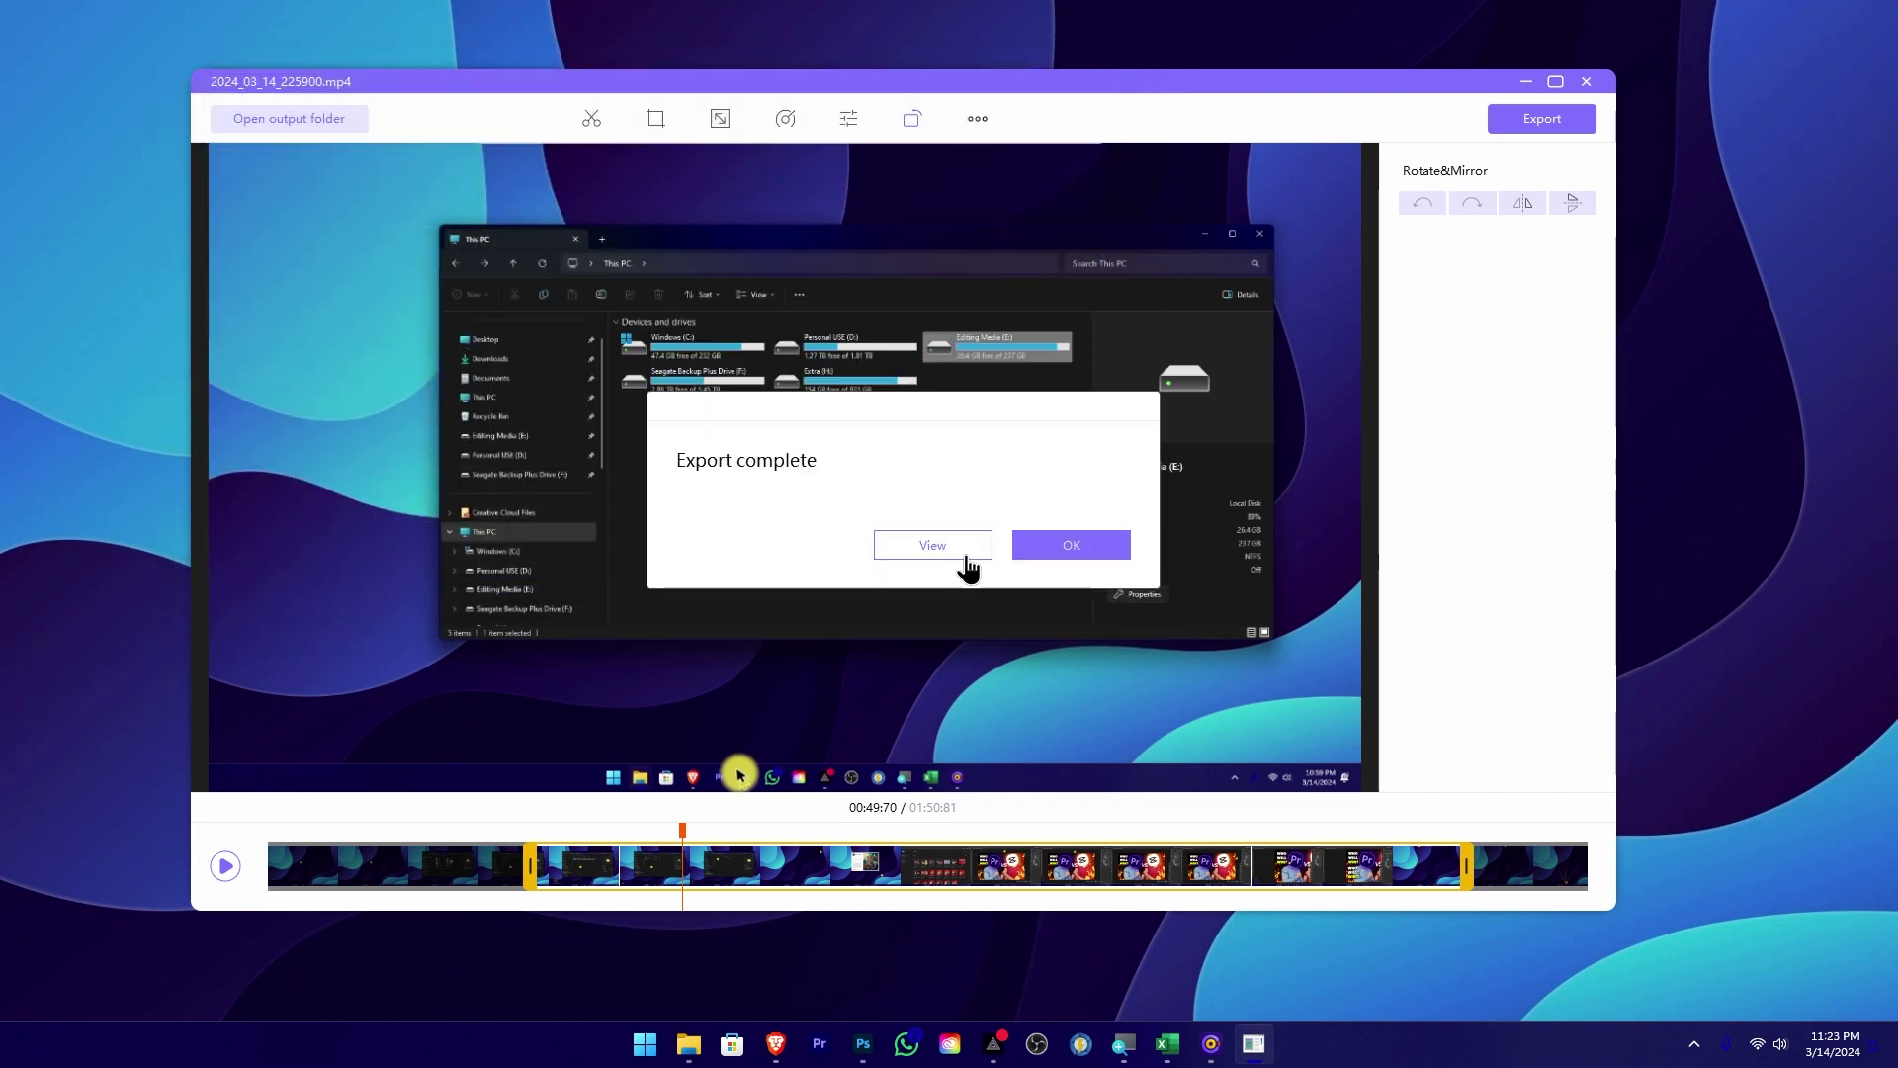
click(970, 562)
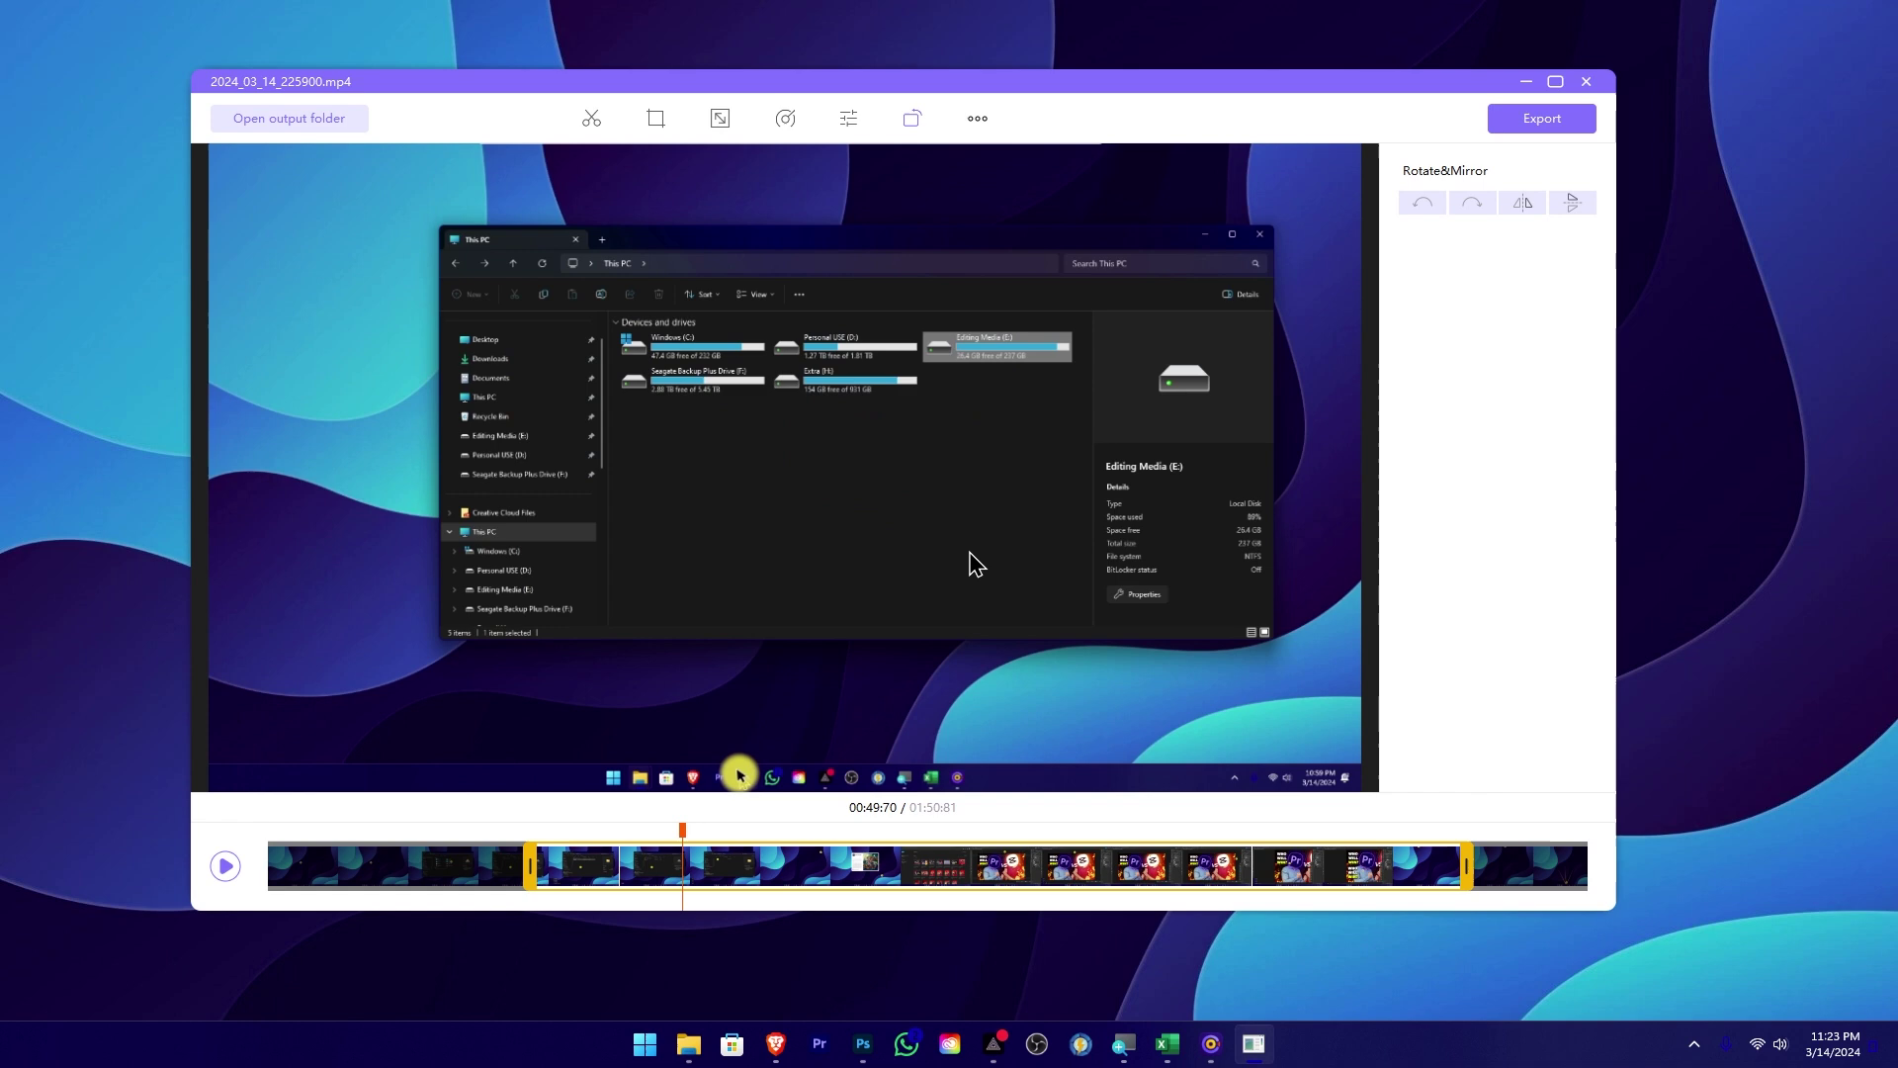